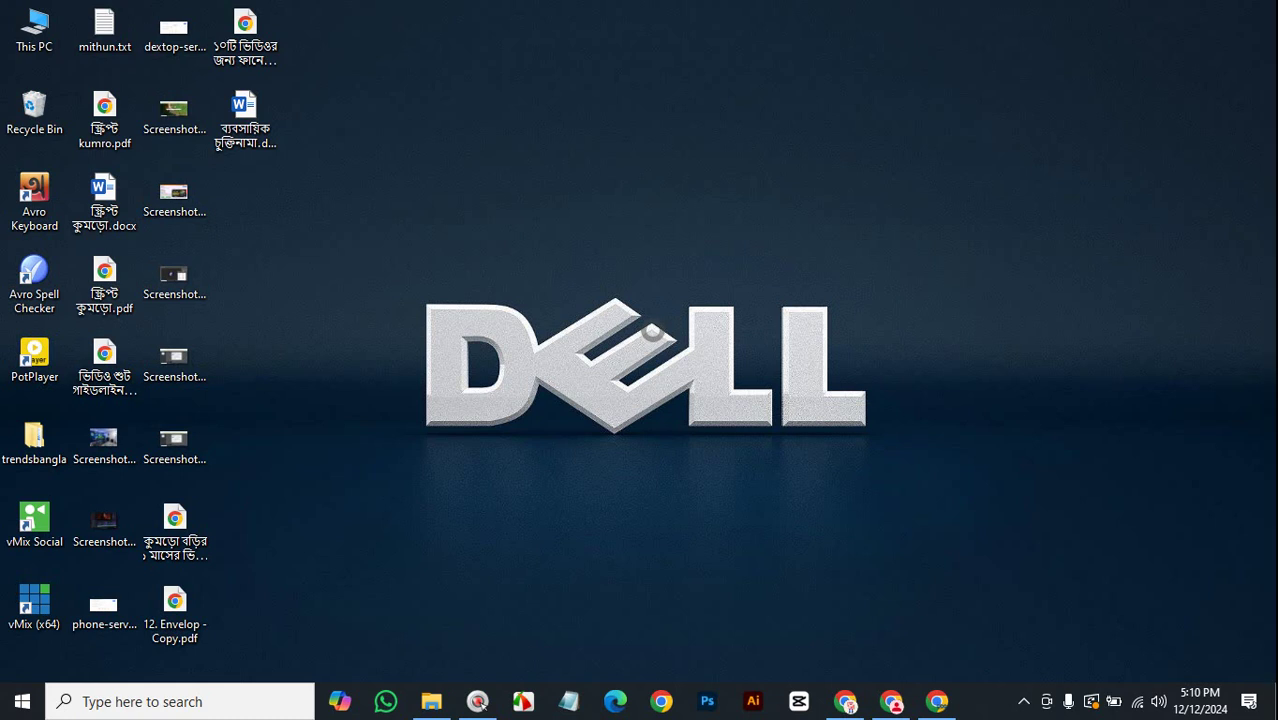
left_click(1024, 701)
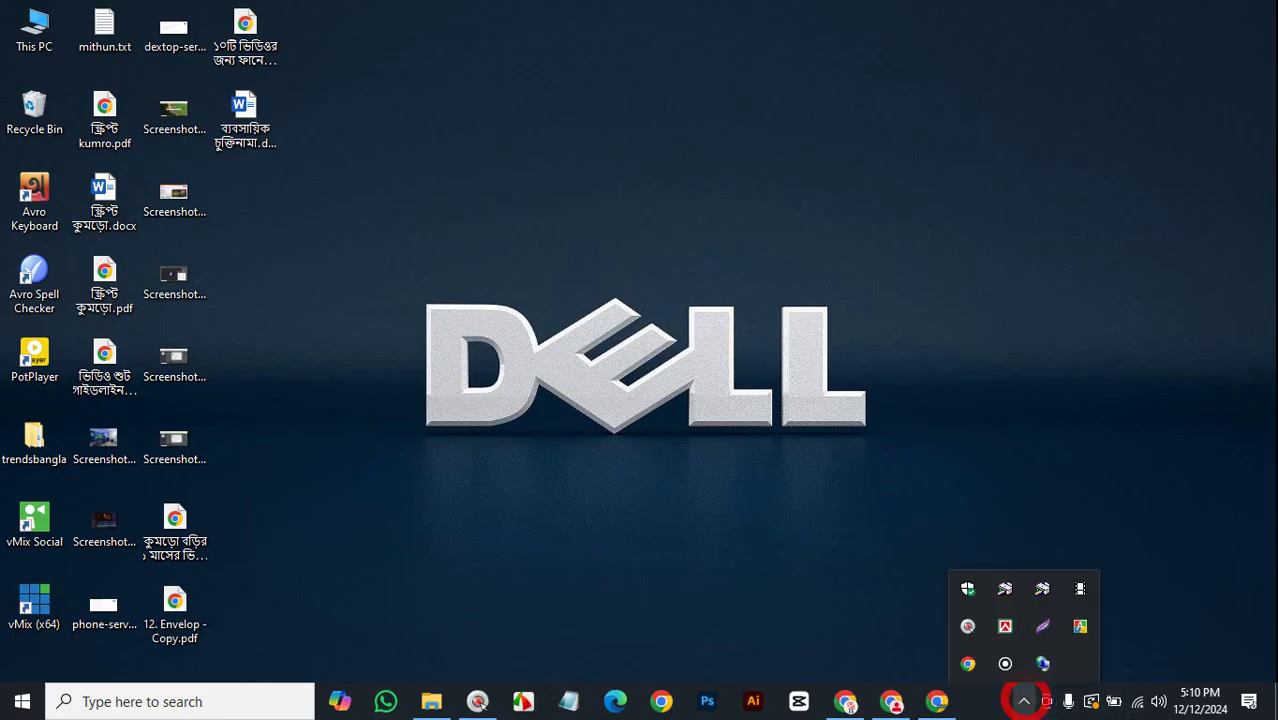
left_click(1080, 588)
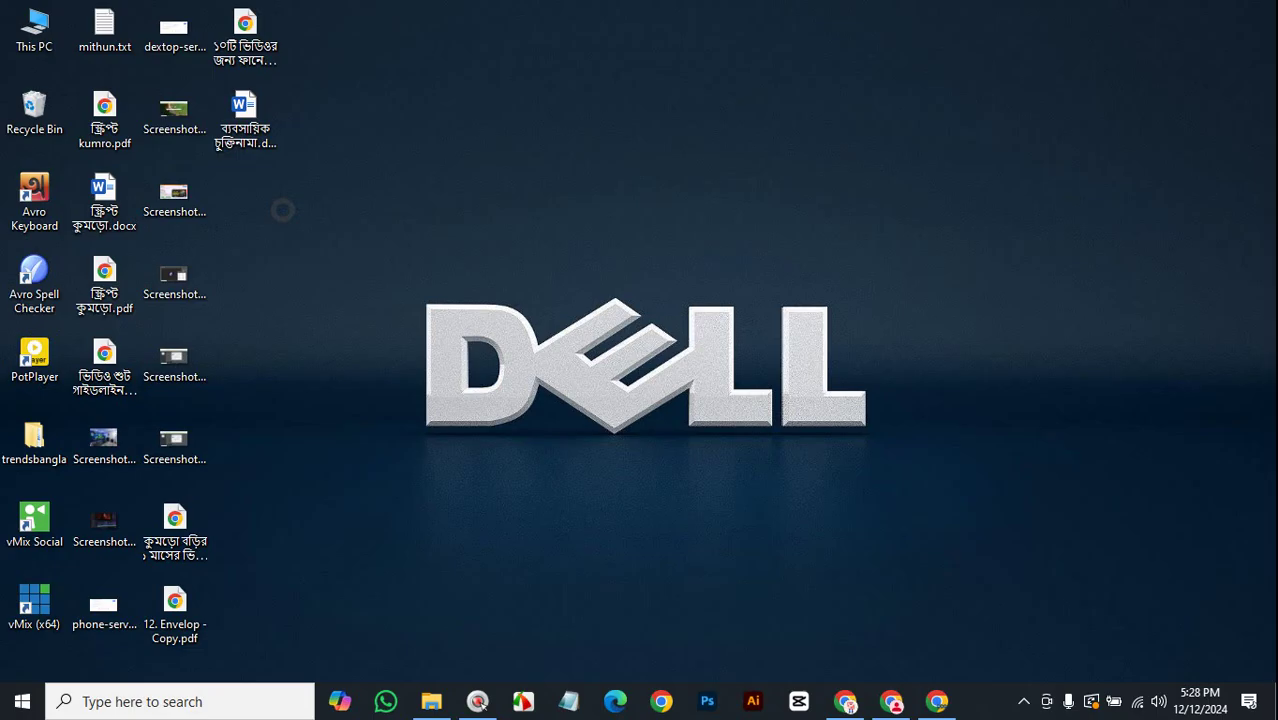
left_click(1023, 701)
Switch to Photoshop, create a 7 x 5 inch, 300 ppi RGB document with a white background, and activate the Pen tool.
left_click(706, 701)
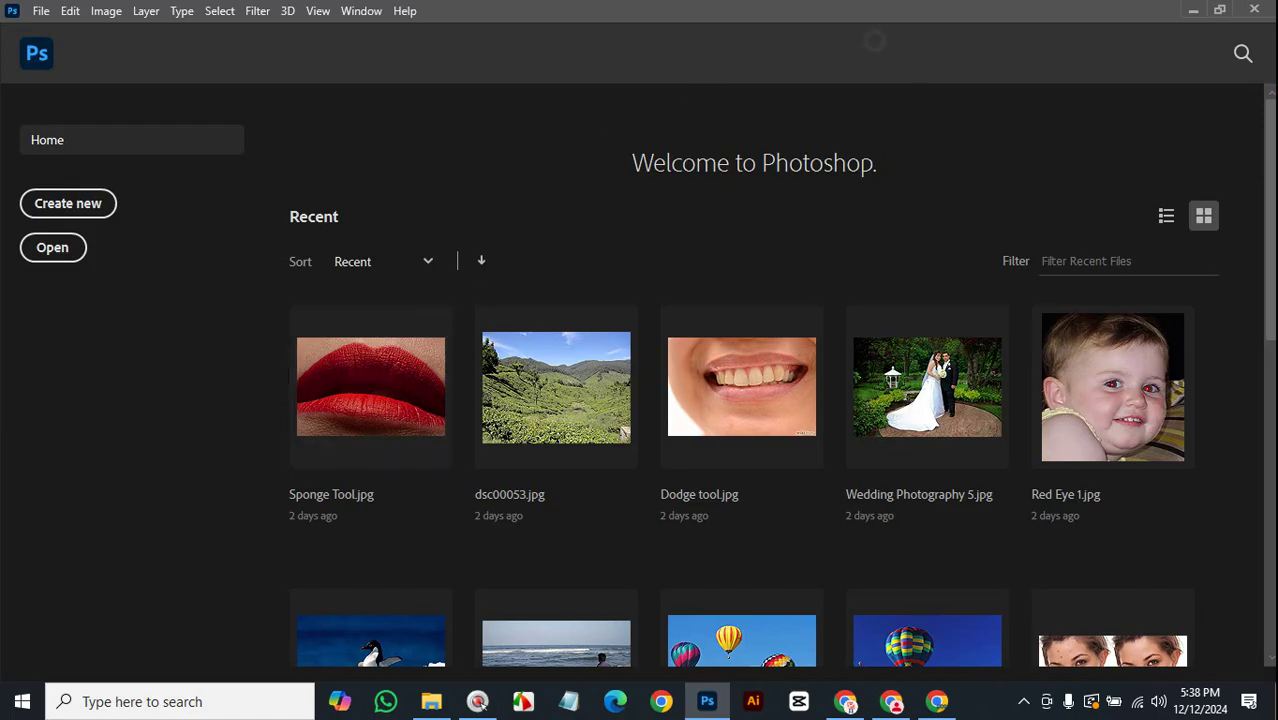
left_click(57, 209)
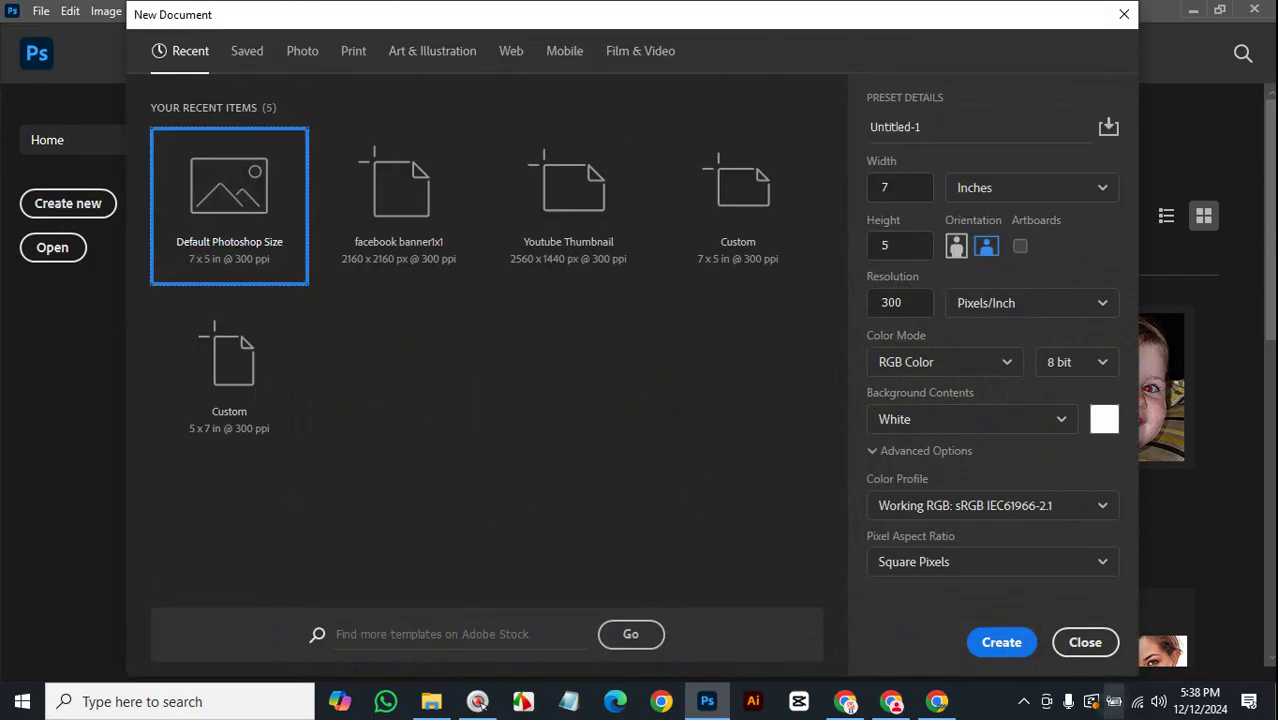
left_click(1001, 642)
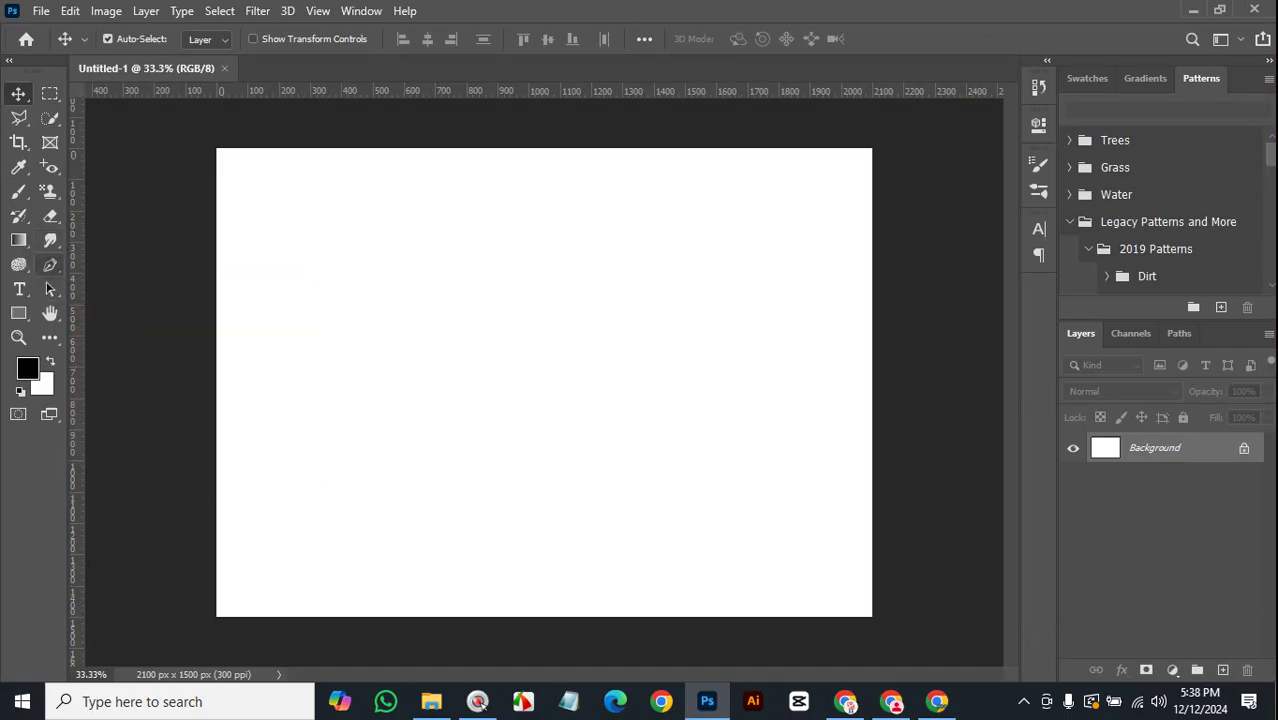
left_click(50, 265)
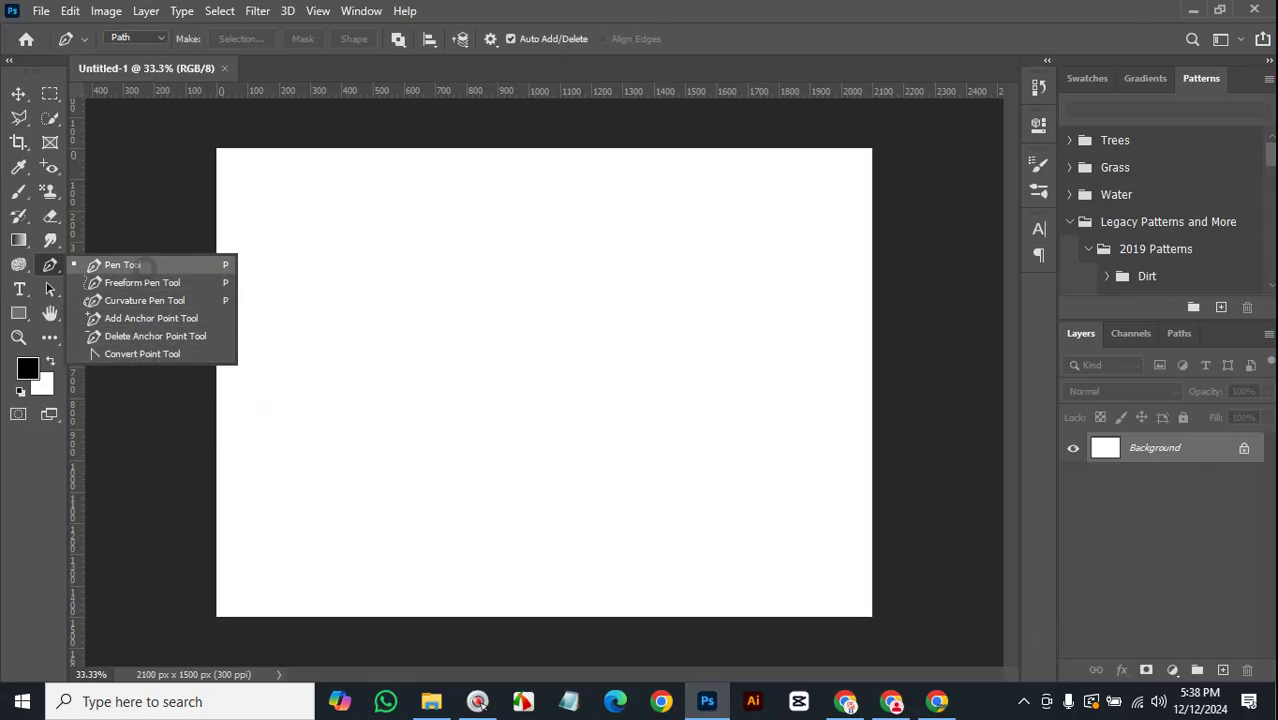
left_click(145, 265)
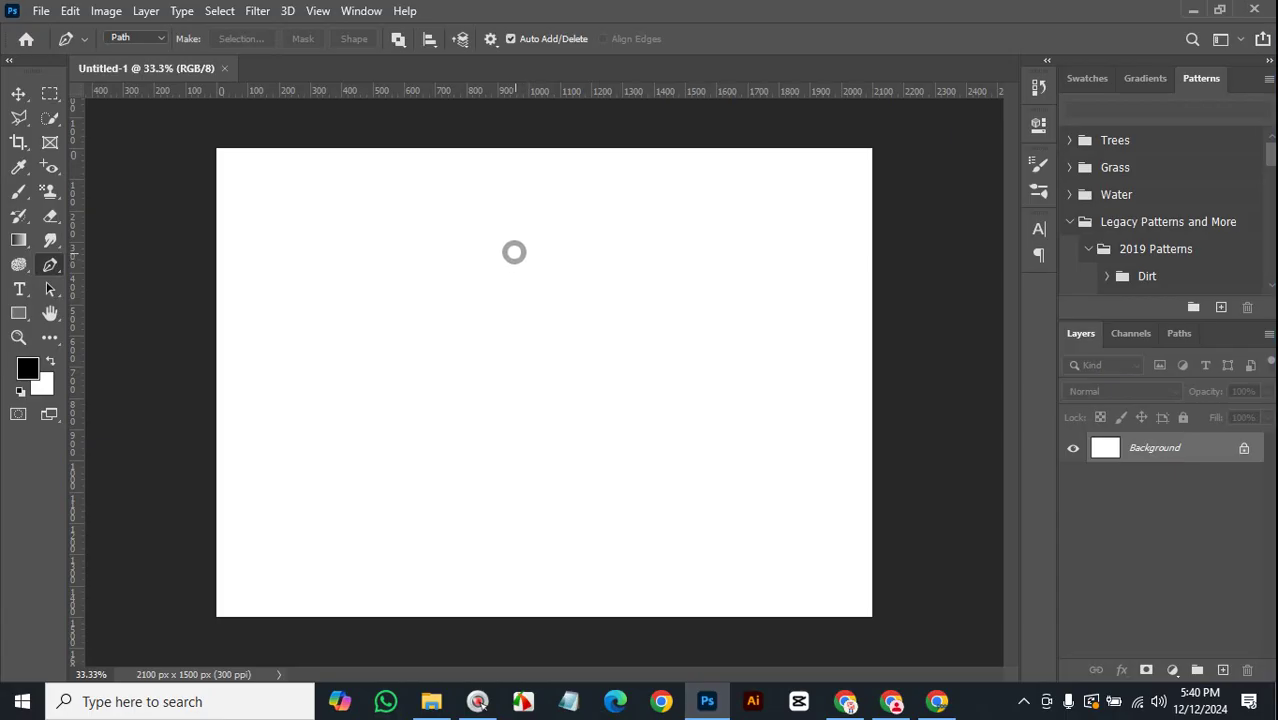
Outline a closed, irregular five-pointed star selection in the upper middle of the canvas with the Polygonal Lasso tool.
left_click(18, 117)
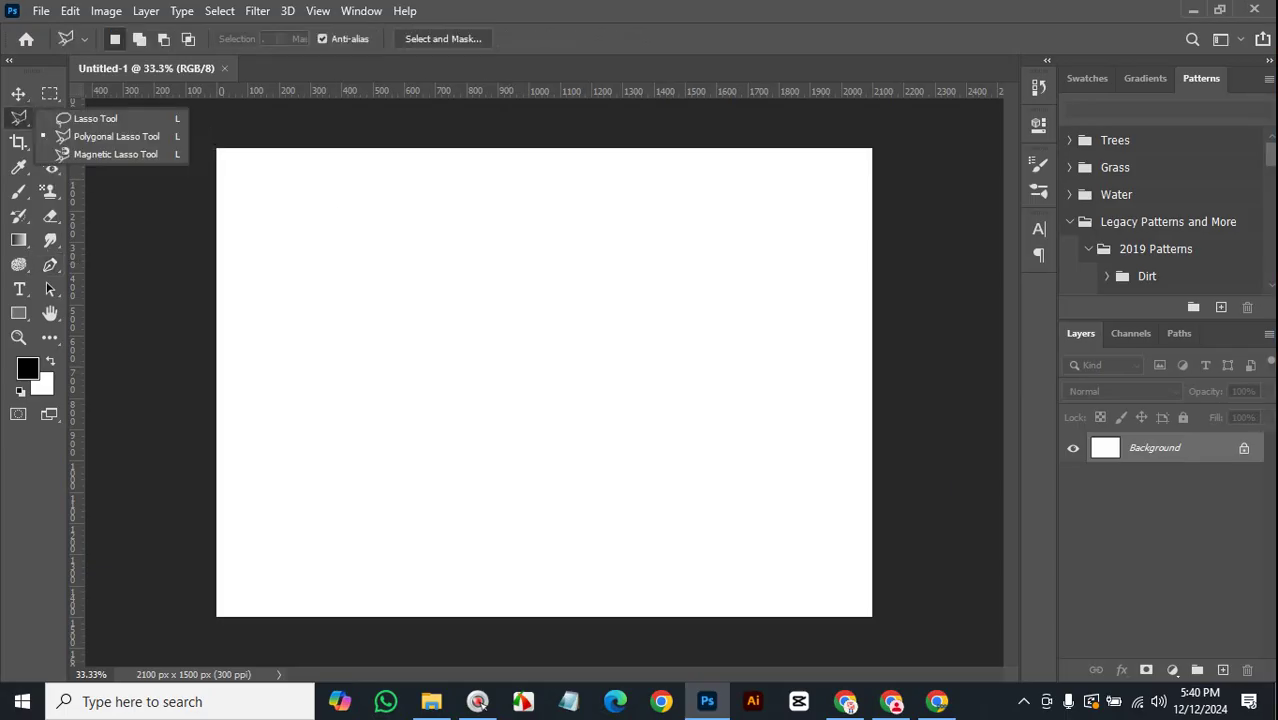
left_click(126, 220)
left_click(626, 228)
left_click(394, 331)
left_click(804, 388)
left_click(487, 201)
left_click(512, 456)
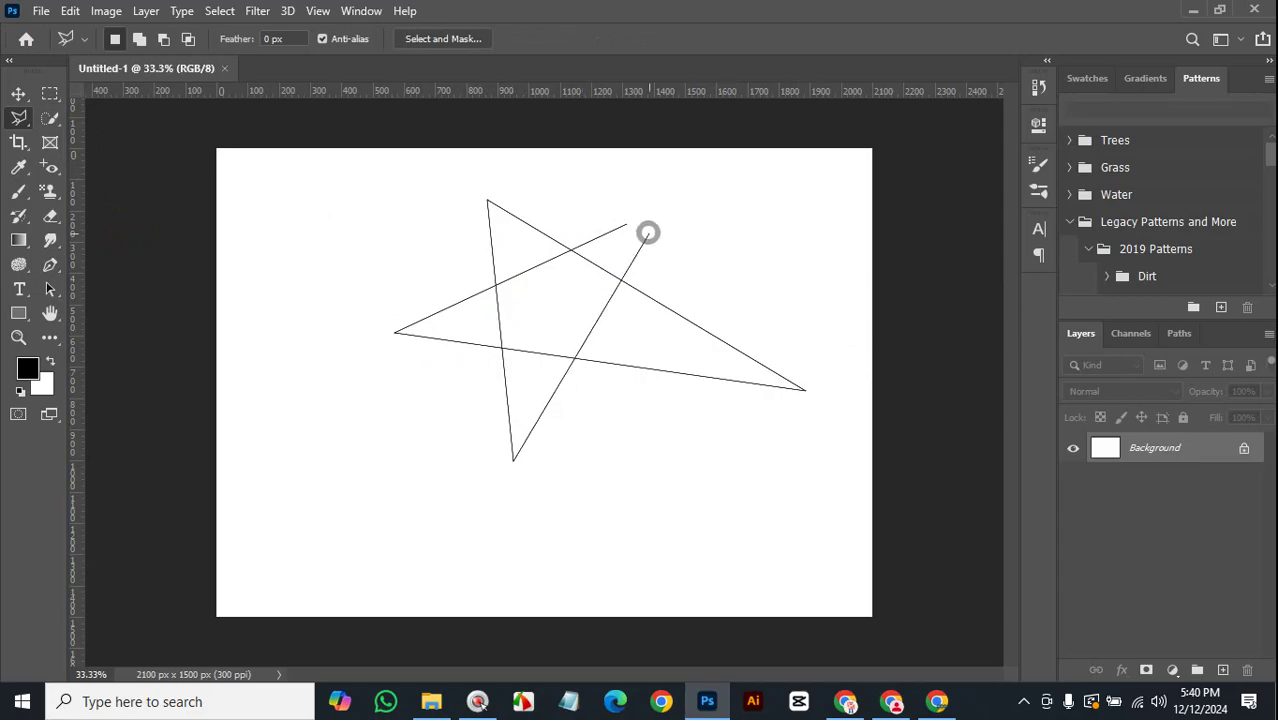
left_click(628, 224)
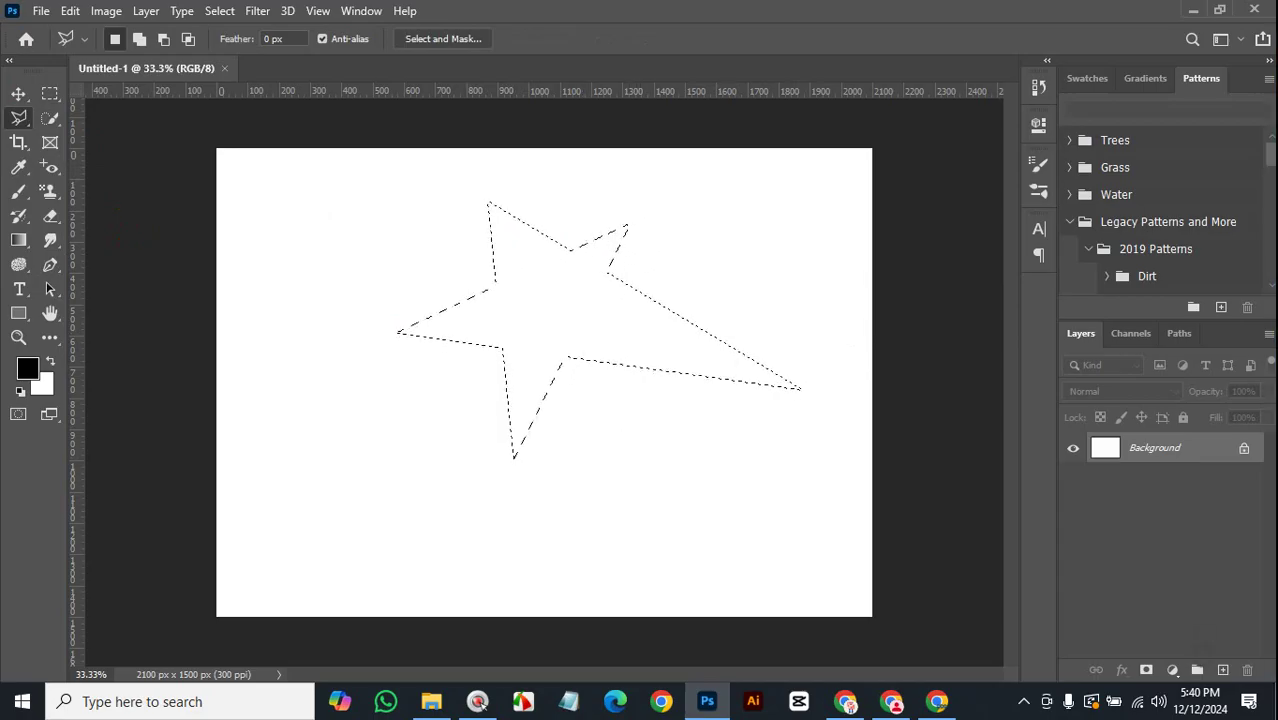
Fill the star selection with black on a new layer and move the deselected star toward the canvas's upper-left corner.
left_click(1222, 669)
key("alt+BackSpace")
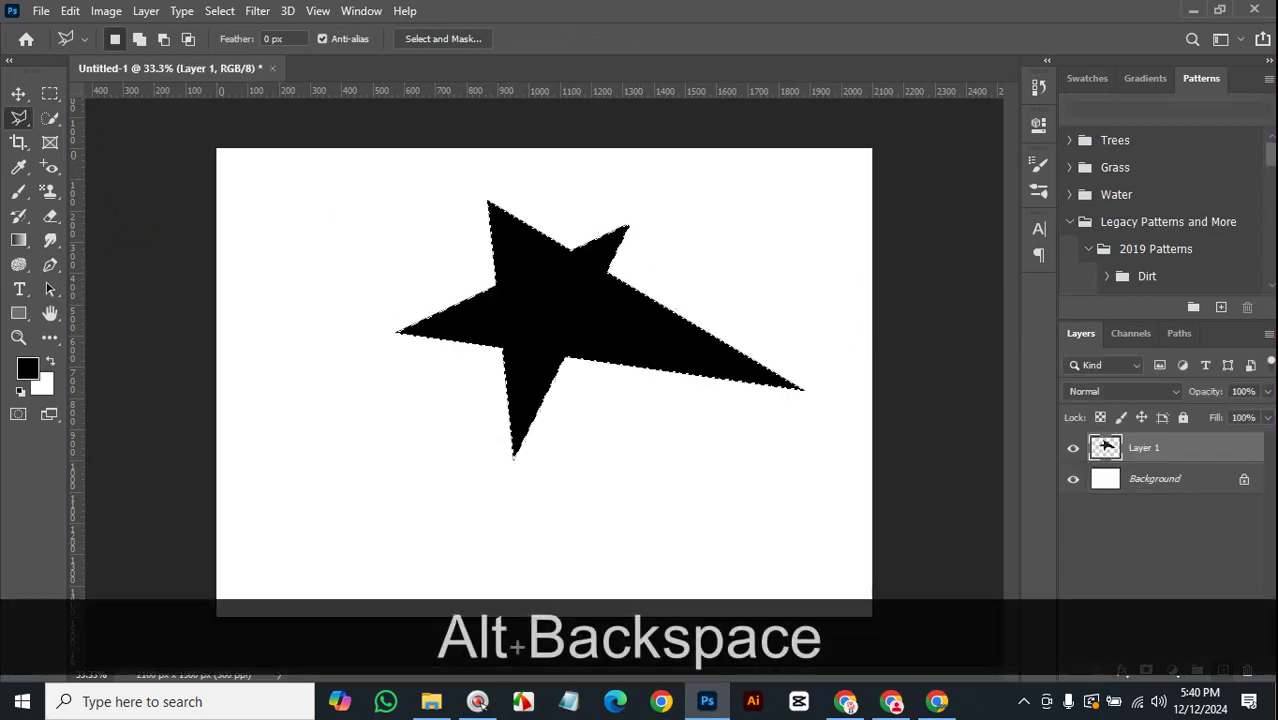
key("ctrl+d")
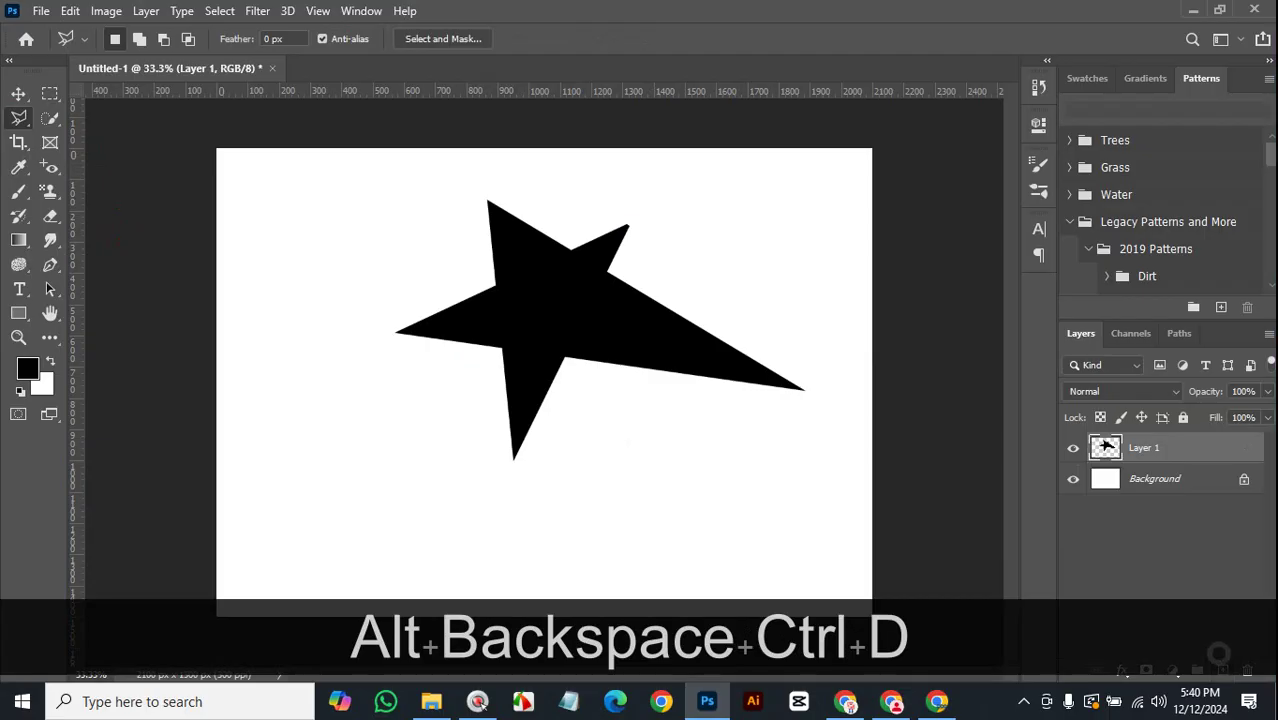
key("v")
left_click_drag(585, 348, 444, 290)
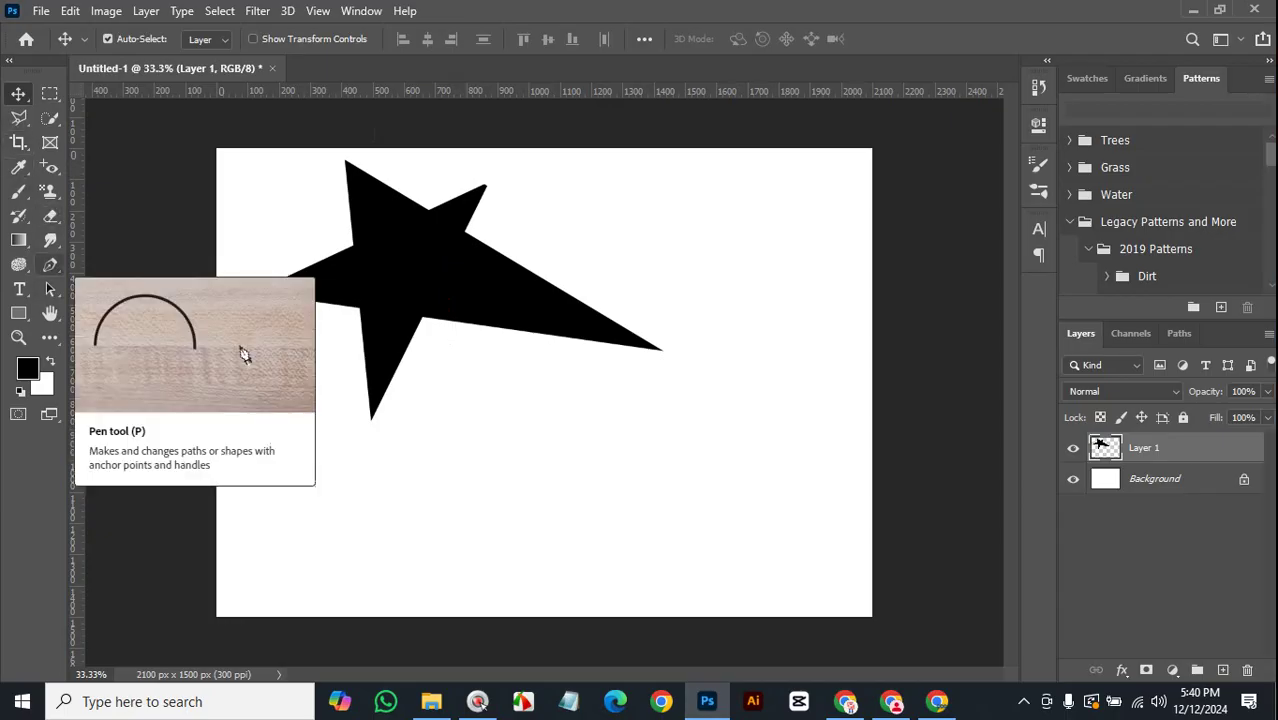
Draw a closed five-pointed star path below the black star with the Pen tool in Path mode.
left_click(50, 264)
left_click(707, 415)
left_click(441, 472)
left_click(707, 514)
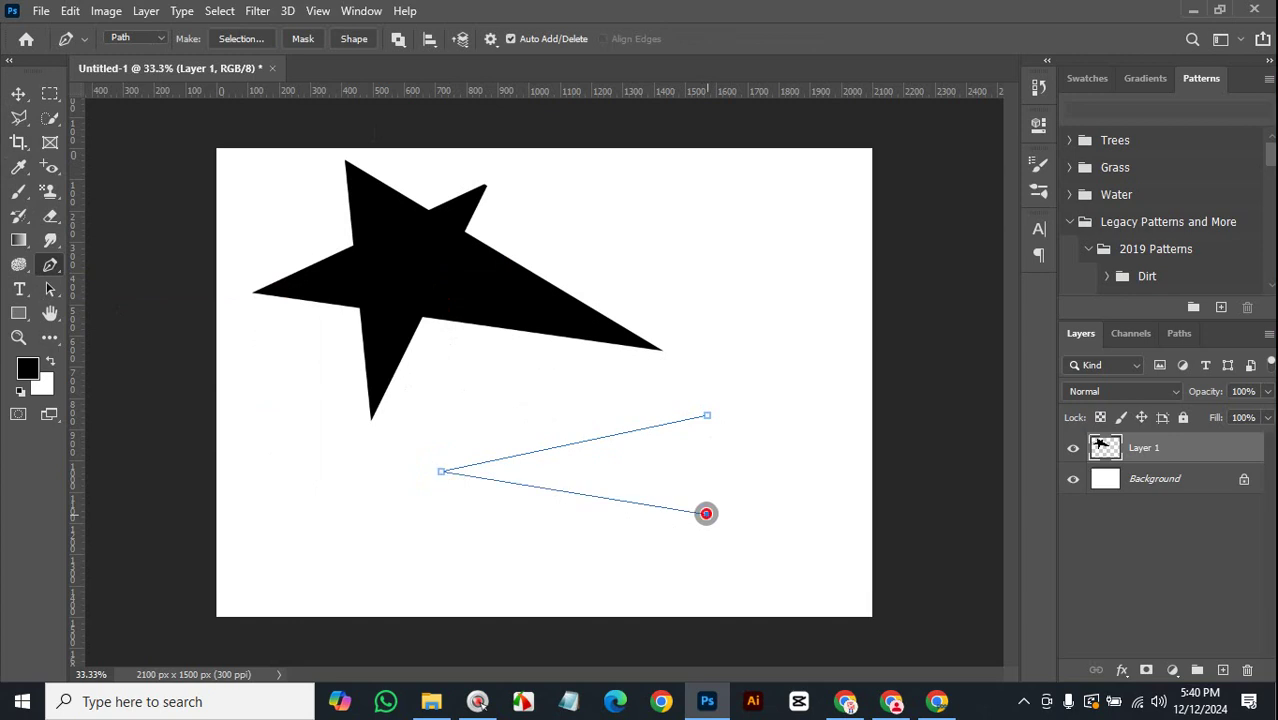
left_click(543, 387)
left_click(543, 534)
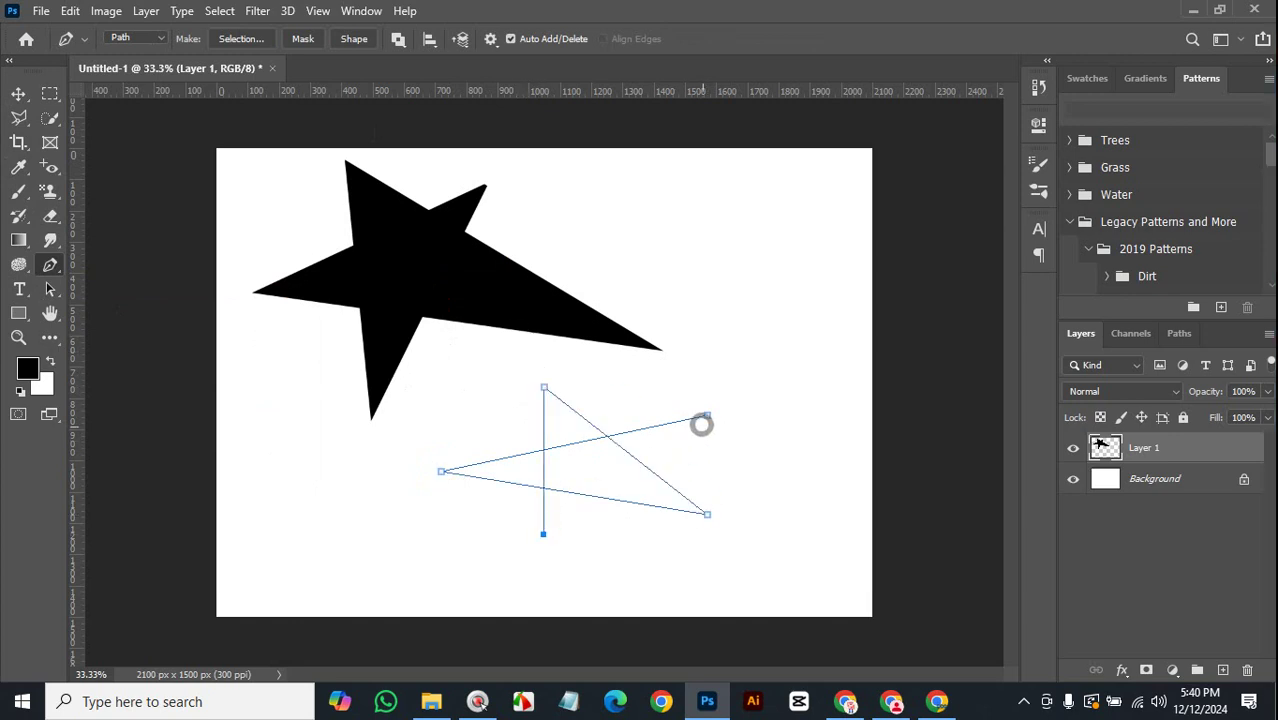
left_click(707, 415)
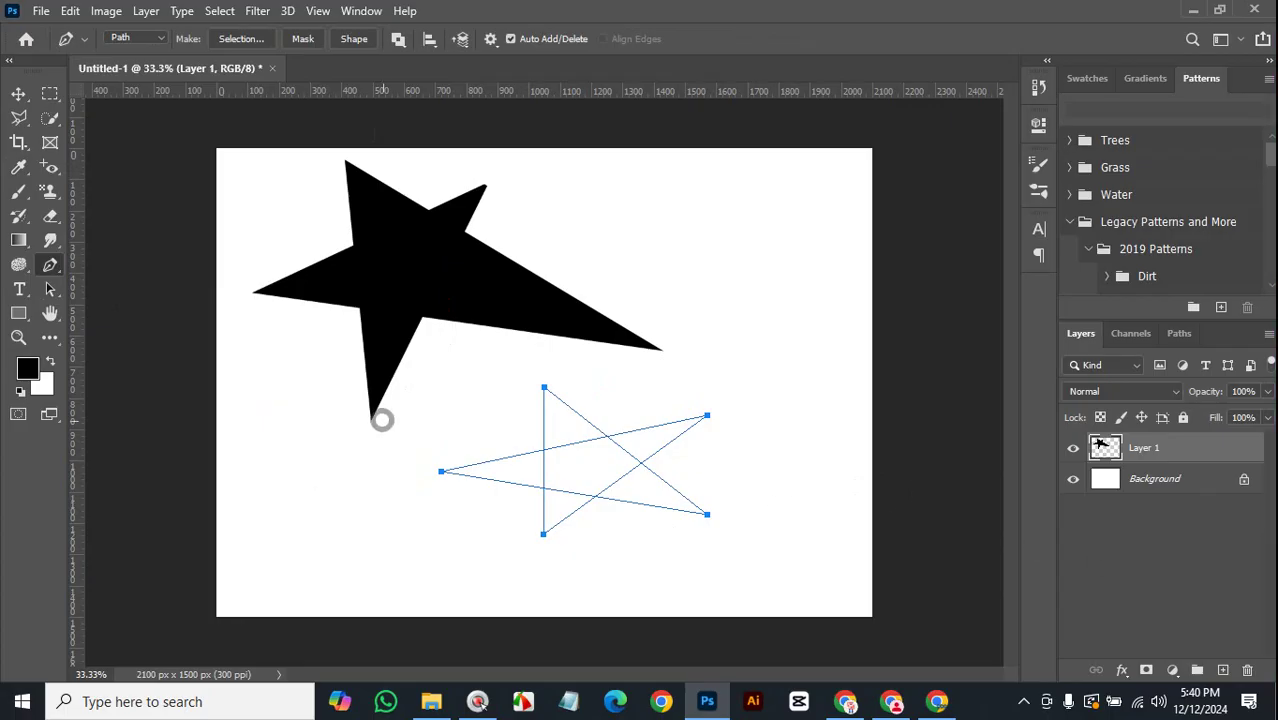
Undo all the anchor points of the star path.
key("ctrl")
key("ctrl+z")
key("ctrl+z")
key("ctrl+z")
key("ctrl+z")
key("ctrl+z")
key("ctrl+z")
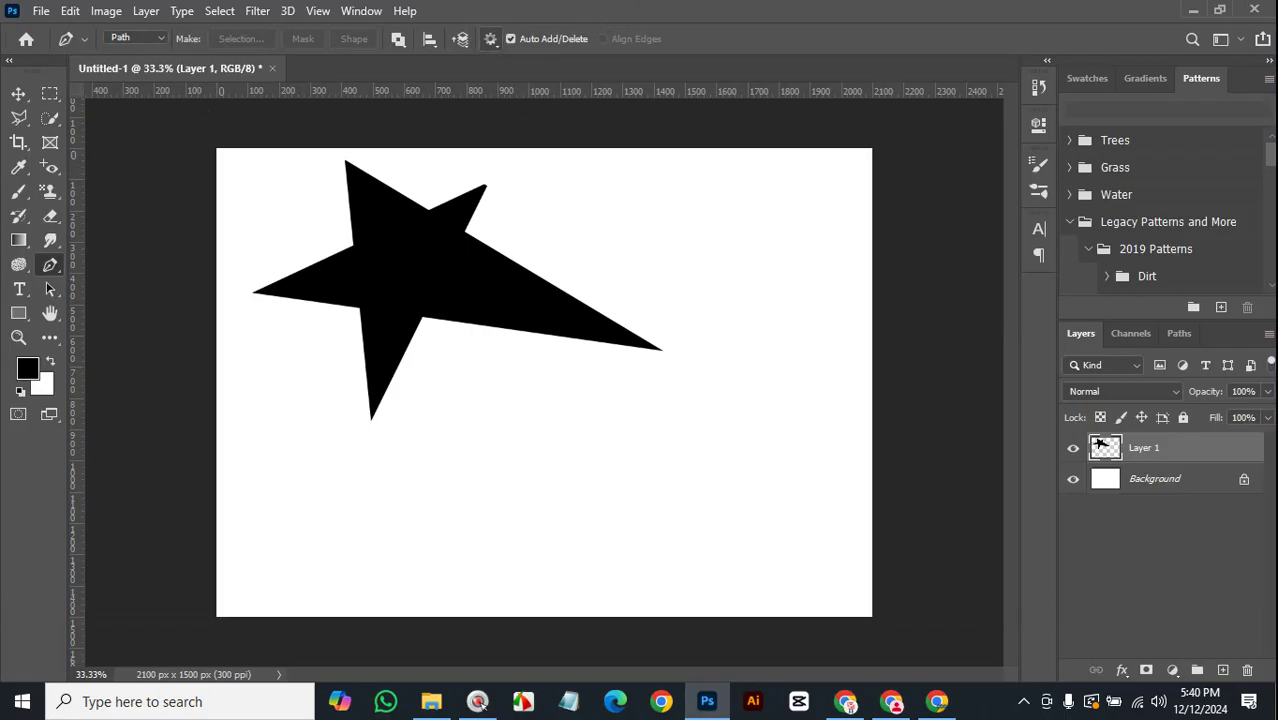
left_click(490, 38)
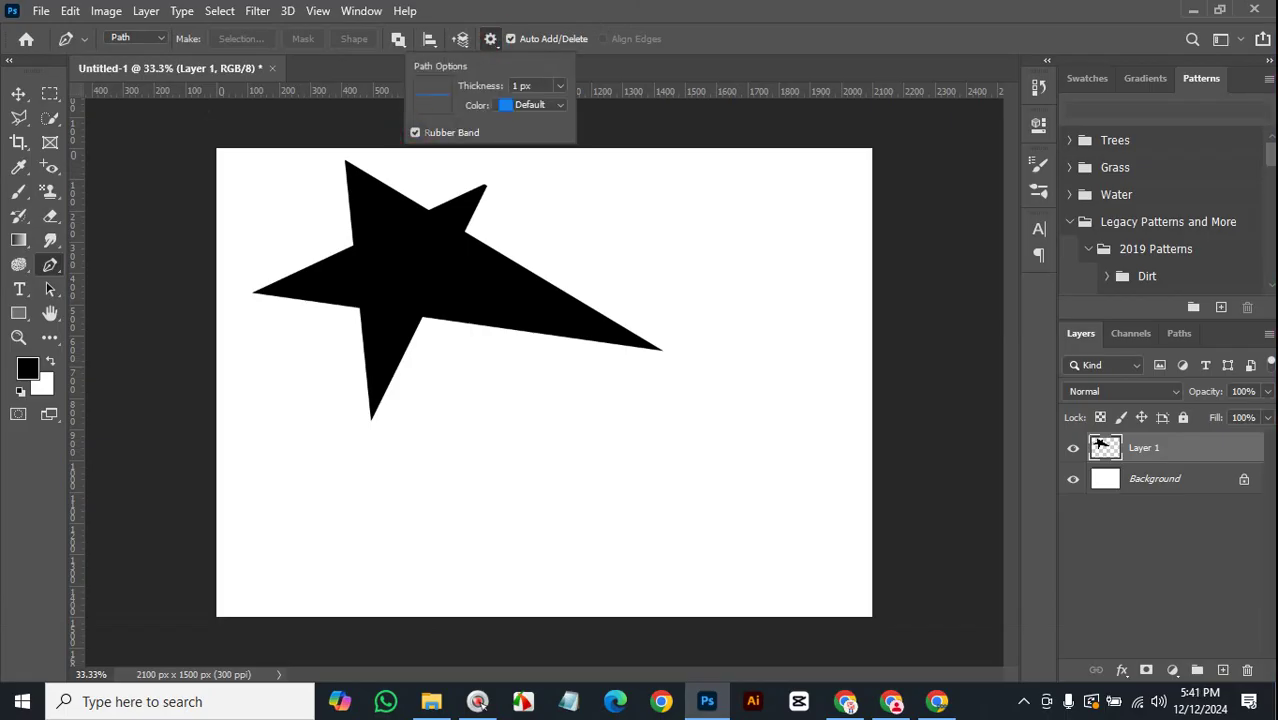
left_click(588, 397)
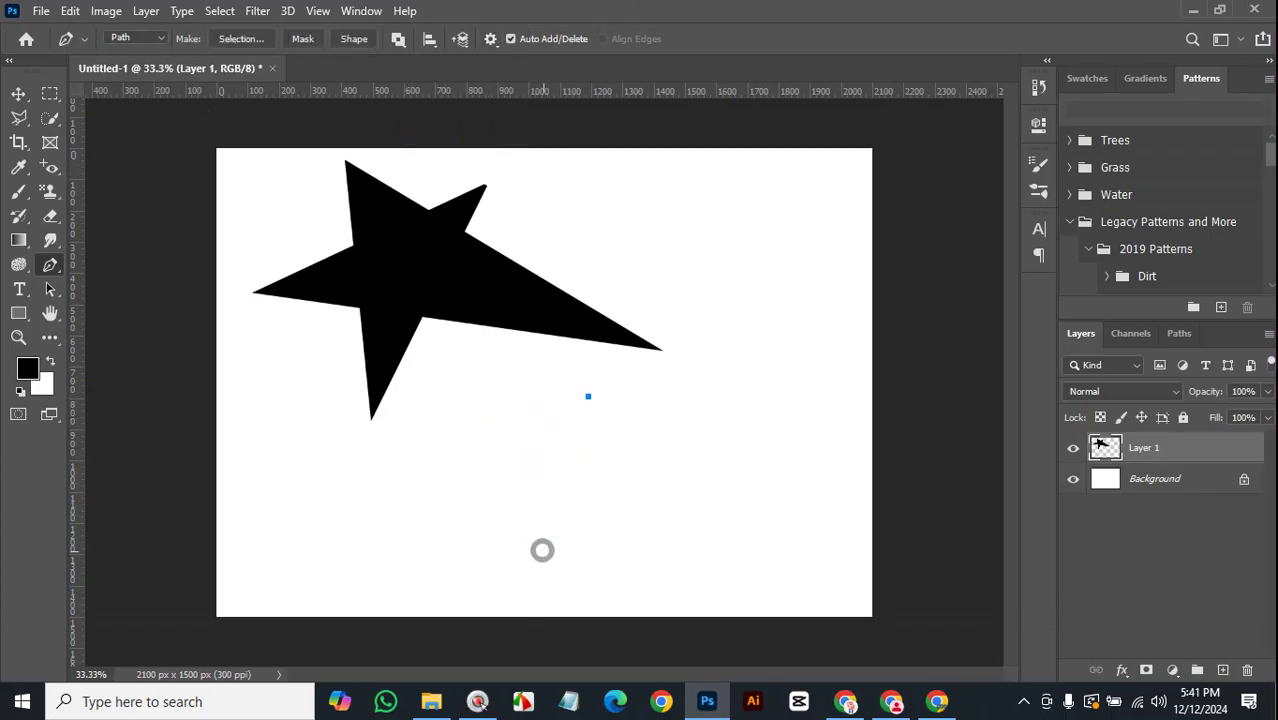
key("ctrl+z")
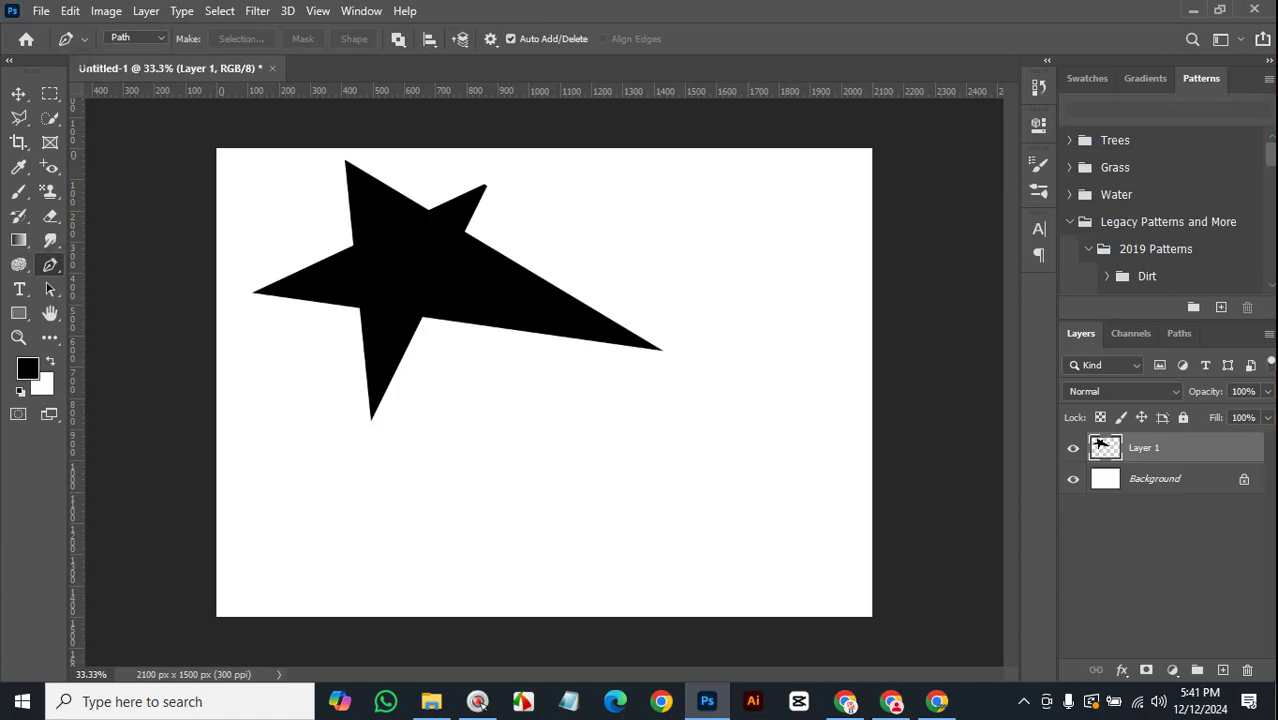
Draw a closed black triangle about 741 px wide and 318 px high below the star, using the Pen tool in Shape mode.
left_click(133, 38)
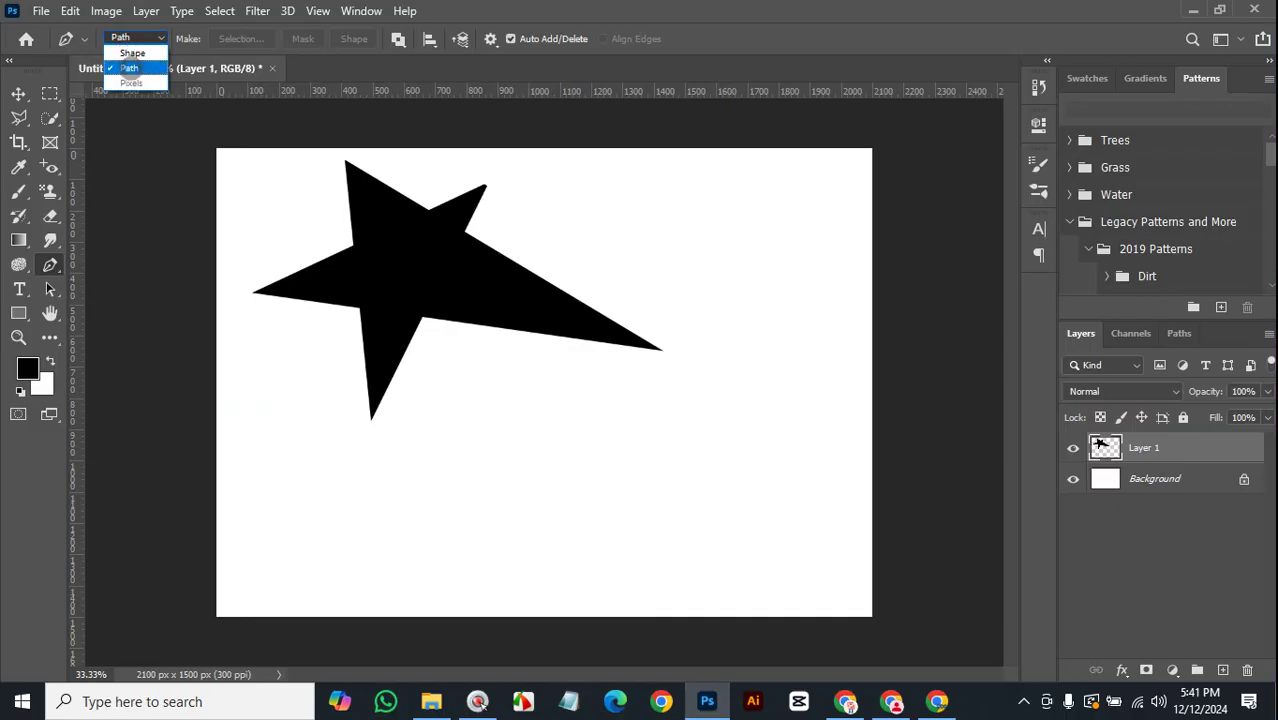
left_click(132, 53)
left_click(665, 426)
left_click(432, 462)
left_click(650, 523)
left_click(665, 426)
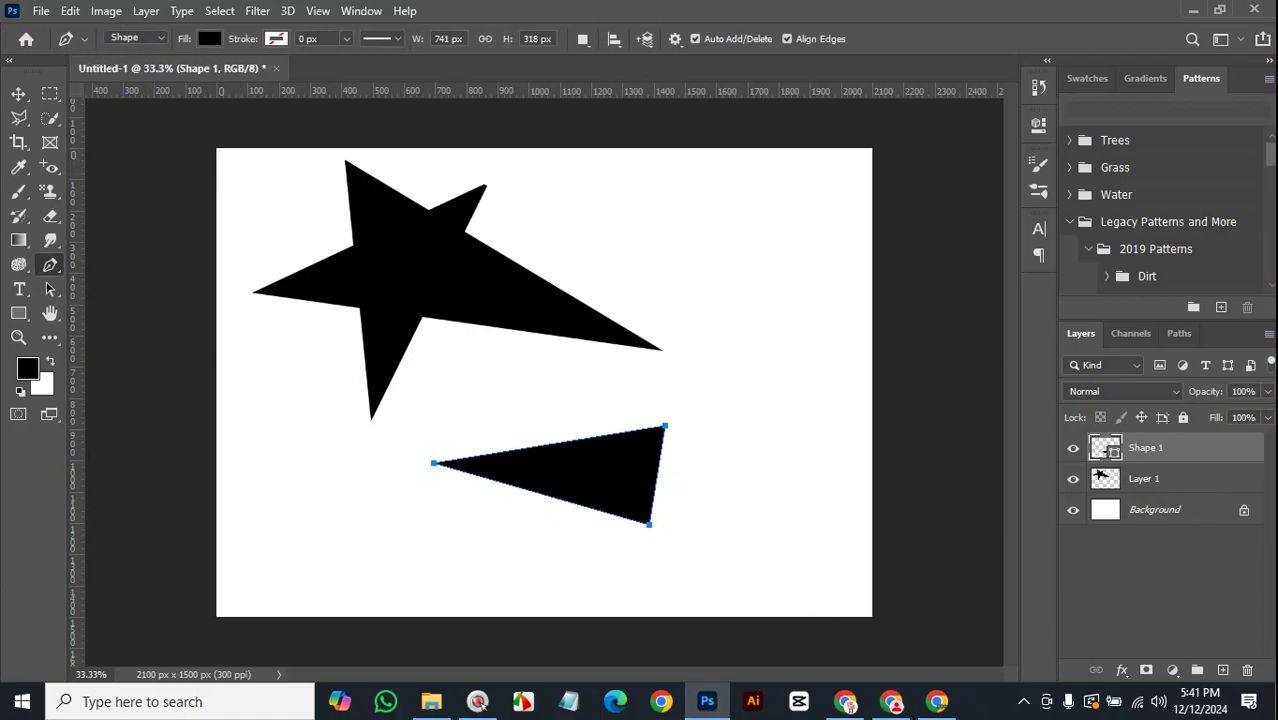
Move the triangle shape to the canvas's lower-left area and deselect its layer.
key("v")
left_click_drag(605, 519, 456, 519)
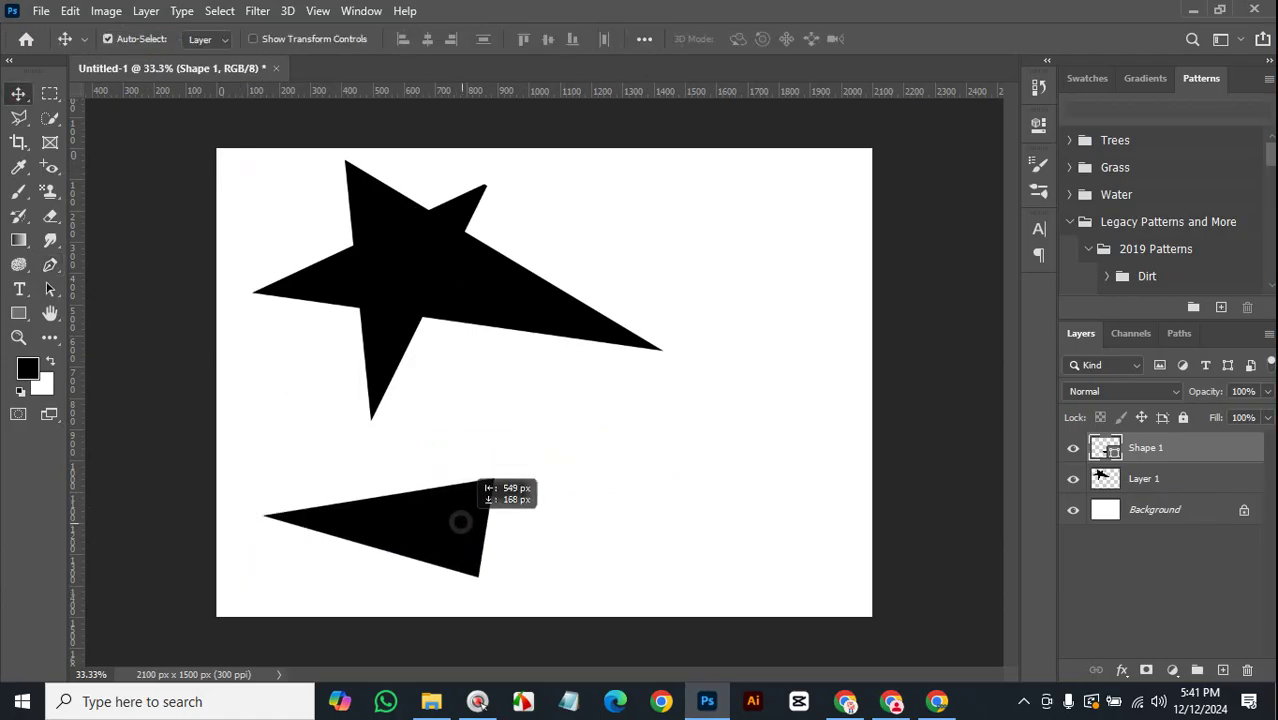
left_click(776, 432)
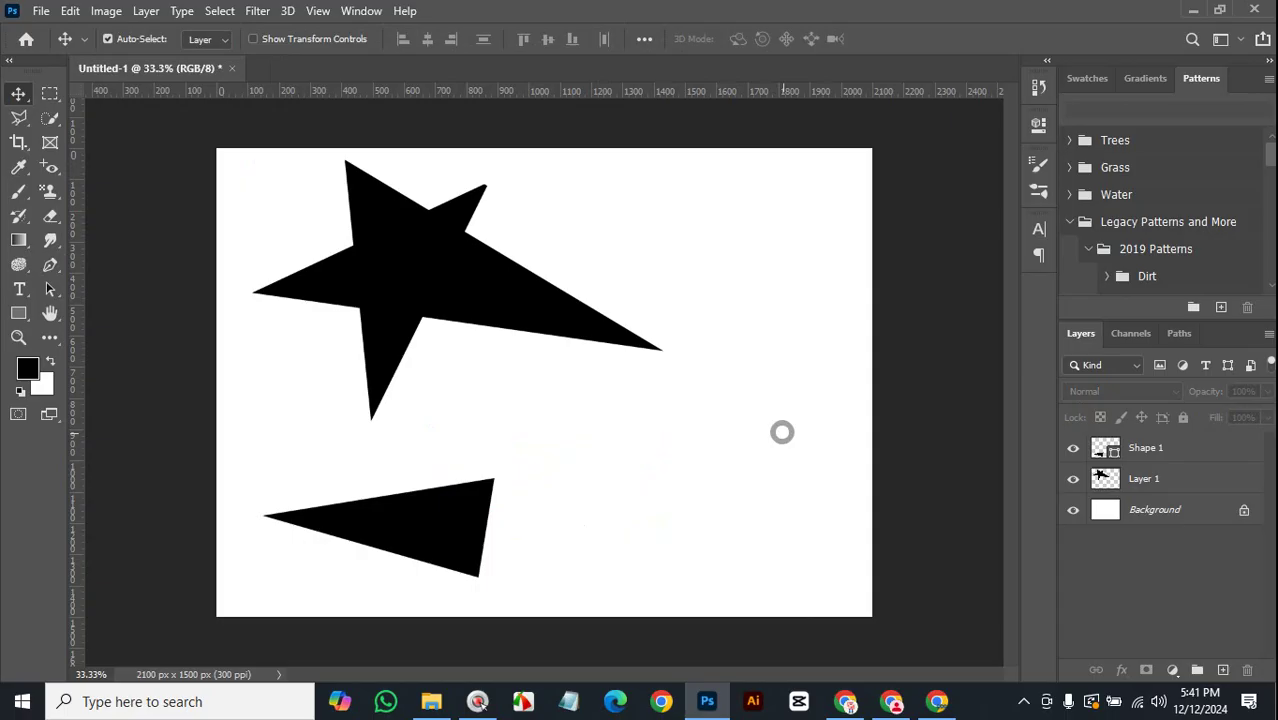
Outline a narrow triangular selection in the canvas's lower-right area with the Polygonal Lasso tool.
right_click(19, 117)
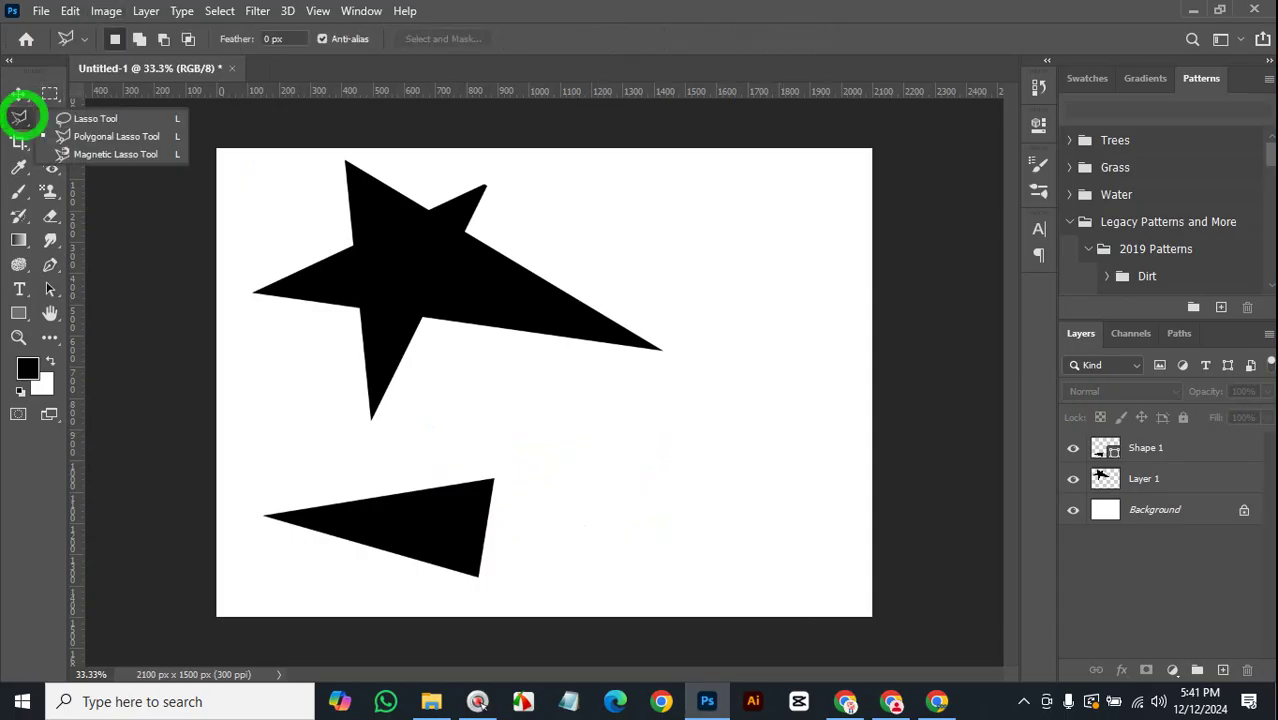
left_click(100, 134)
left_click(815, 402)
left_click(610, 430)
left_click(815, 402)
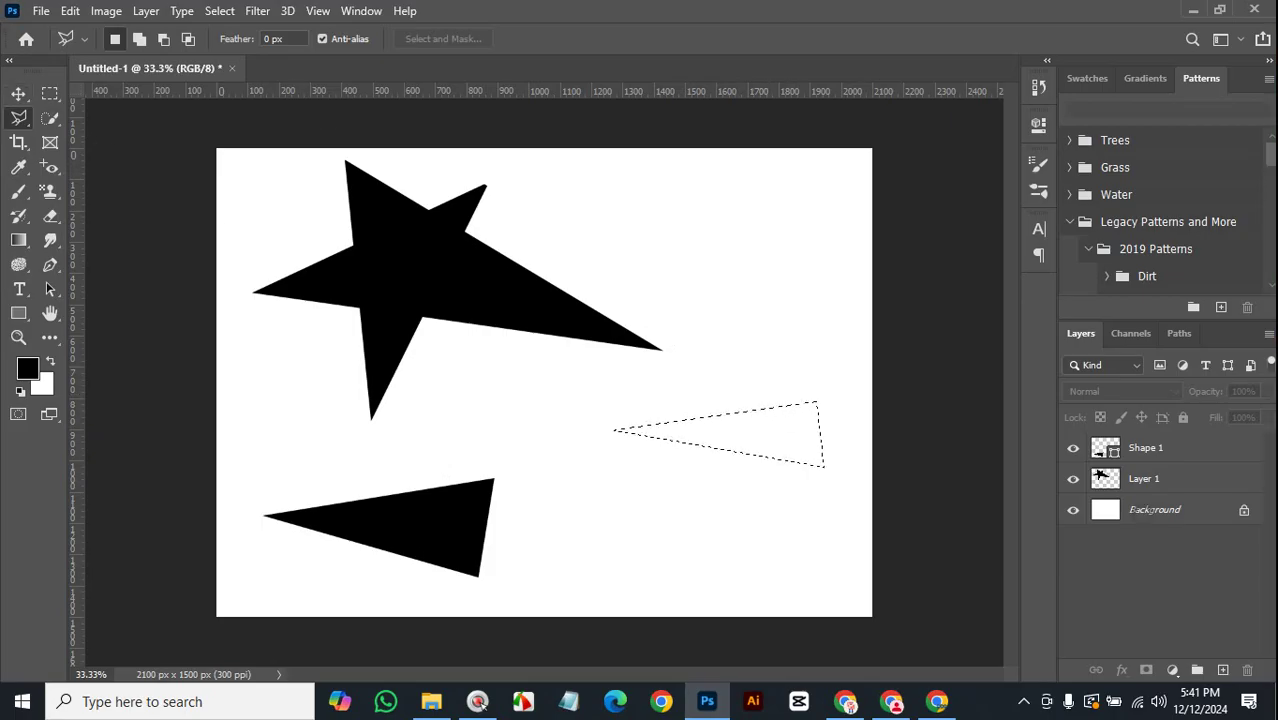
Fill the triangular selection with black on a new layer and deselect it.
left_click(1222, 670)
key("alt+BackSpace")
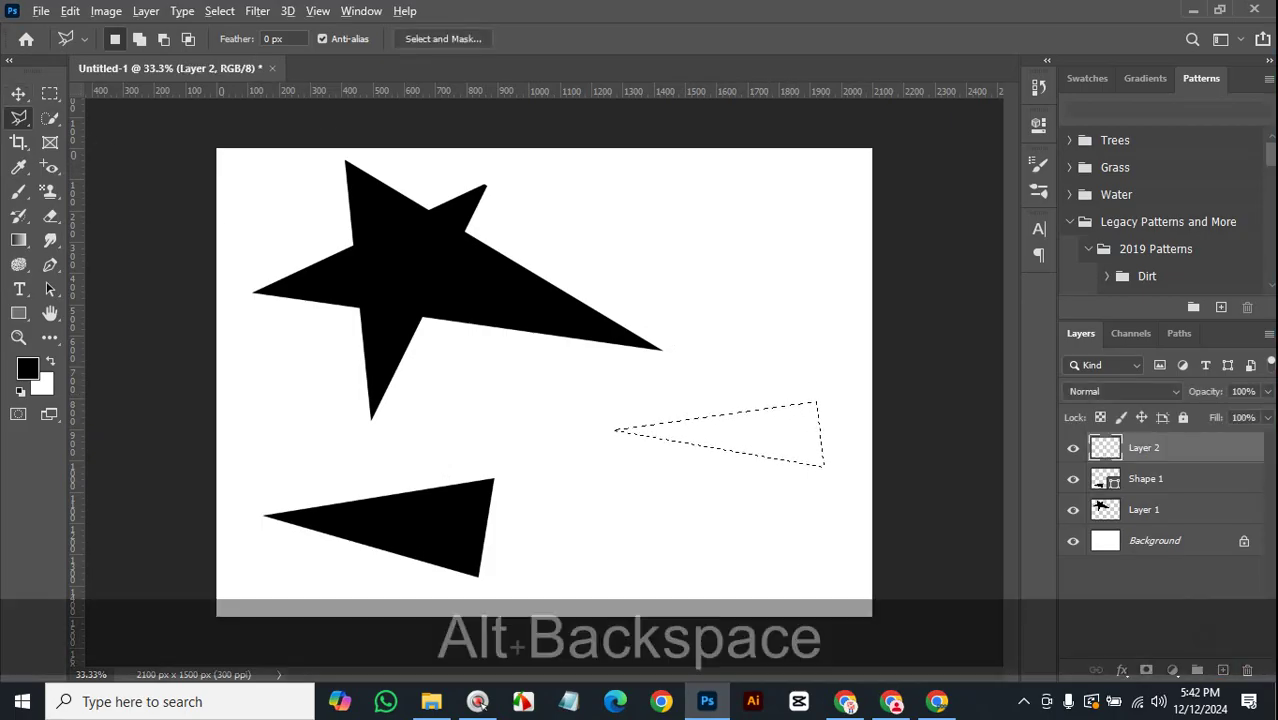
key("ctrl+d")
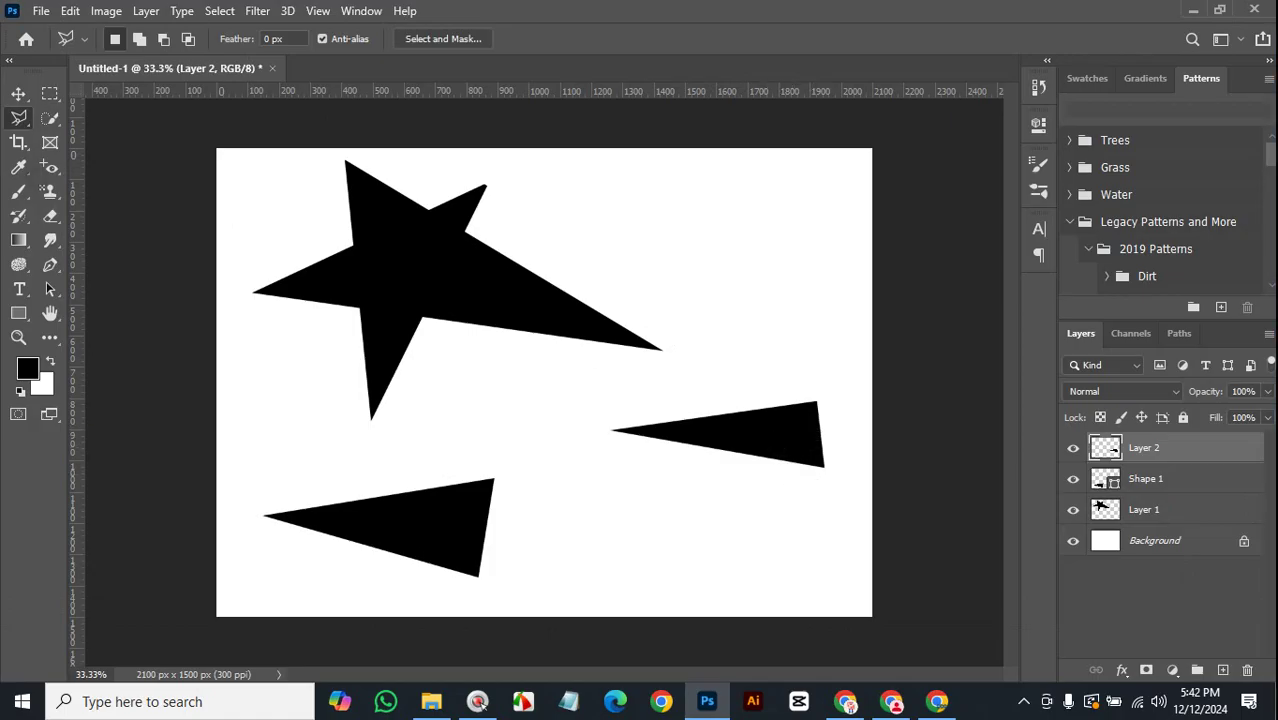
Nudge the lower-left triangle shape slightly right and raise its upper-right corner with Direct Selection, making it about 537 px high.
left_click(18, 93)
mouse_move(458, 542)
left_mouse_down()
mouse_move(505, 474)
mouse_move(405, 533)
mouse_move(451, 513)
mouse_move(466, 540)
left_mouse_up()
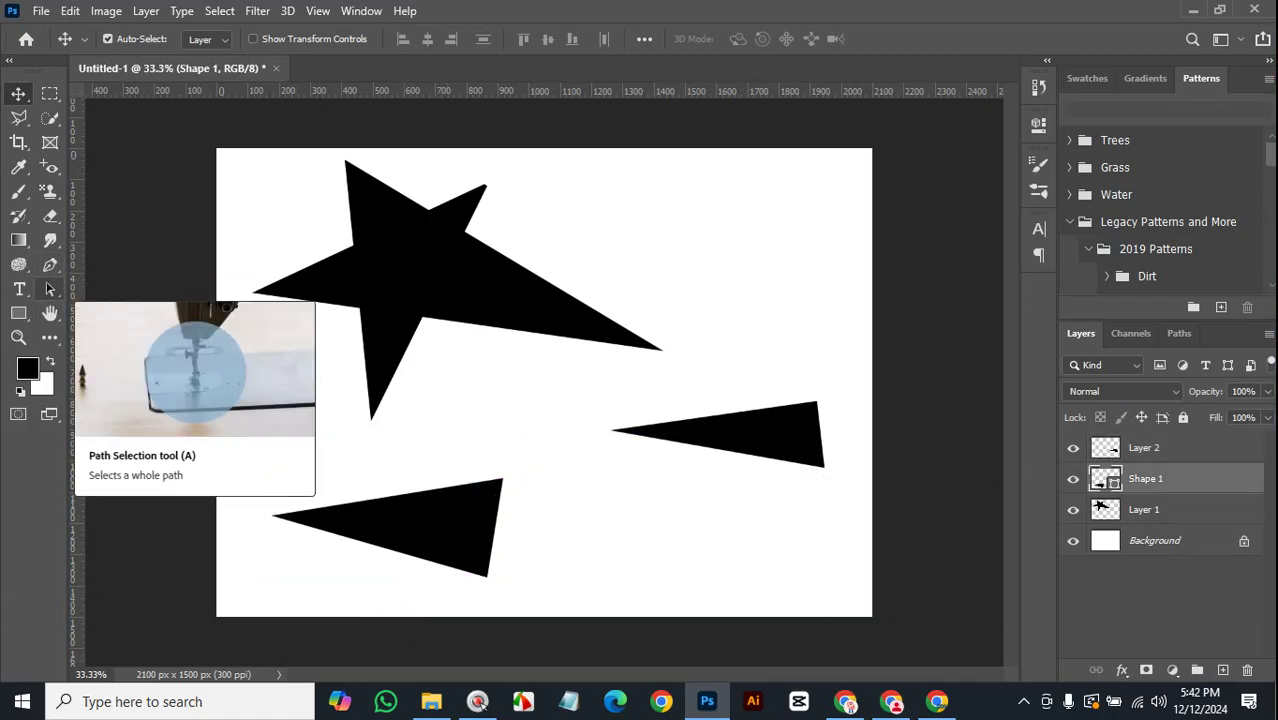
left_click(50, 289)
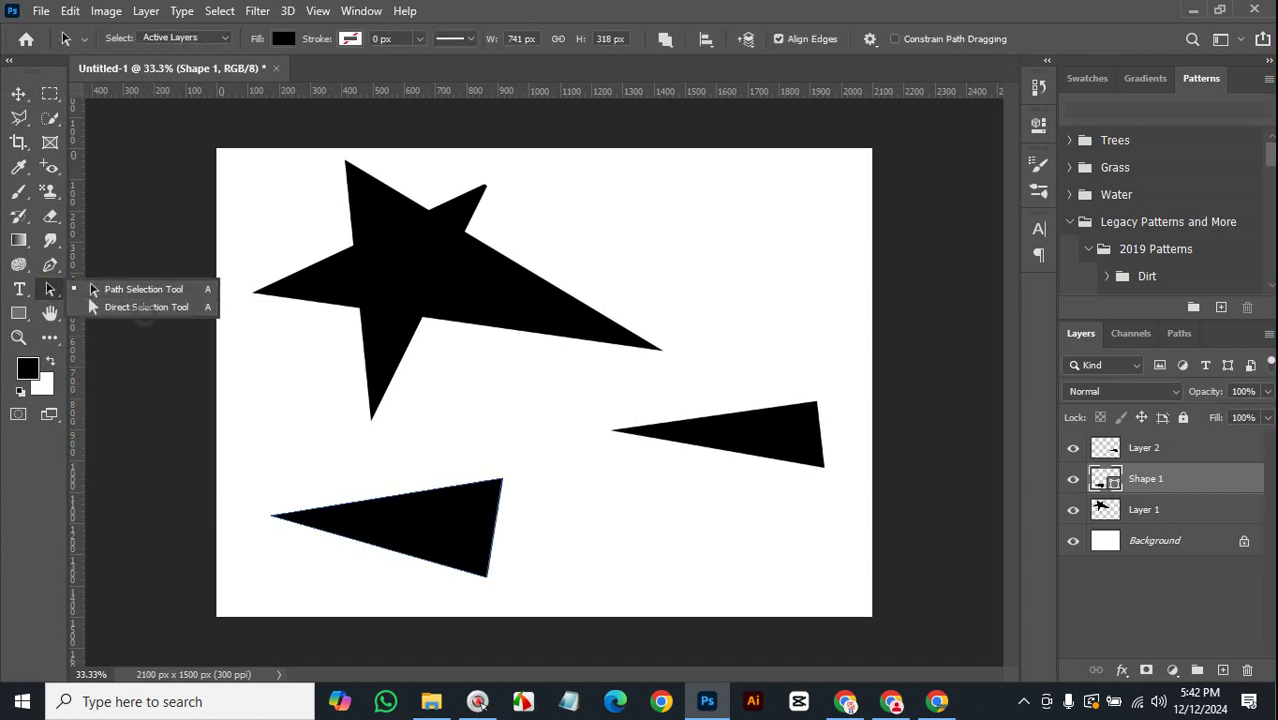
left_click(93, 307)
left_click_drag(478, 448, 560, 558)
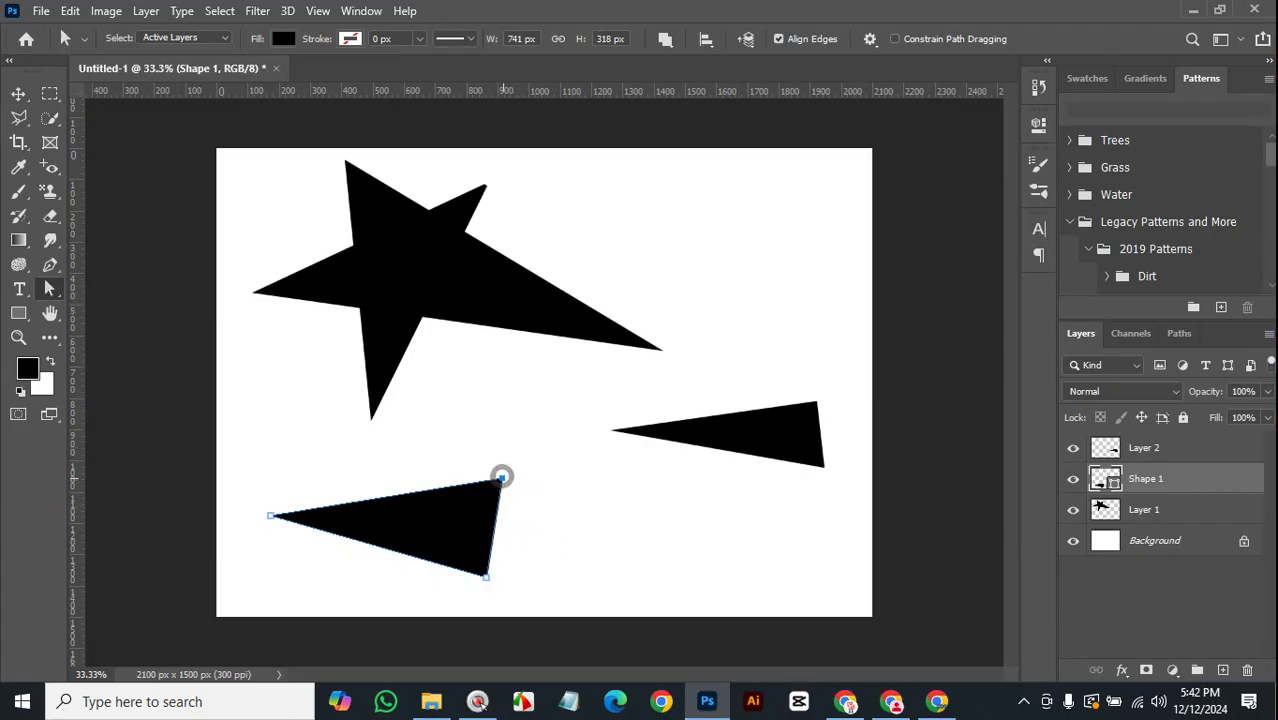
left_click_drag(501, 478, 502, 409)
left_click_drag(788, 372, 830, 422)
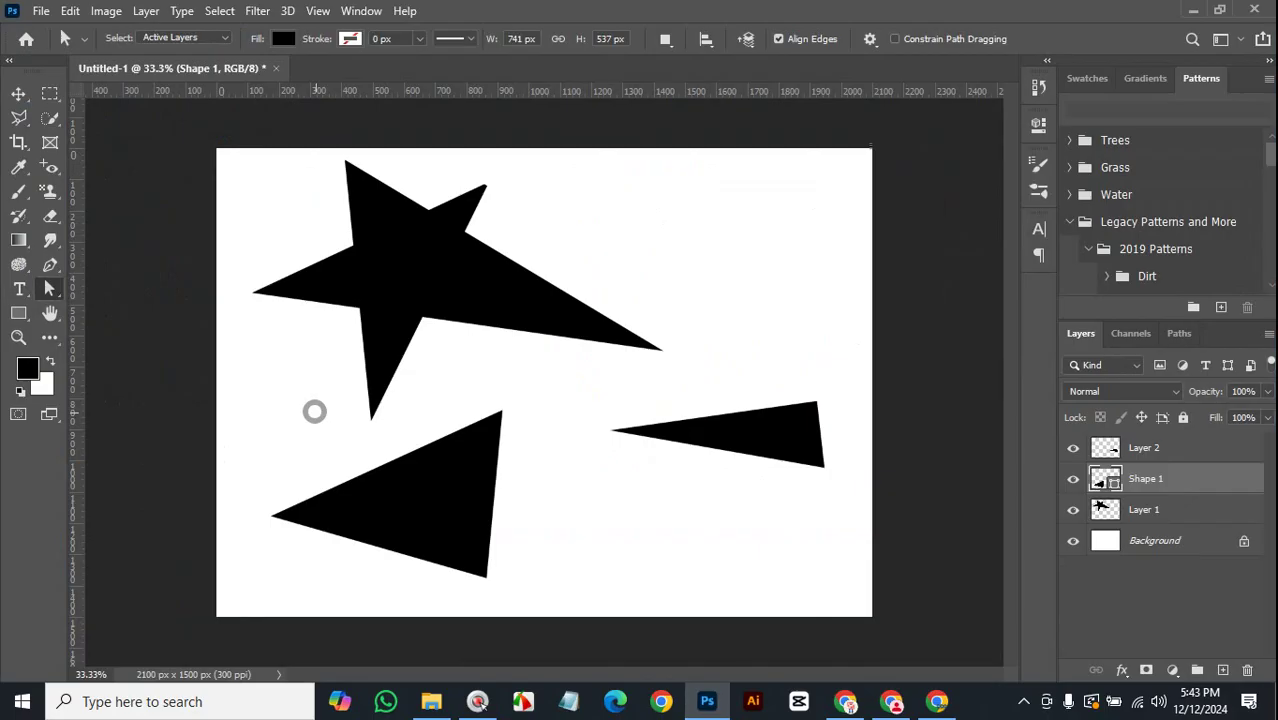
Move the large black star to the canvas's upper-left corner.
left_click(18, 94)
mouse_move(431, 271)
left_mouse_down()
mouse_move(428, 290)
mouse_move(423, 269)
left_mouse_up()
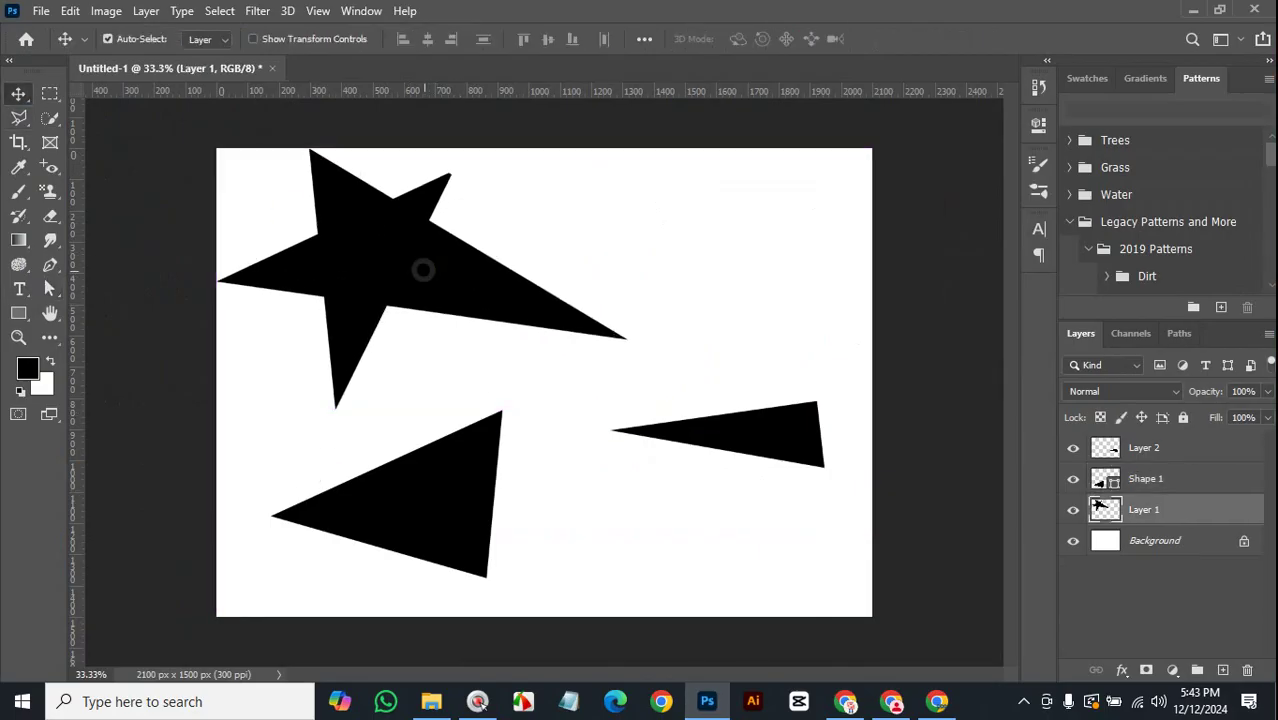
left_click_drag(644, 307, 615, 339)
Free-transform the large star slightly smaller and rotated a little clockwise, and move the narrow triangle down and to the left.
key("ctrl")
key("ctrl+t")
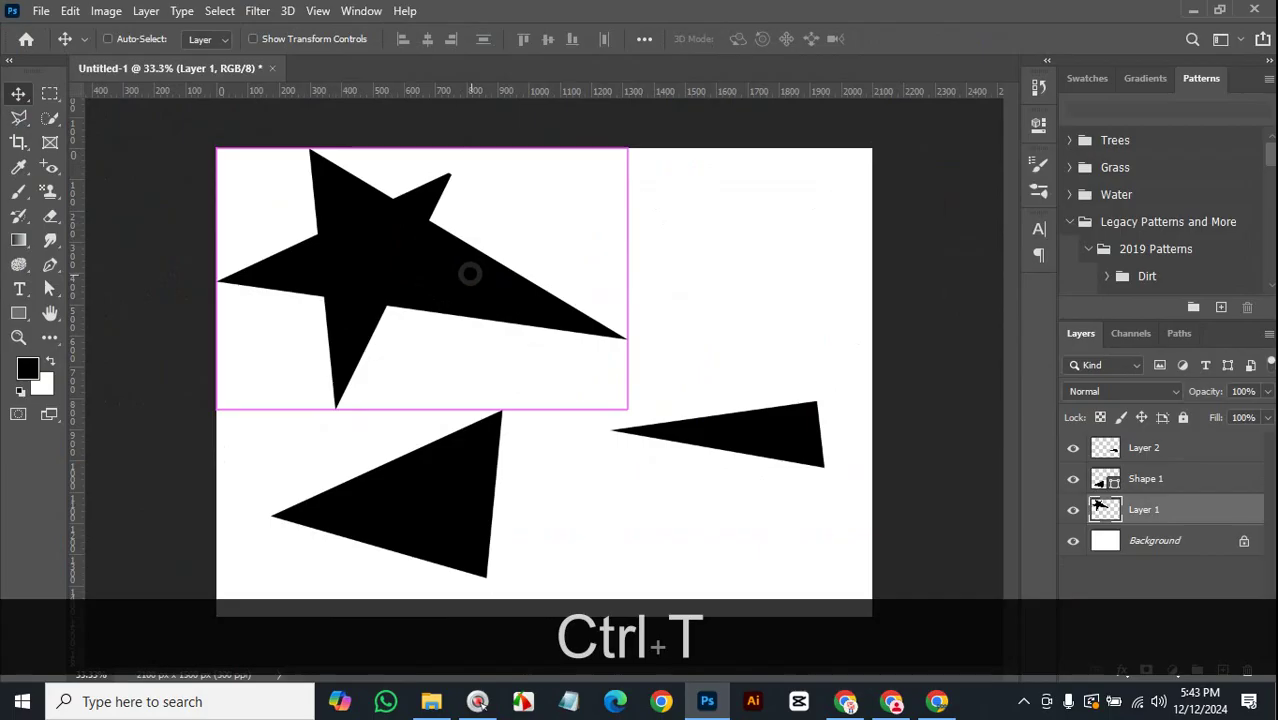
left_click_drag(627, 413, 620, 335)
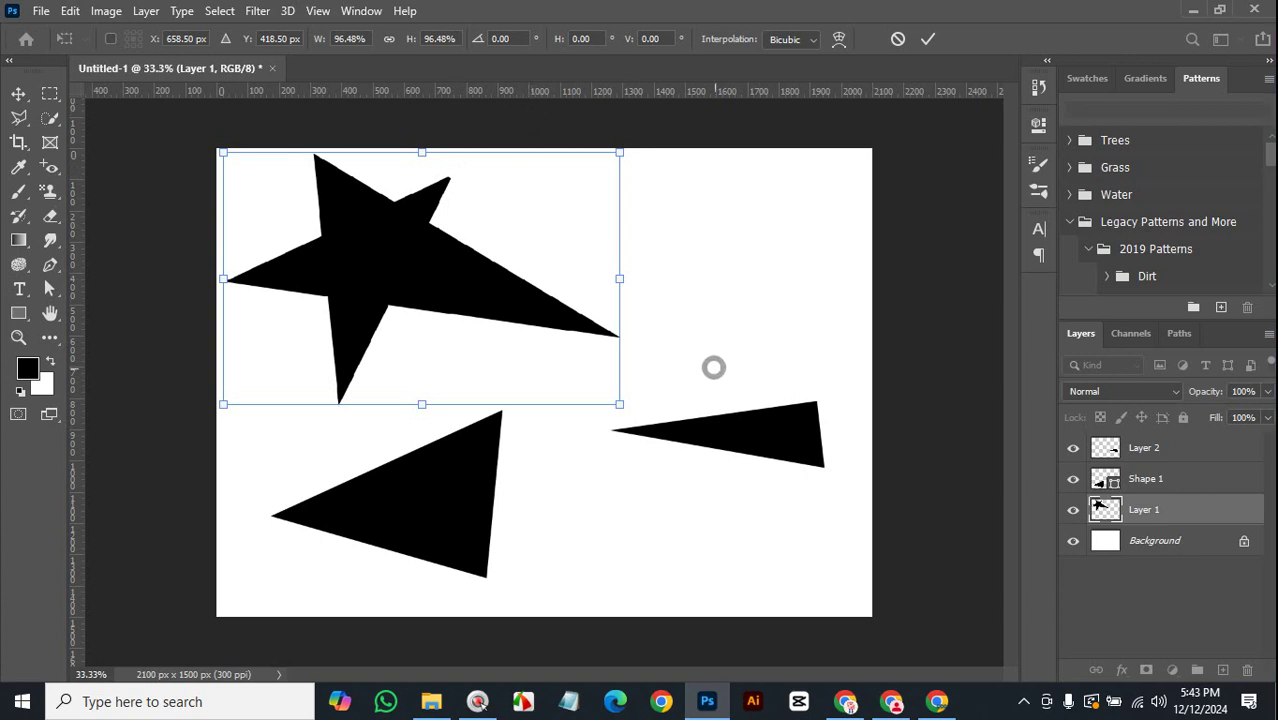
left_click_drag(745, 428, 690, 517)
left_click(928, 39)
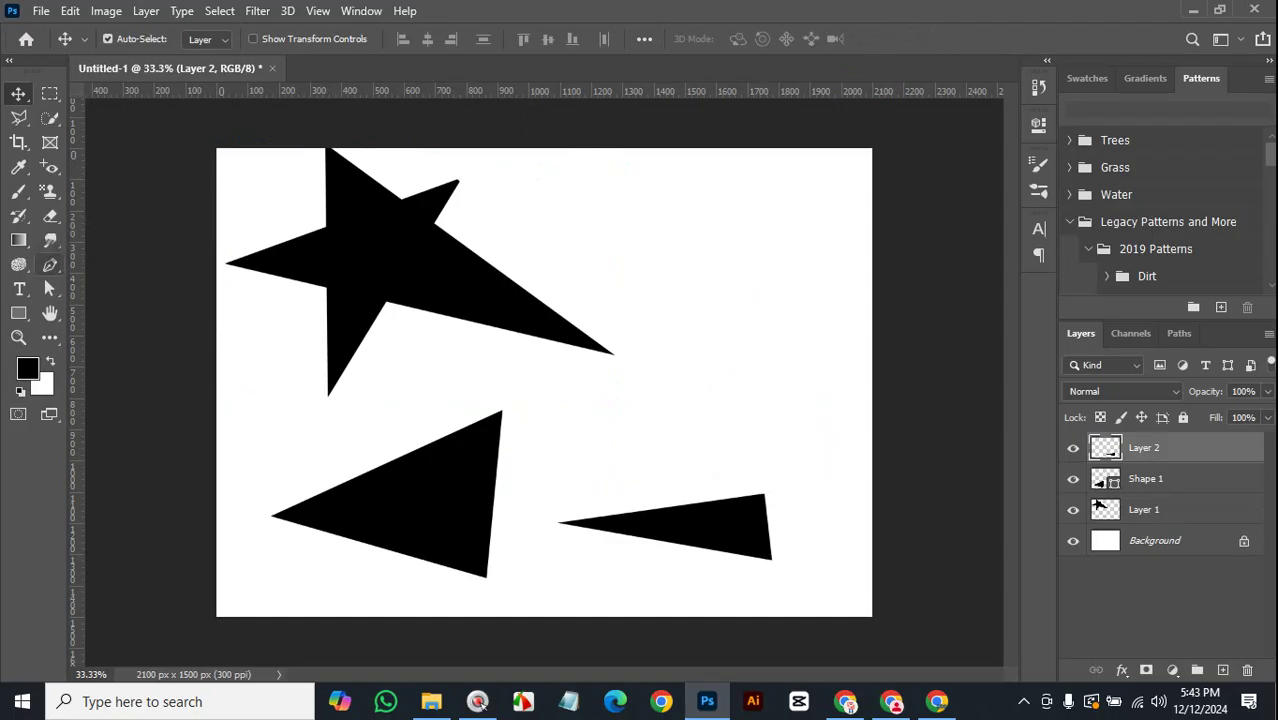
Draw a closed five-pointed star about 492 by 435 px with the Pen tool in Shape mode above the narrow triangle.
left_click(48, 266)
left_click(807, 327)
left_click(654, 397)
left_click(807, 396)
left_click(714, 305)
left_click(711, 439)
left_click(807, 327)
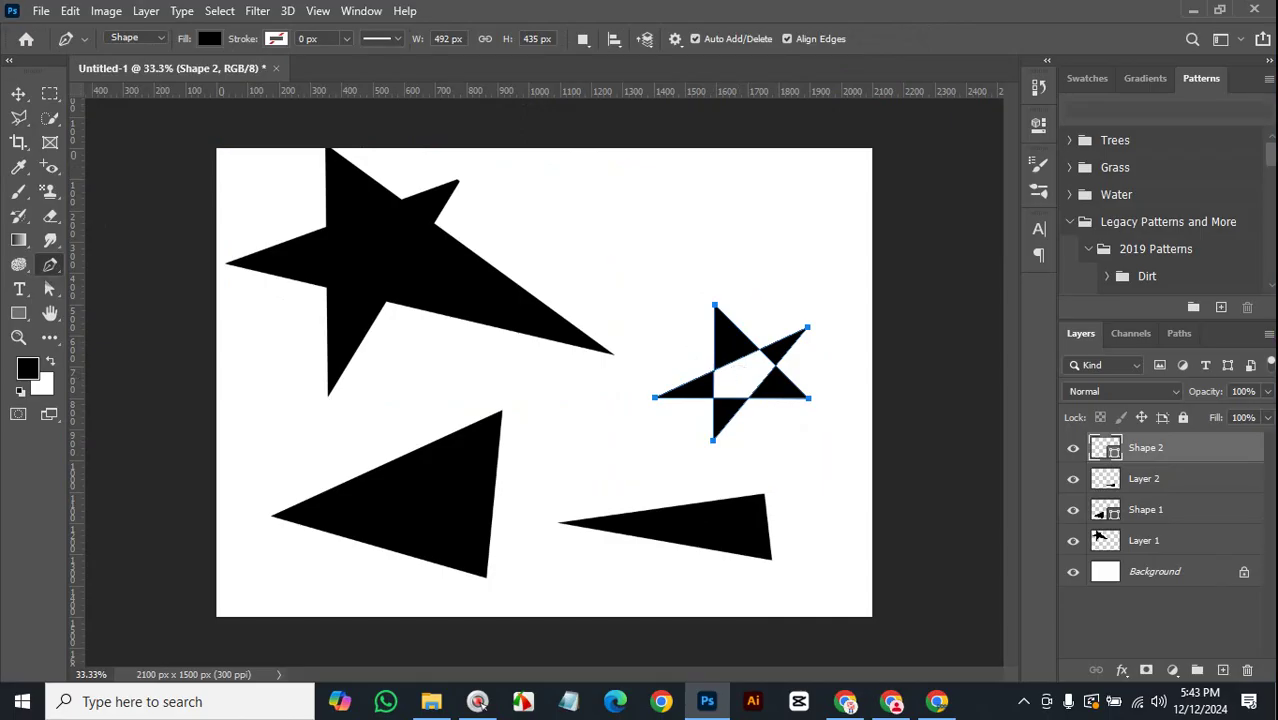
Stretch the small star's upper-right point upward with Direct Selection, making the shape about 531 by 609 px.
left_click(48, 289)
left_click(92, 305)
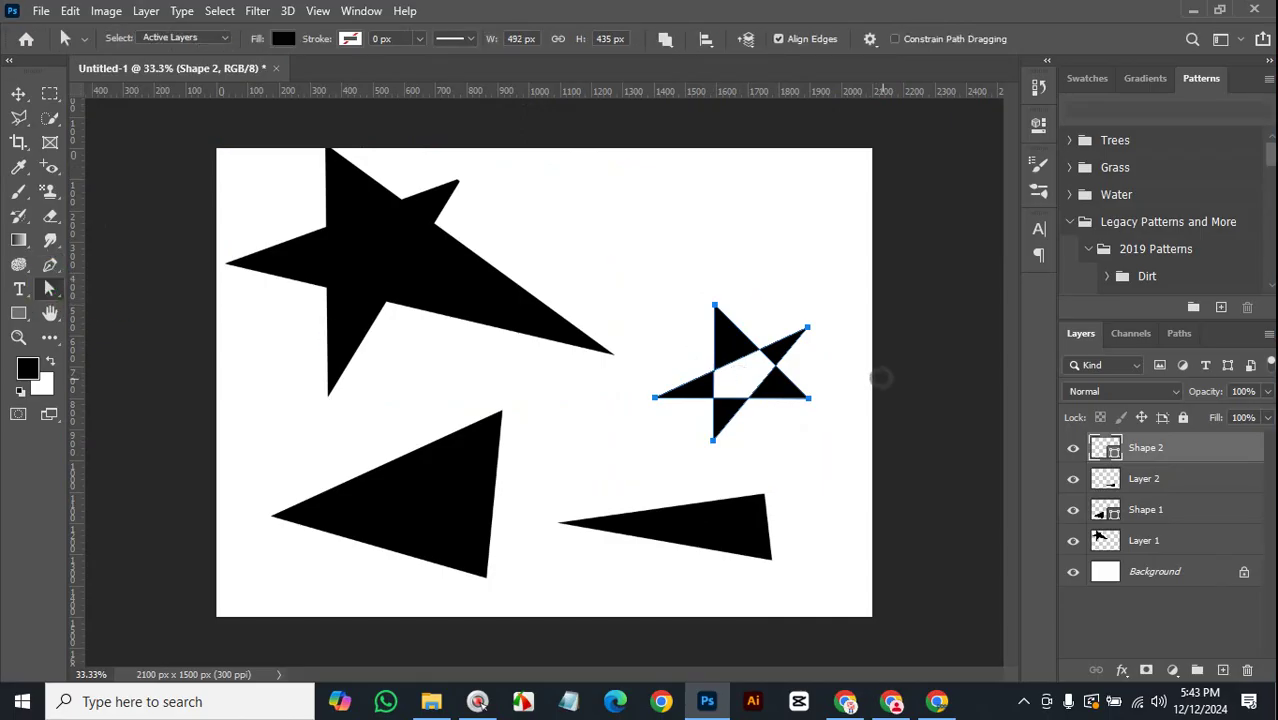
left_click(806, 327)
left_click_drag(806, 327, 820, 251)
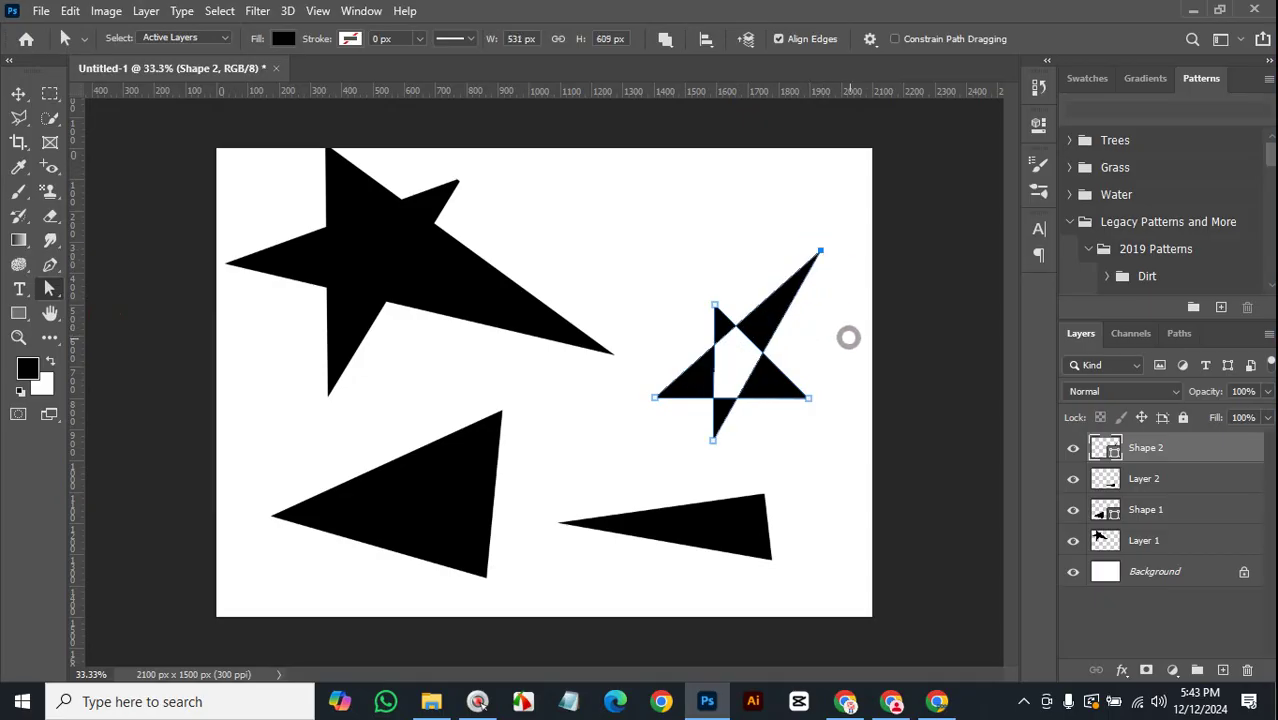
Undo the point adjustment and the whole small pen-drawn star shape.
key("ctrl+z")
key("ctrl+z")
key("ctrl+z")
key("ctrl+z")
key("ctrl+z")
key("ctrl+z")
key("ctrl+z")
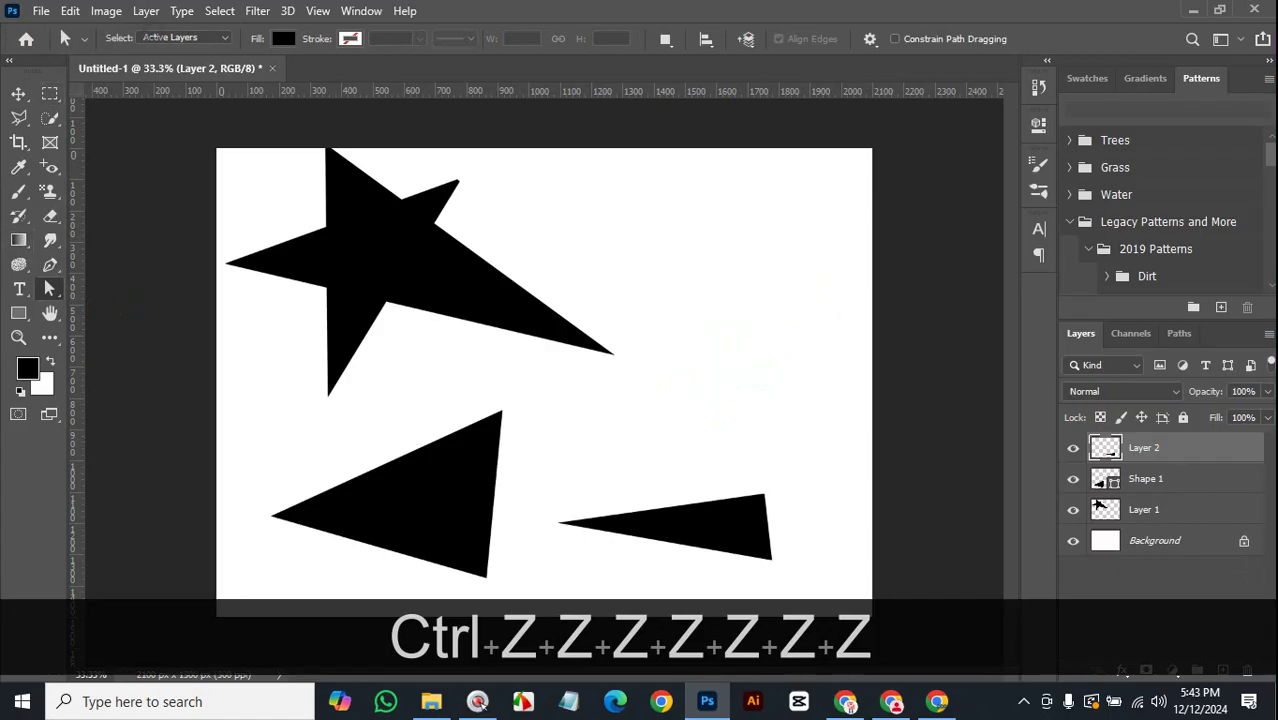
Draw a closed five-pointed star in the canvas's upper-right area with the Pen tool in Path mode.
left_click(47, 265)
left_click(135, 38)
left_click(122, 65)
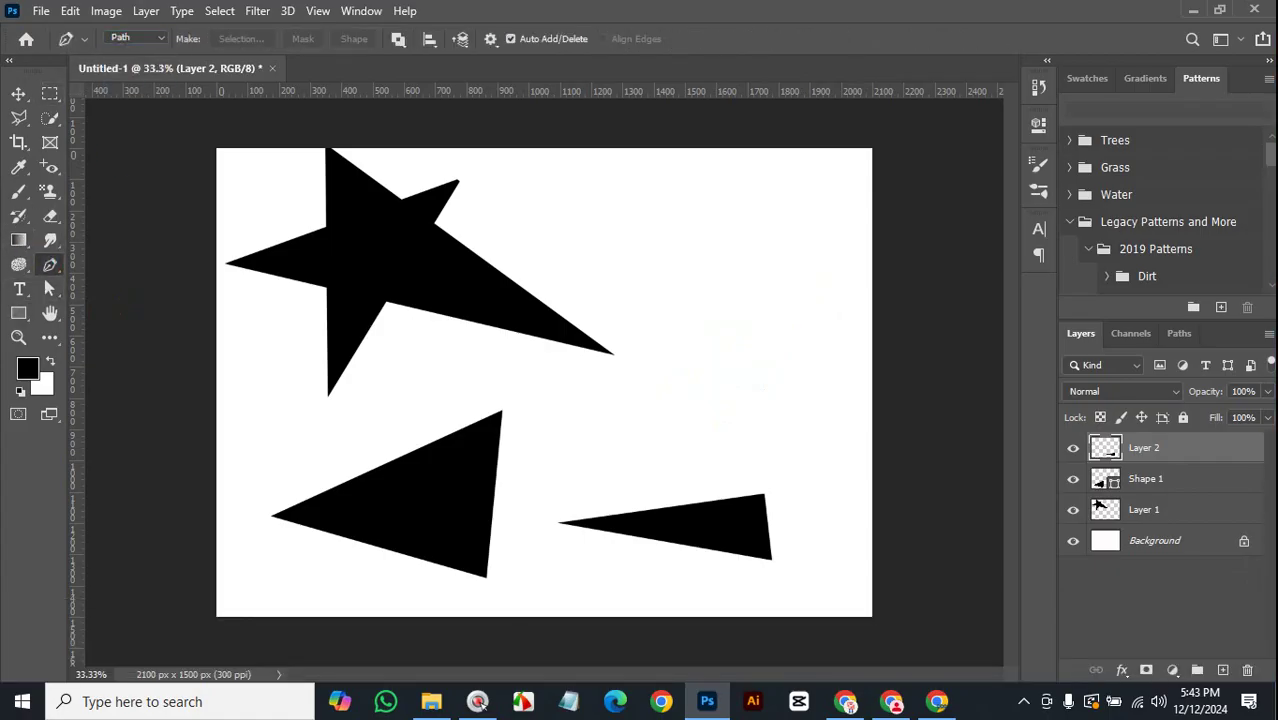
left_click(790, 216)
left_click(581, 274)
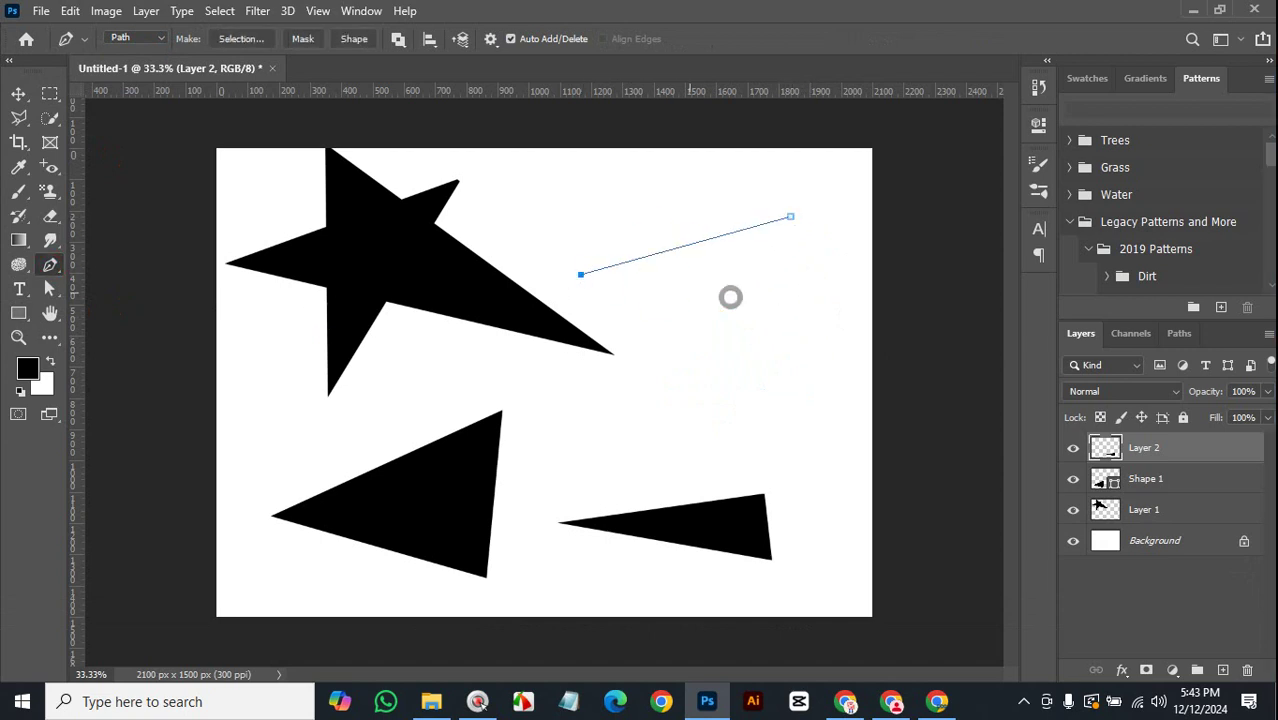
left_click(794, 305)
left_click(621, 192)
left_click(660, 379)
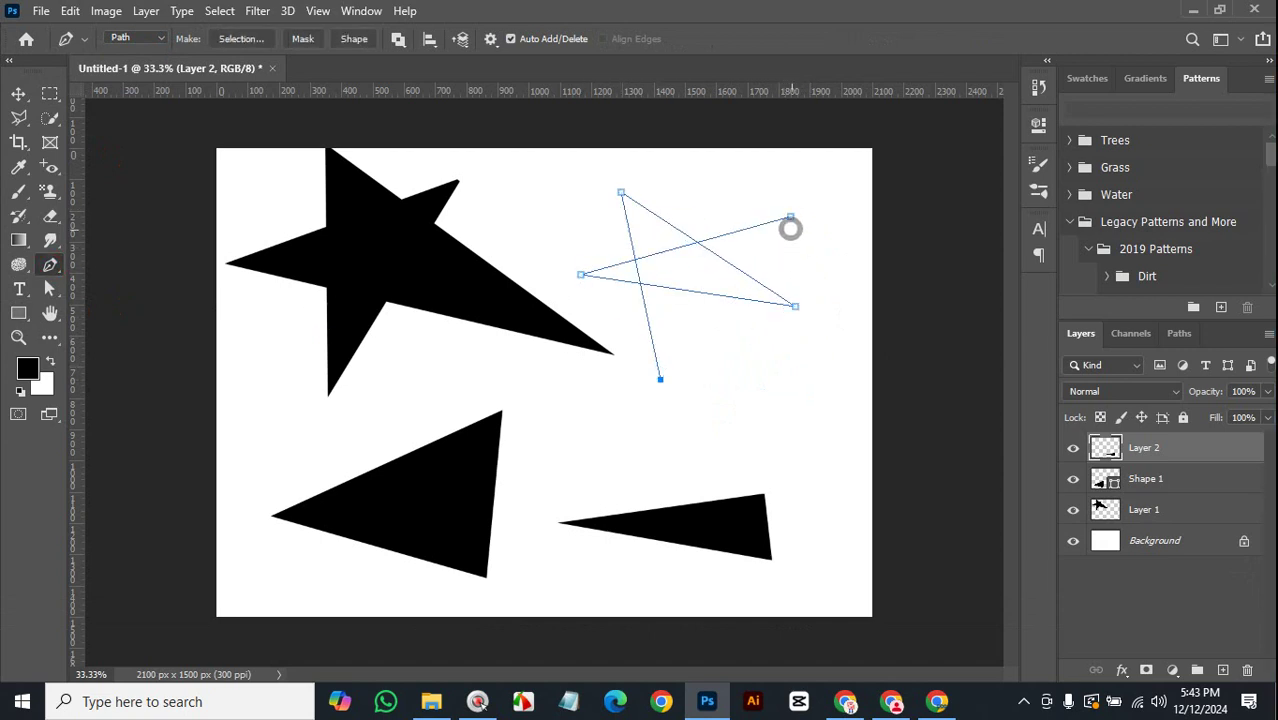
left_click(790, 217)
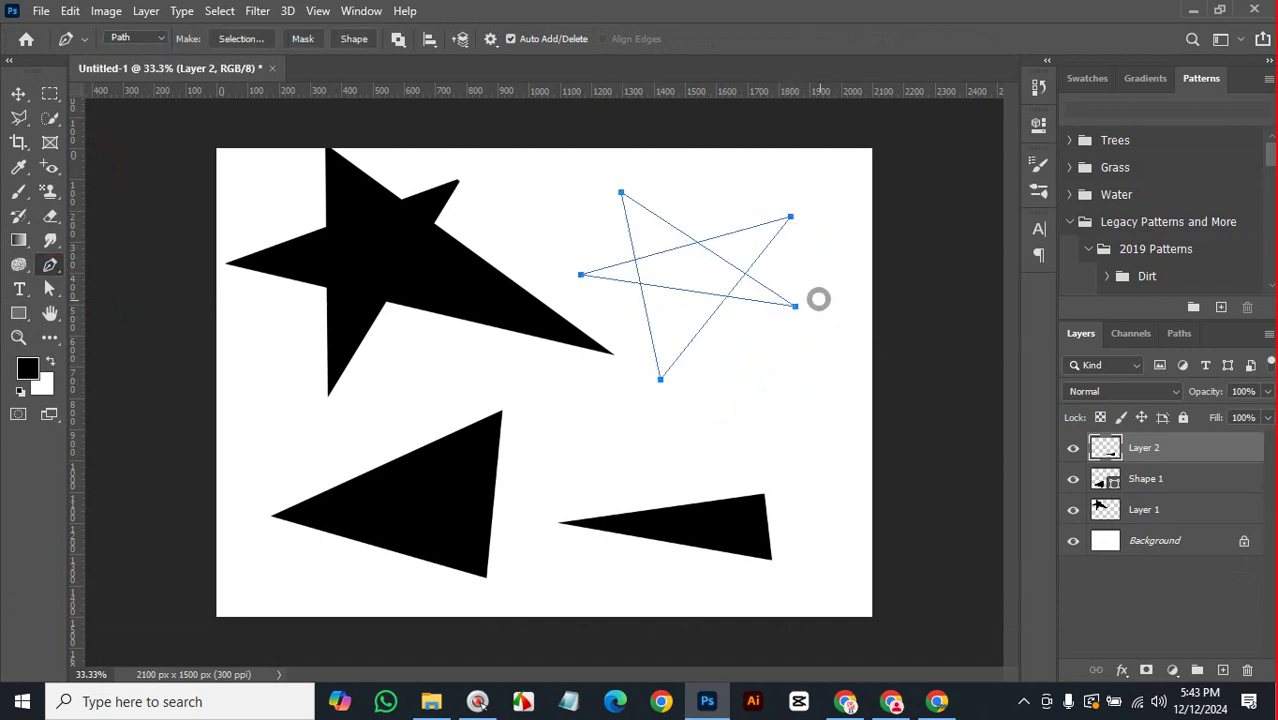
Convert the star path into a new anti-aliased selection with a feather radius of 0 pixels.
right_click(669, 277)
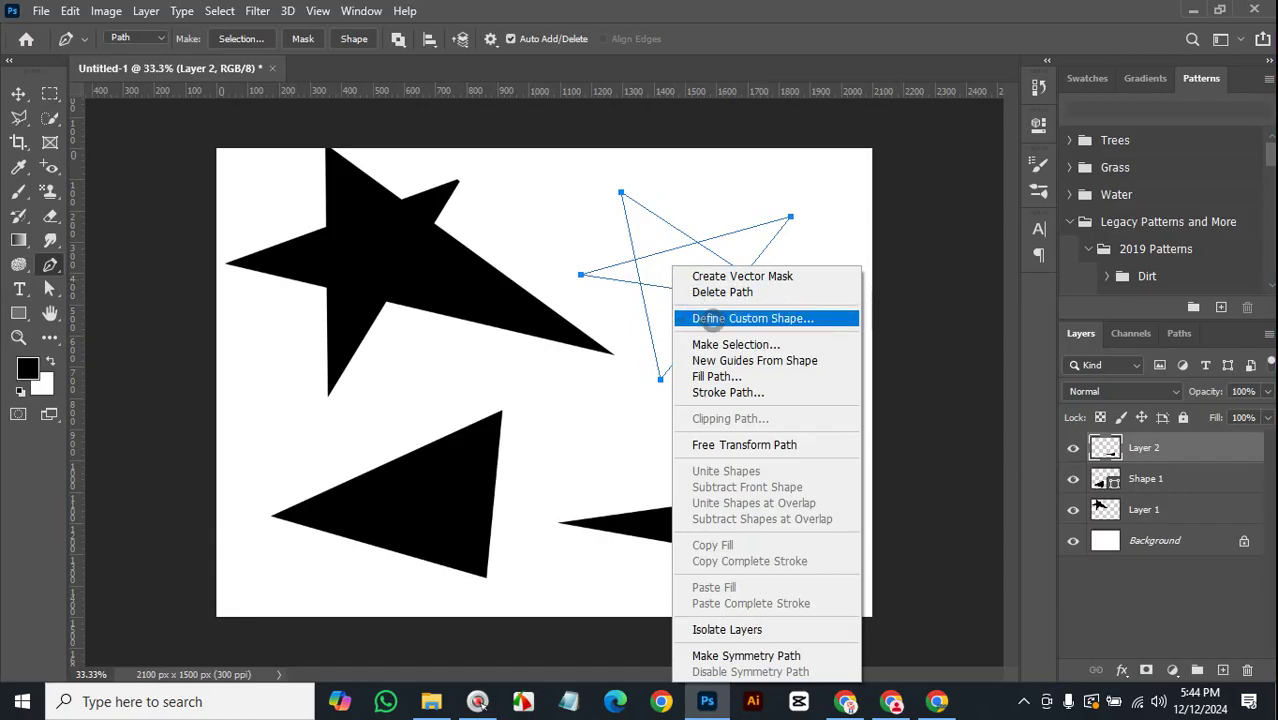
left_click(710, 344)
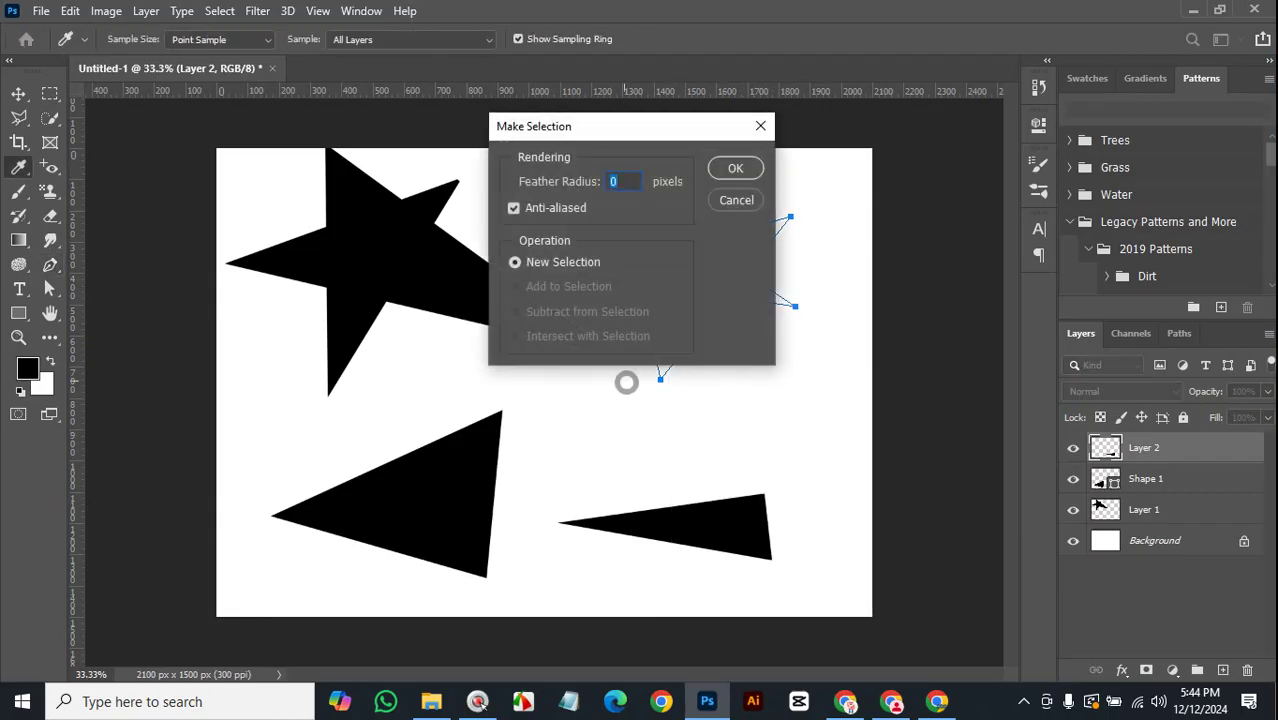
left_click(735, 168)
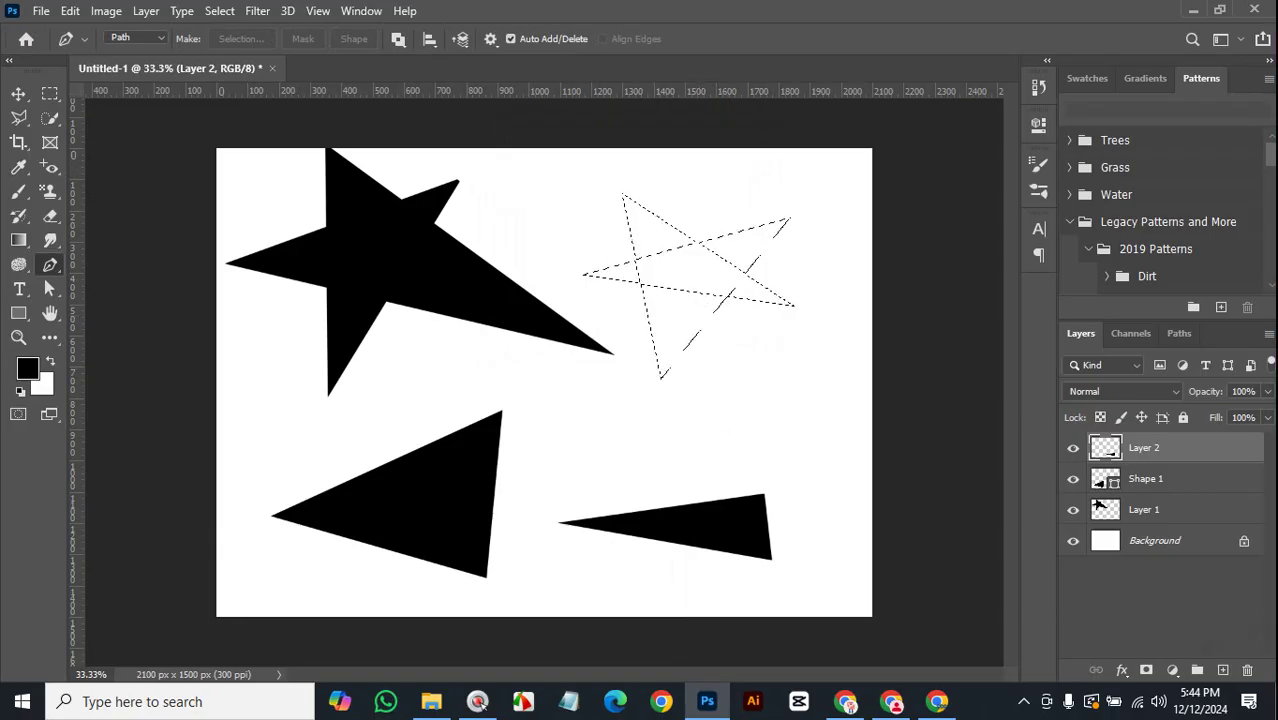
Fill the star selection with black on a new layer and deselect it.
key("ctrl+shift+alt+n")
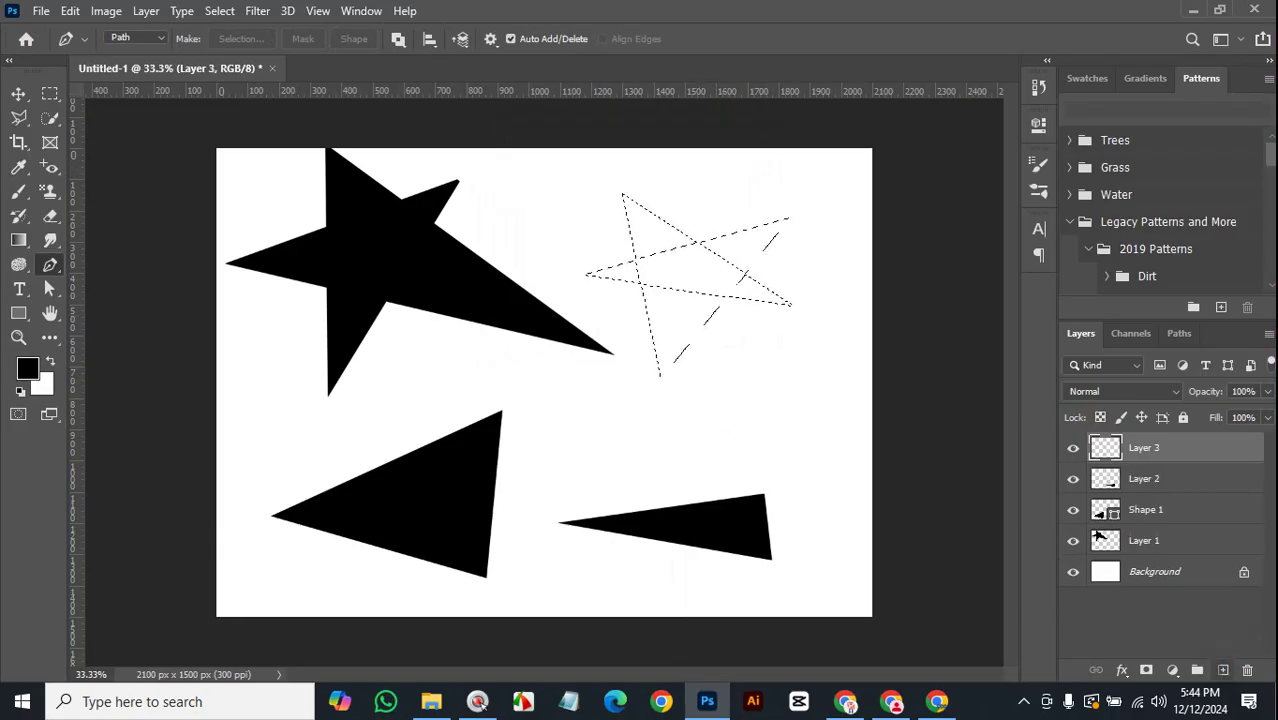
key("alt+BackSpace")
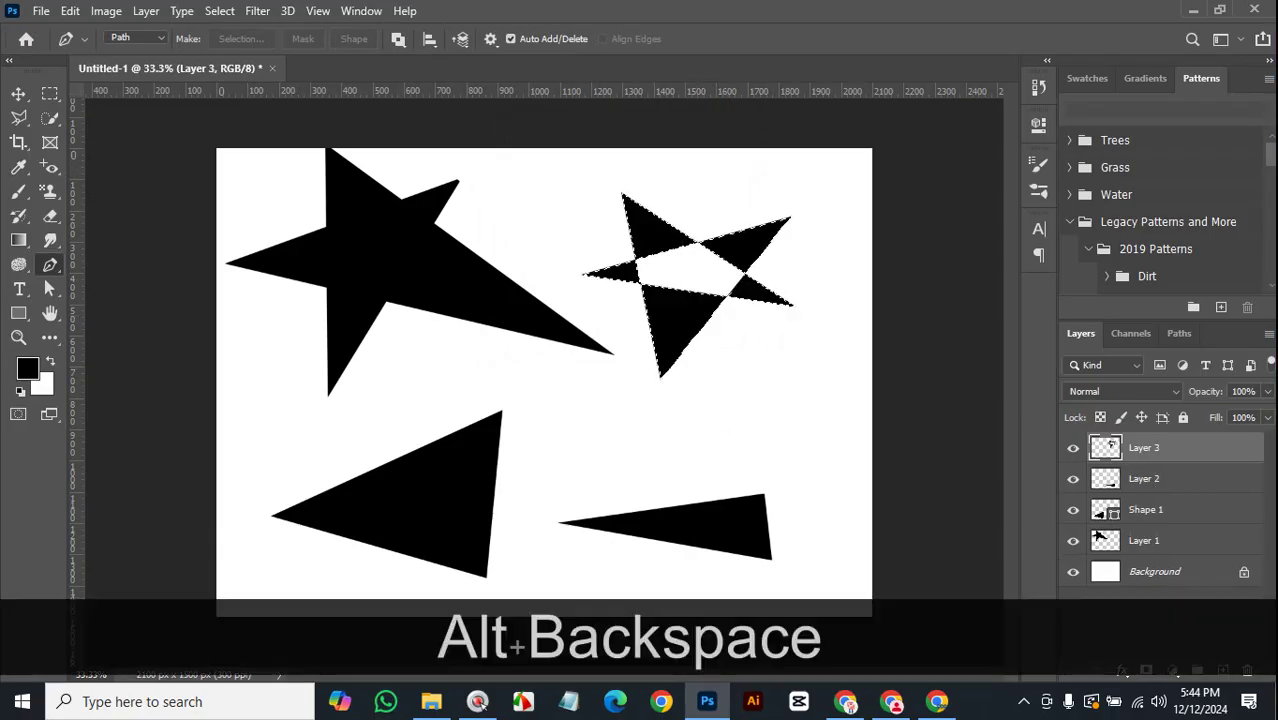
key("ctrl+d")
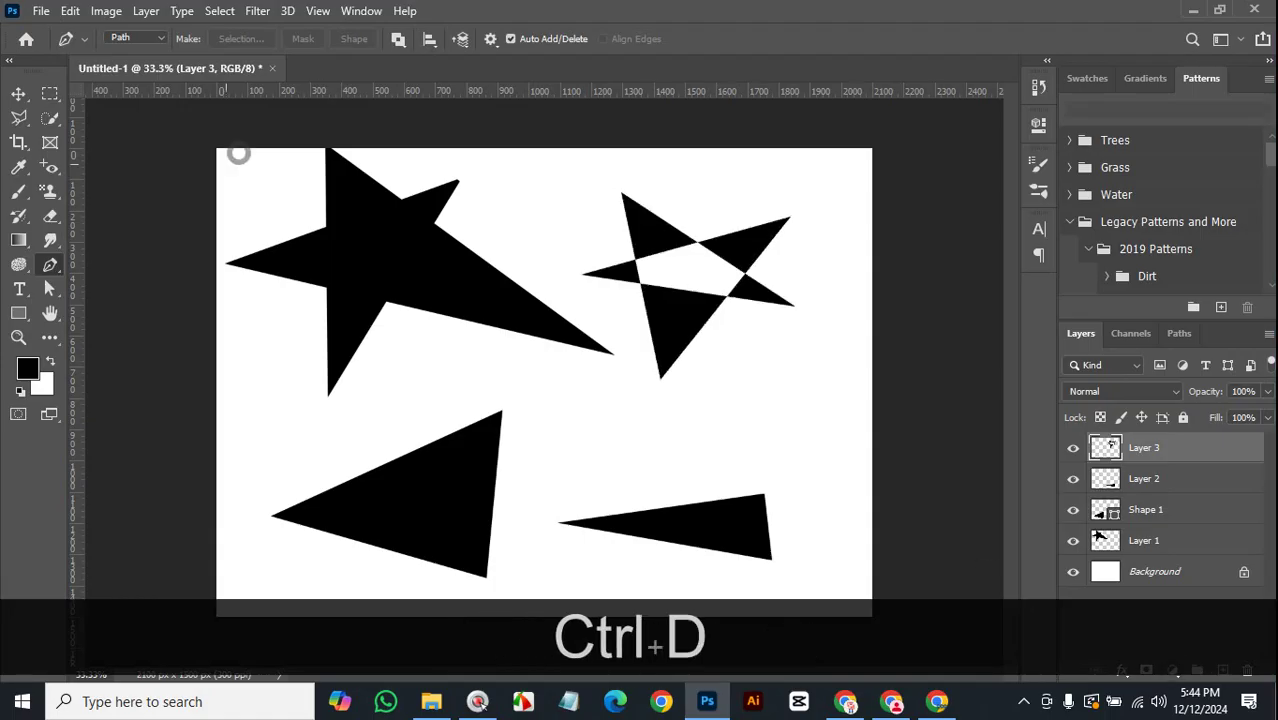
Try to select the filled star's right-hand points with the Direct Selection tool.
right_click(48, 268)
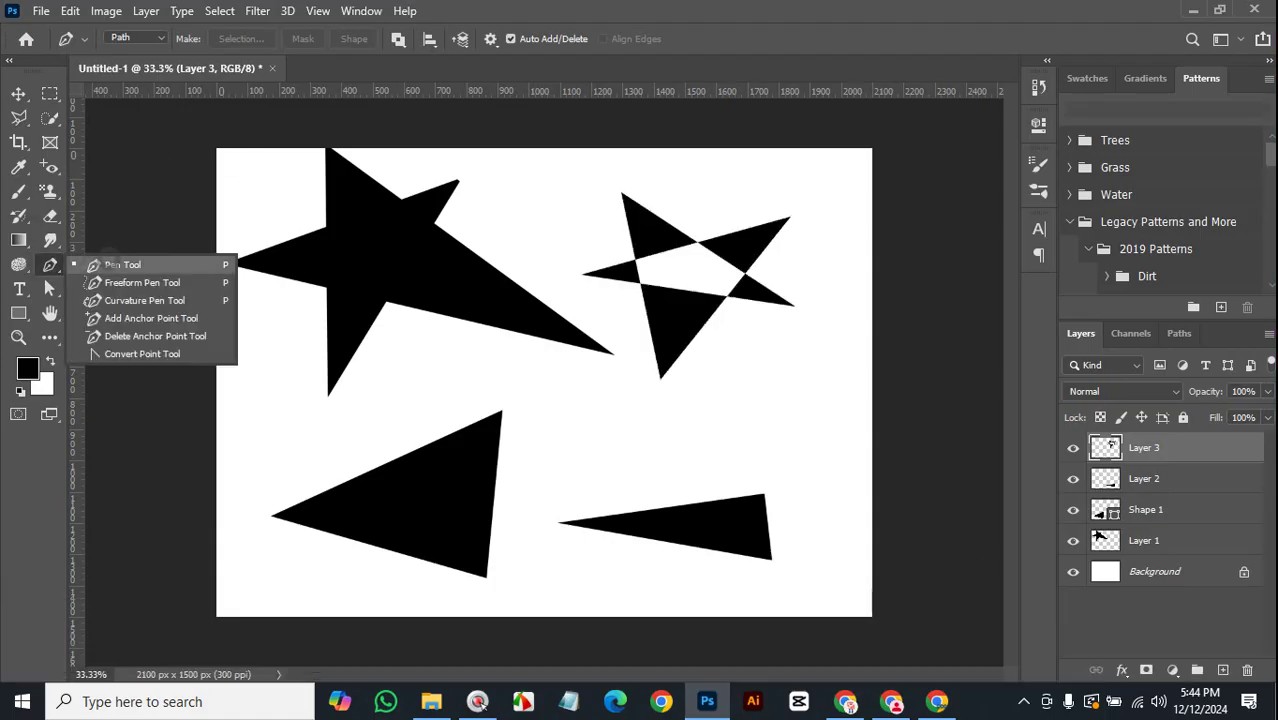
left_click(49, 289)
right_click(49, 289)
left_click(109, 302)
left_click_drag(751, 191, 804, 277)
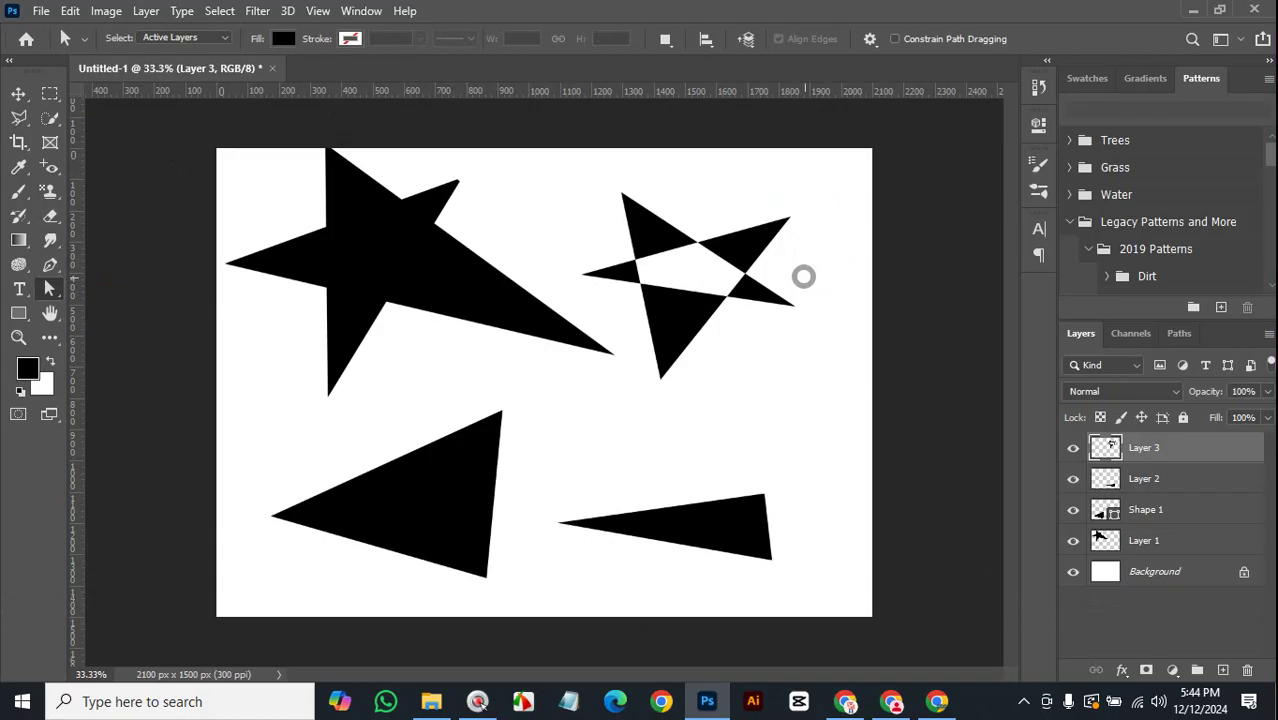
Undo the star's deselection, fill, new layer and selection to return to its closed path.
key("ctrl+z")
key("ctrl+z")
key("ctrl+z")
key("ctrl+z")
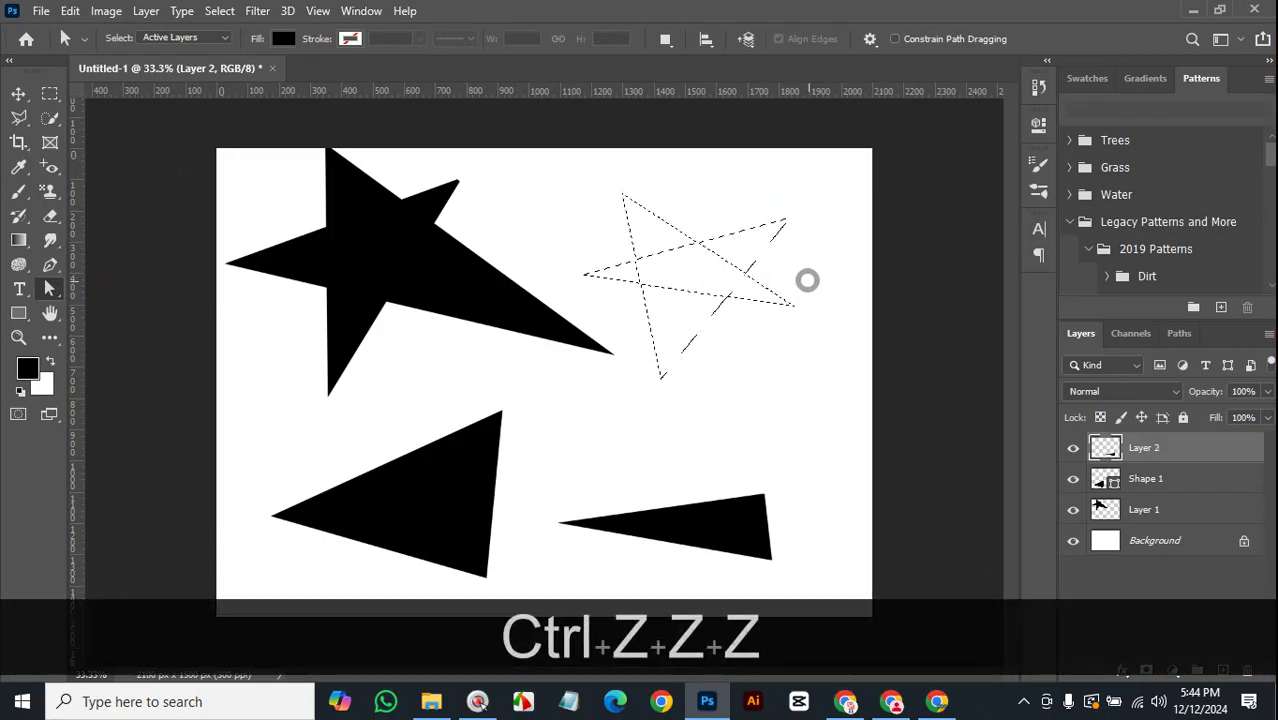
key("ctrl+z")
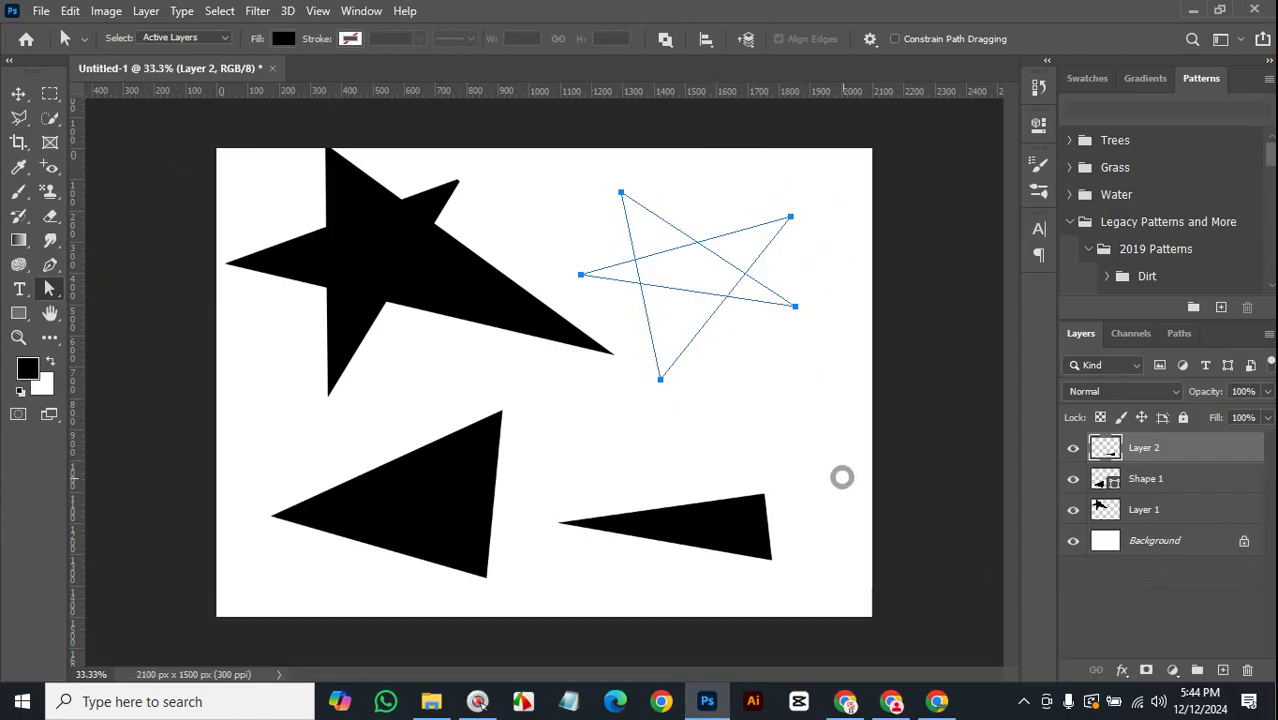
key("Return")
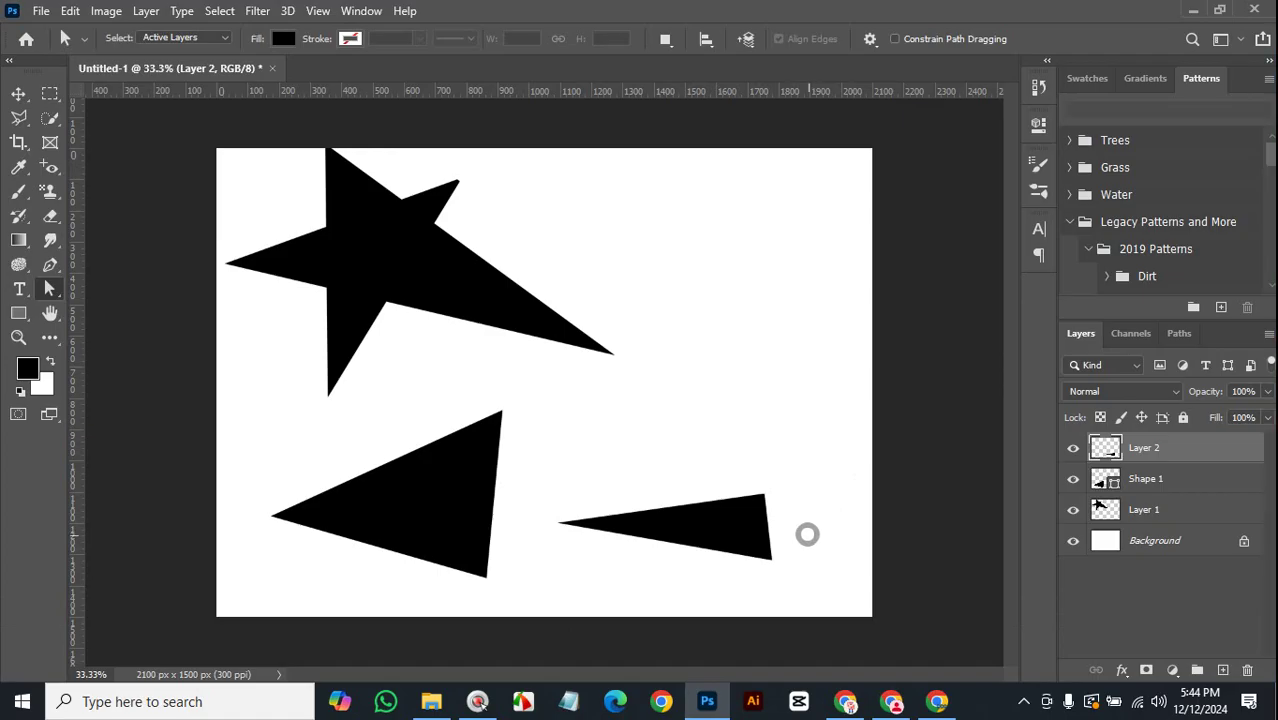
key("ctrl+z")
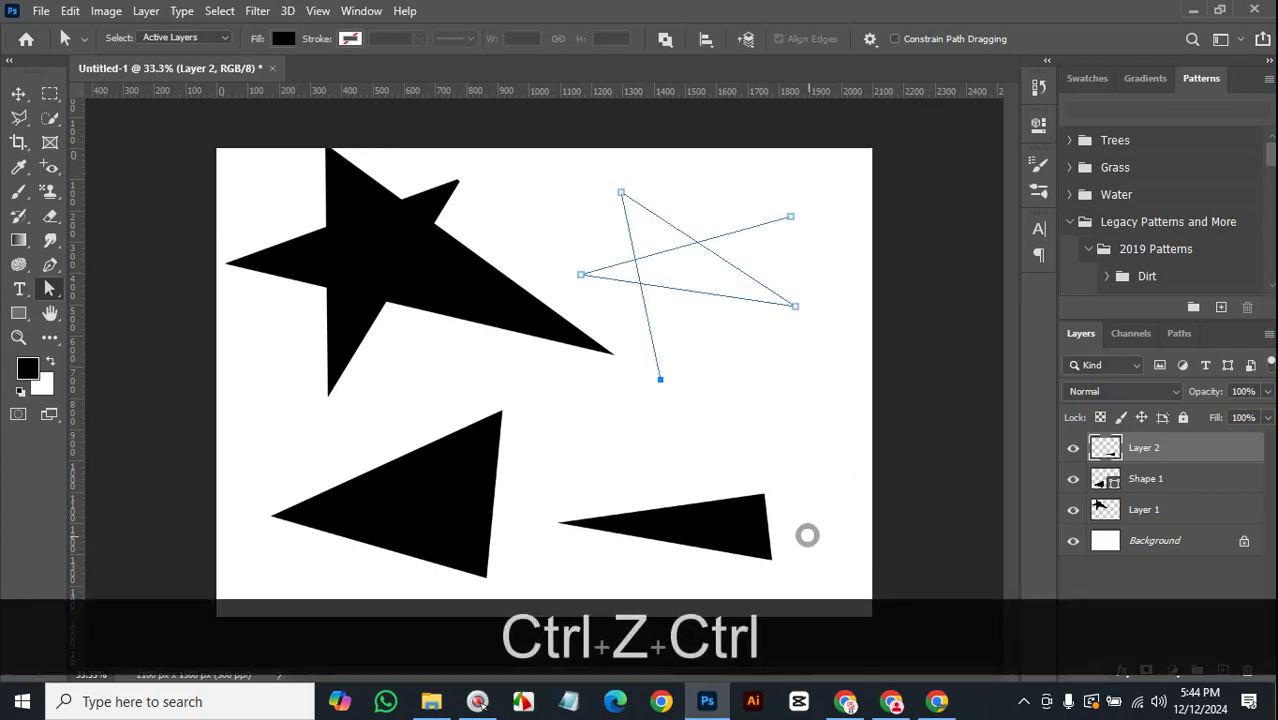
key("ctrl+shift+z")
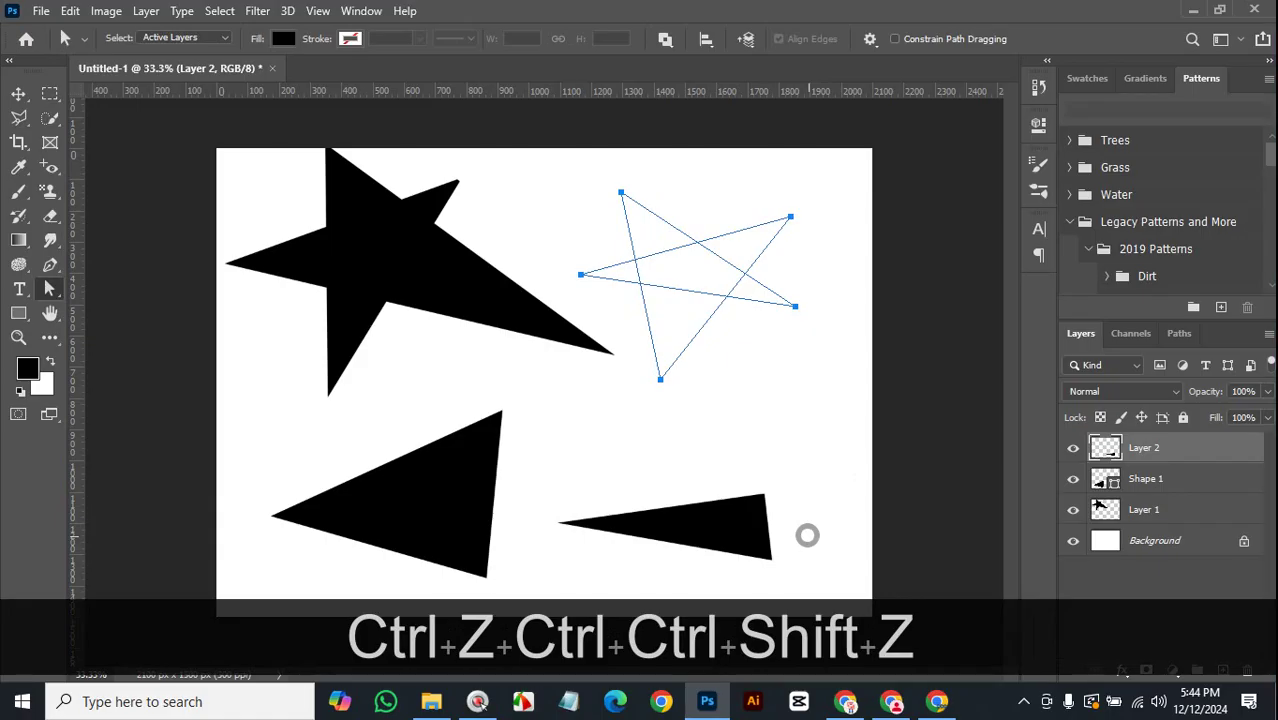
Fill the star path's area with black on the narrow triangle's layer through a selection, and move that layer slightly right and down.
key("ctrl+Return")
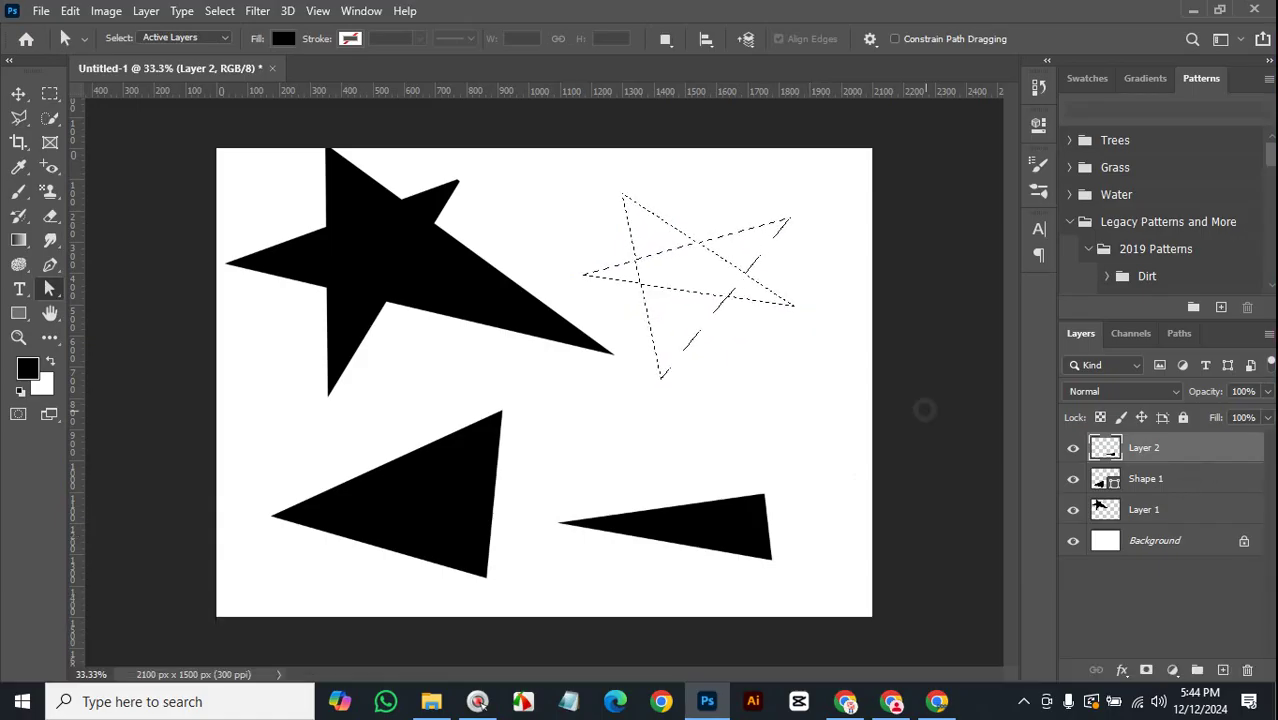
key("alt+BackSpace")
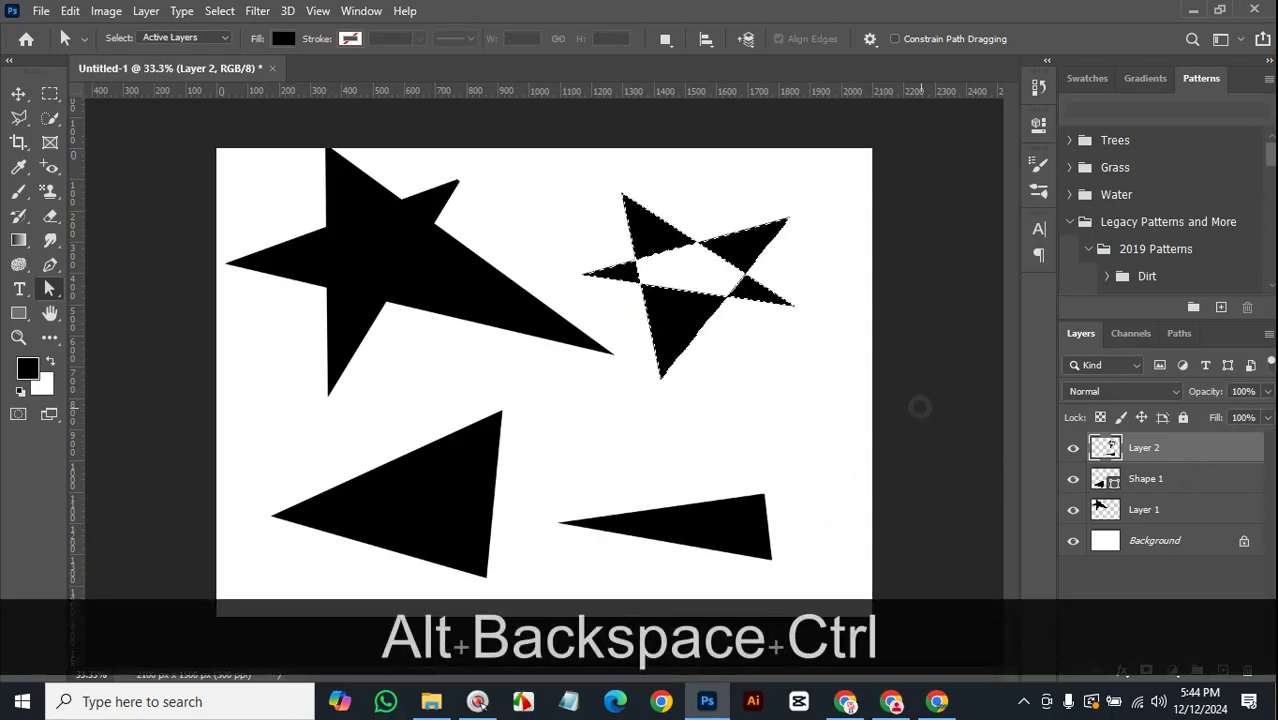
key("ctrl+d")
key("v")
left_click_drag(743, 248, 770, 257)
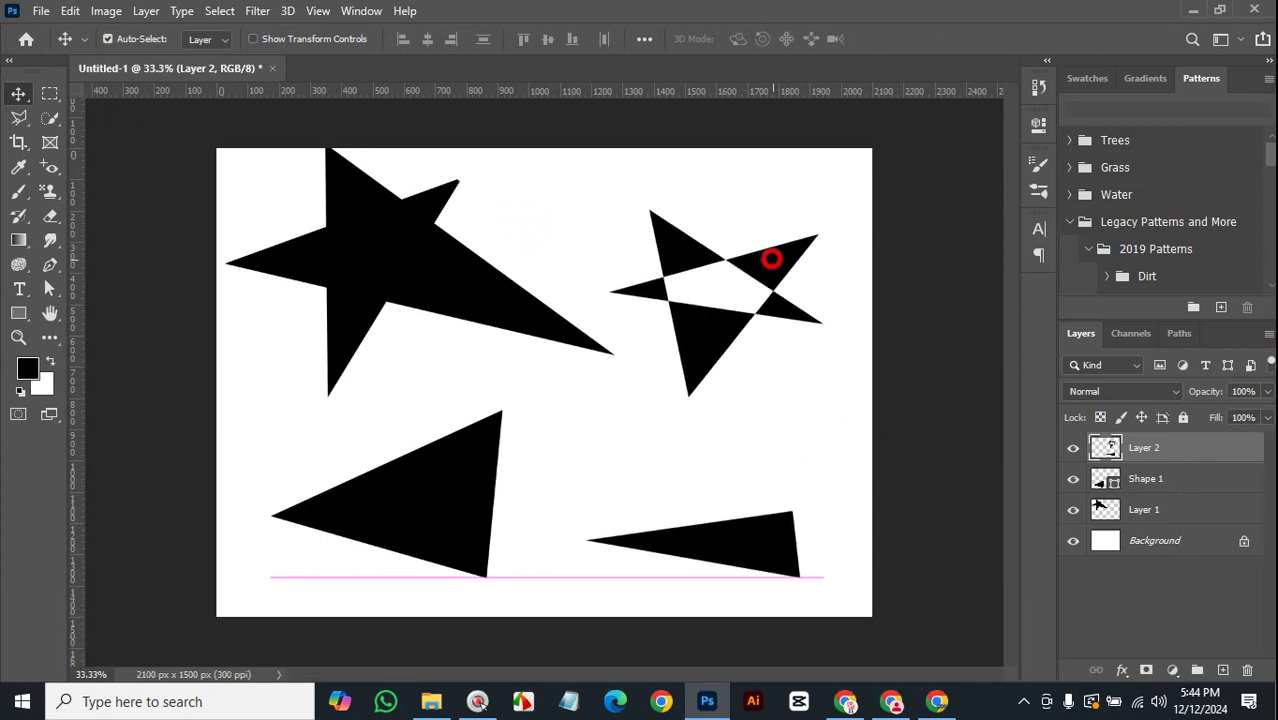
Try to select and reshape the corners of the filled upper-right star with the Direct Selection tool.
left_click(50, 288)
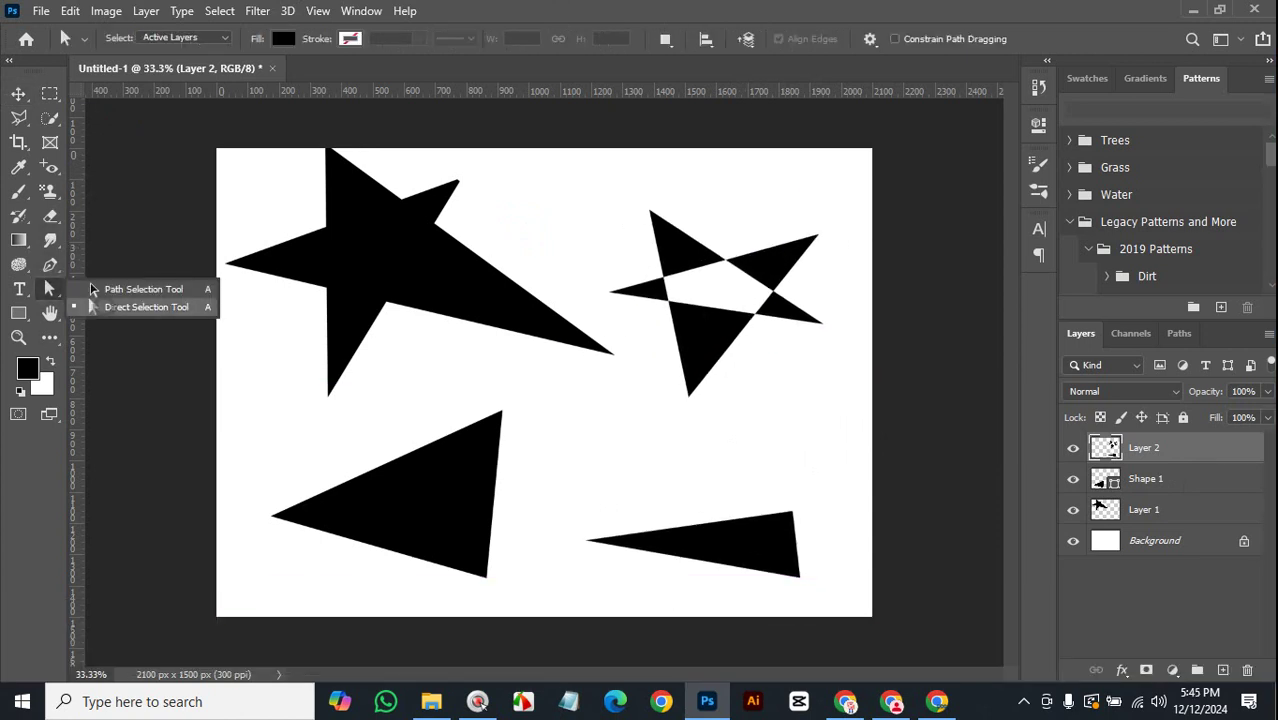
left_click(140, 305)
left_click_drag(792, 202, 849, 271)
left_click(792, 252)
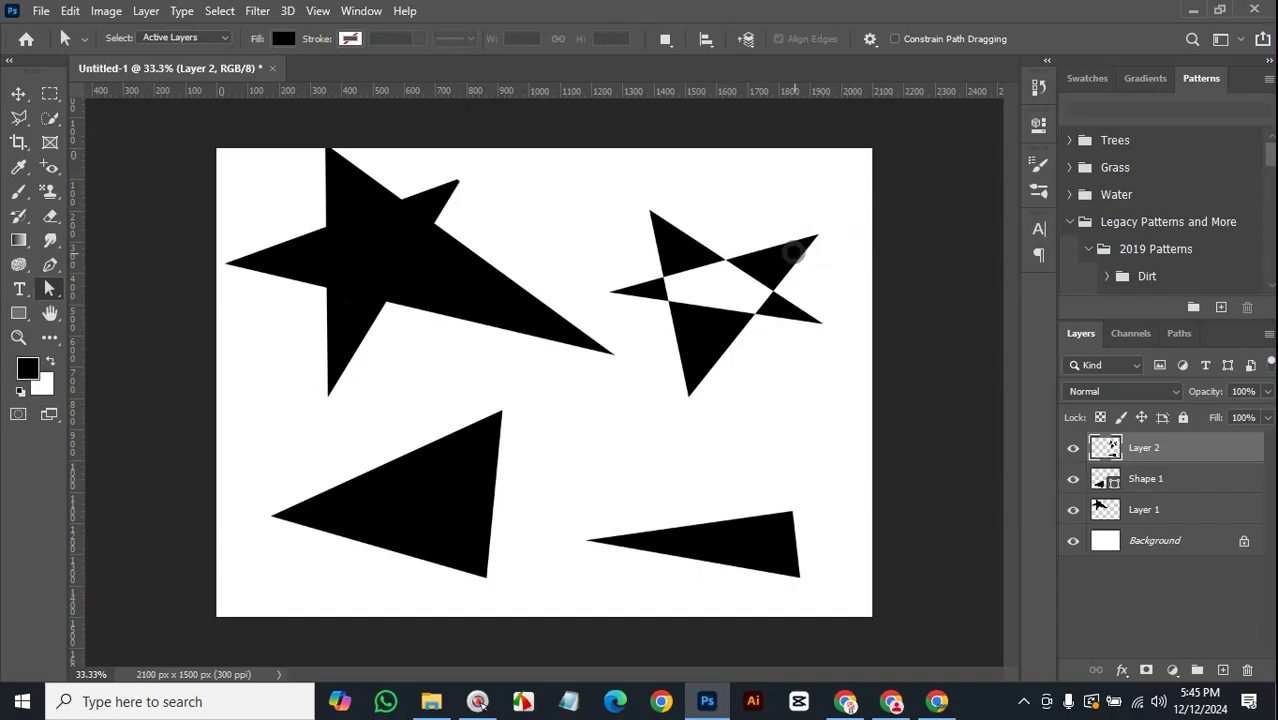
right_click(50, 289)
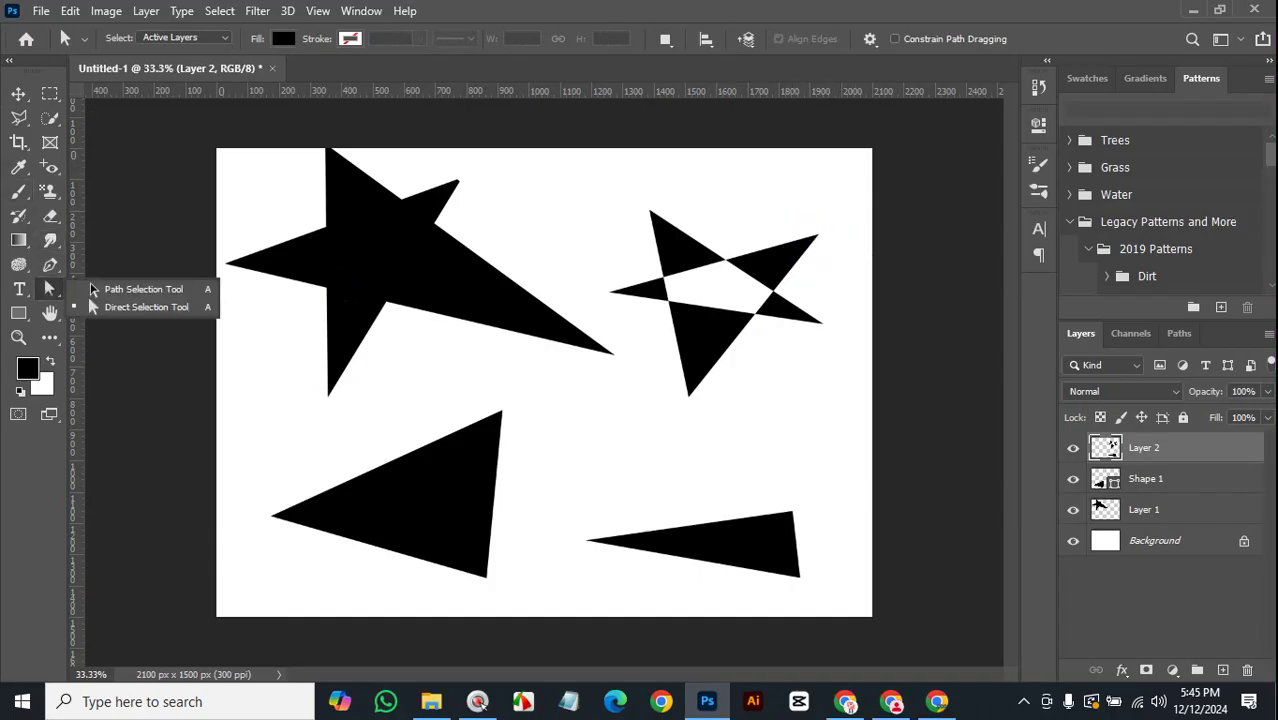
left_click(110, 308)
left_click(681, 235)
left_click_drag(609, 179, 699, 241)
left_click(663, 226)
left_click_drag(667, 289, 662, 308)
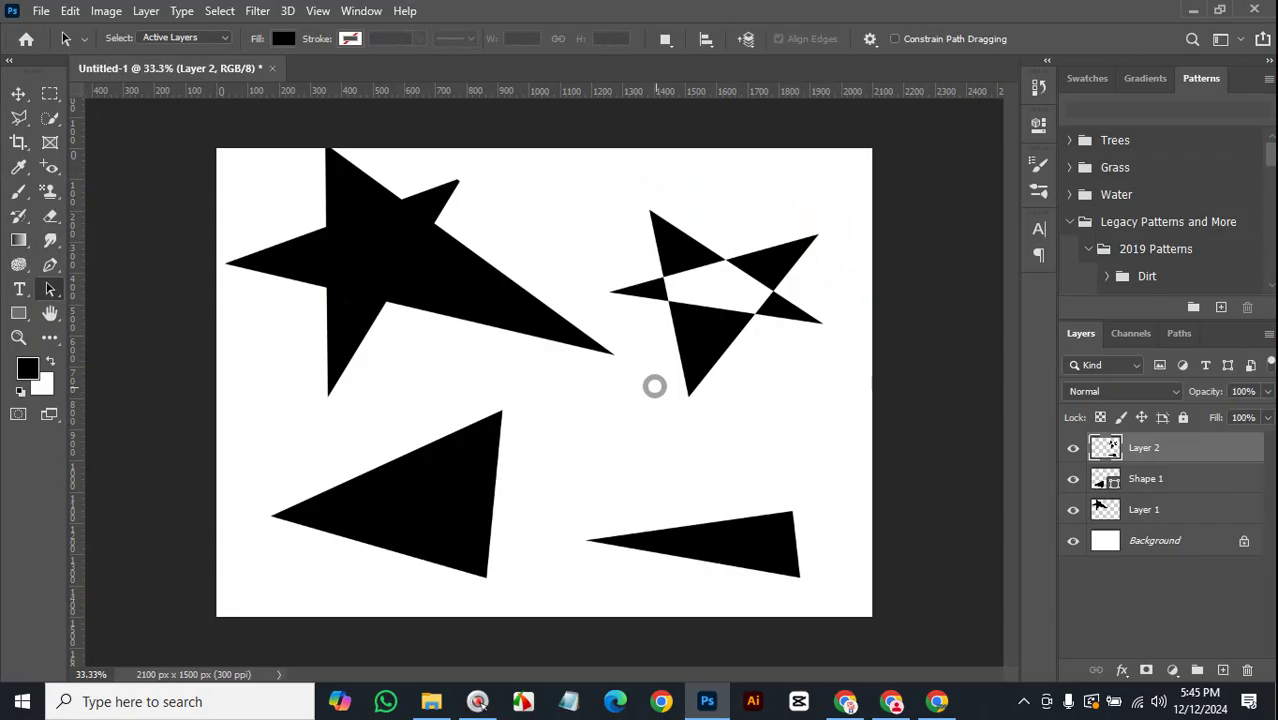
Undo the layer move, black fill and selection to restore the closed star path.
key("ctrl+z")
key("ctrl+z")
key("ctrl+z")
key("ctrl+z")
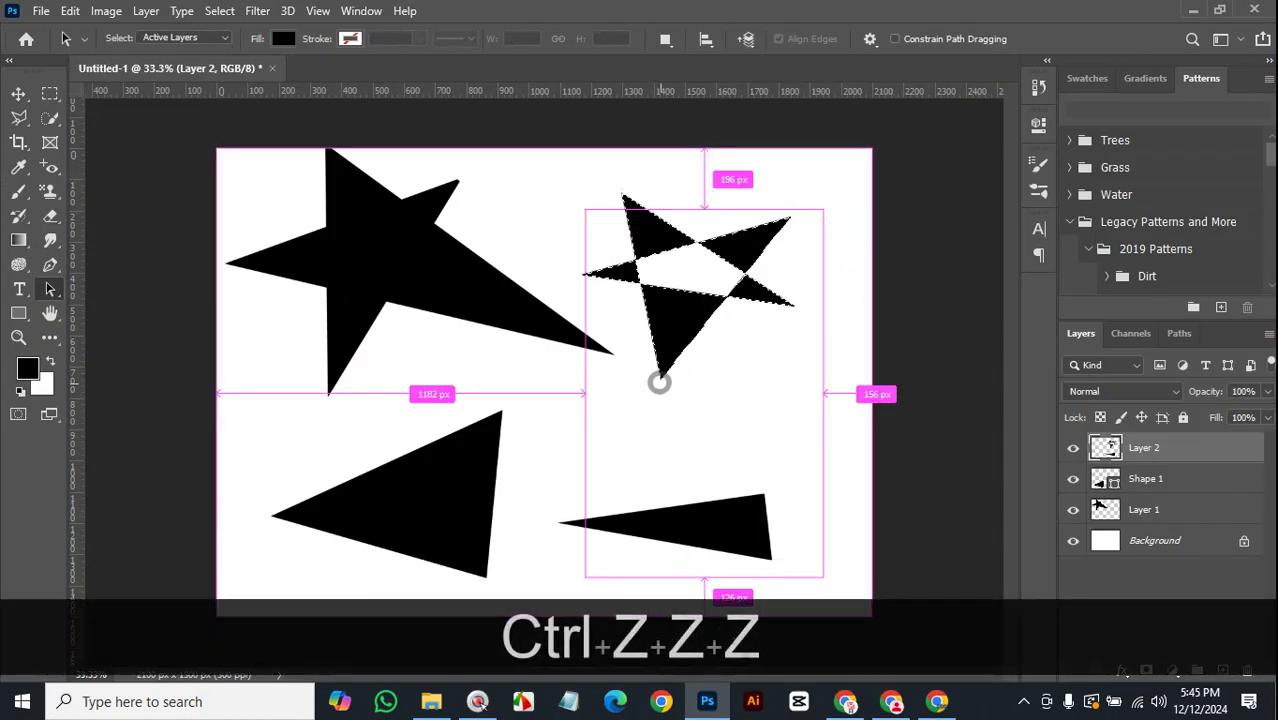
key("ctrl+z")
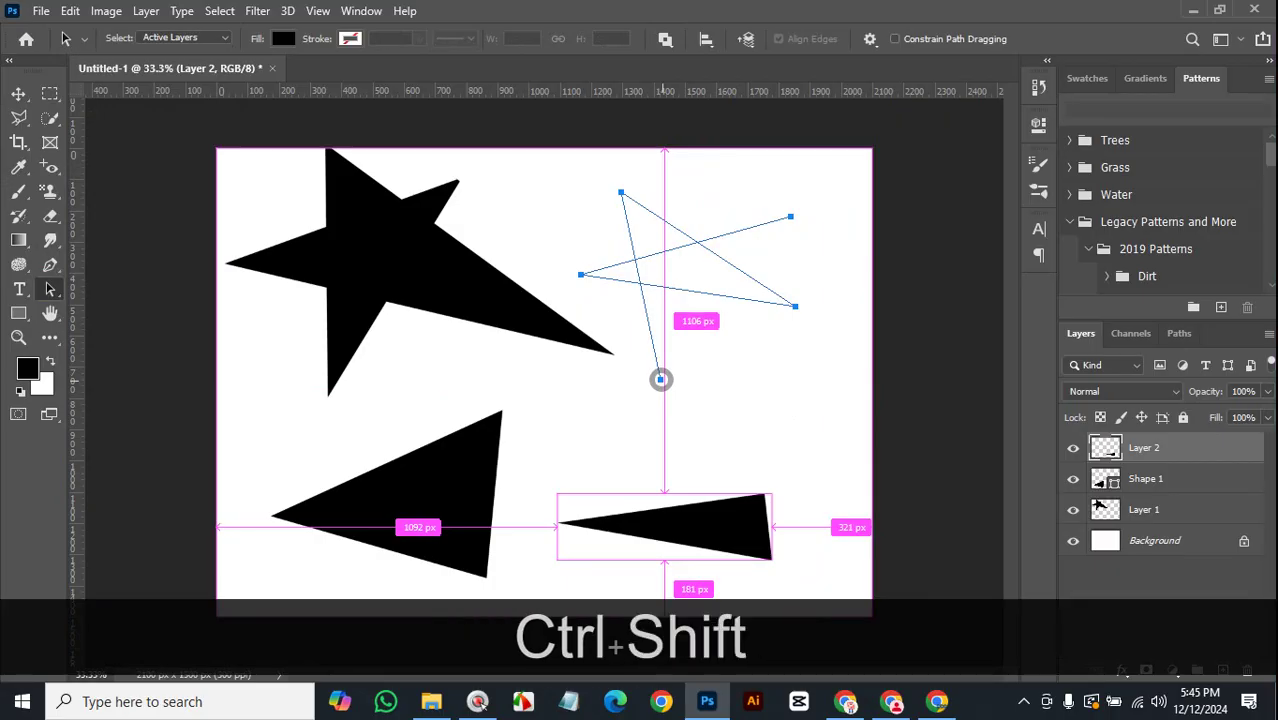
key("ctrl+shift+z")
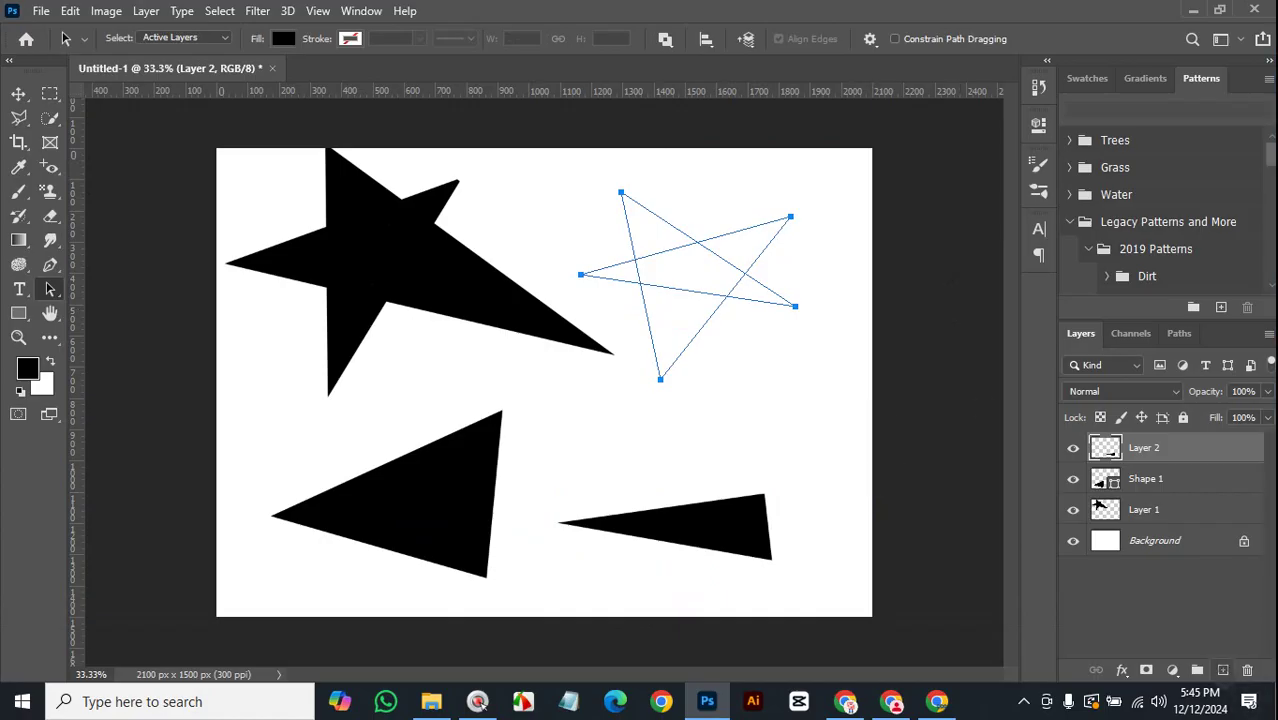
Add an empty layer and move the whole star path slightly right and up with the Path Selection tool.
left_click(1222, 670)
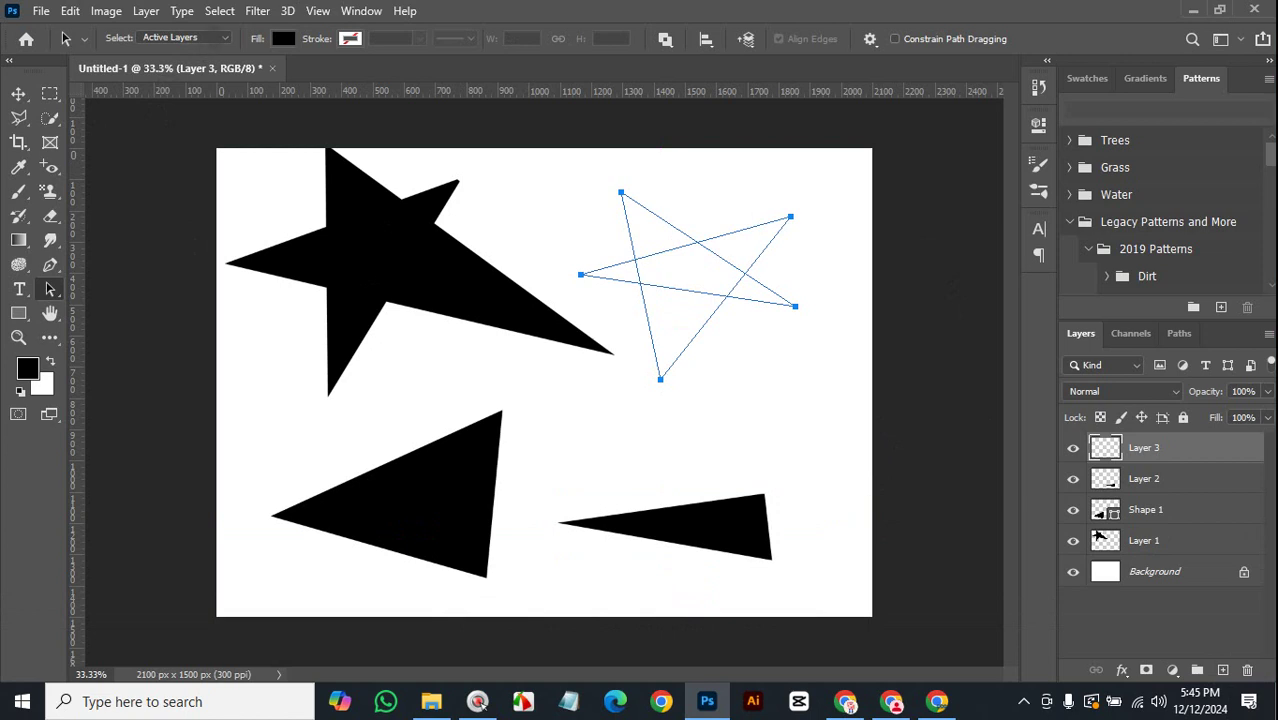
left_click(185, 37)
left_click(178, 52)
key("Escape")
left_click_drag(706, 401, 665, 330)
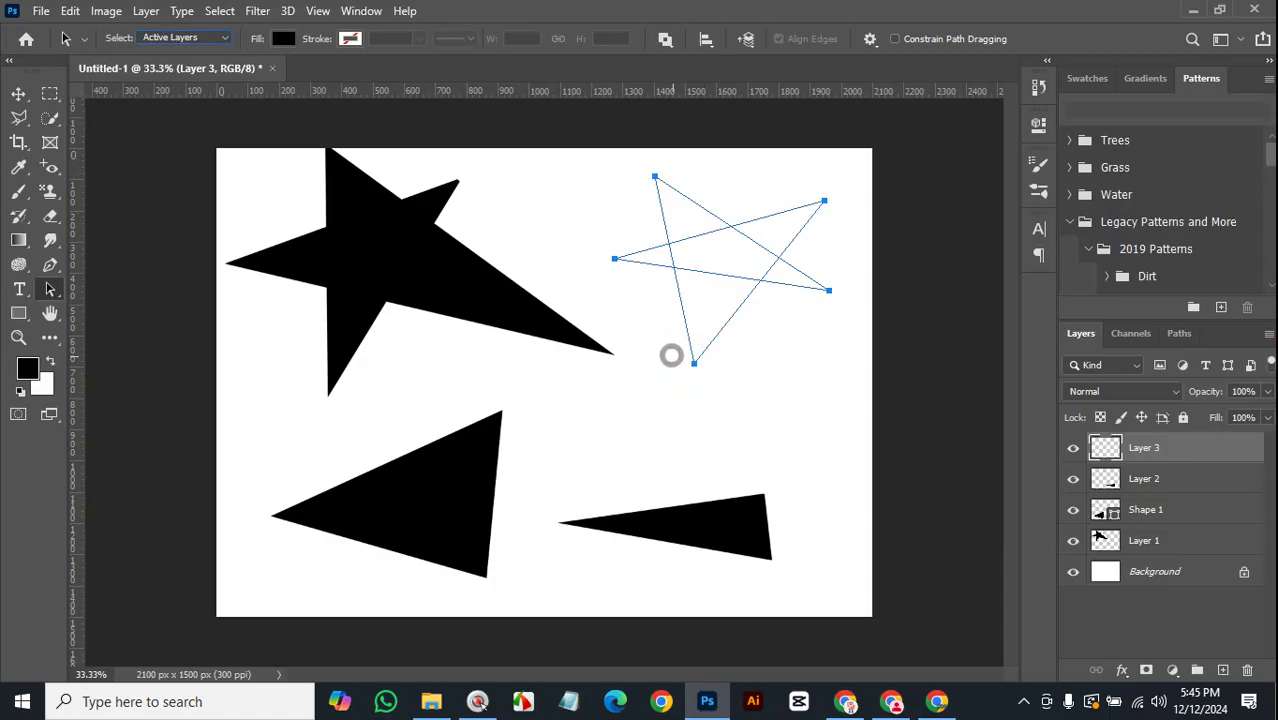
Reshape the star path with the Direct Selection tool by repositioning its lowest anchor point.
left_click(50, 289)
left_click(148, 289)
left_click_drag(736, 401, 809, 371)
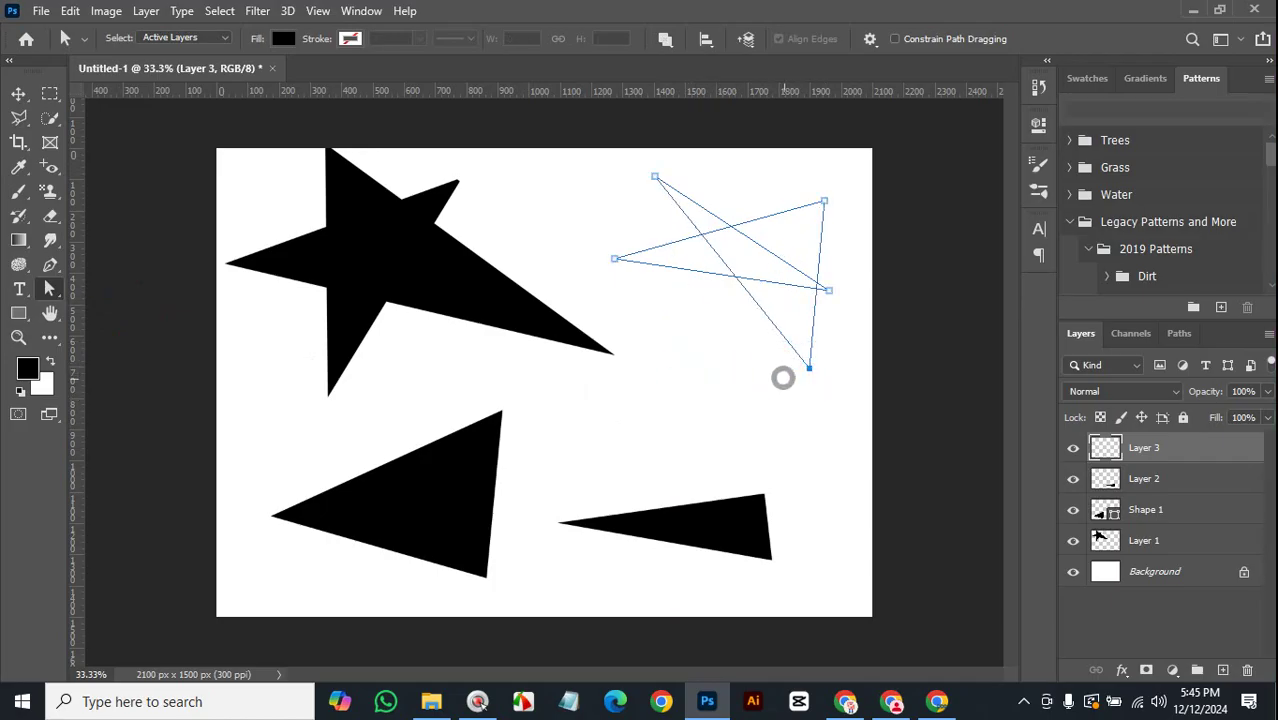
left_click_drag(808, 369, 706, 379)
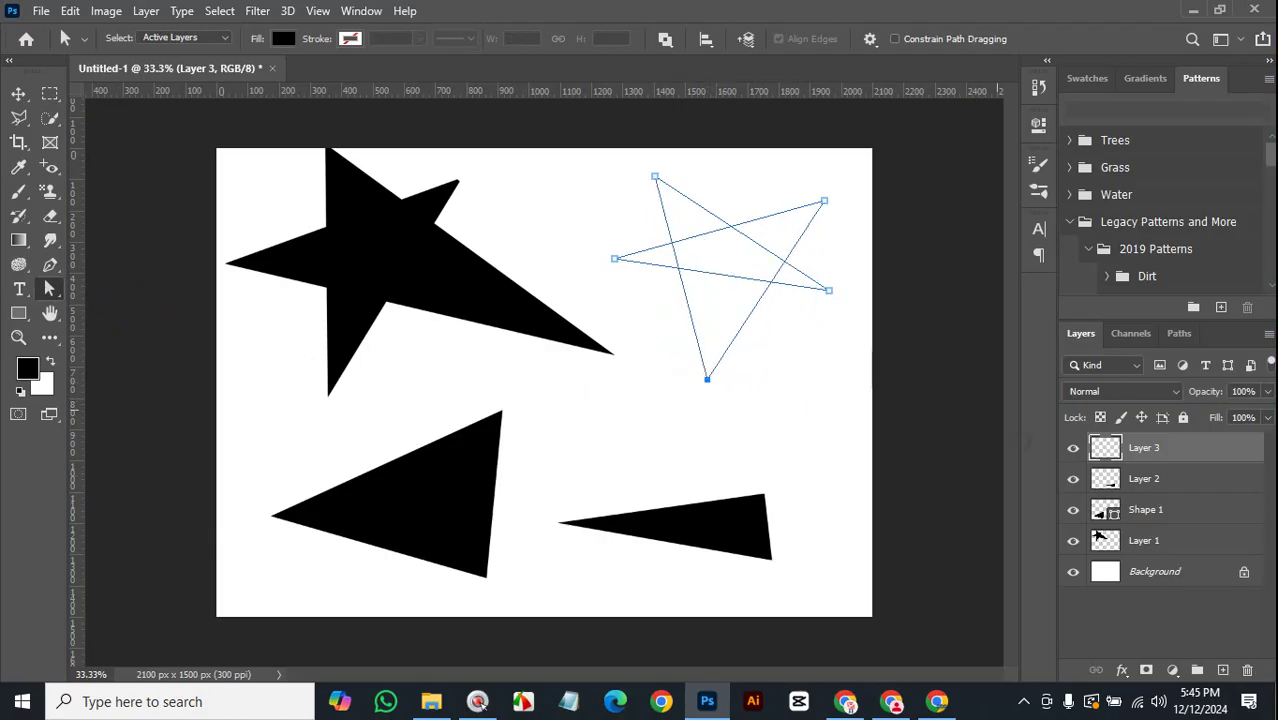
Add another empty layer, convert the reshaped star path into a selection and activate the Move tool.
left_click(1222, 670)
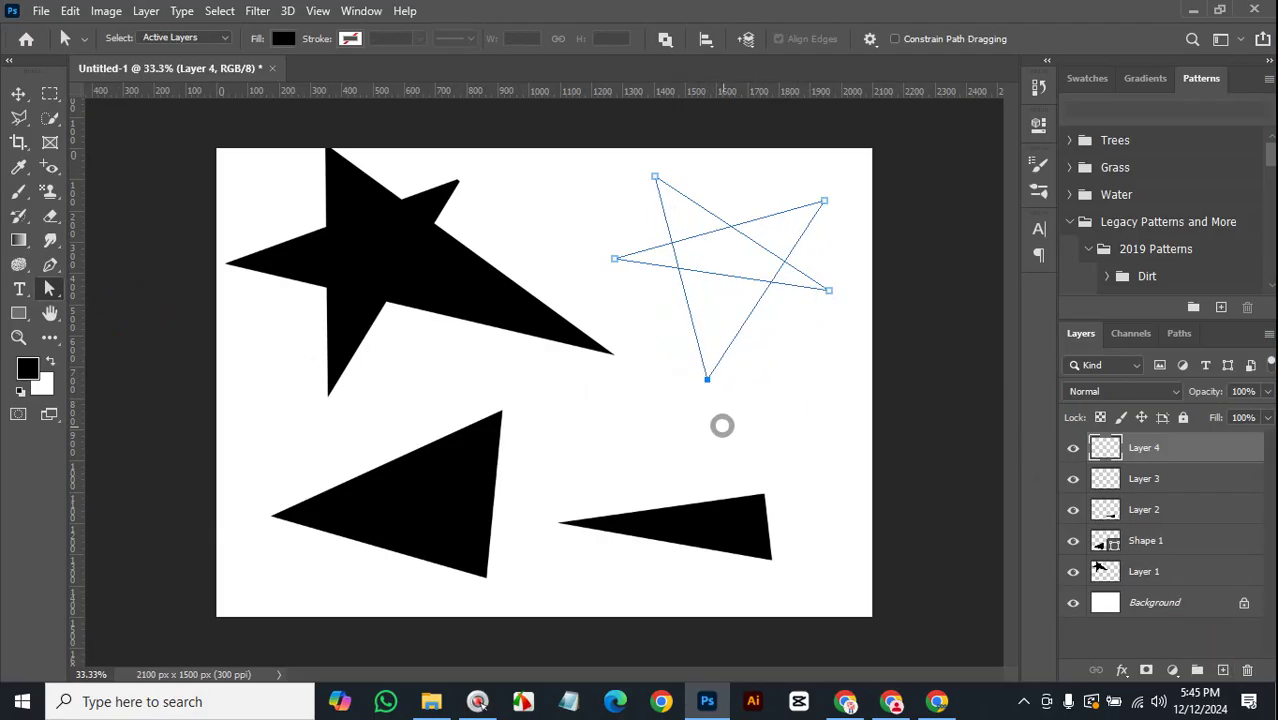
key("alt")
key("ctrl+Return")
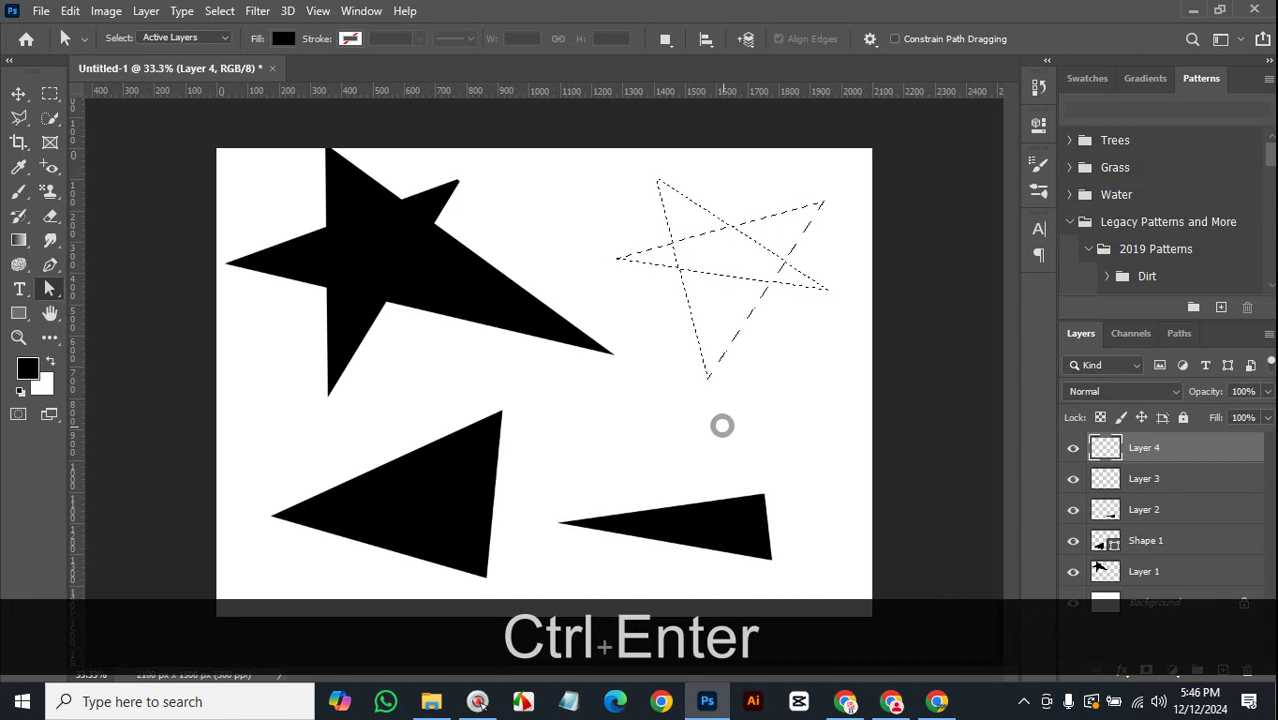
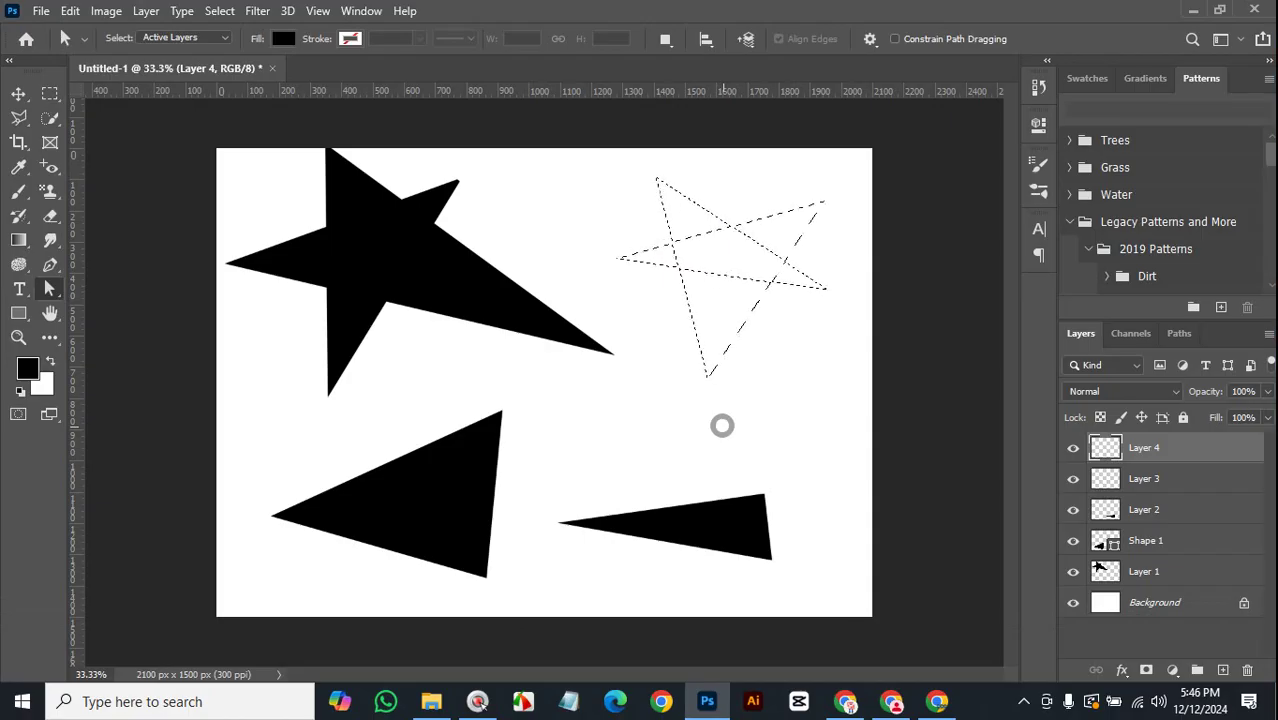
key("v")
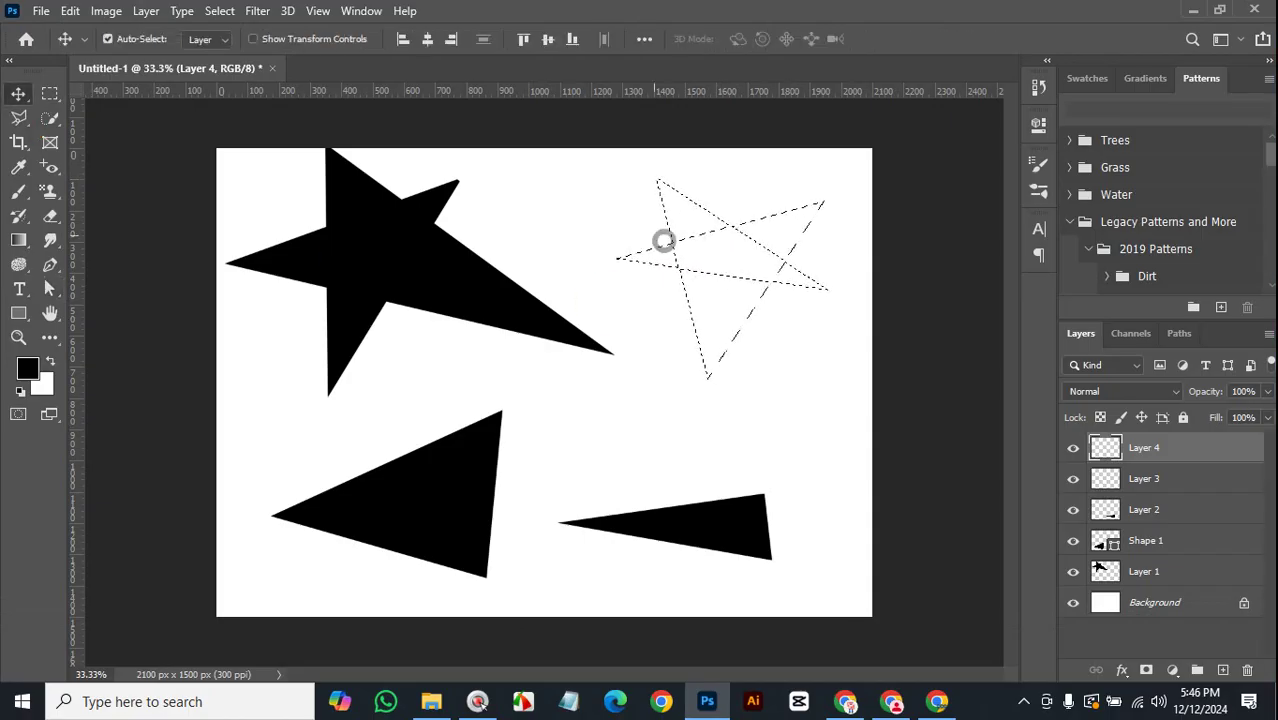
Undo the star selection, added layers, path edits and layer moves, back to before the star path was drawn.
key("ctrl+z")
key("ctrl+z")
key("ctrl+z")
key("ctrl+z")
key("ctrl+z")
key("ctrl+z")
key("ctrl+z")
key("ctrl+z")
key("ctrl+z")
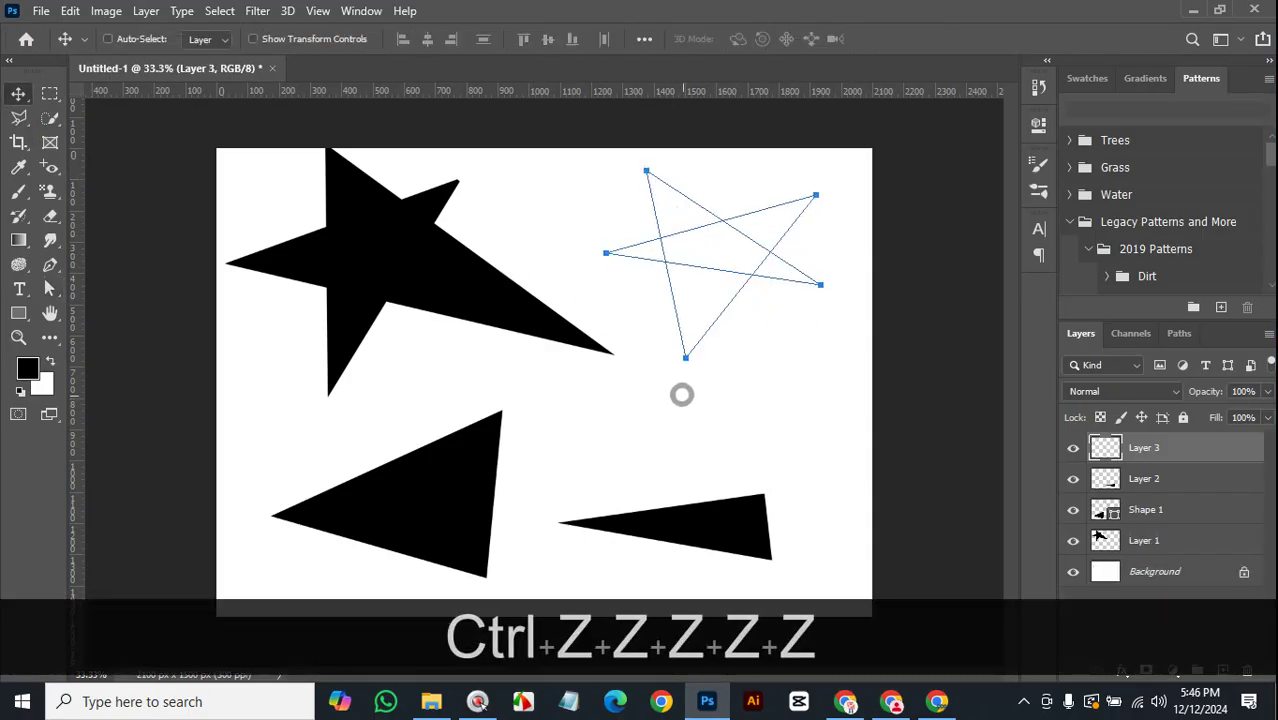
key("ctrl+z")
key("ctrl+z")
key("ctrl+z")
key("ctrl+z")
key("ctrl+z")
key("ctrl+z")
key("ctrl+z")
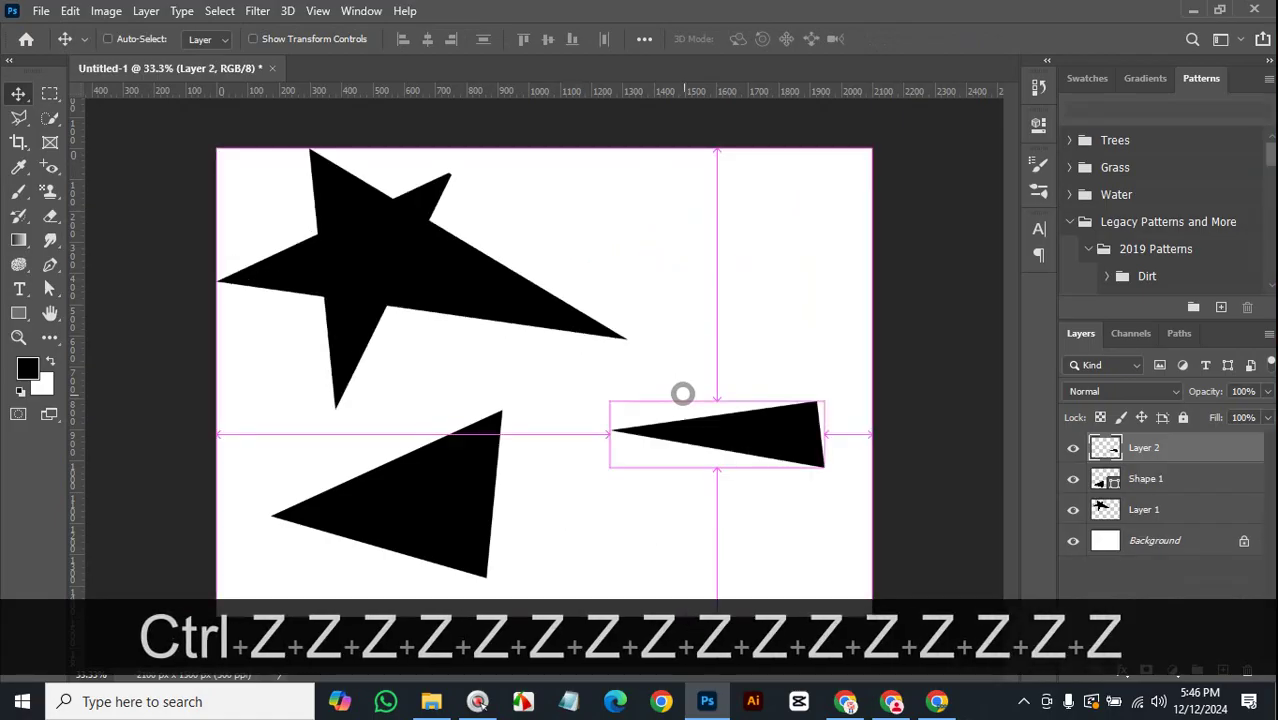
Delete the black star, the large triangle and the narrow triangle, leaving only the Background layer.
left_click(465, 286)
key("BackSpace")
left_click(436, 491)
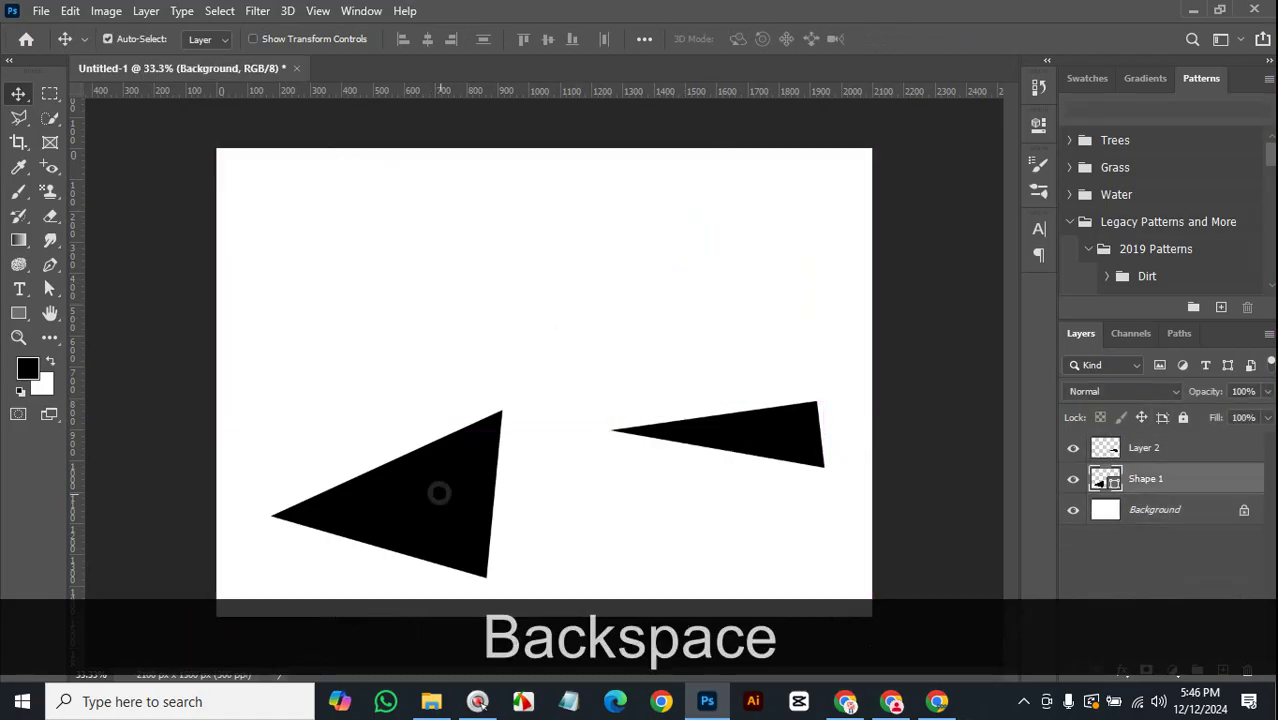
key("BackSpace")
left_click(797, 420)
key("BackSpace")
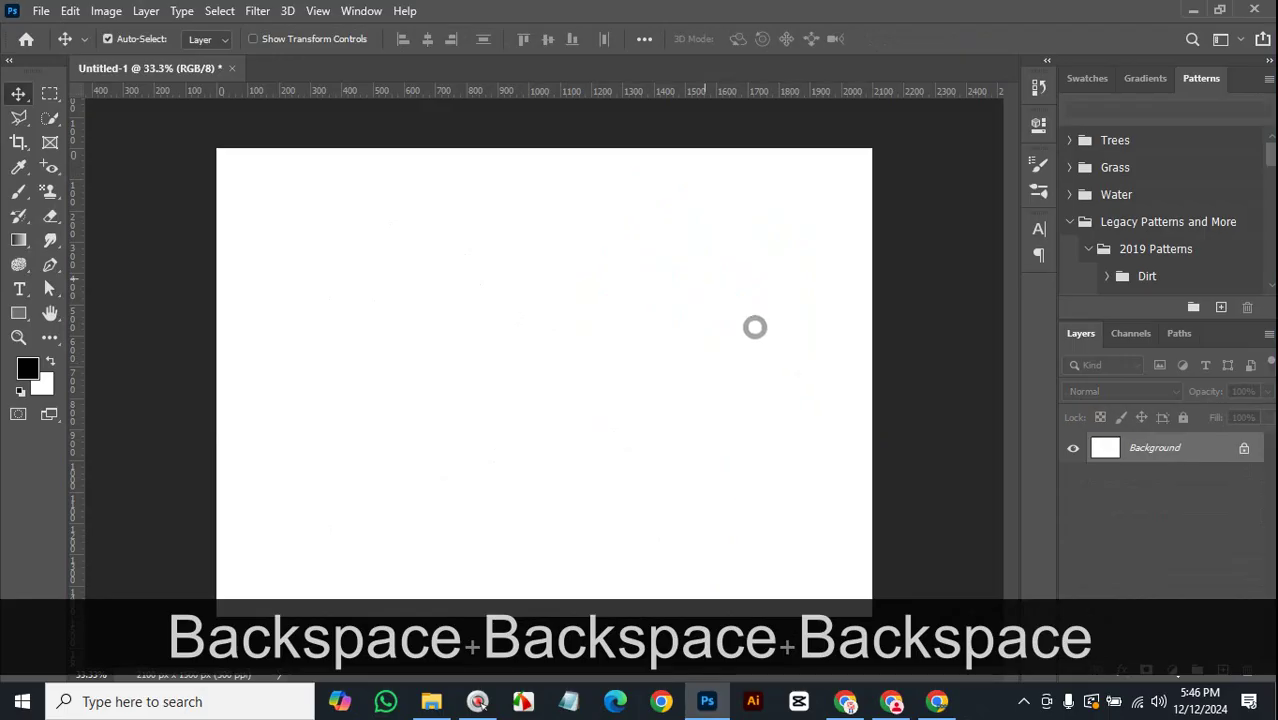
Draw a closed, curved path with five anchor points in the middle of the canvas using the Pen tool in Path mode.
left_click(44, 275)
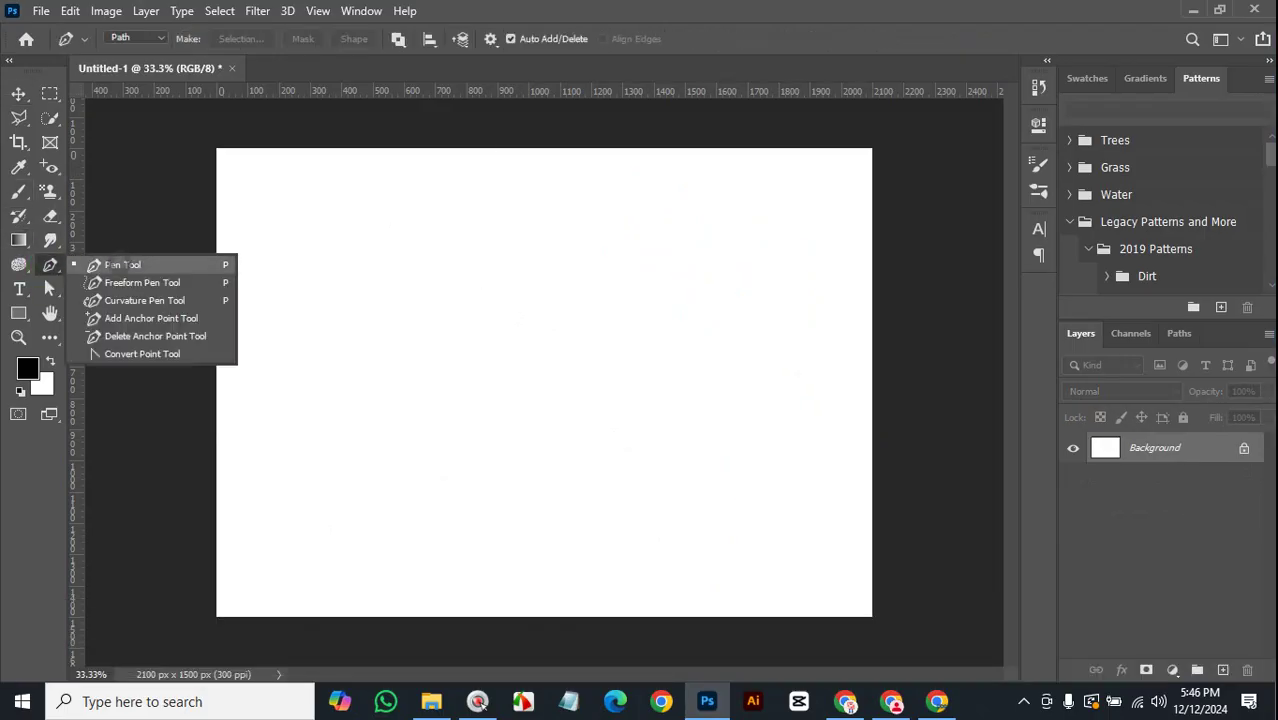
left_click(115, 264)
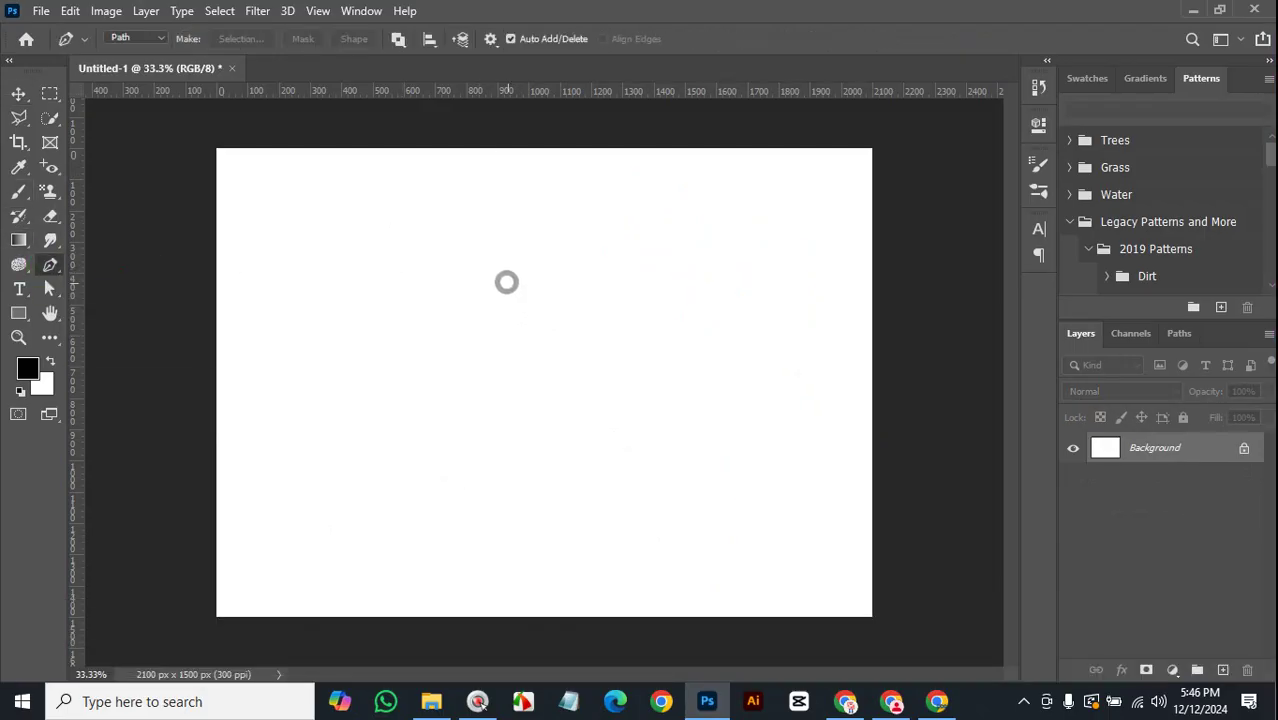
left_click(482, 281)
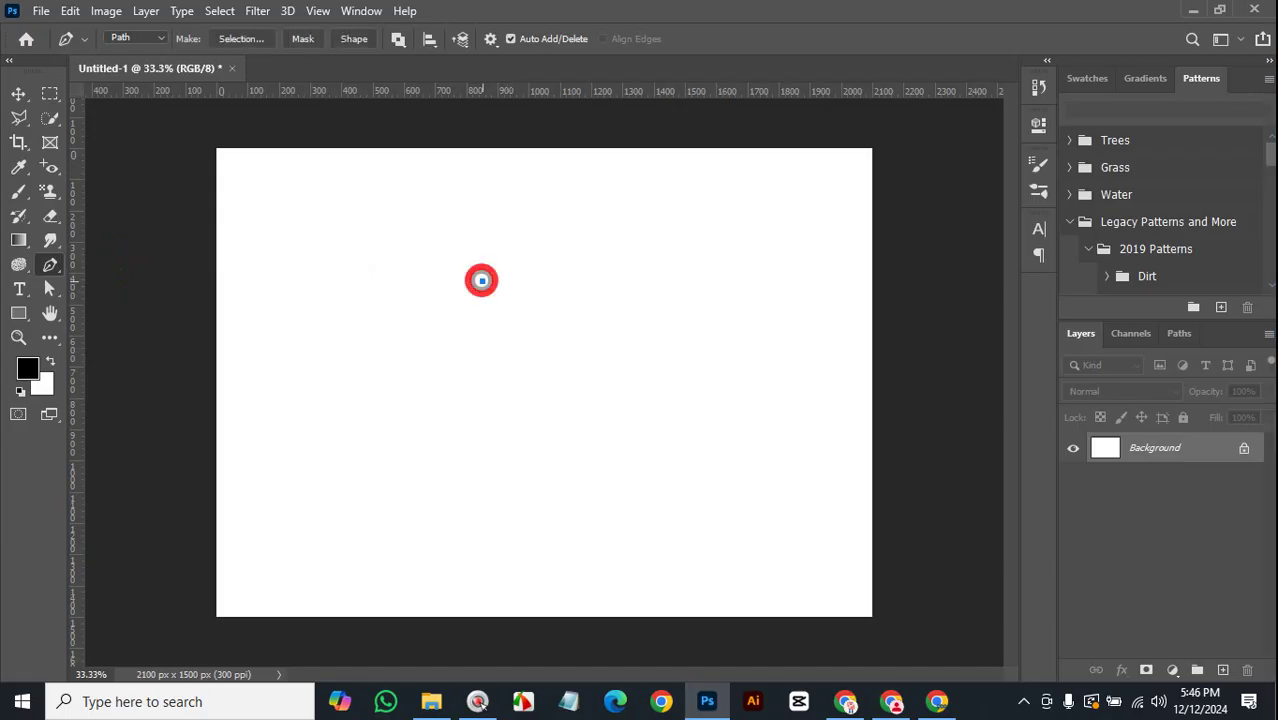
left_click_drag(583, 270, 676, 313)
mouse_move(637, 382)
left_mouse_down()
mouse_move(559, 468)
mouse_move(602, 465)
mouse_move(628, 403)
left_mouse_up()
left_click_drag(470, 425, 423, 487)
left_click_drag(359, 356, 378, 312)
left_click(482, 281)
left_click(351, 371, "ctrl")
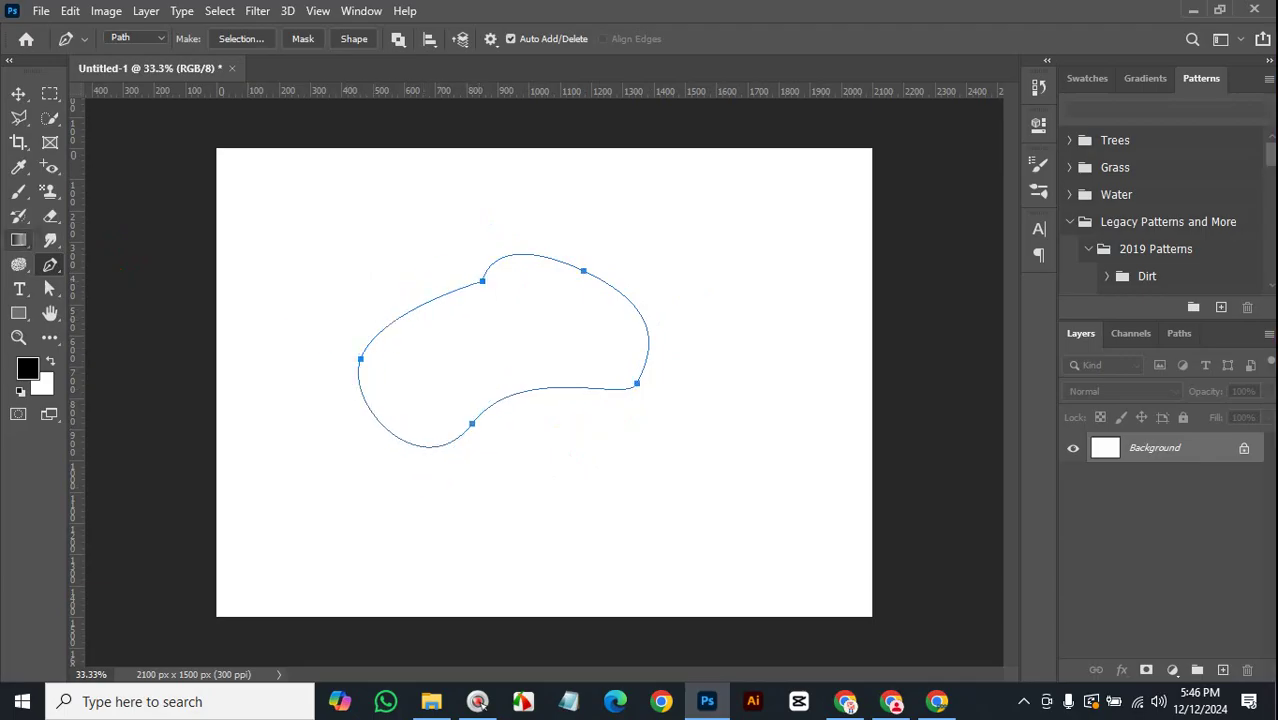
Pull the curved path's upper-left segment outward into a rounded lobe with the Curvature Pen tool.
right_click(50, 264)
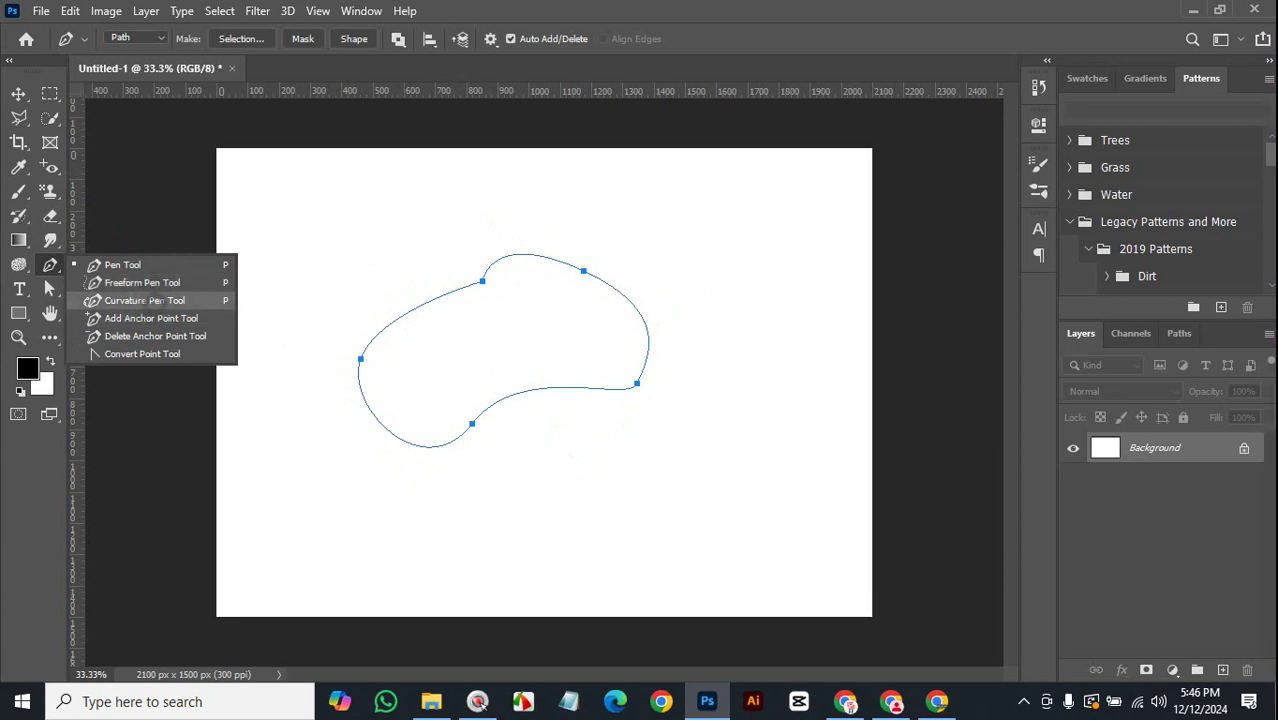
left_click(152, 301)
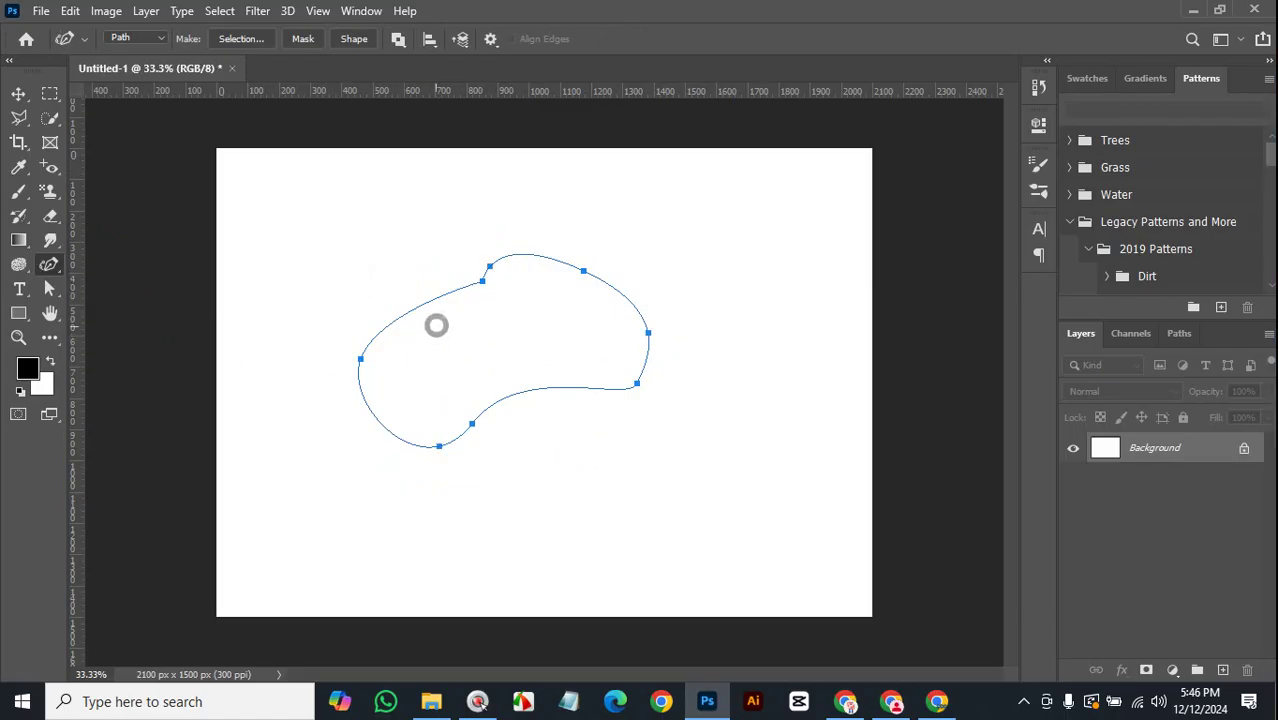
left_click_drag(415, 312, 372, 262)
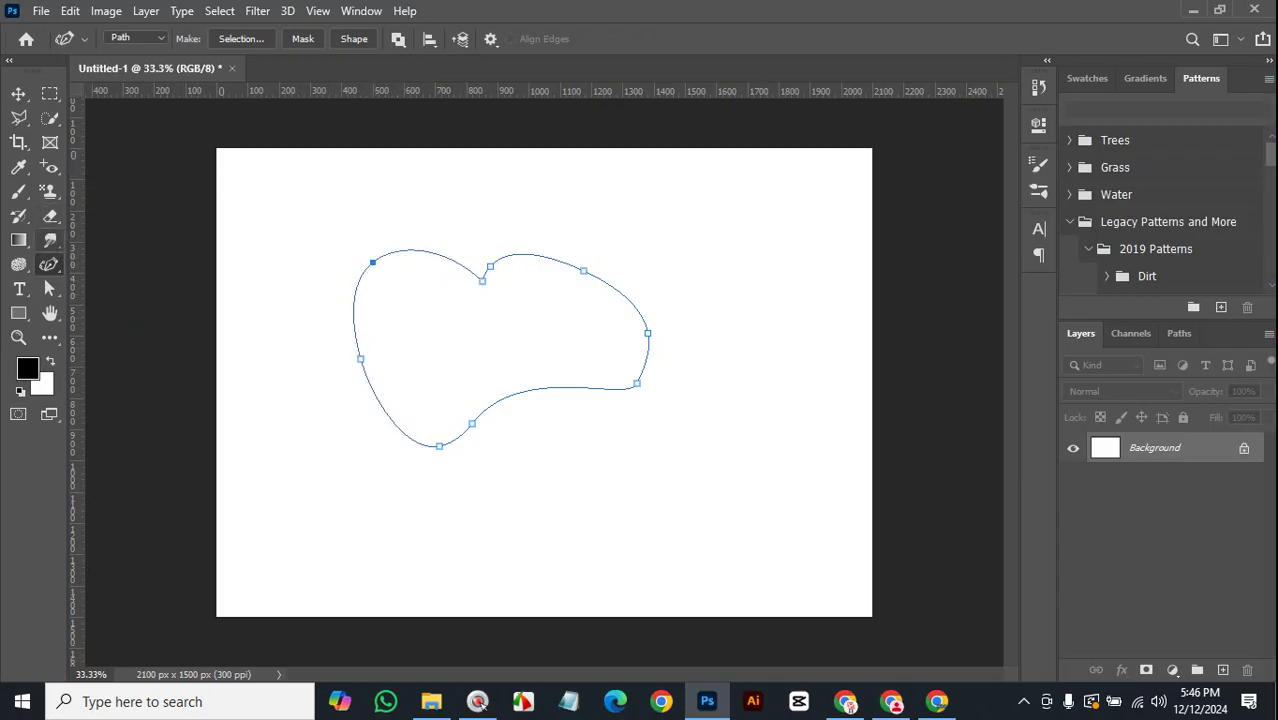
Draw a closed, straight-sided path with five corners in the canvas's upper right using the Pen tool.
right_click(49, 264)
left_click(110, 260)
left_click(665, 188)
left_click(819, 227)
left_click(815, 339)
left_click(696, 306)
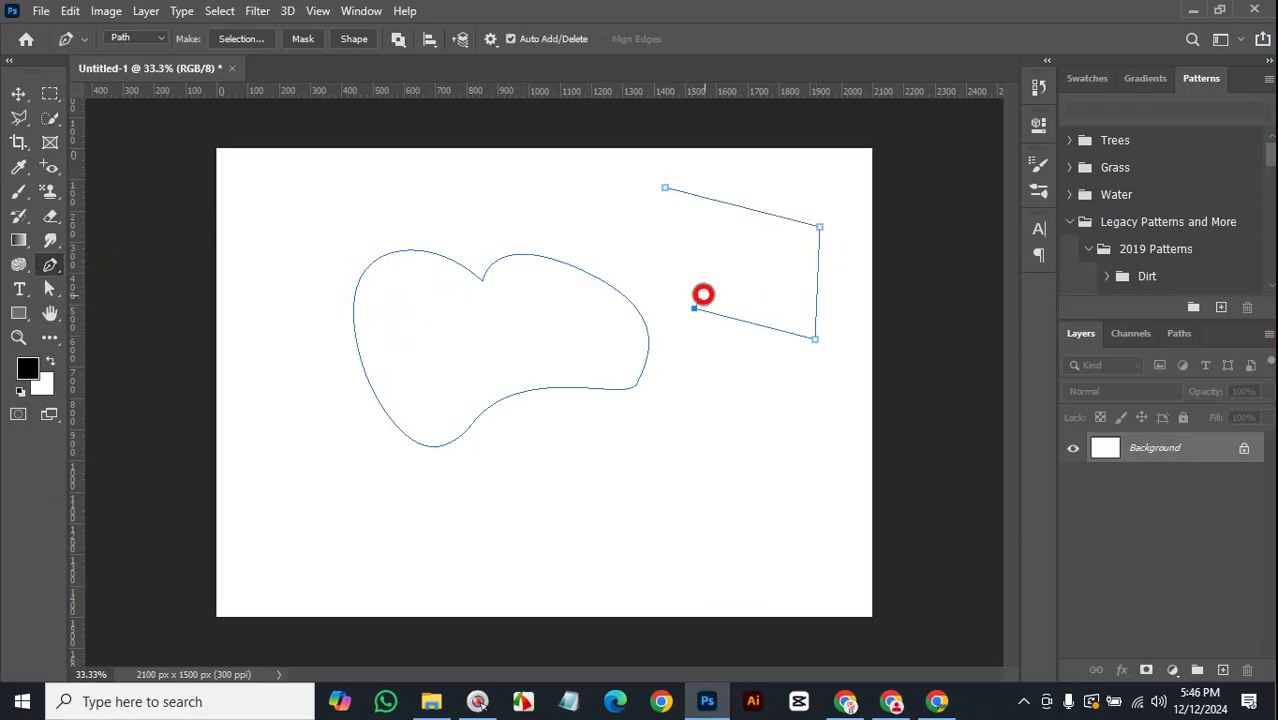
left_click(668, 192)
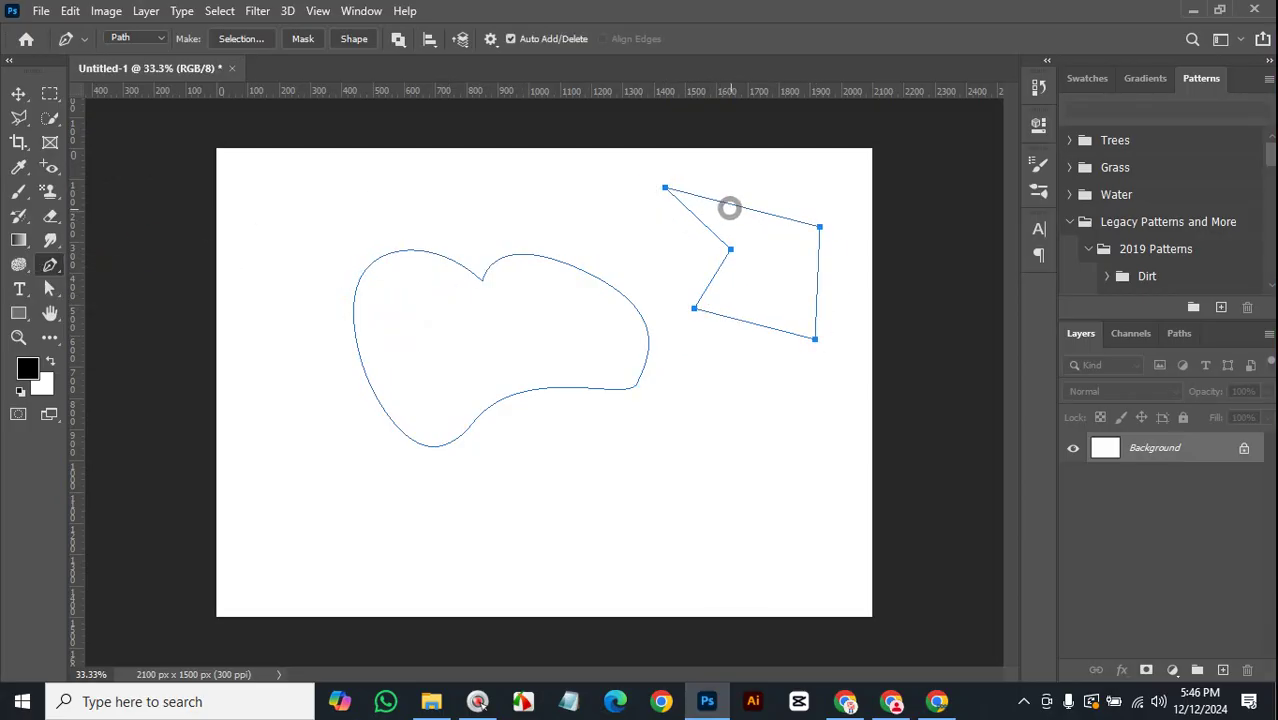
Bend all five straight segments of the upper-right path into curves with the Curvature Pen tool.
right_click(50, 265)
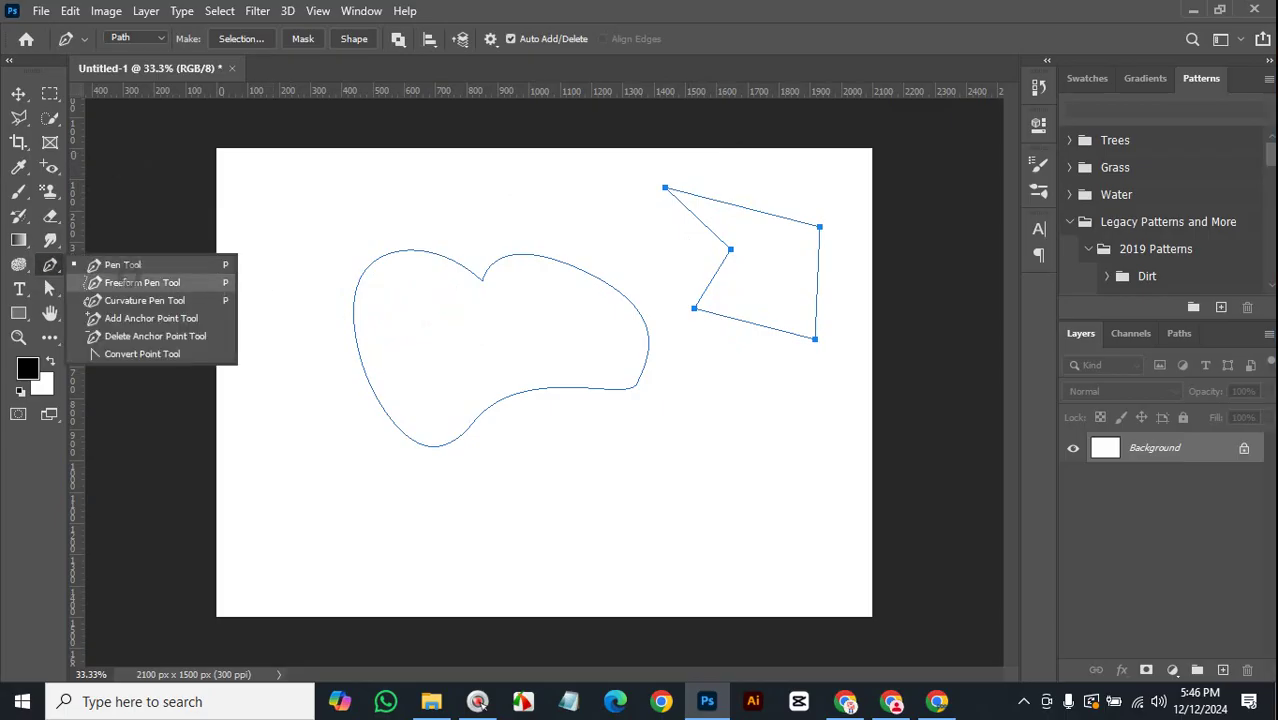
left_click(140, 300)
left_click_drag(745, 206, 751, 179)
left_click(697, 218)
left_click_drag(697, 218, 665, 234)
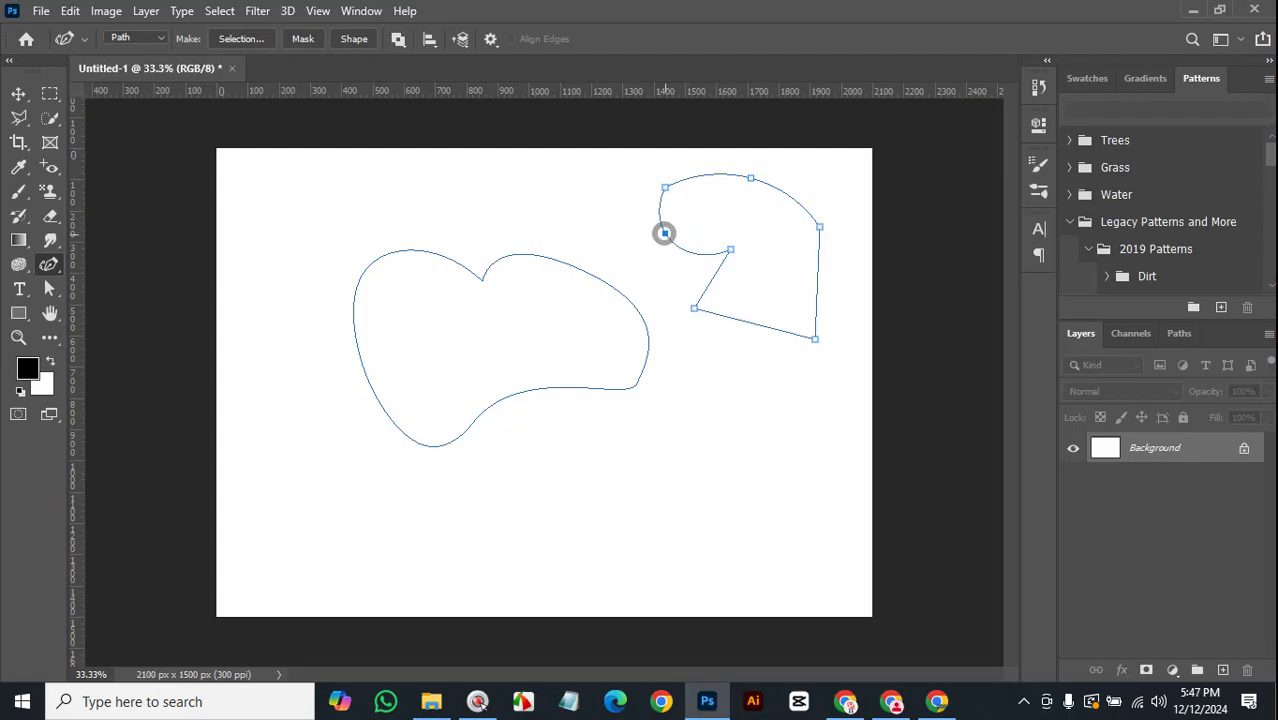
left_click(715, 278)
left_click_drag(747, 322, 739, 370)
left_click_drag(818, 277, 784, 281)
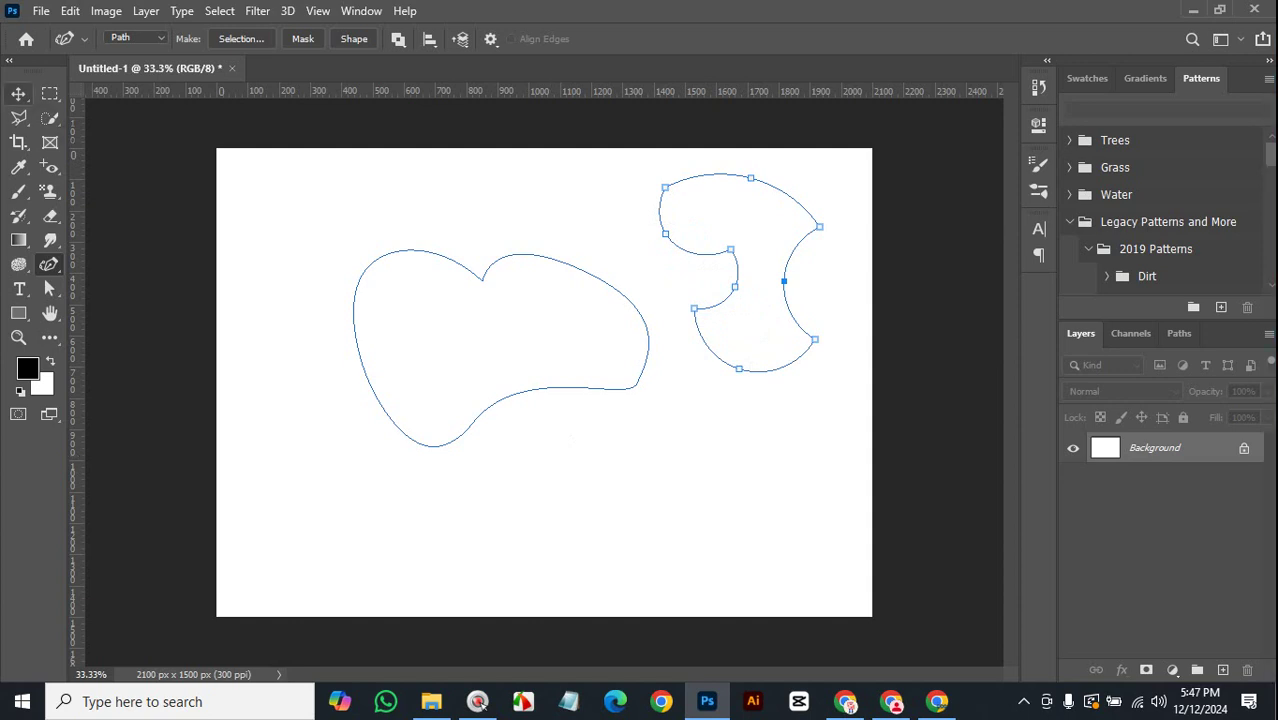
Convert the two right-hand corners of the upper-right path into smooth points with the Convert Point tool.
right_click(49, 264)
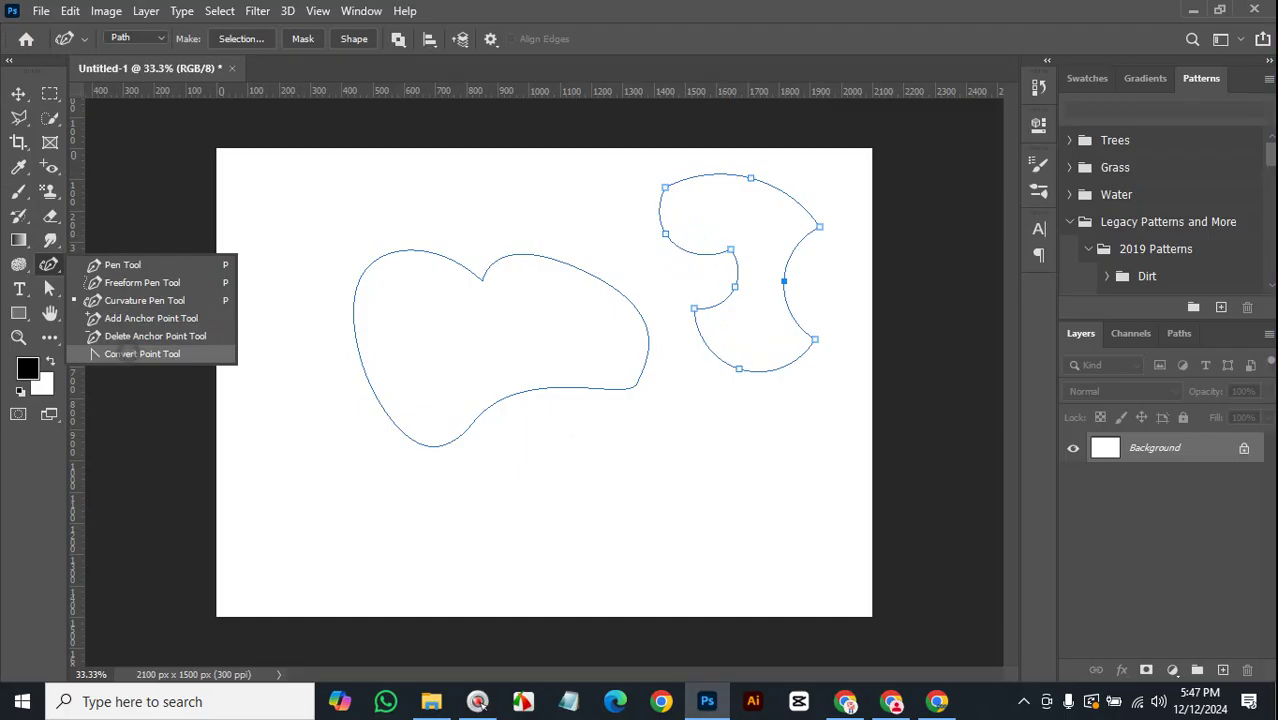
left_click(128, 354)
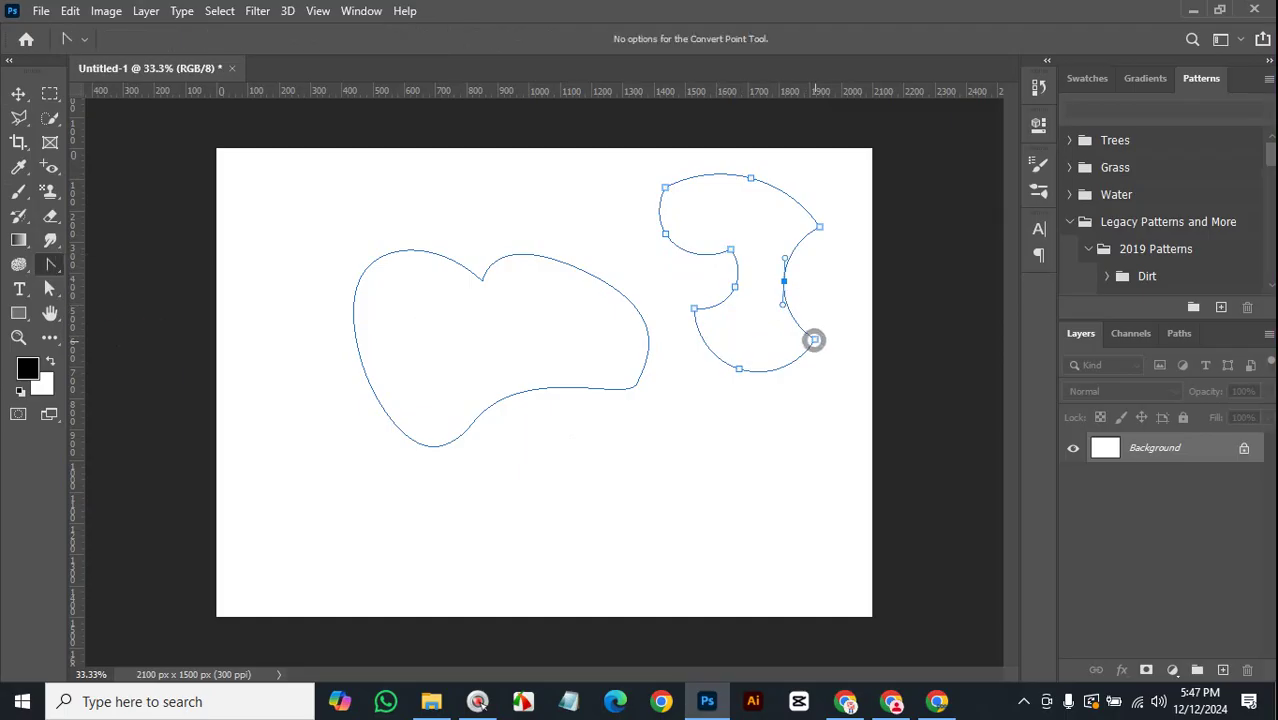
left_click(813, 338)
left_click_drag(813, 338, 821, 386)
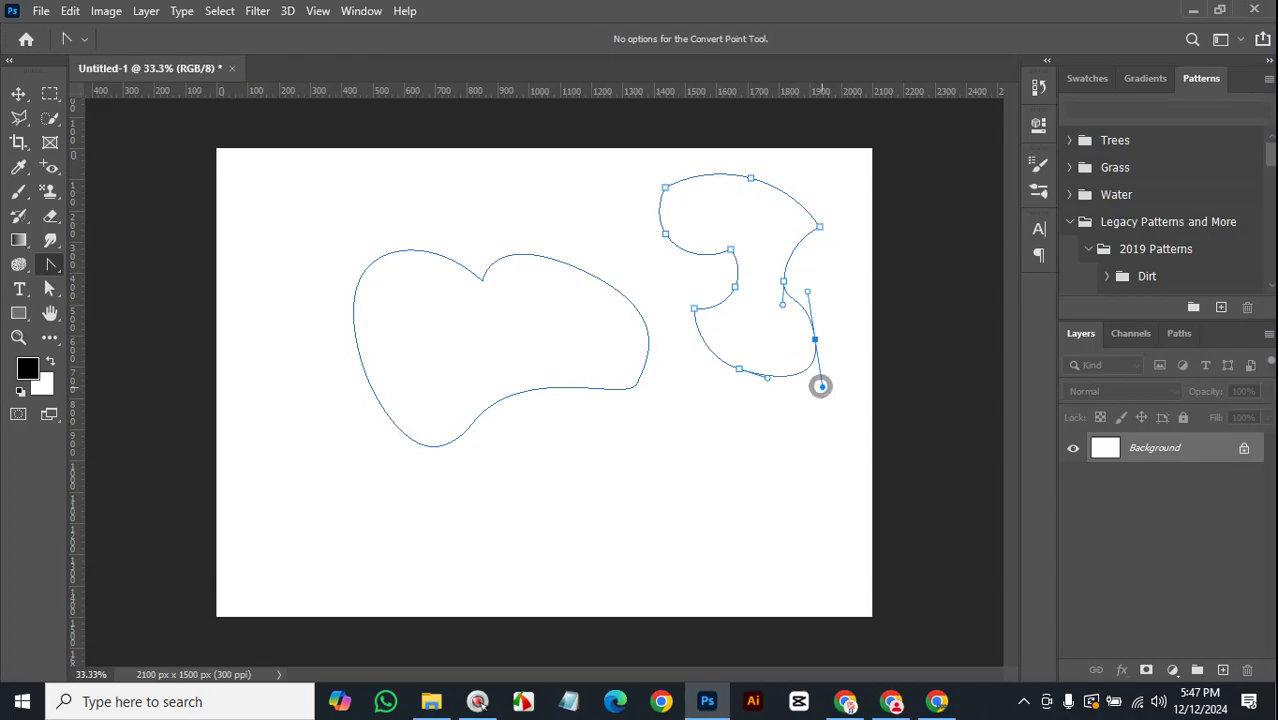
left_click(818, 226)
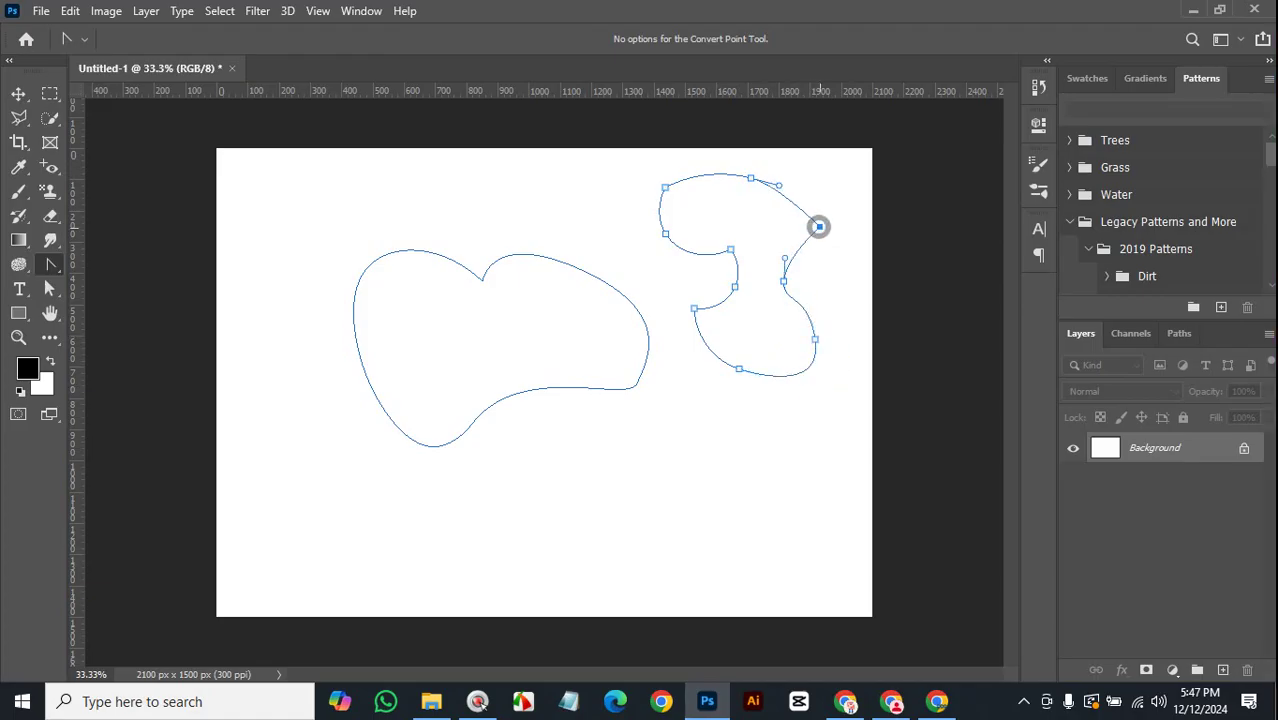
left_click_drag(818, 226, 828, 288)
right_click(50, 264)
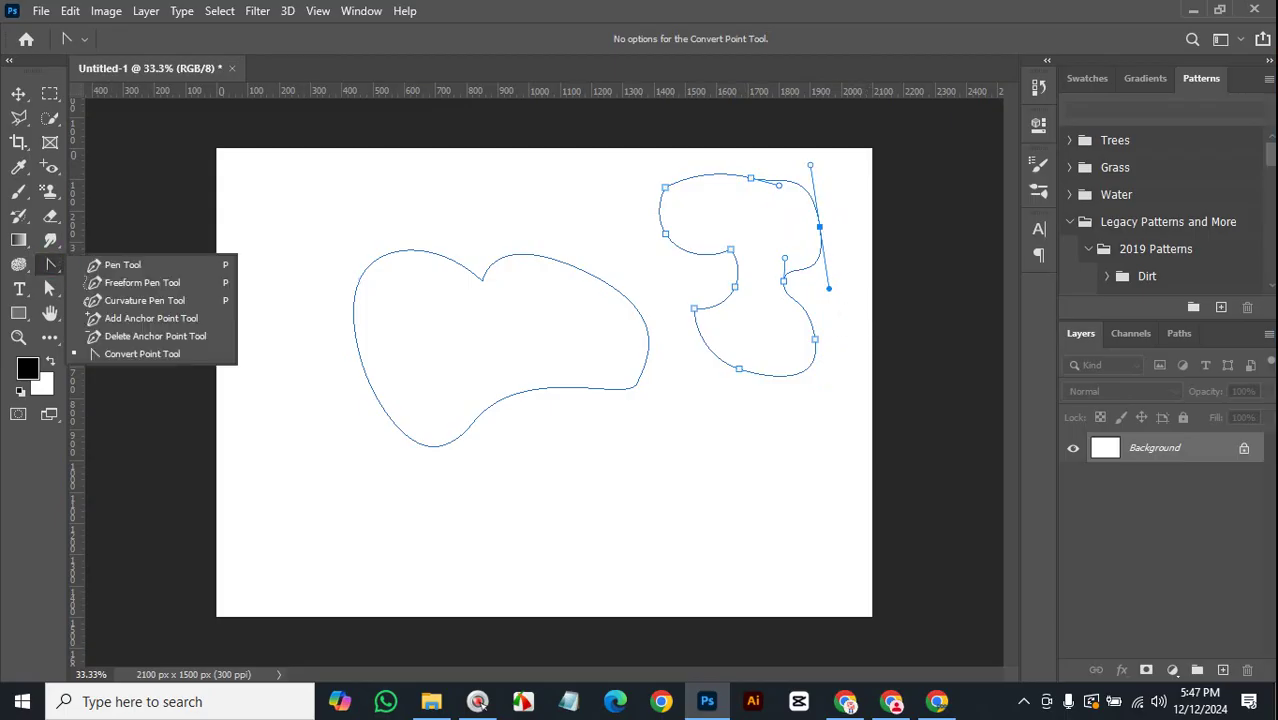
Delete the reshaped path in the canvas's upper right, leaving the Background layer locked.
left_click(18, 93)
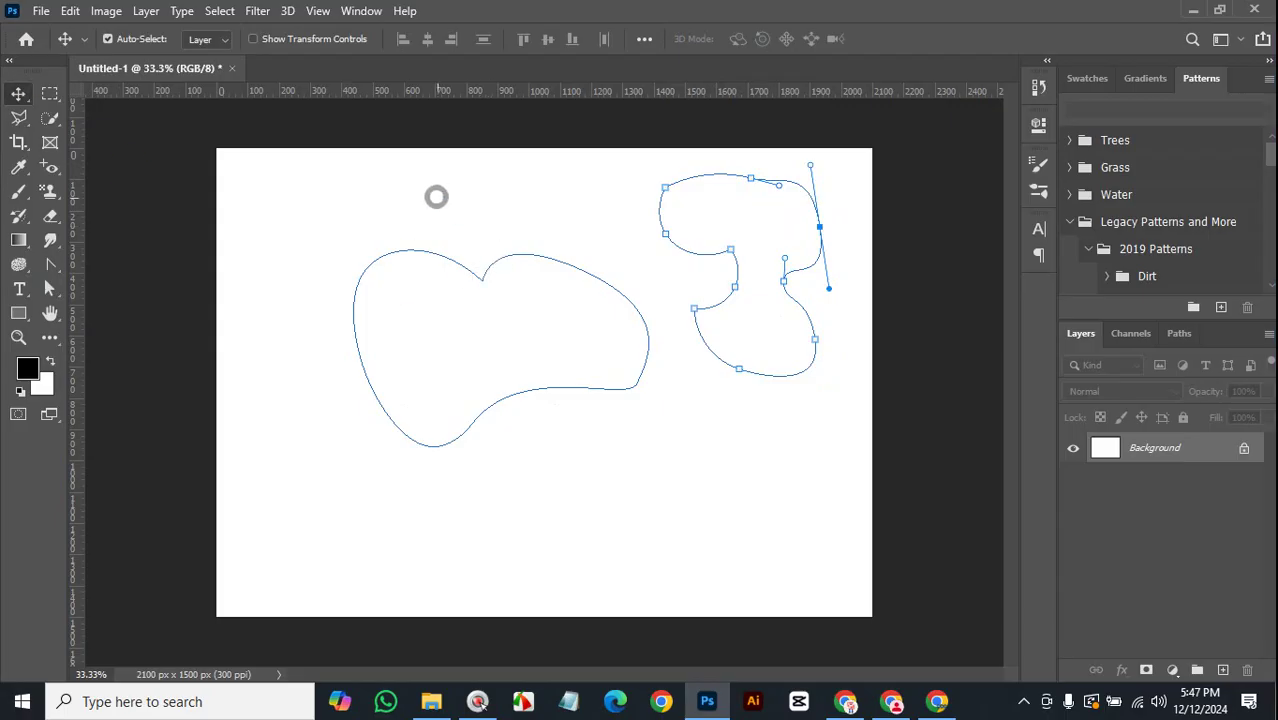
left_click_drag(230, 180, 689, 447)
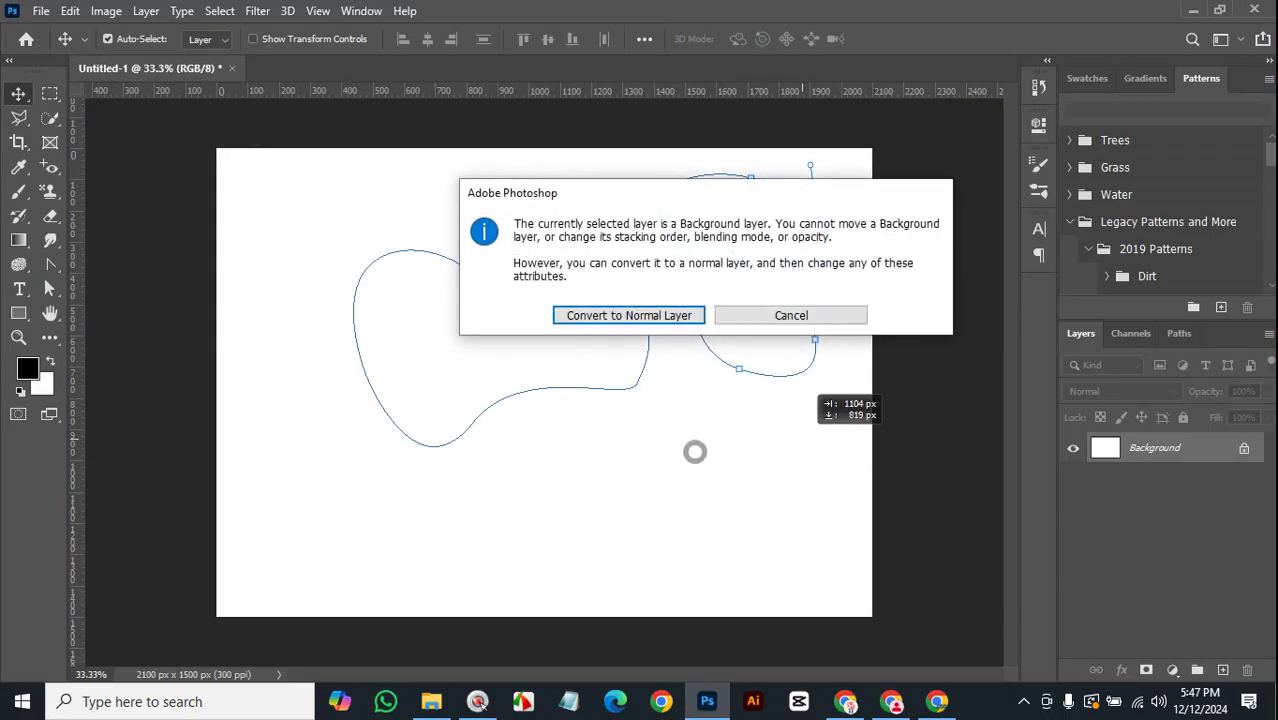
left_click(764, 316)
key("BackSpace")
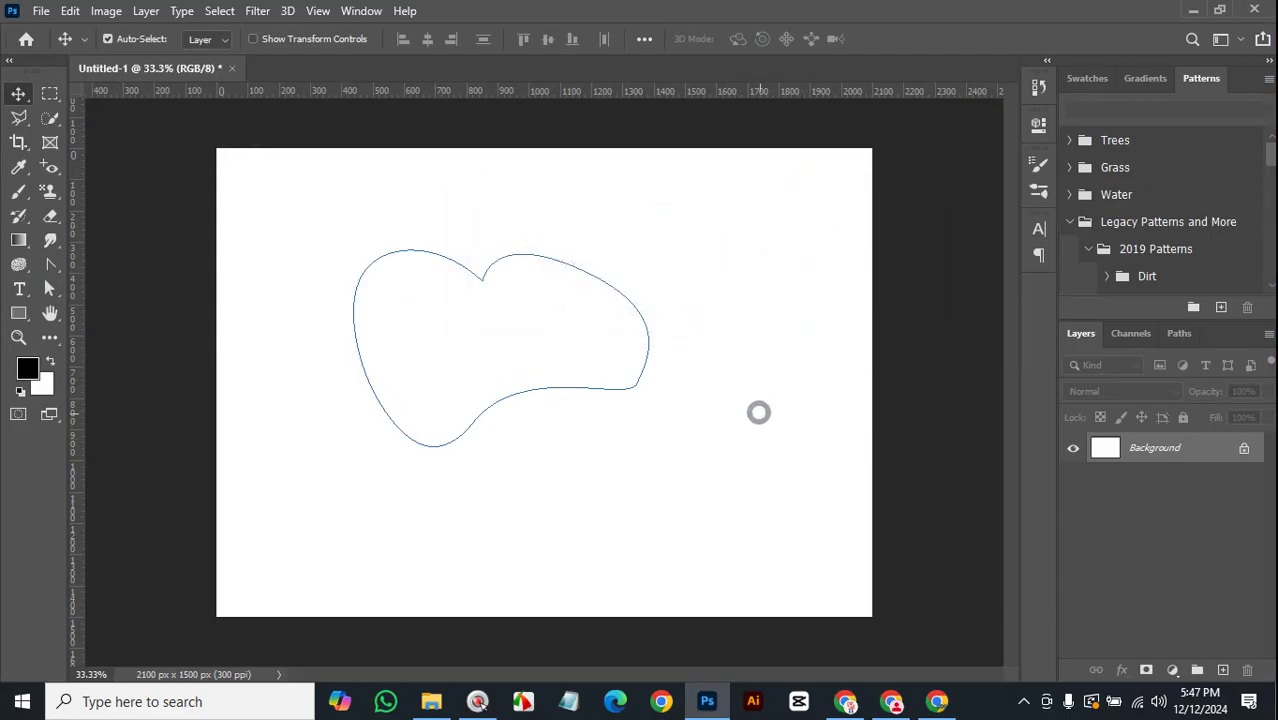
Try to move the canvas content by converting the Background to a normal layer, and undo it.
left_click_drag(304, 225, 434, 347)
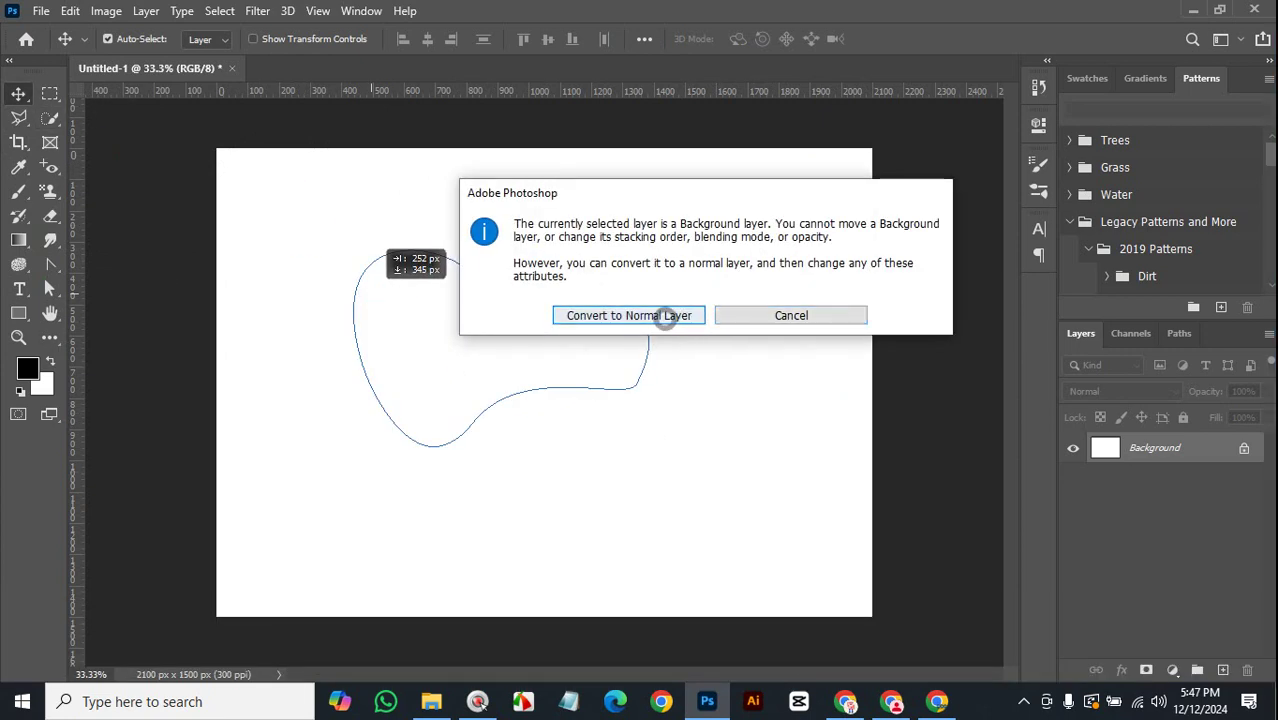
left_click(665, 316)
key("ctrl+z")
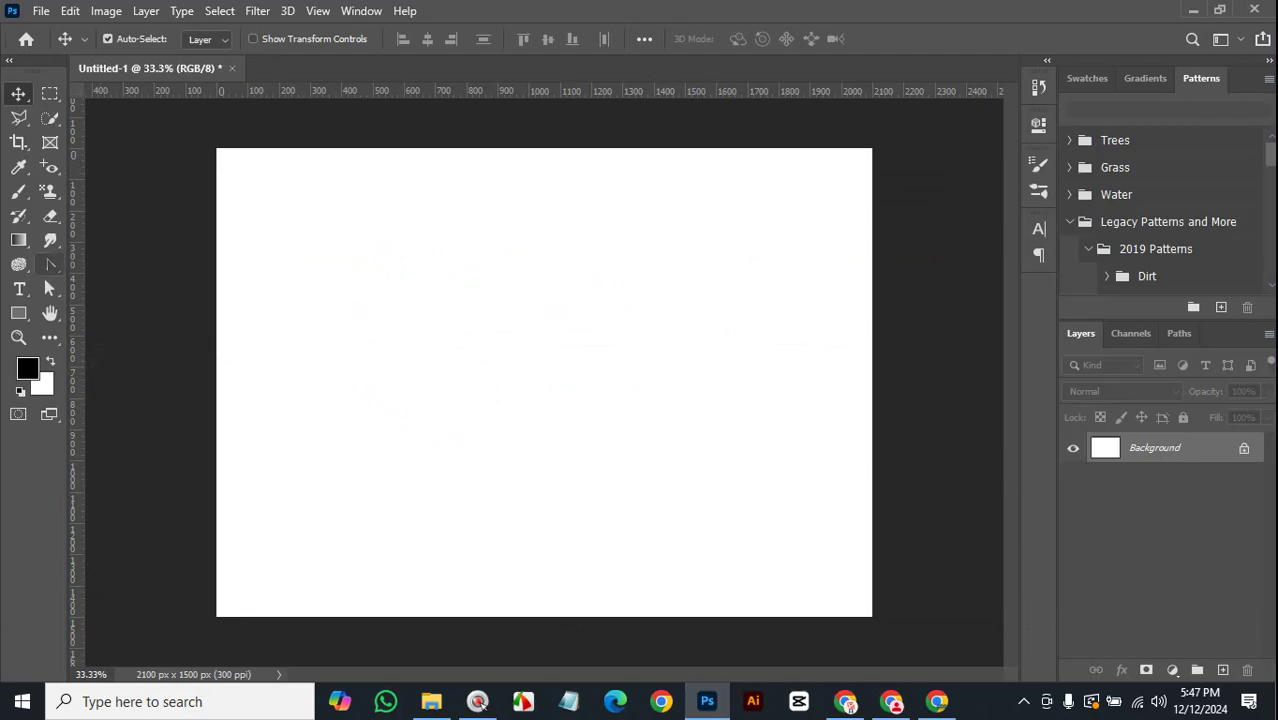
Delete the leftover curved path in the middle of the canvas with the path selection tool.
left_click(50, 264)
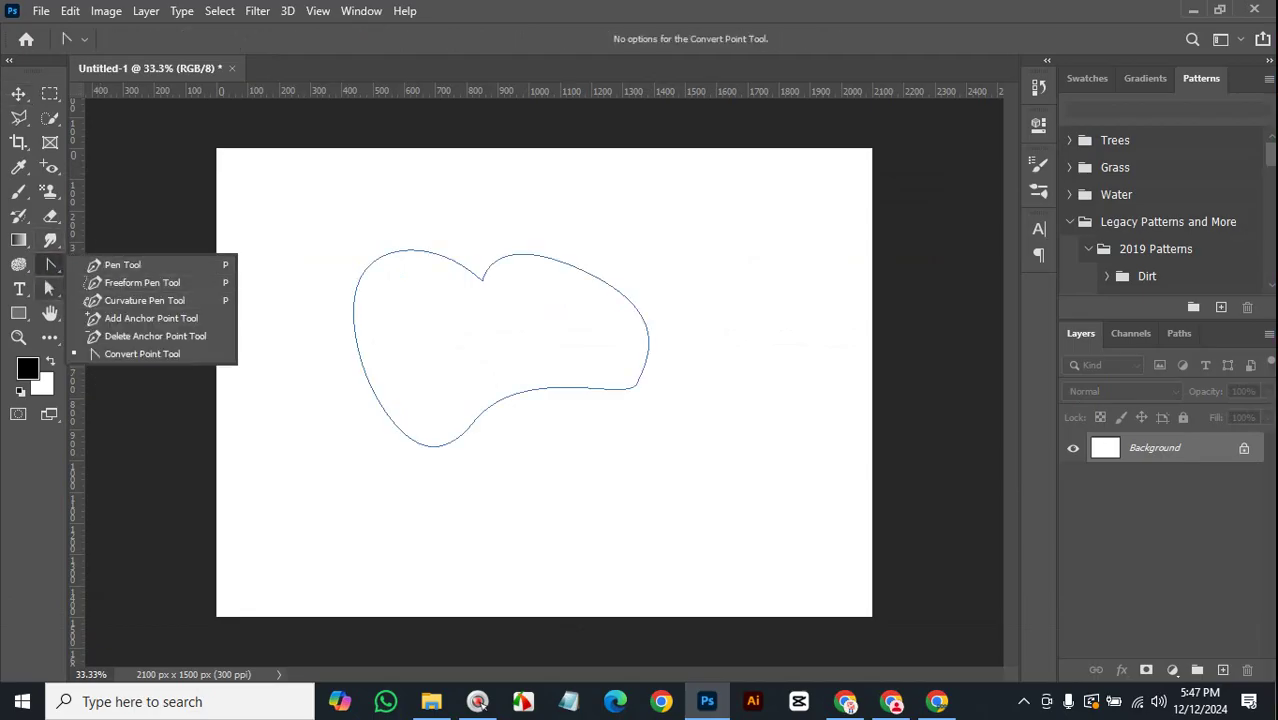
left_click(50, 288)
left_click_drag(280, 220, 745, 494)
key("BackSpace")
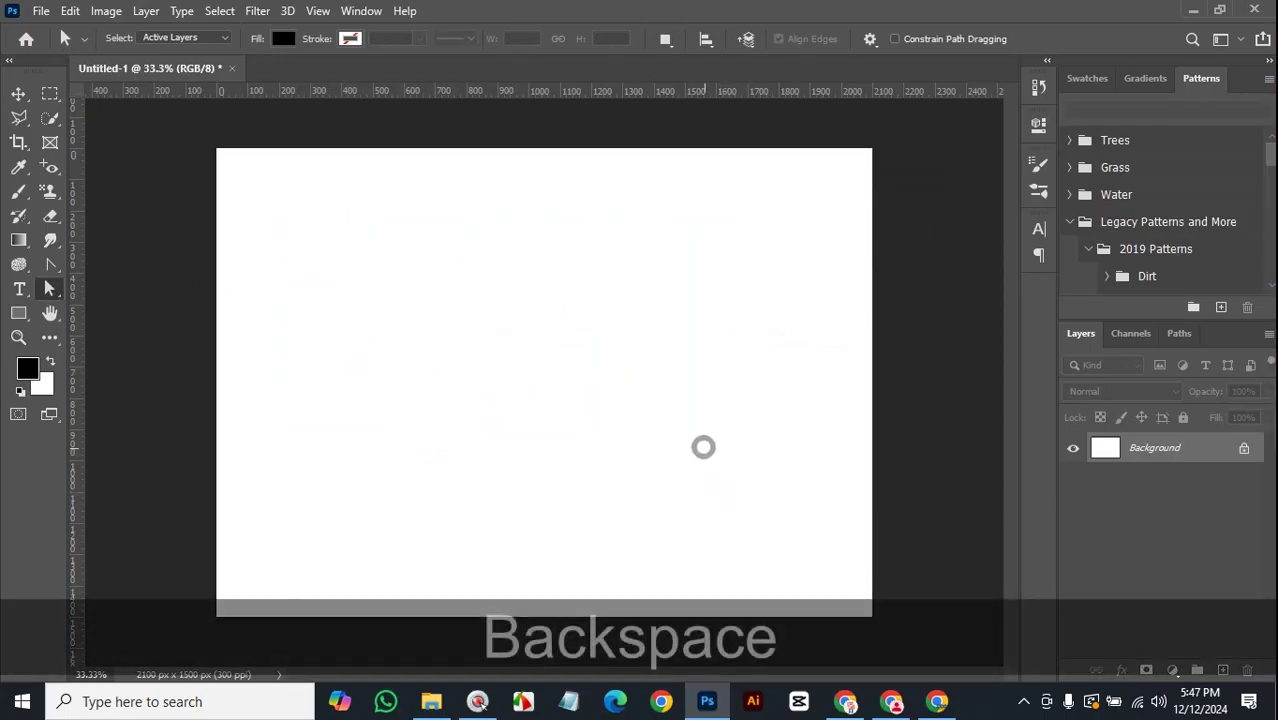
key("v")
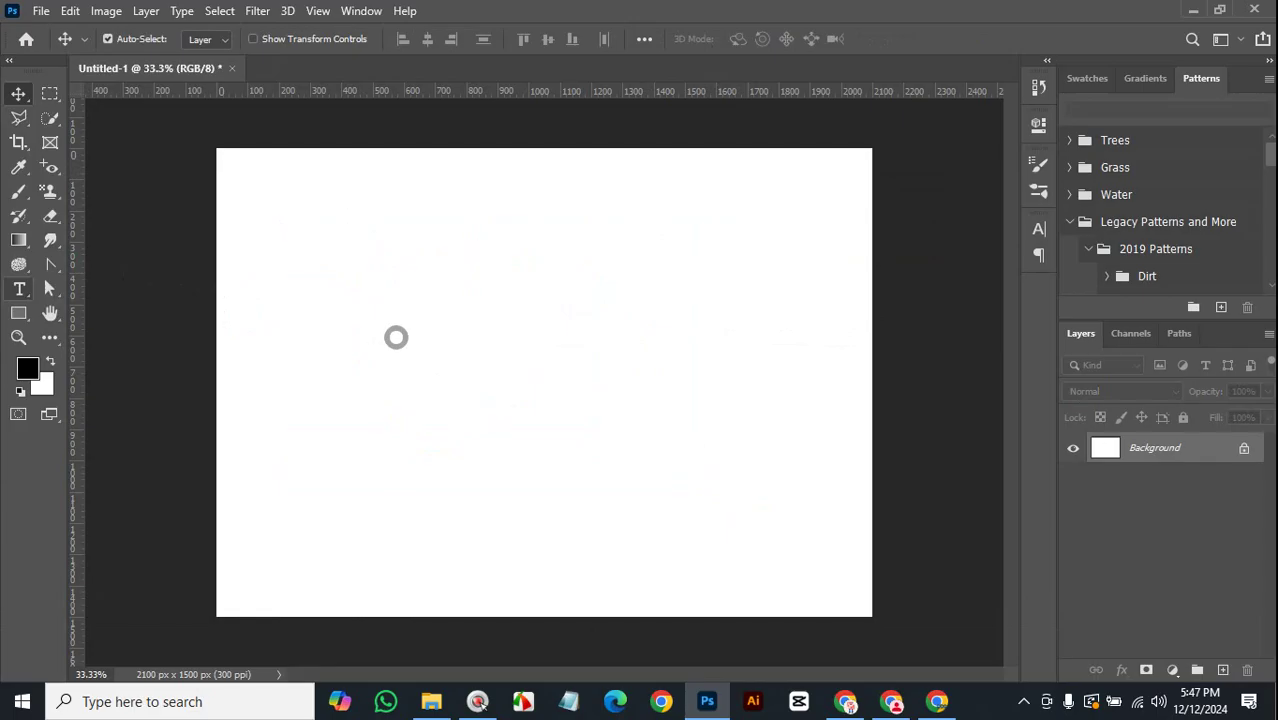
Add a red 51 pt horizontal text layer reading "a" and try to switch its font to Arial.
left_click(19, 289)
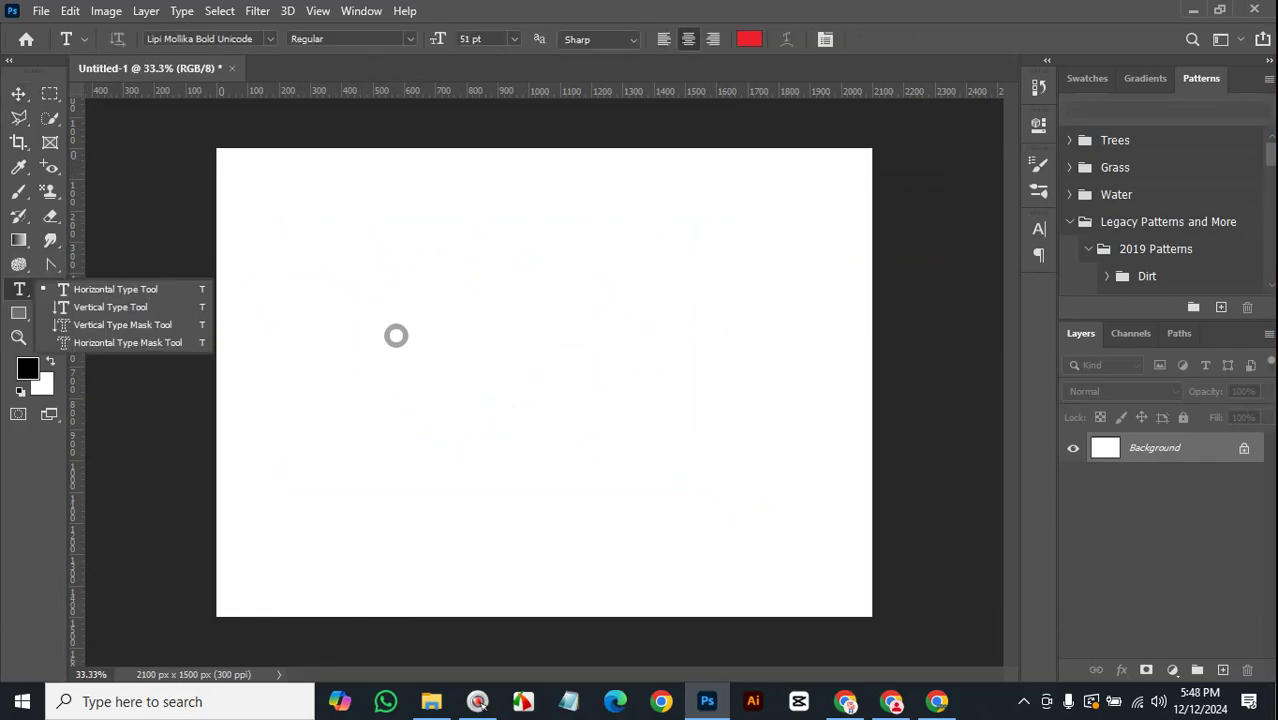
left_click(471, 411)
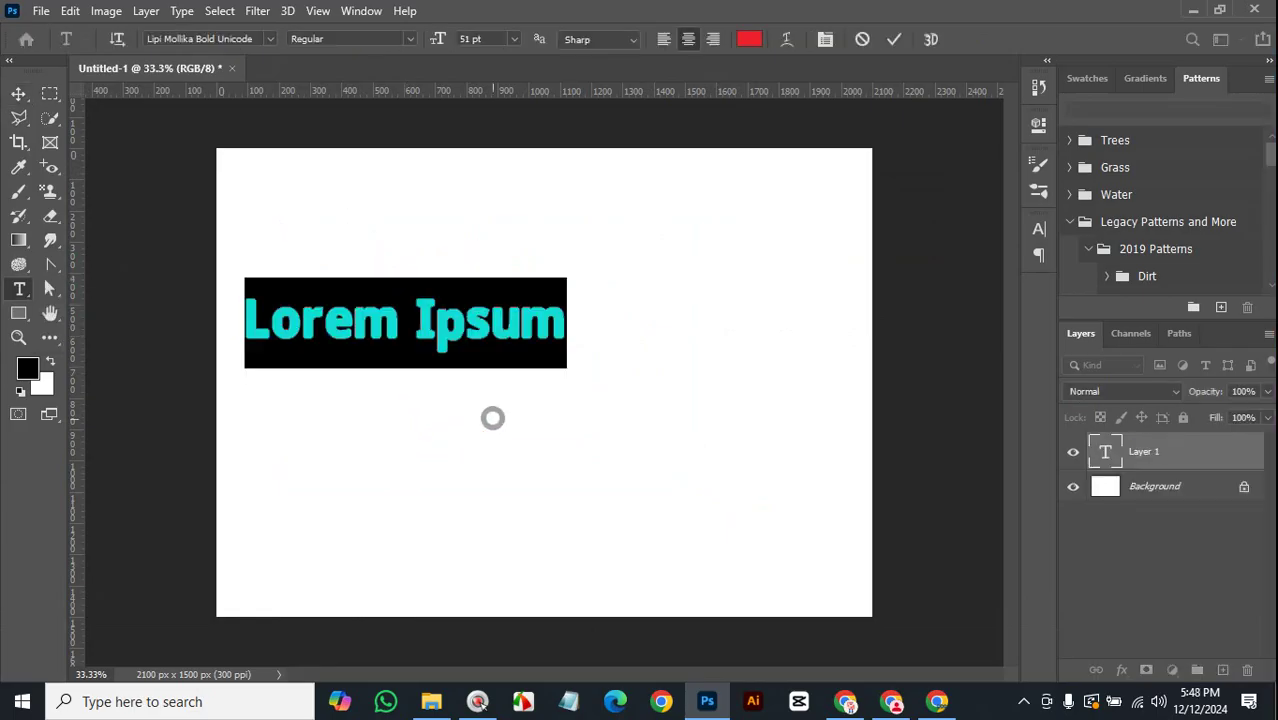
type("a")
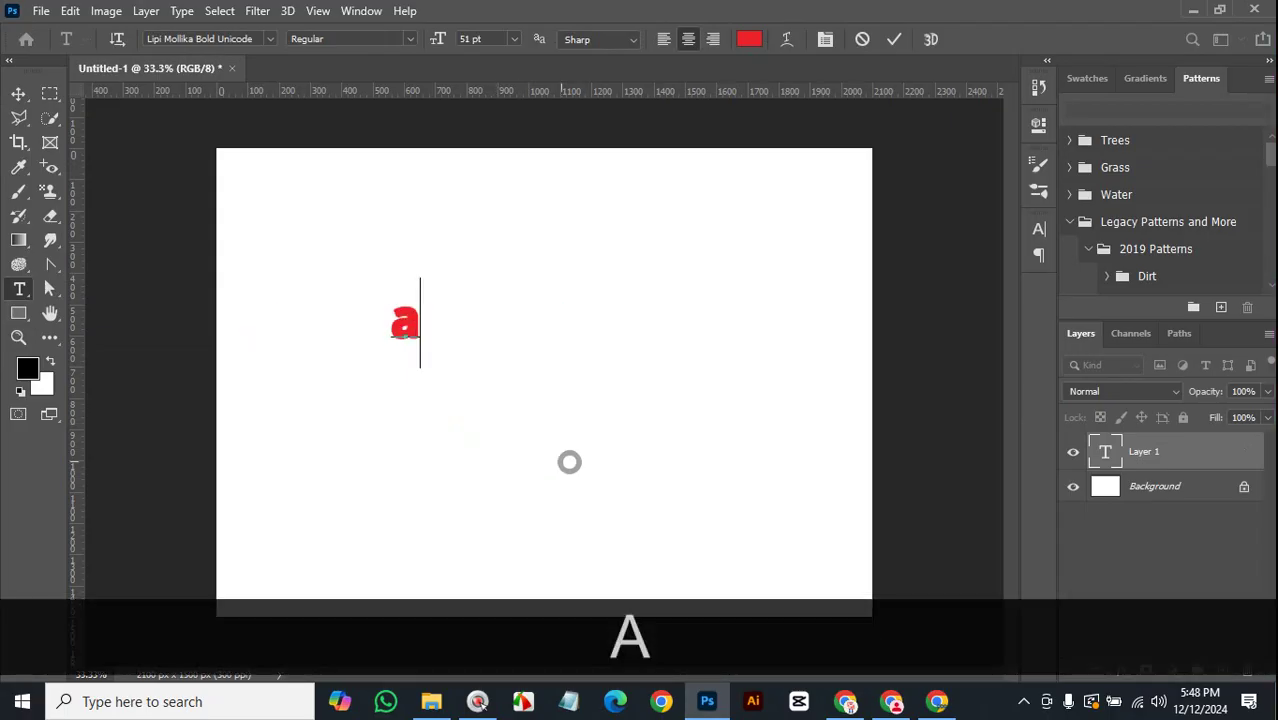
left_click(269, 38)
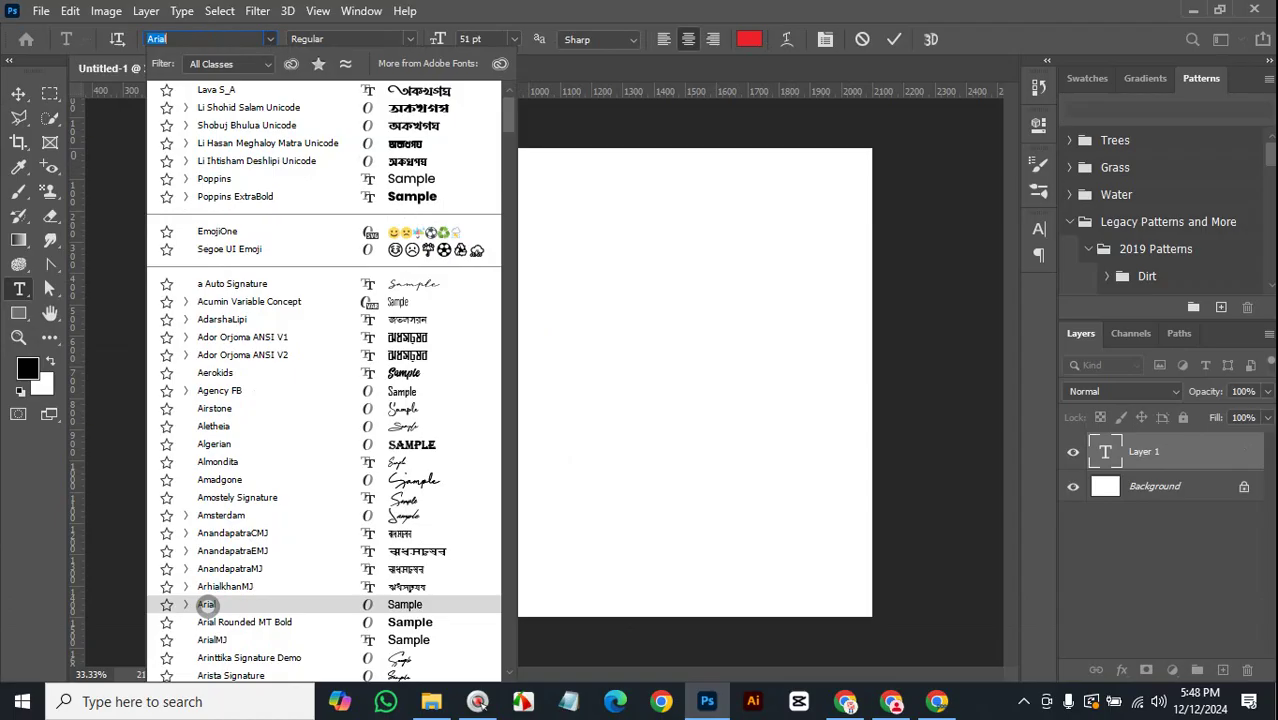
left_click(207, 606)
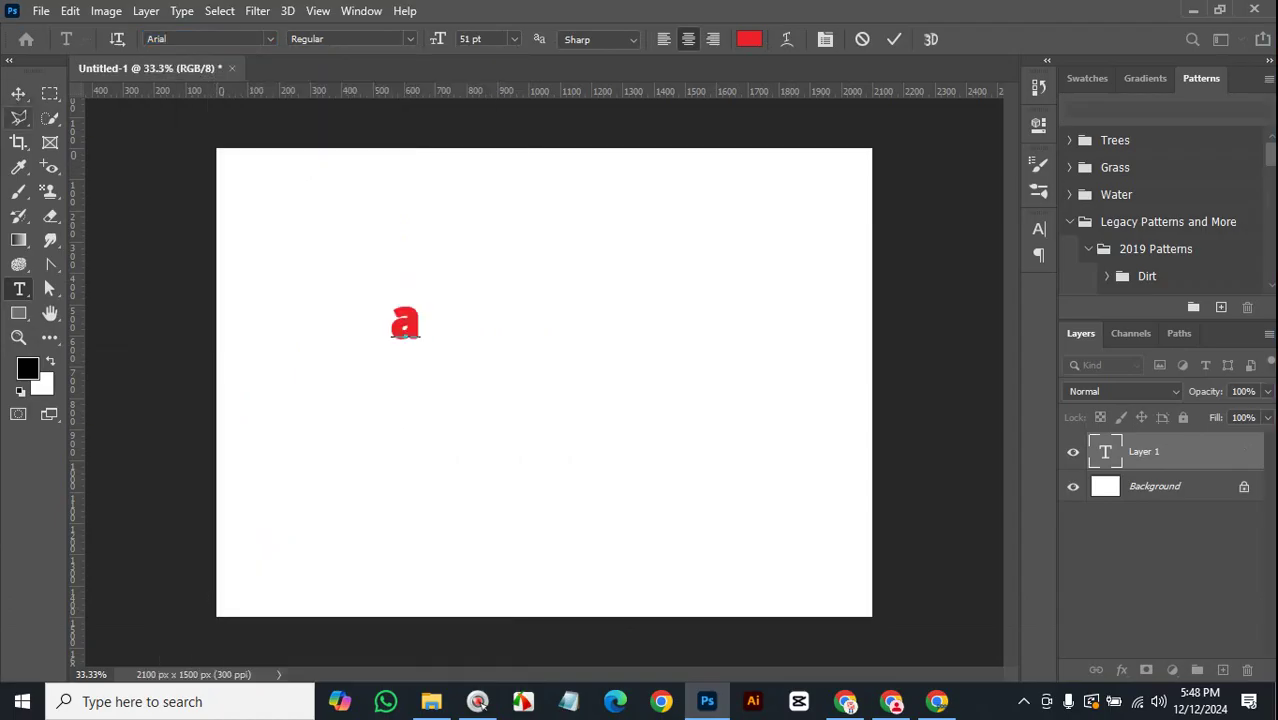
Move the letter "a" near the canvas's centre and change its font to Arial.
left_click(18, 93)
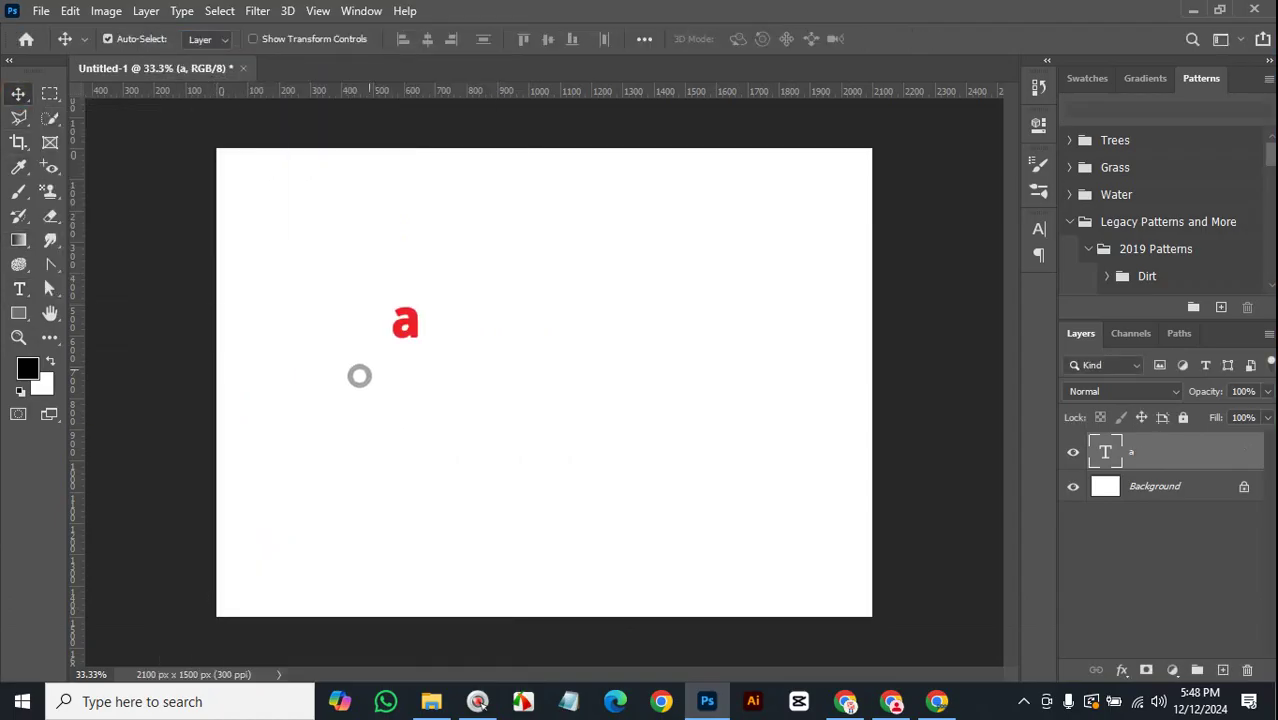
left_click_drag(410, 324, 557, 342)
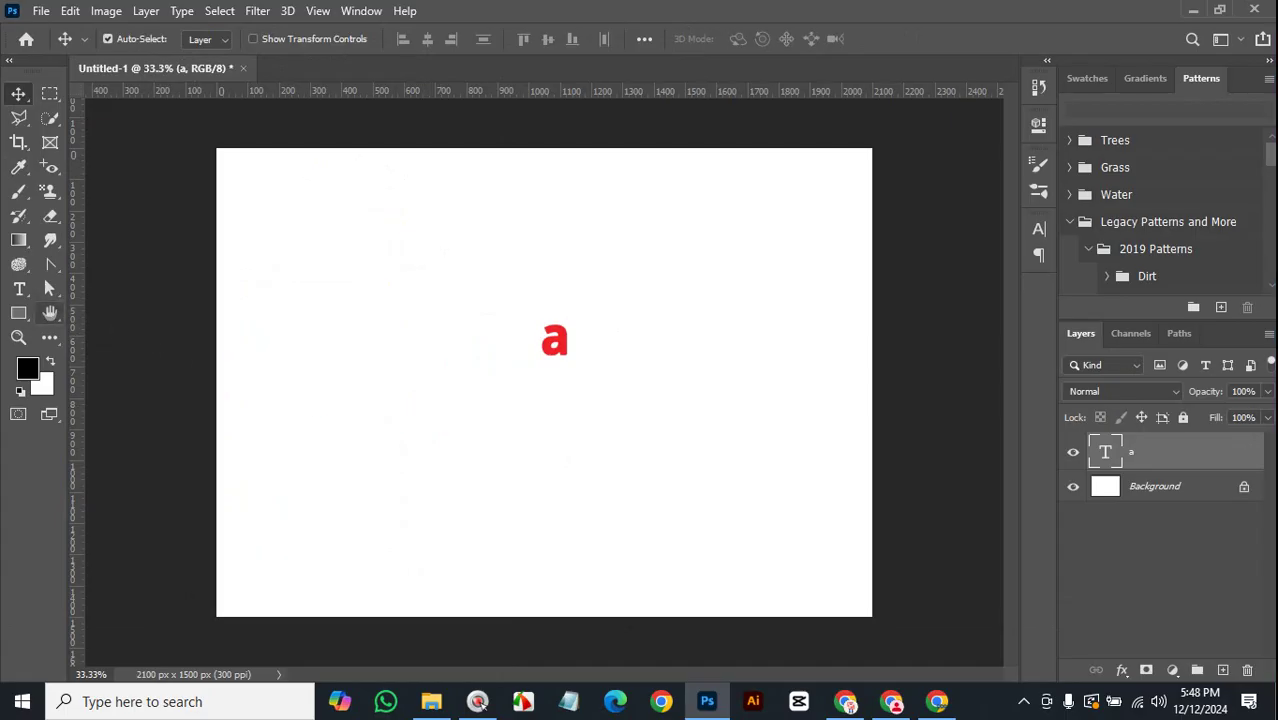
left_click(18, 289)
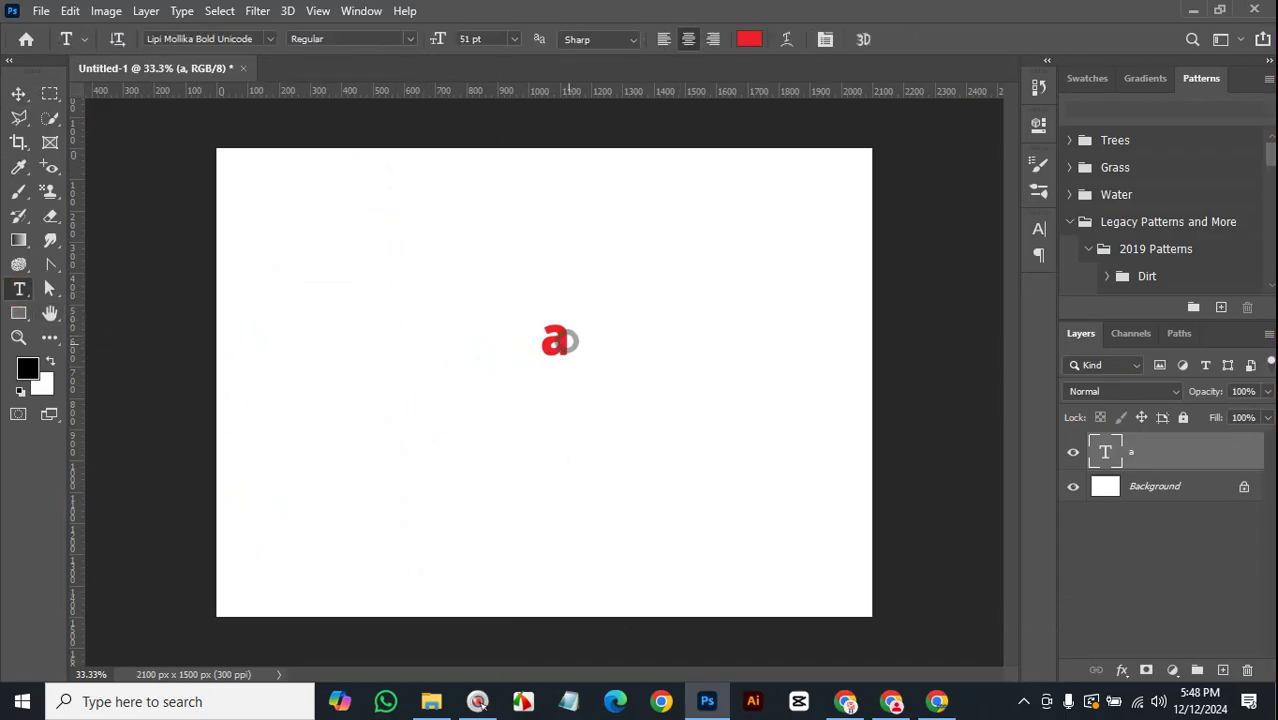
left_click_drag(569, 340, 516, 342)
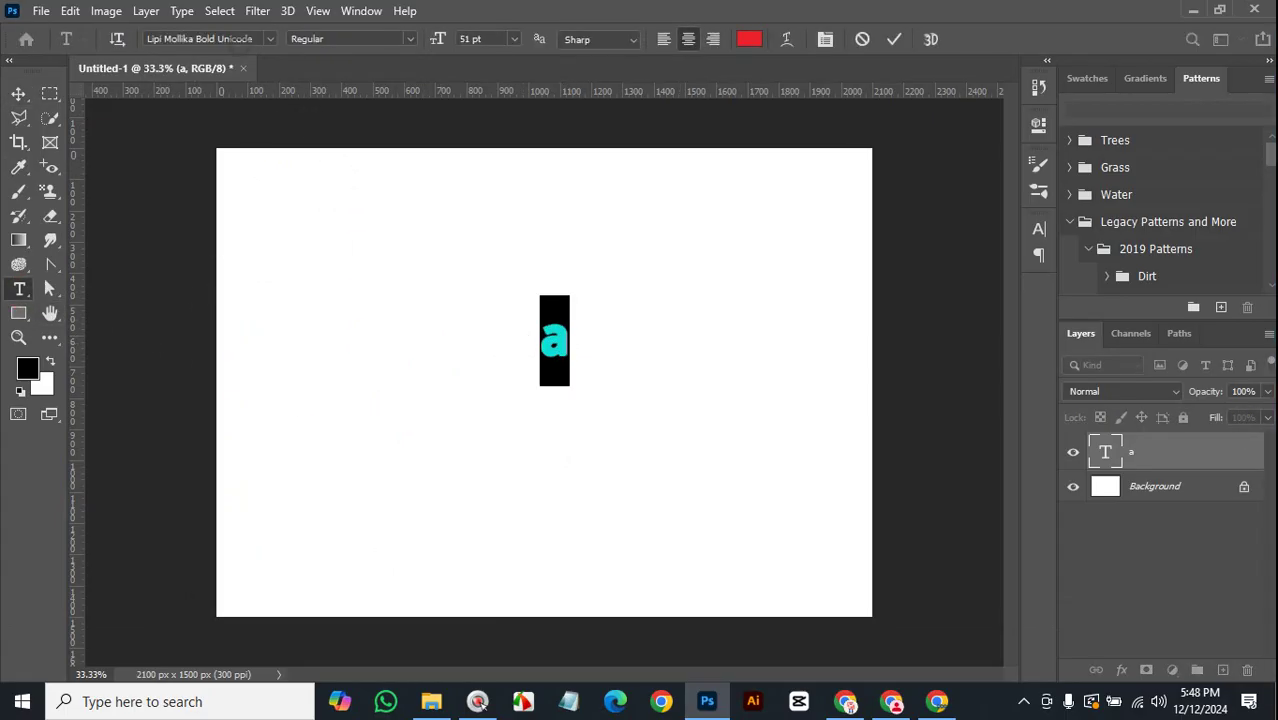
left_click(269, 38)
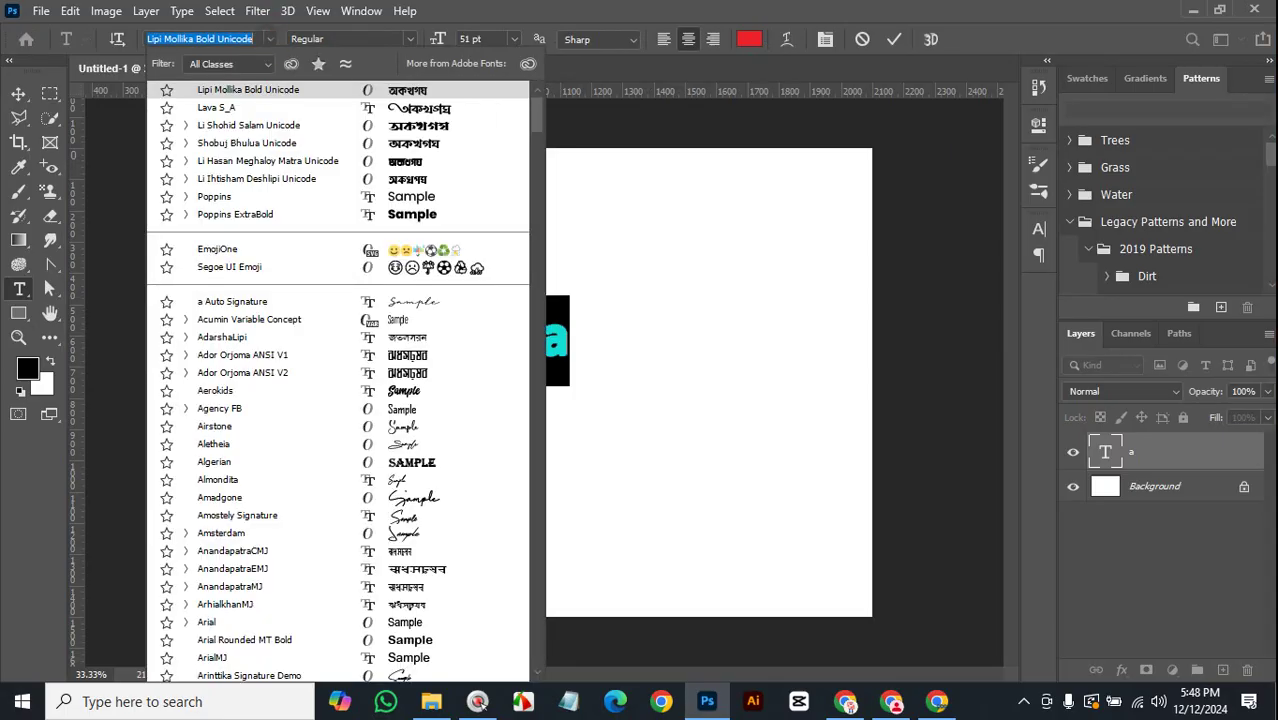
left_click(210, 622)
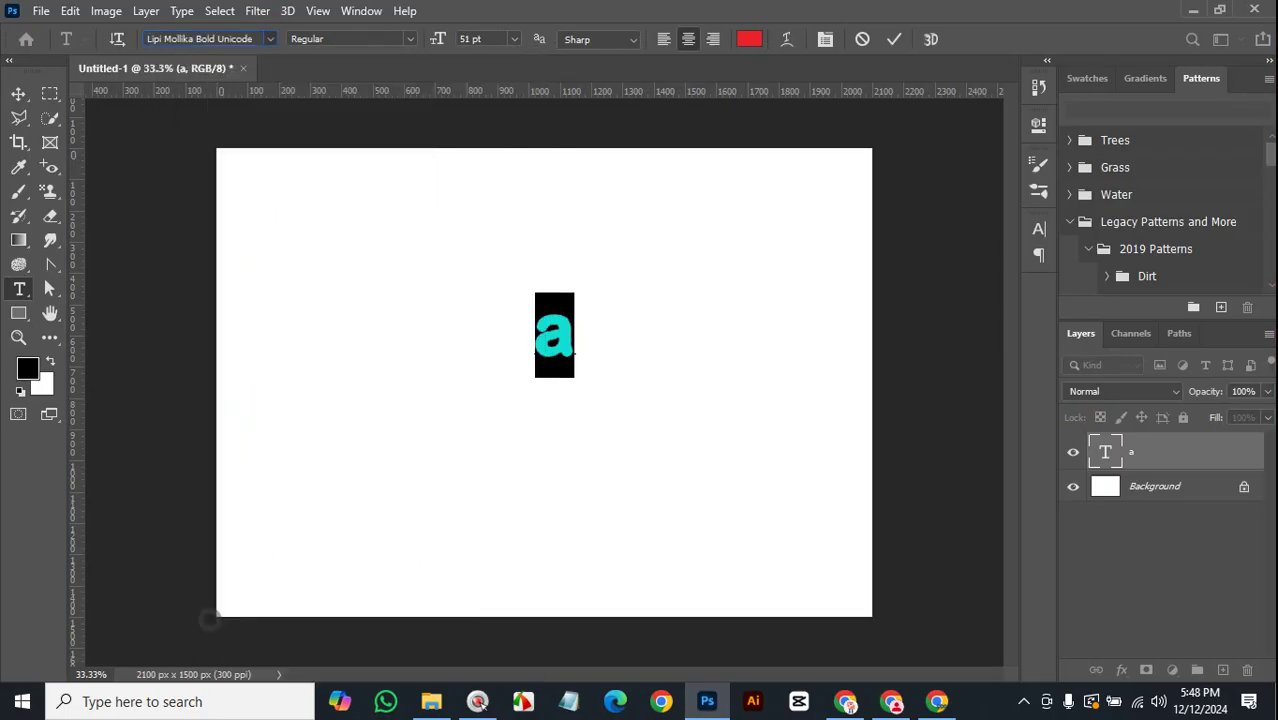
left_click(18, 93)
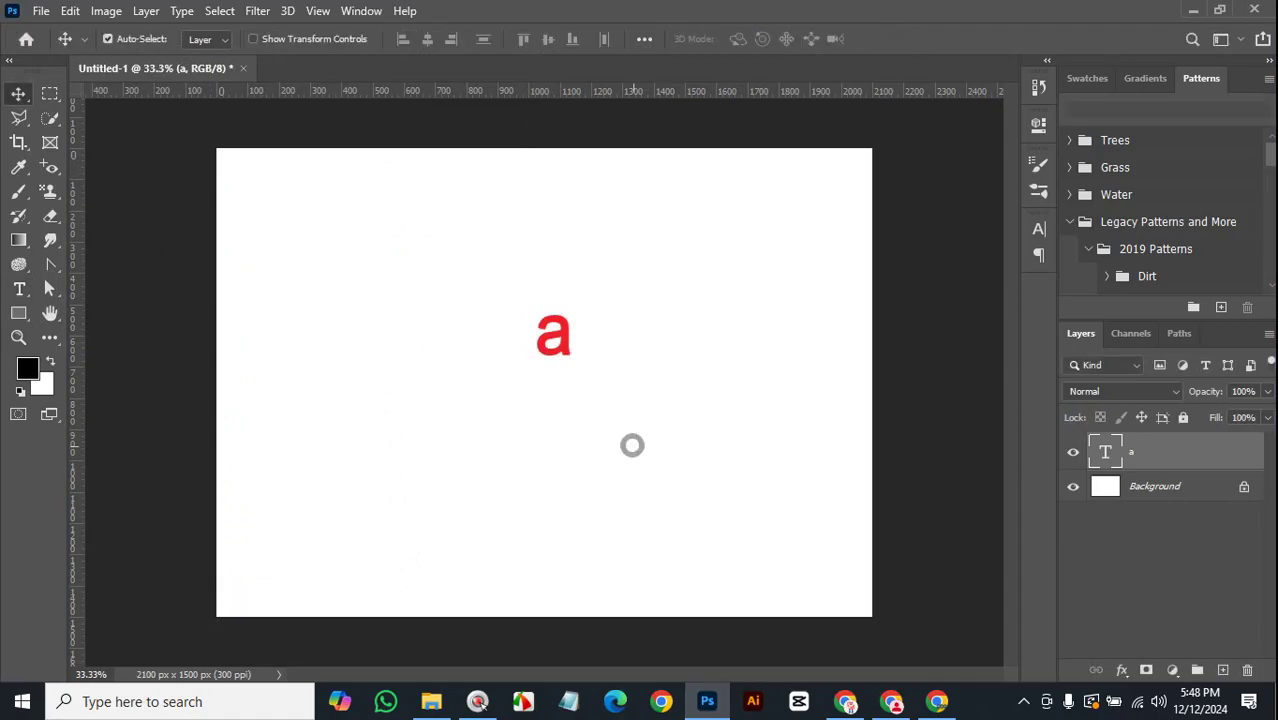
Scale the letter "a" up to about 40% of the canvas height, shift it slightly down, and deselect its layer.
key("ctrl+t")
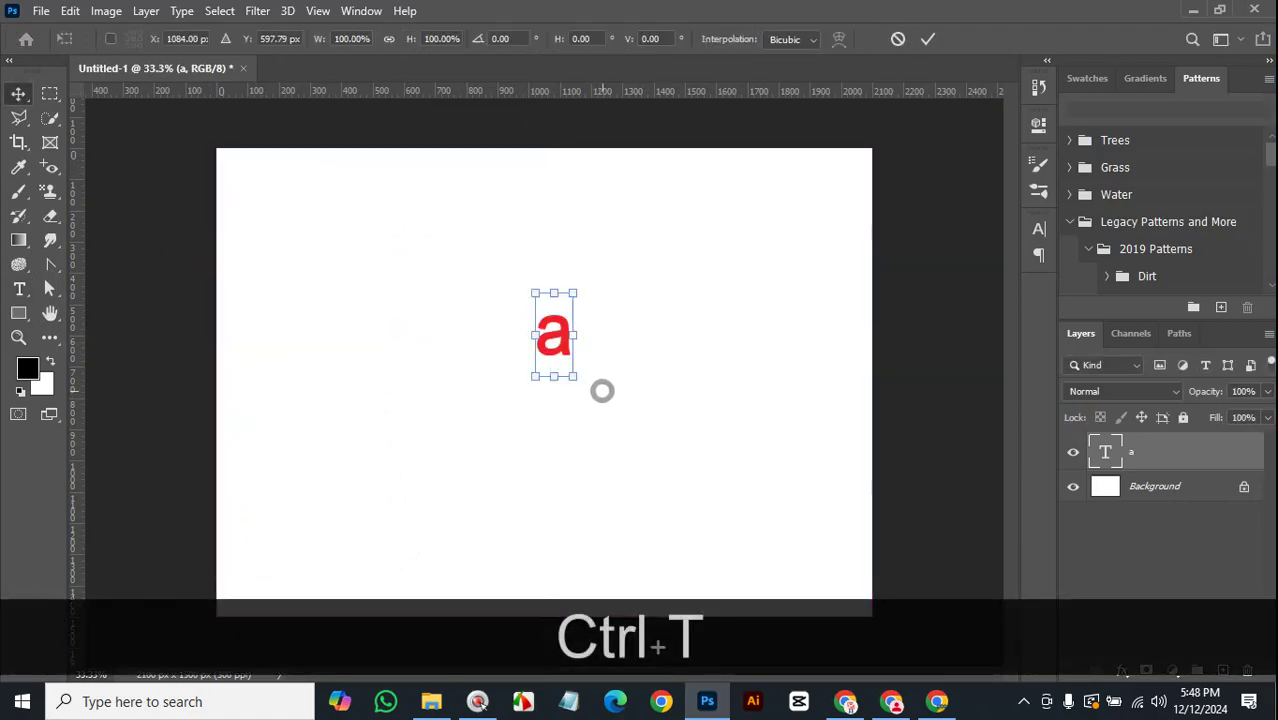
left_click_drag(574, 377, 692, 538)
left_click_drag(613, 374, 615, 455)
left_click(927, 39)
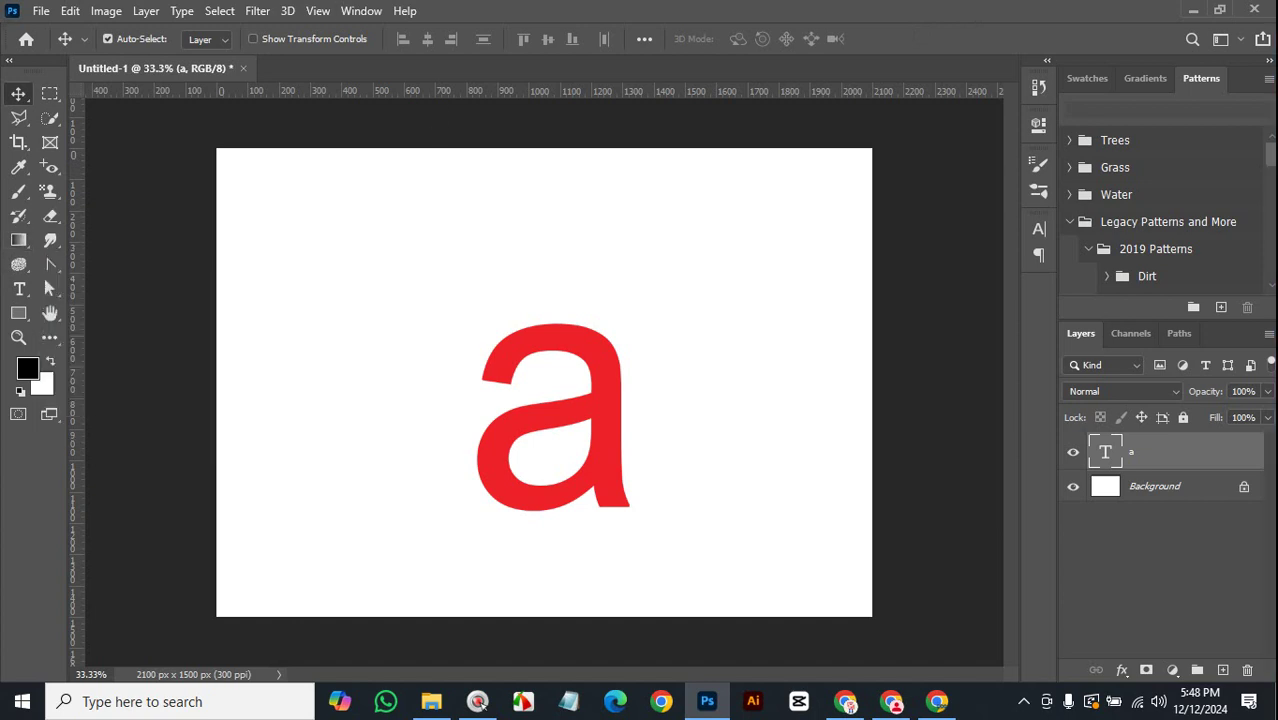
left_click(18, 93)
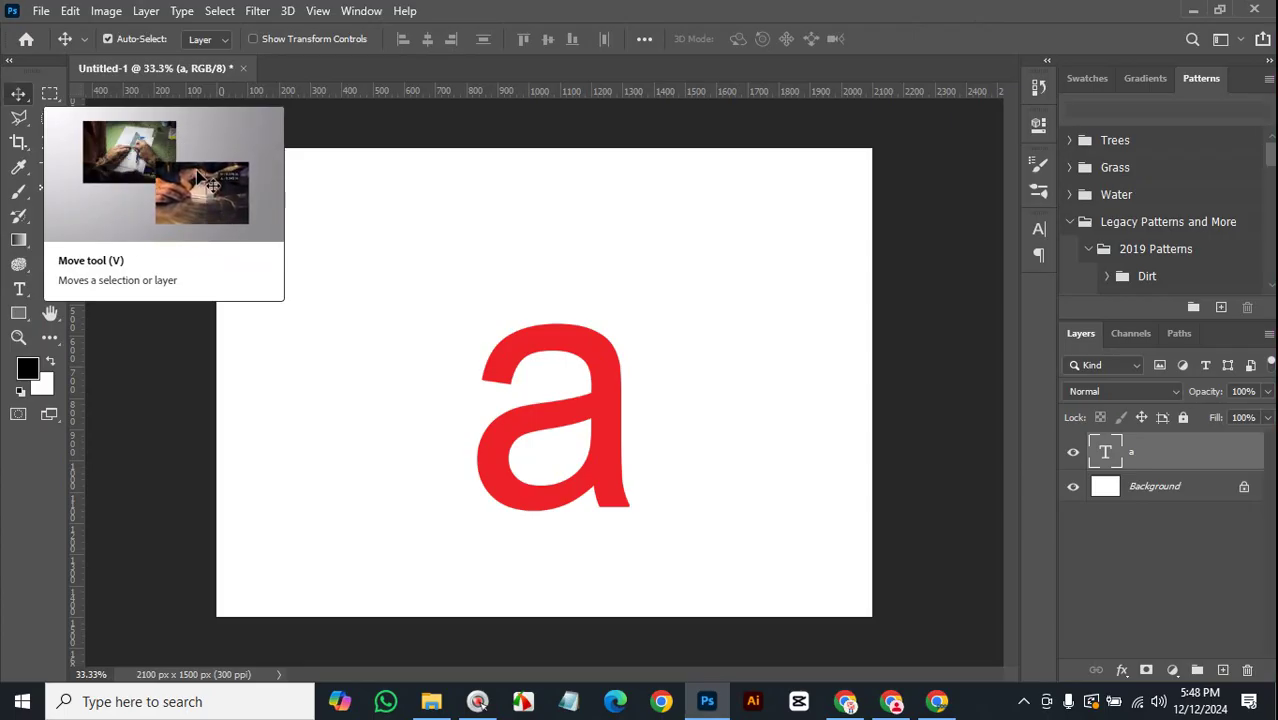
left_click(390, 350)
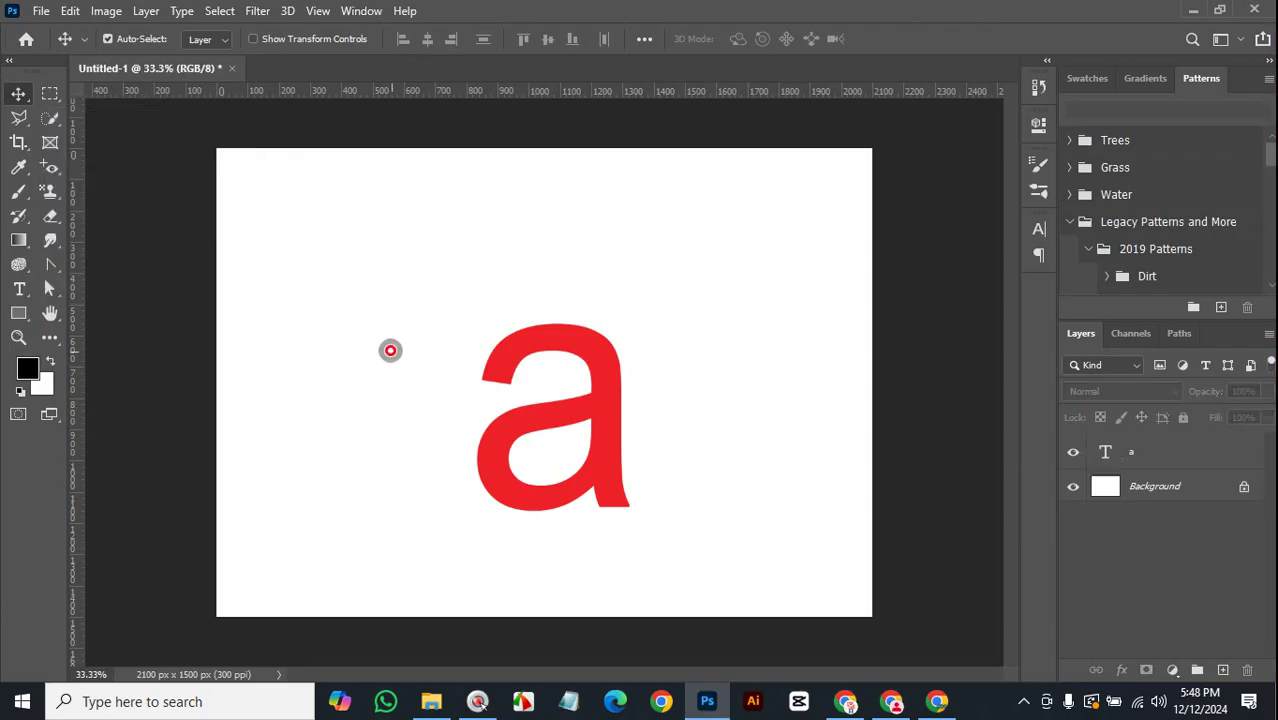
Move the enlarged letter "a" to the left part of the canvas.
key("ctrl+space")
left_click(620, 442)
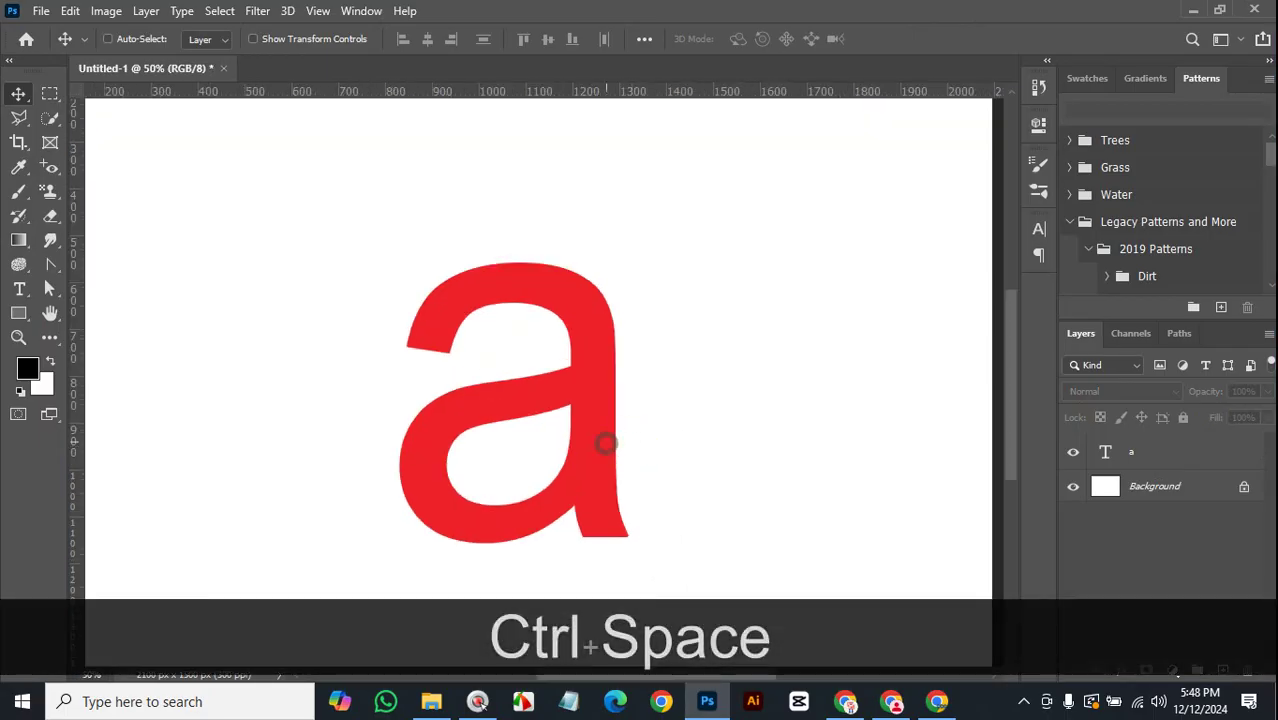
key("ctrl+alt+space")
left_click(568, 408)
left_click(570, 400)
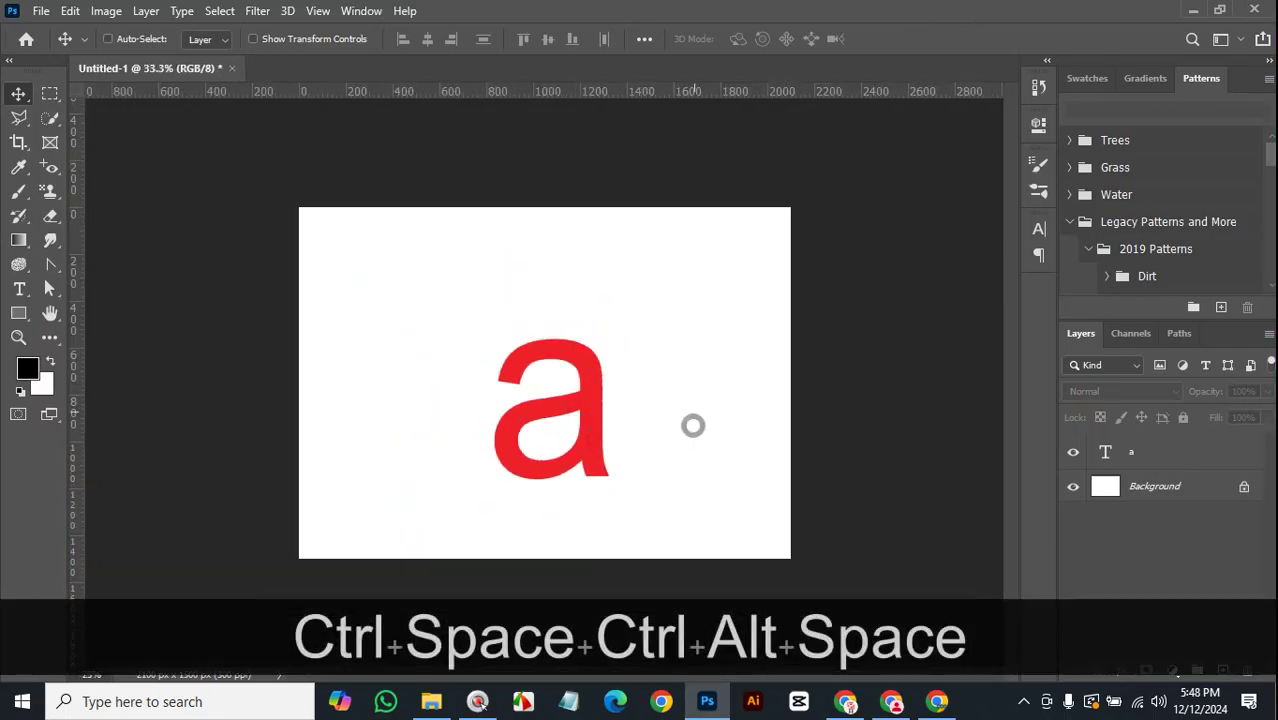
key("ctrl+space")
left_click(585, 413)
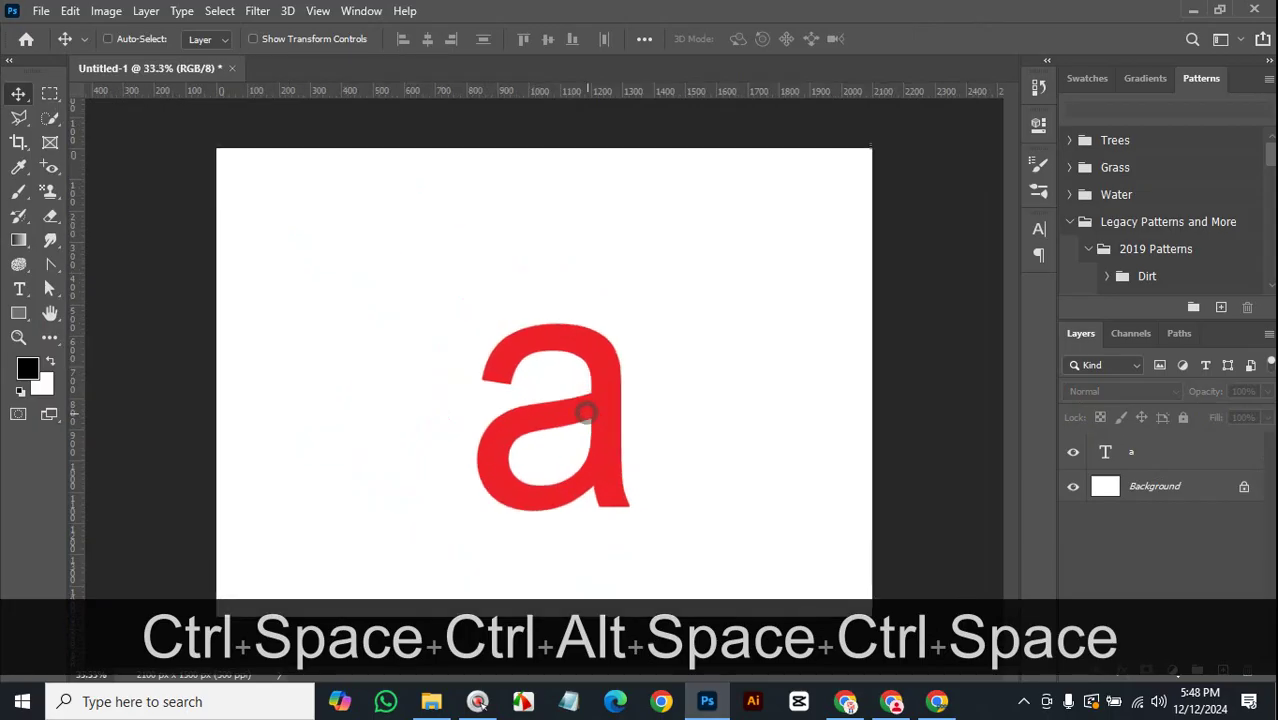
left_click(587, 413)
left_click_drag(698, 405, 870, 401)
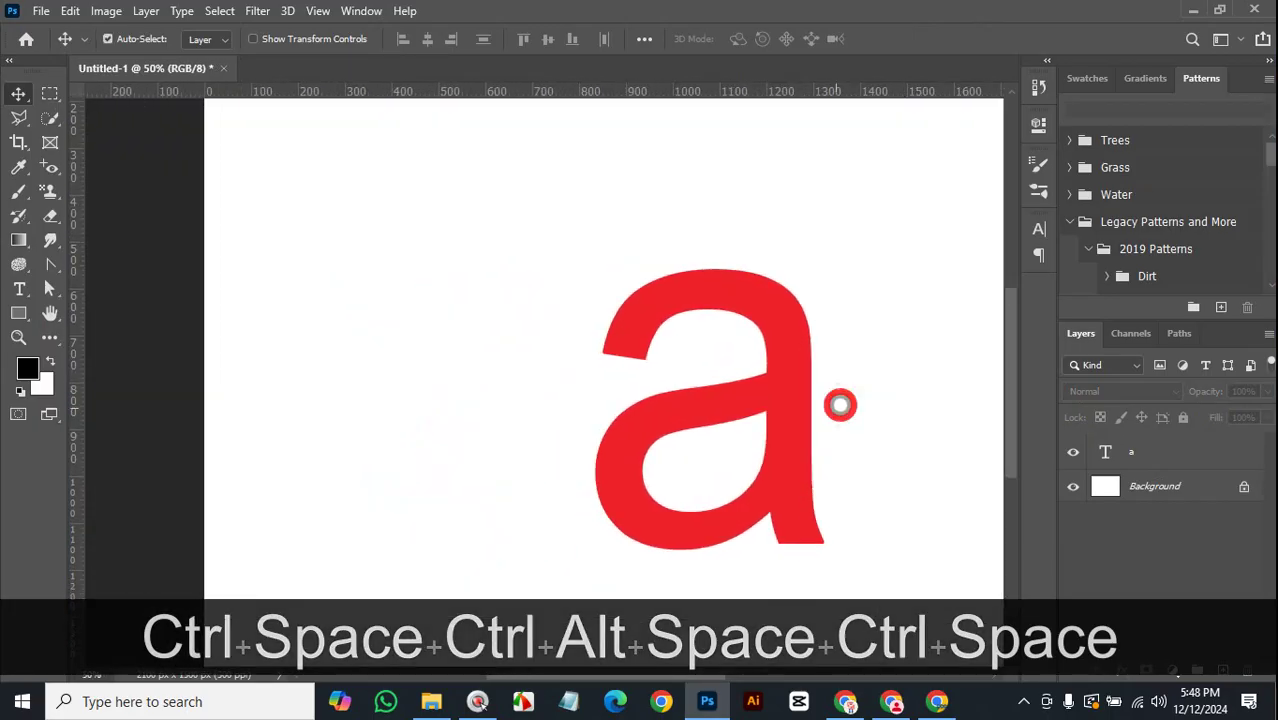
left_click(791, 415, "ctrl")
left_click_drag(791, 415, 548, 400)
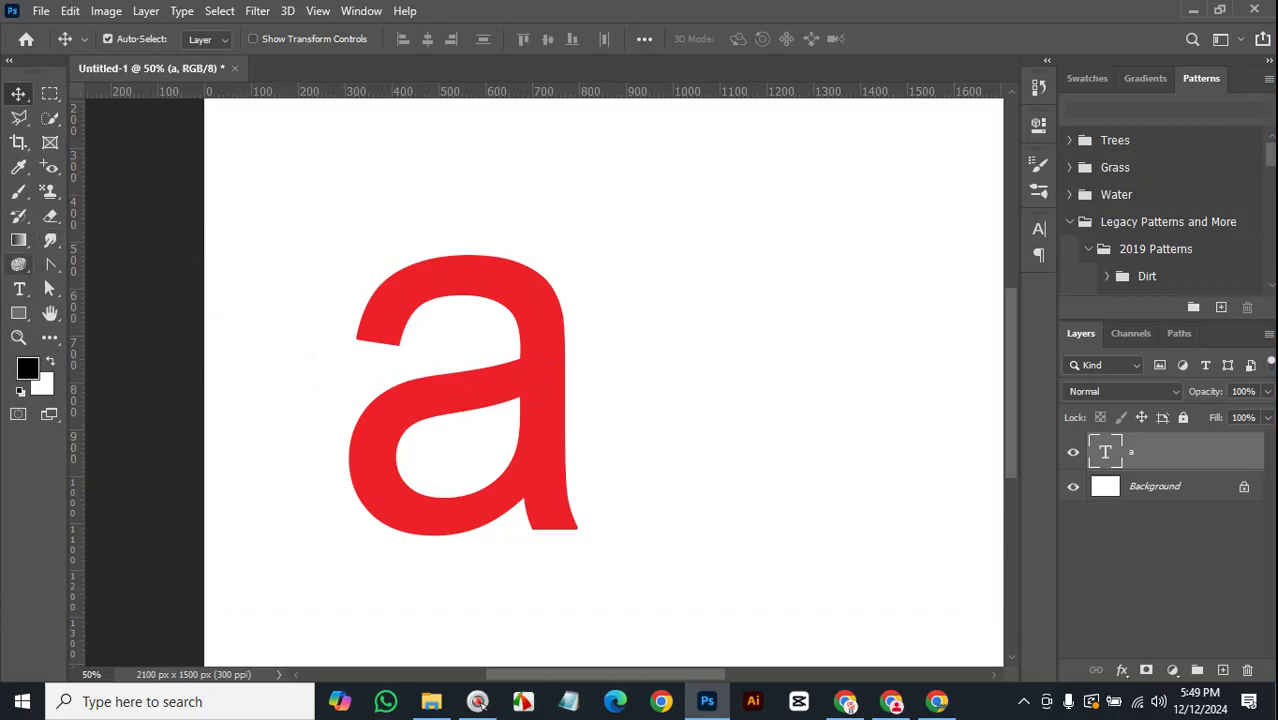
Set up the Pen tool in Path mode with the Exclude Overlapping Shapes path operation.
left_click(50, 264)
left_click(122, 264)
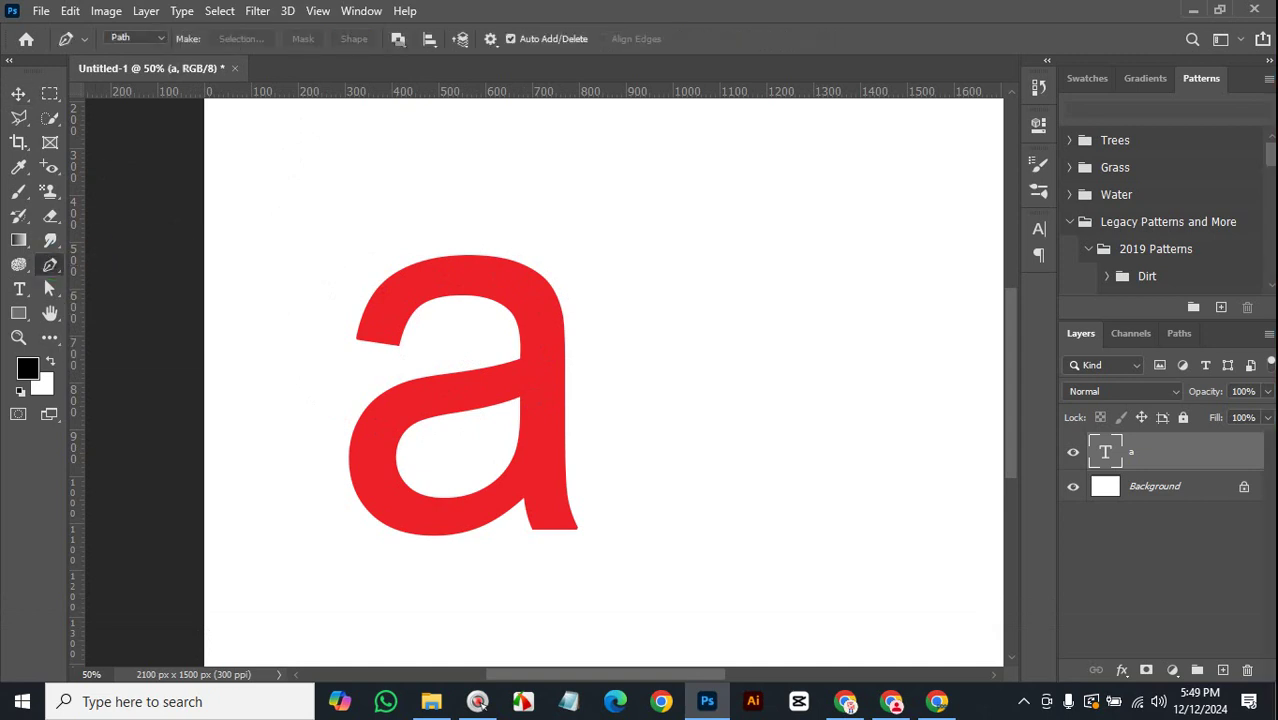
left_click(398, 38)
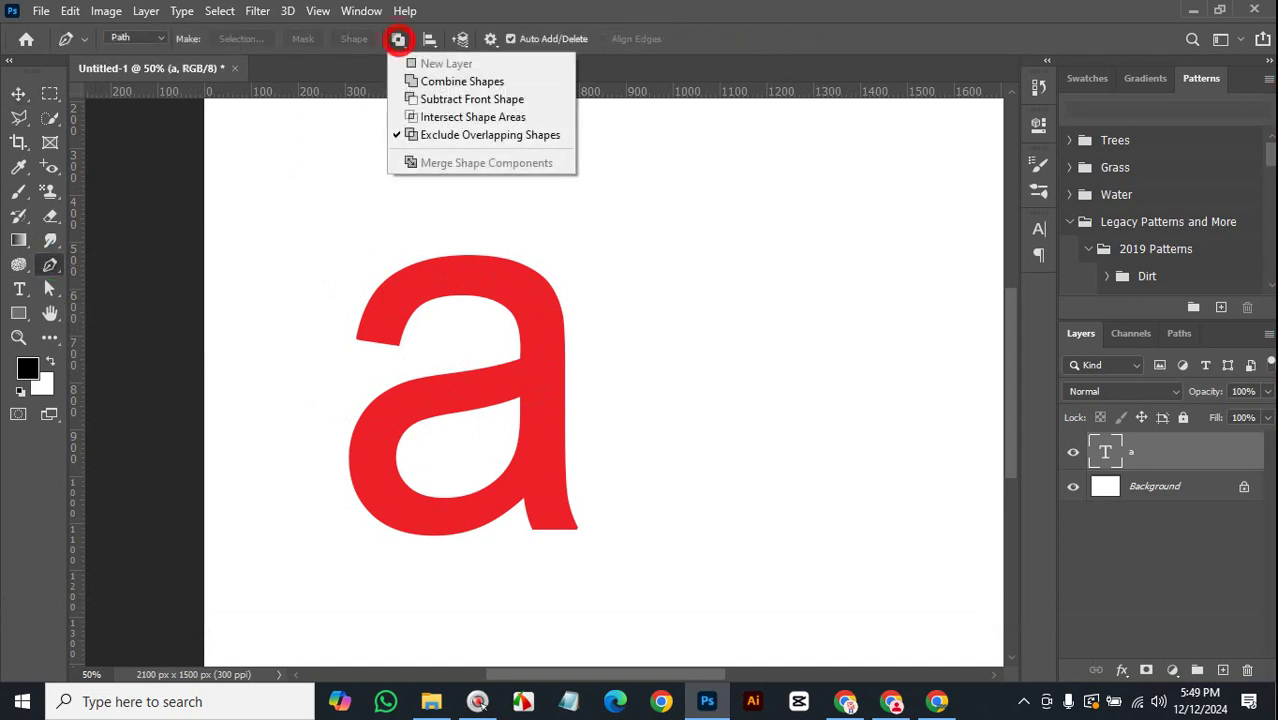
left_click(460, 135)
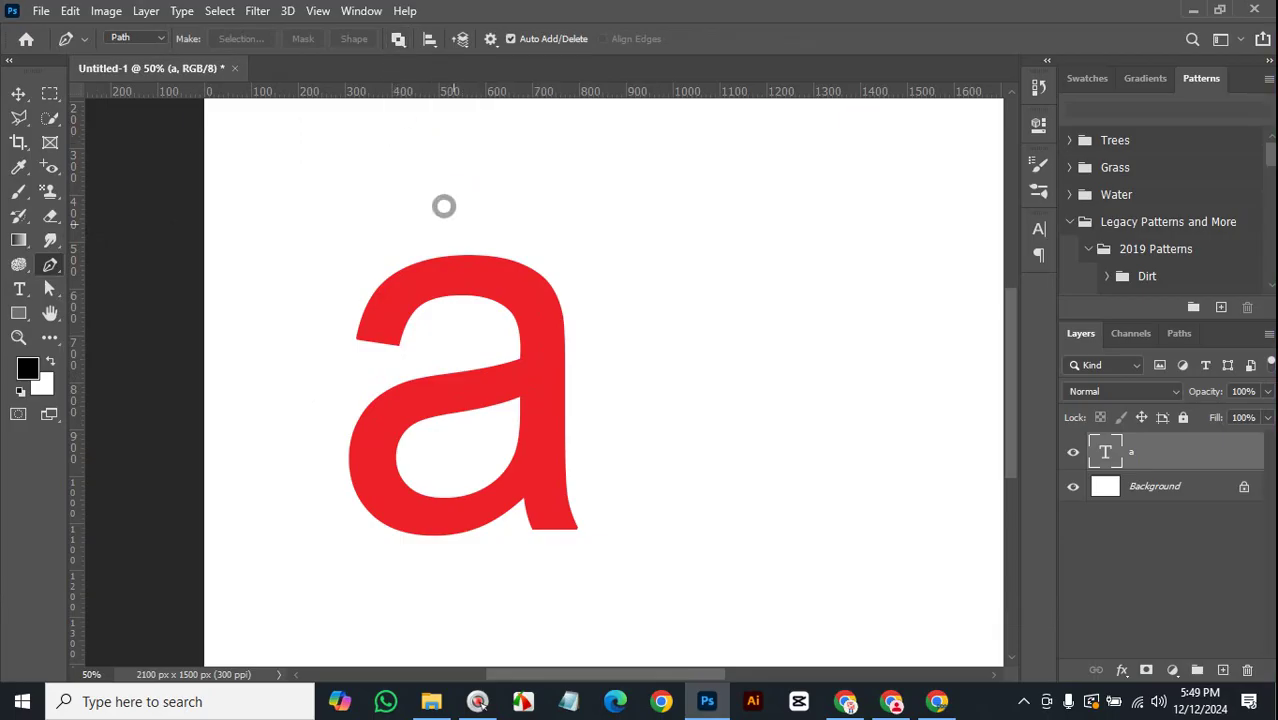
Trace the straight bottom edge of the letter's stem with a path segment from its right corner to its left corner.
key("ctrl+space")
left_click(488, 382)
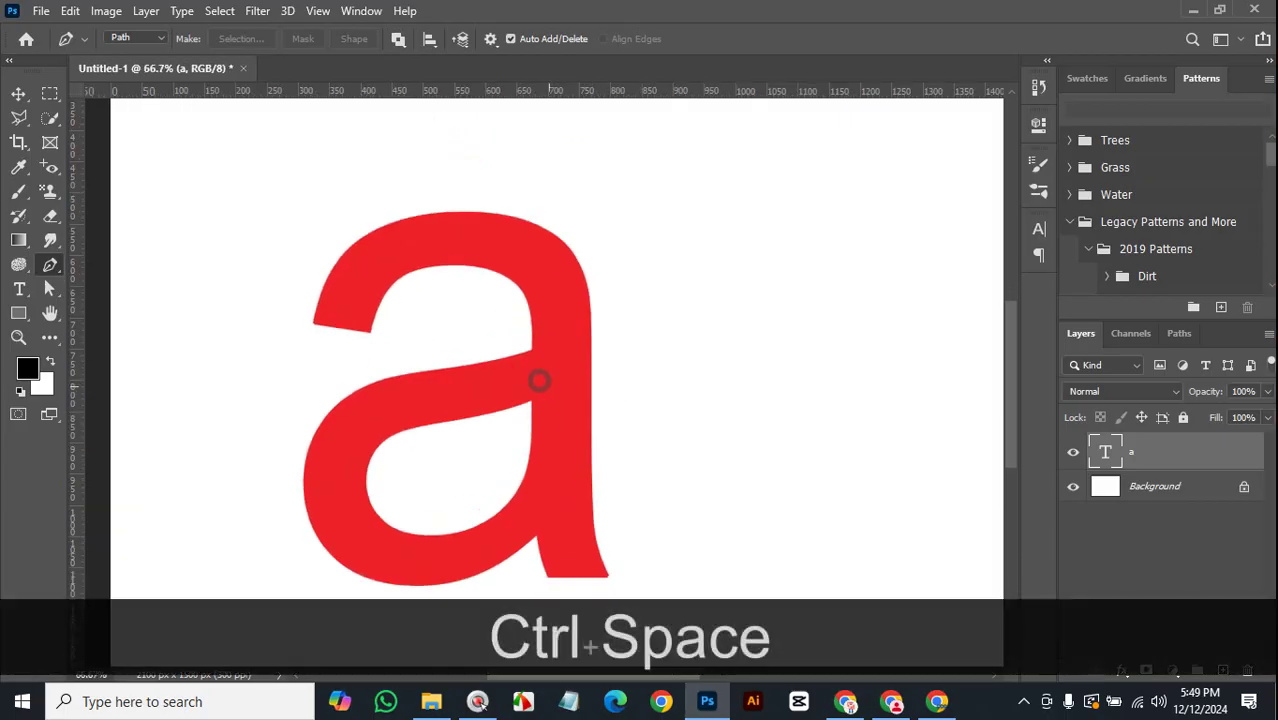
left_click(539, 379)
left_click_drag(559, 403, 589, 262)
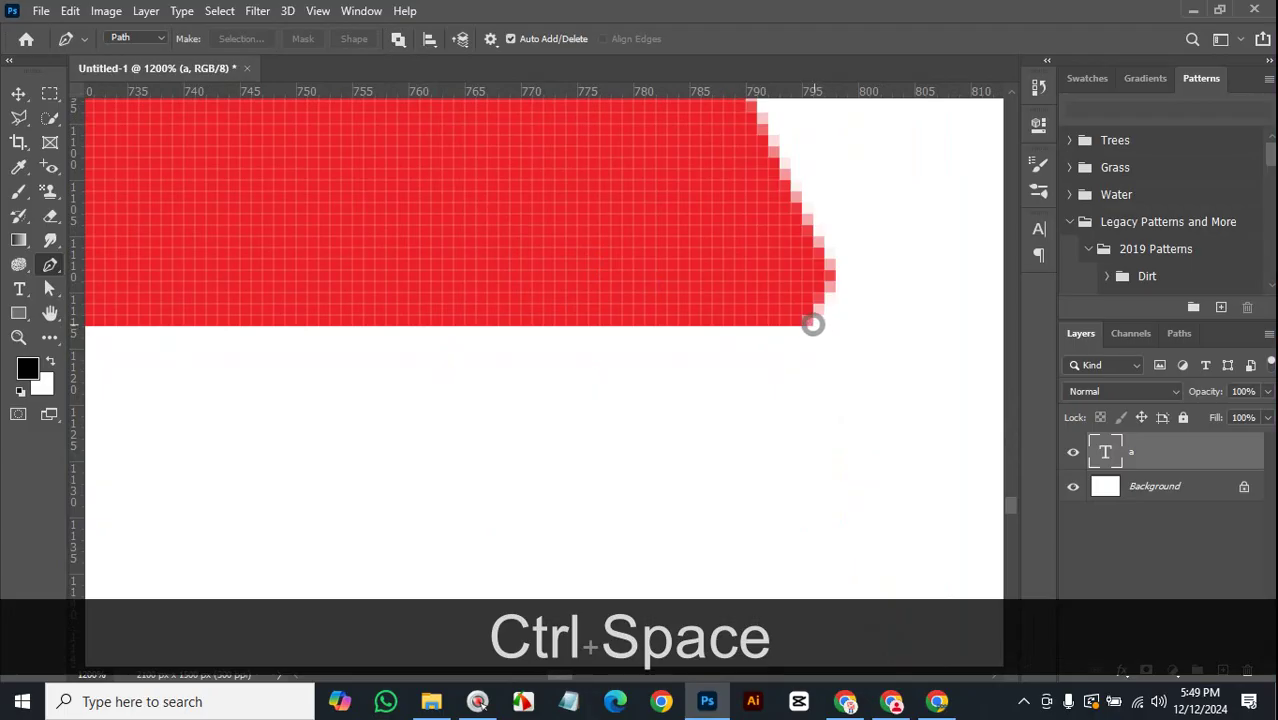
left_click(812, 326)
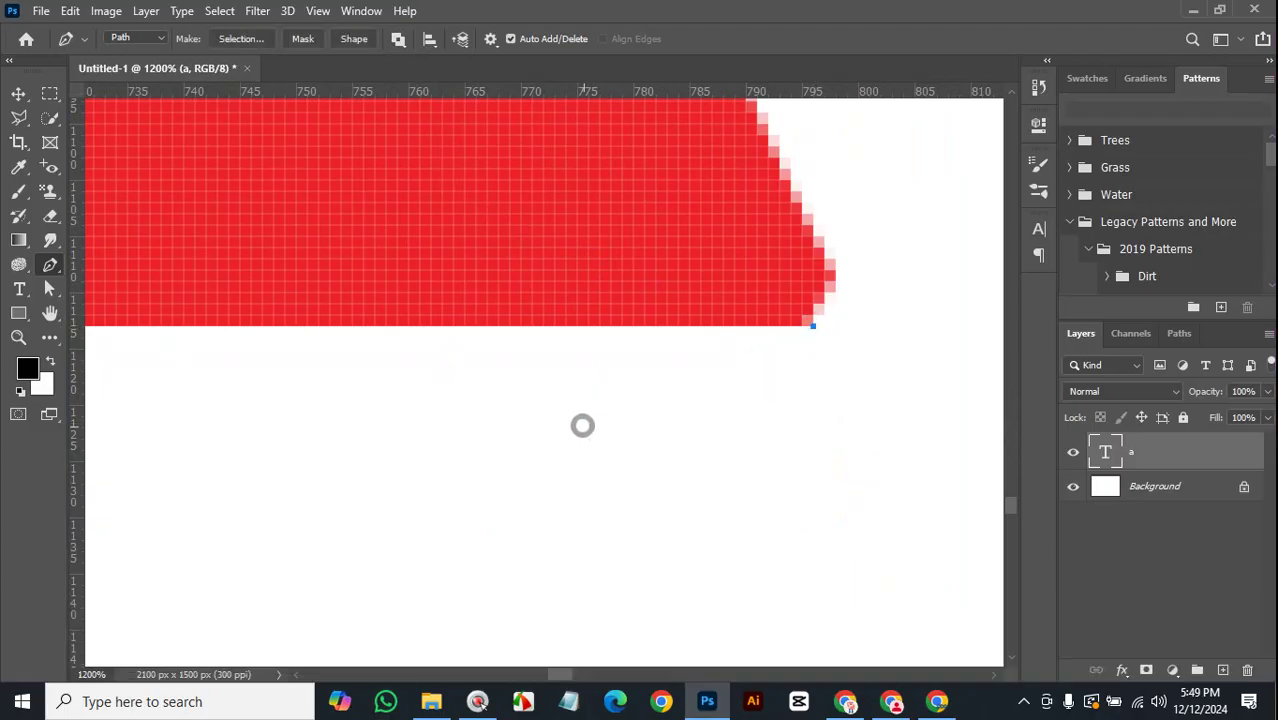
key("space")
left_click_drag(387, 306, 645, 311)
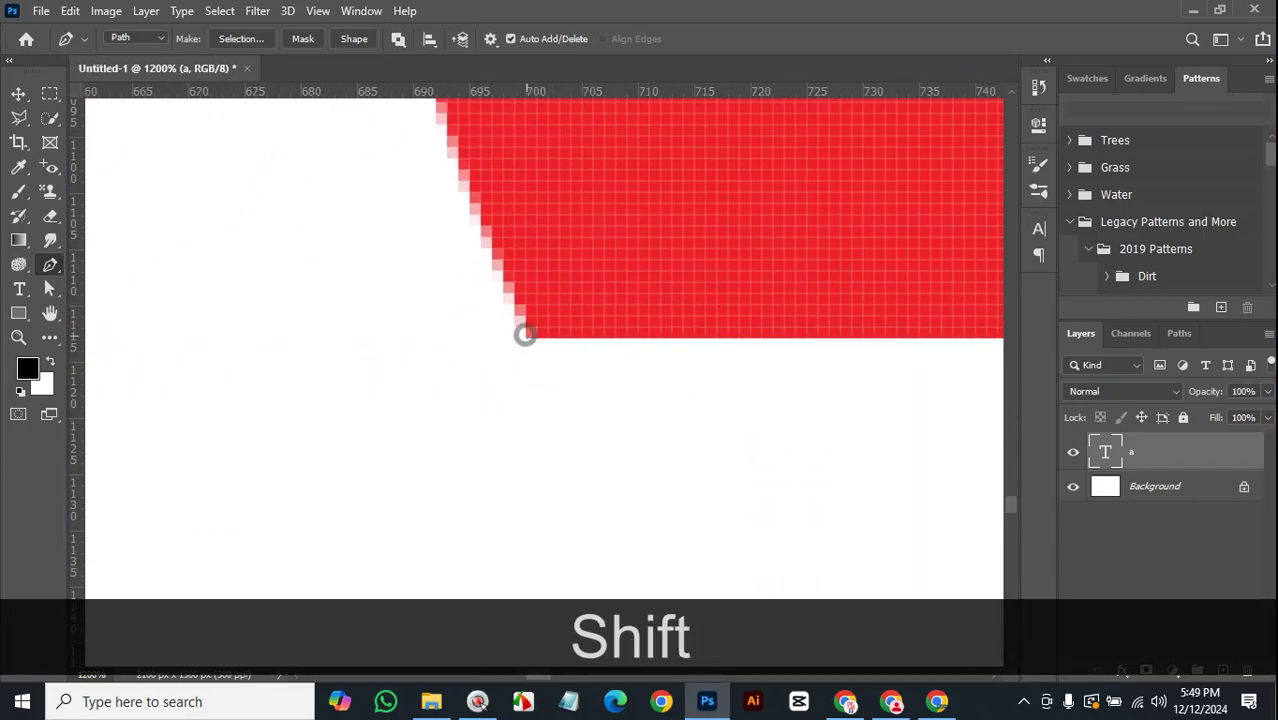
left_click(525, 337, "shift")
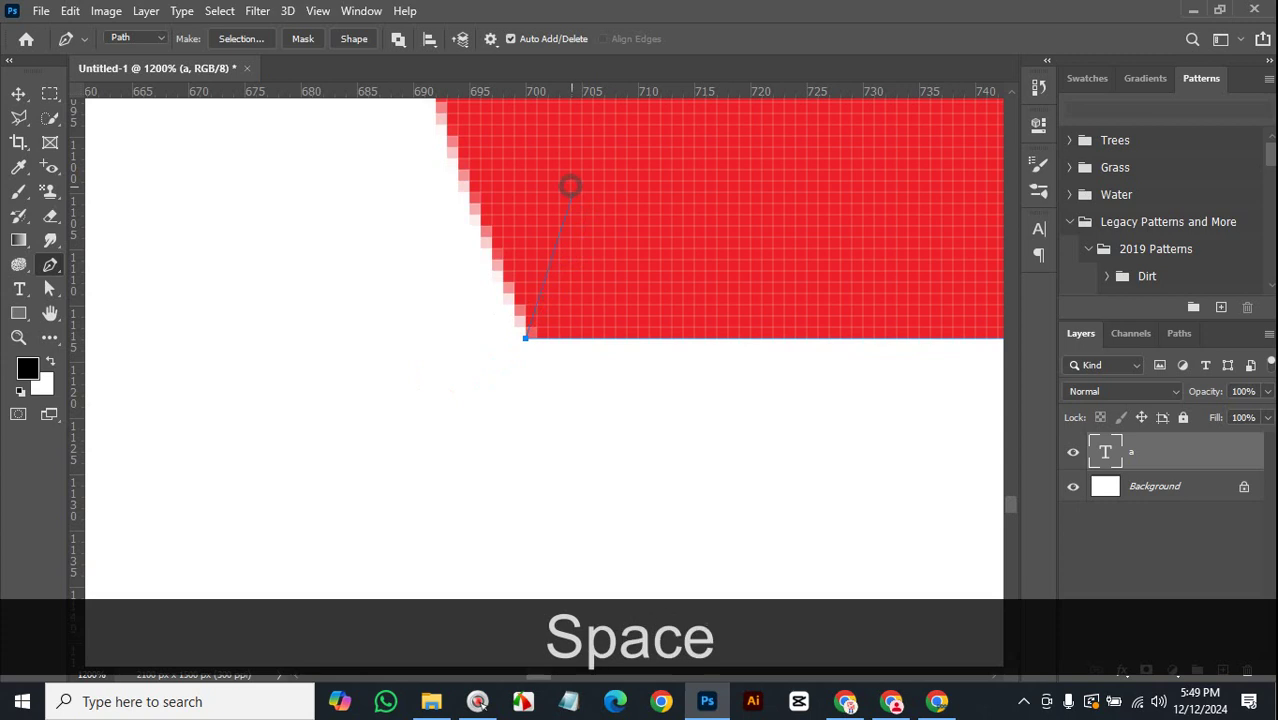
Trace the curved edge of the stem's foot from its bottom-left corner up to the notch beside the bowl, bending the segment to match.
left_click_drag(571, 186, 633, 385)
left_click(595, 305, "ctrl+alt")
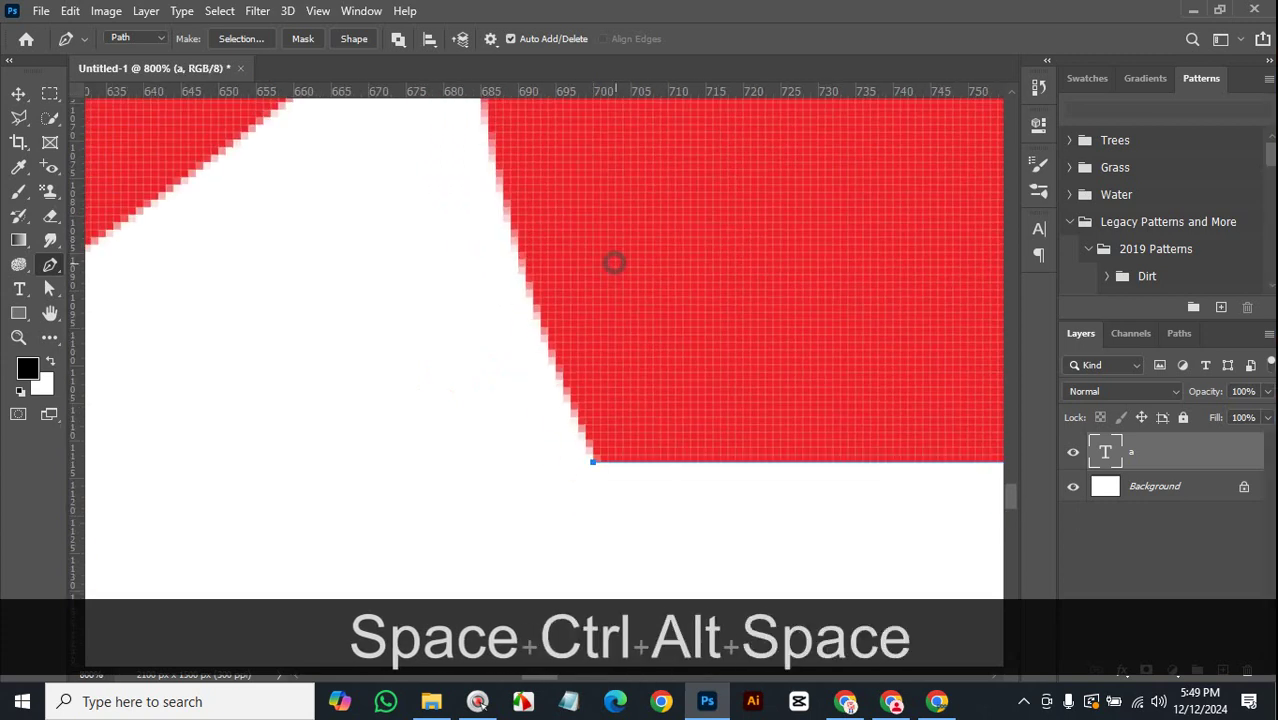
left_click_drag(618, 252, 689, 369)
left_click_drag(683, 305, 696, 374)
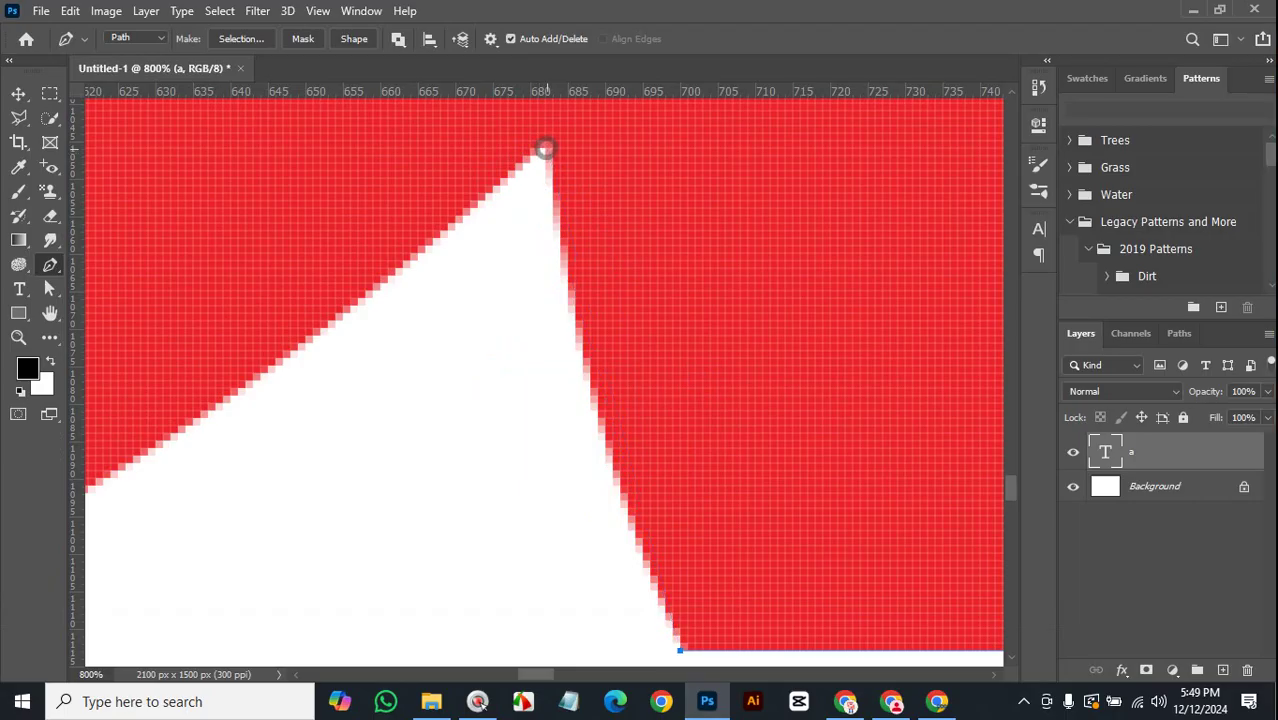
left_click_drag(545, 138, 528, 248)
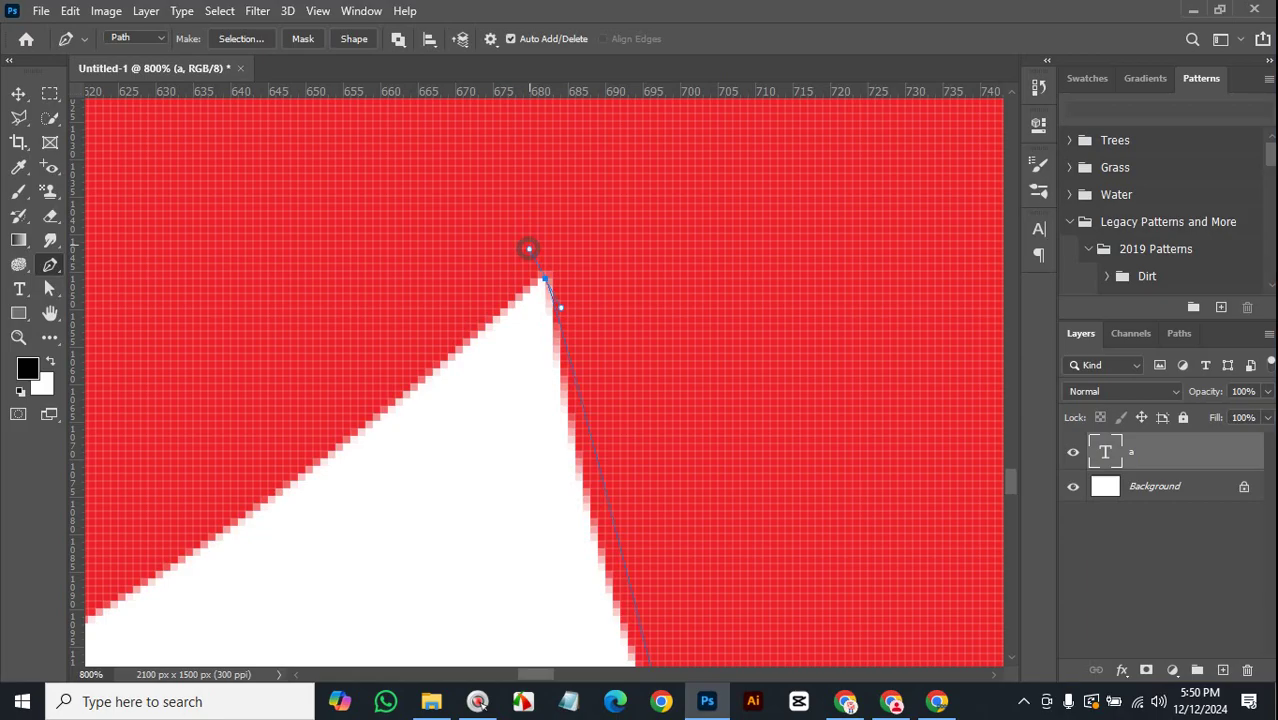
scroll(643, 395, "down", 3)
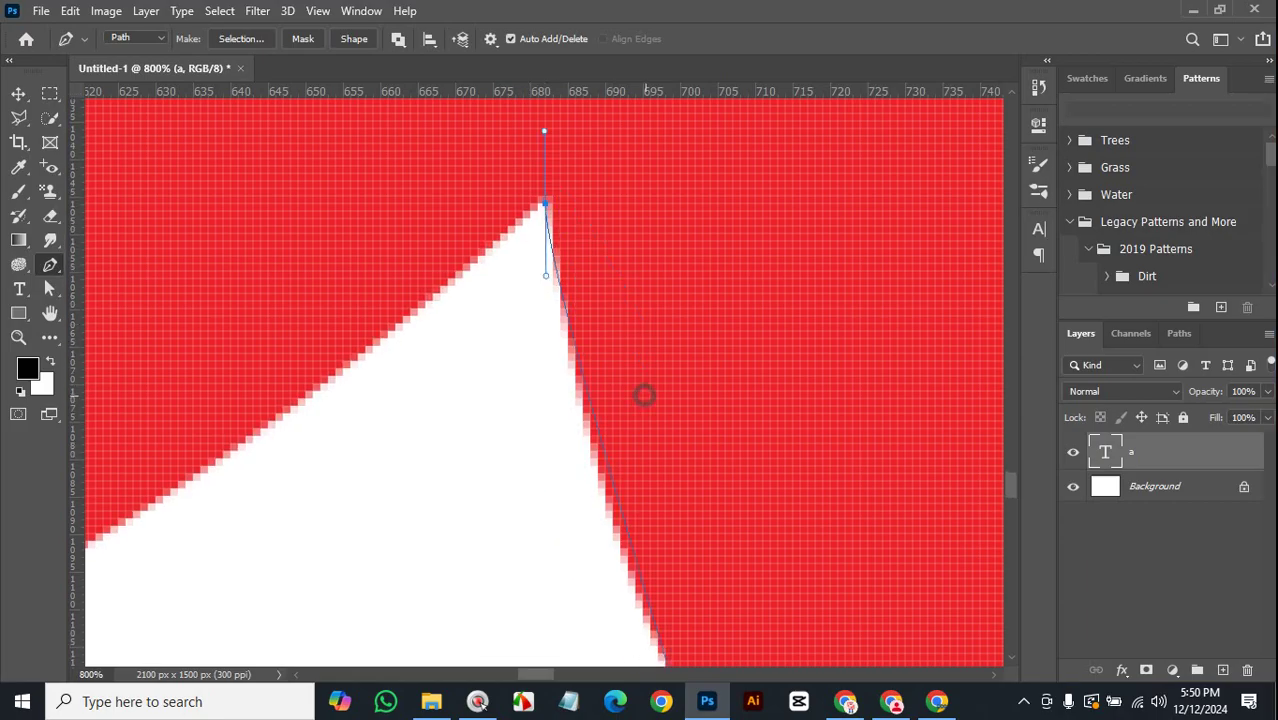
key("ctrl")
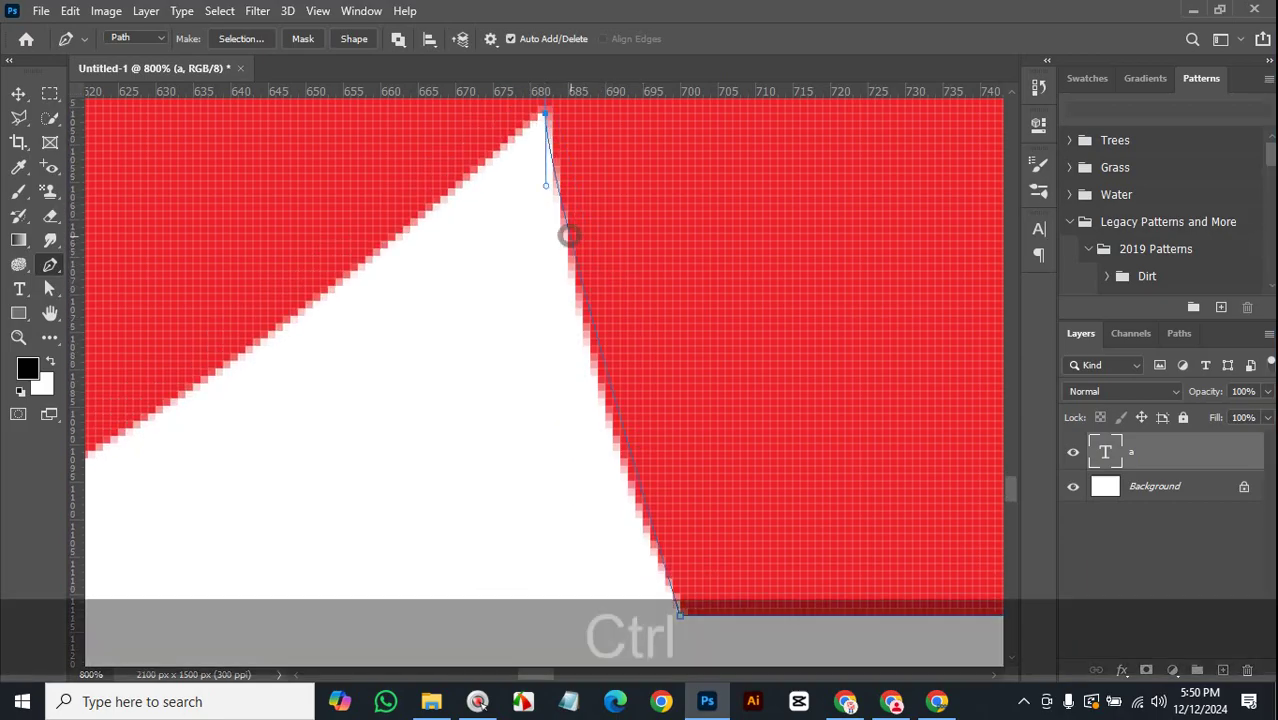
left_click_drag(546, 186, 583, 398)
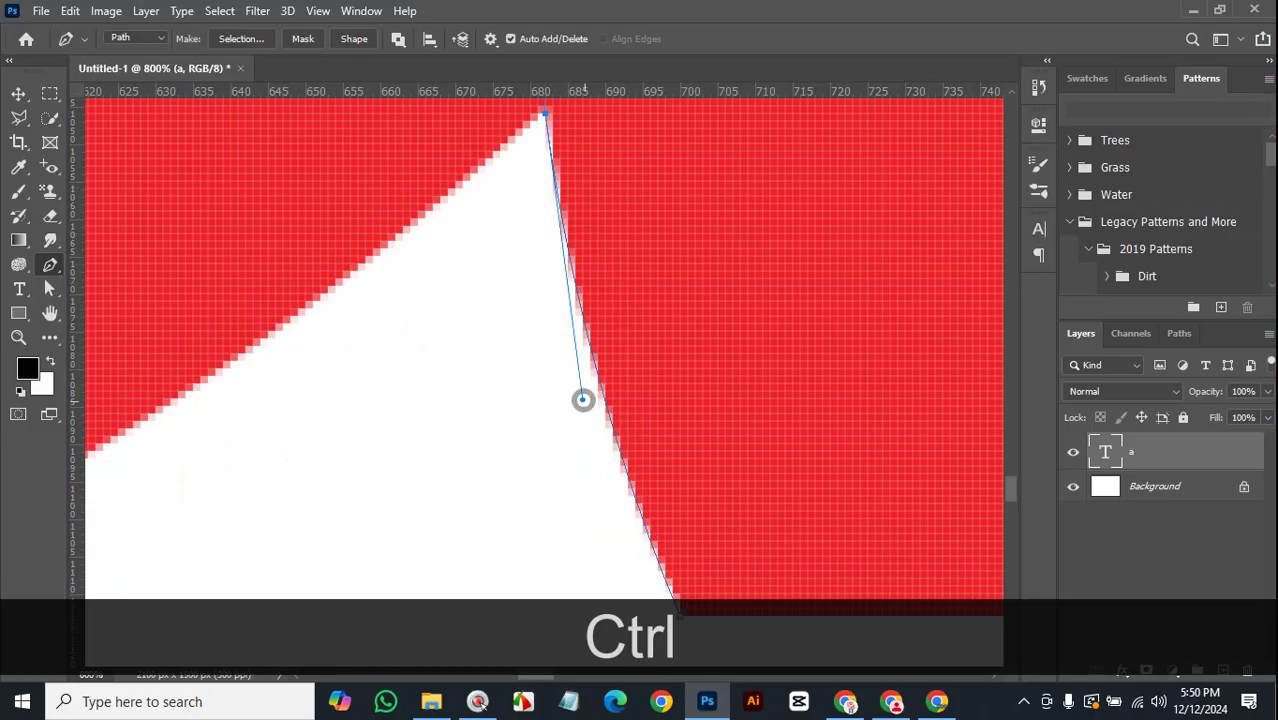
Remove the outgoing direction handle from the anchor at the notch between the stem and bowl.
key("space")
left_click_drag(534, 171, 810, 354)
key("ctrl")
key("space")
left_click(793, 351, "ctrl")
left_click(790, 340, "ctrl")
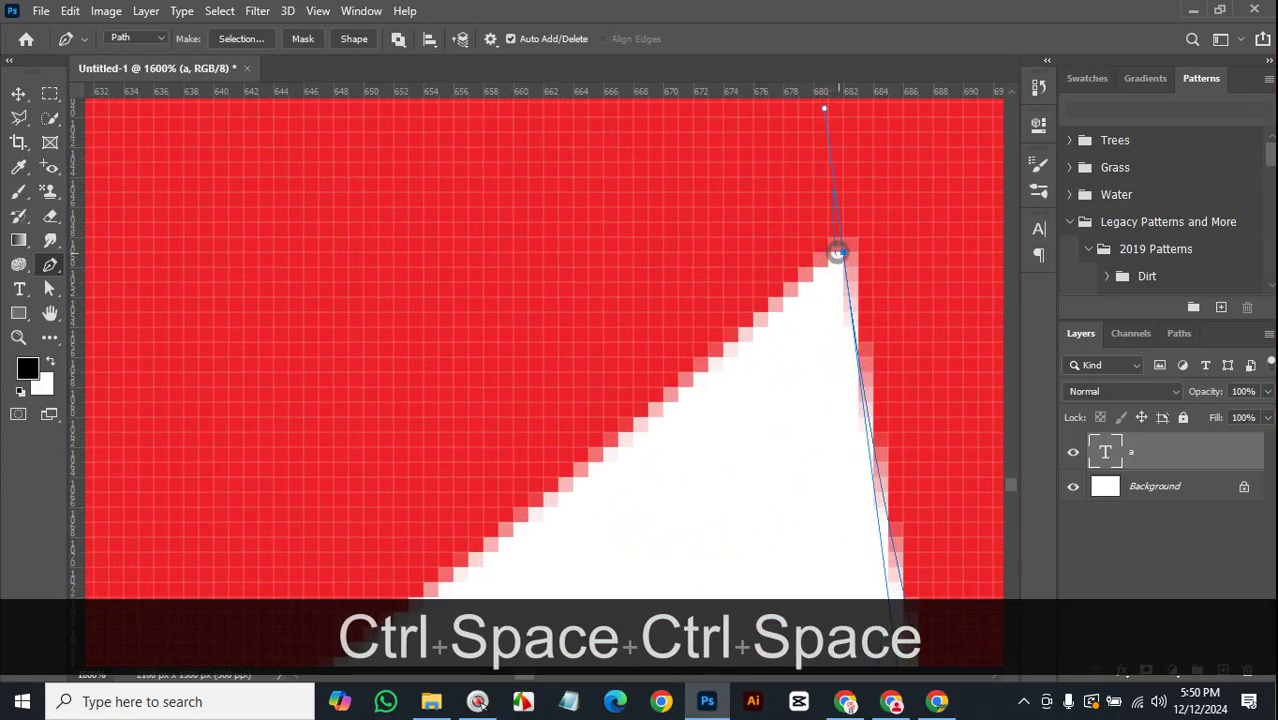
key("alt")
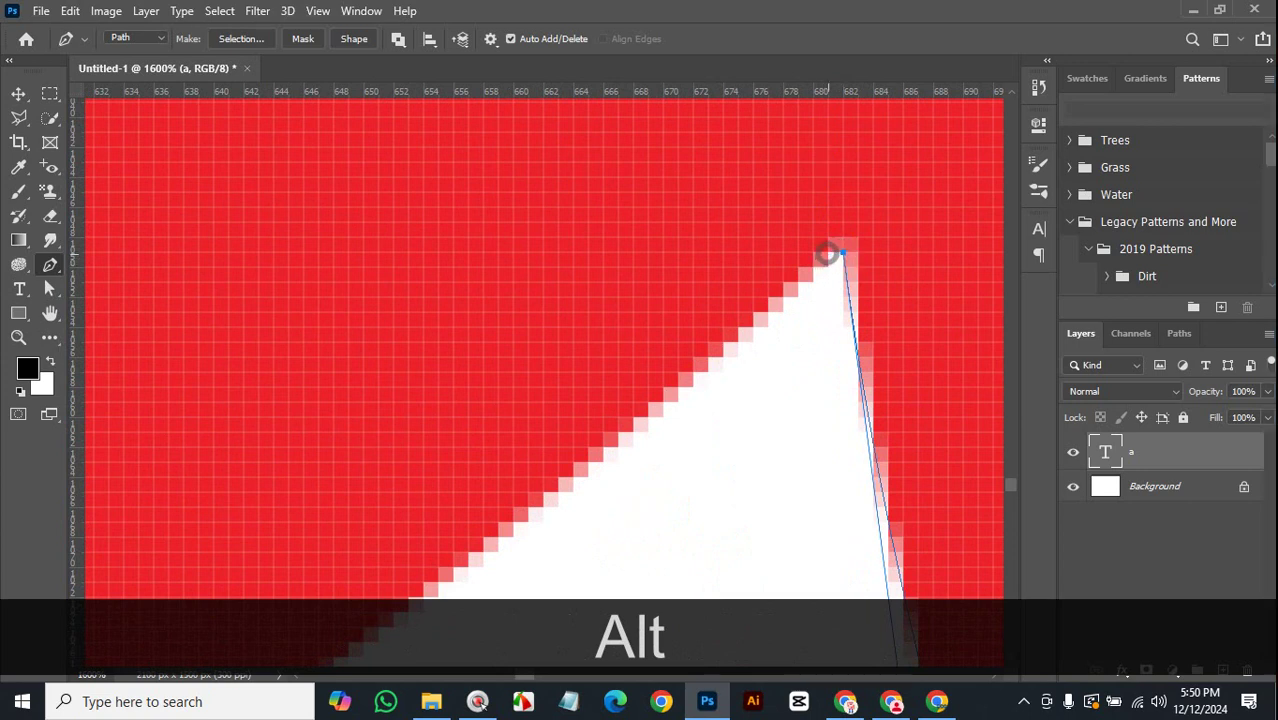
Trace the bowl's lower-right edge from the notch to a smooth anchor partway down, fitting the segment to the curve.
key("space")
left_click_drag(607, 389, 699, 291)
key("ctrl+alt")
key("space")
left_click(664, 353, "alt")
left_click_drag(655, 370, 755, 234)
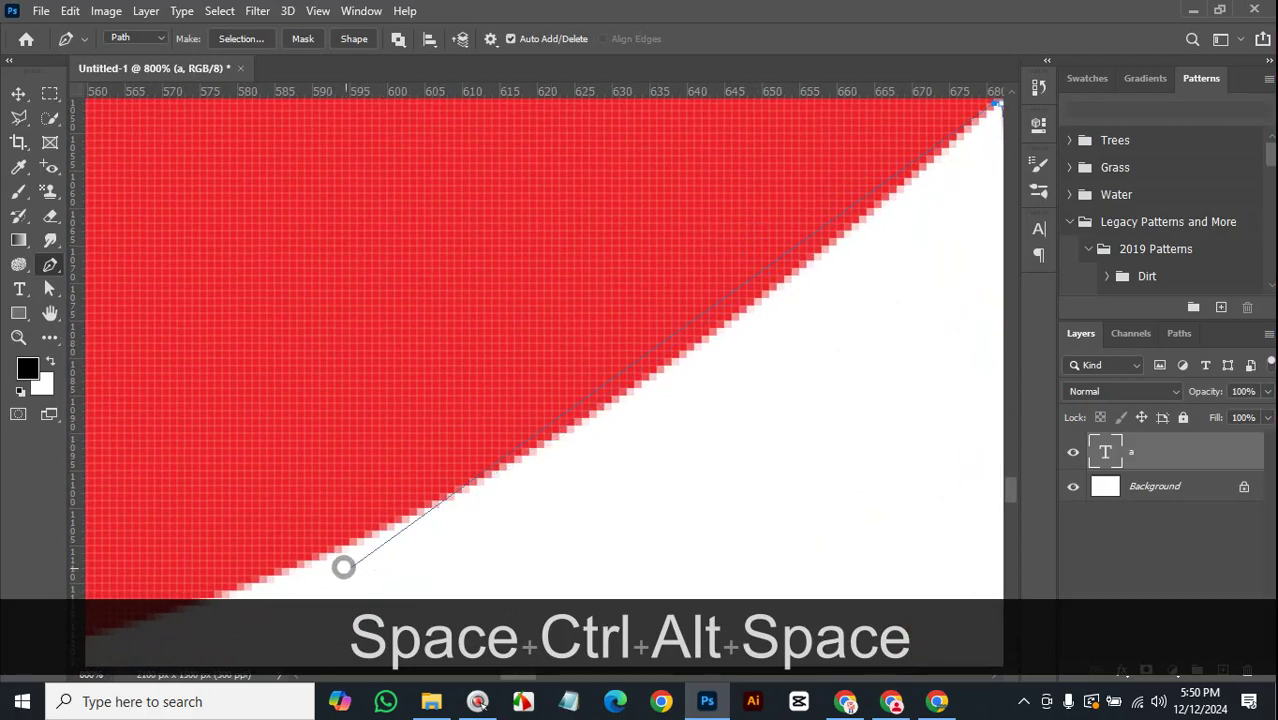
left_click(308, 567)
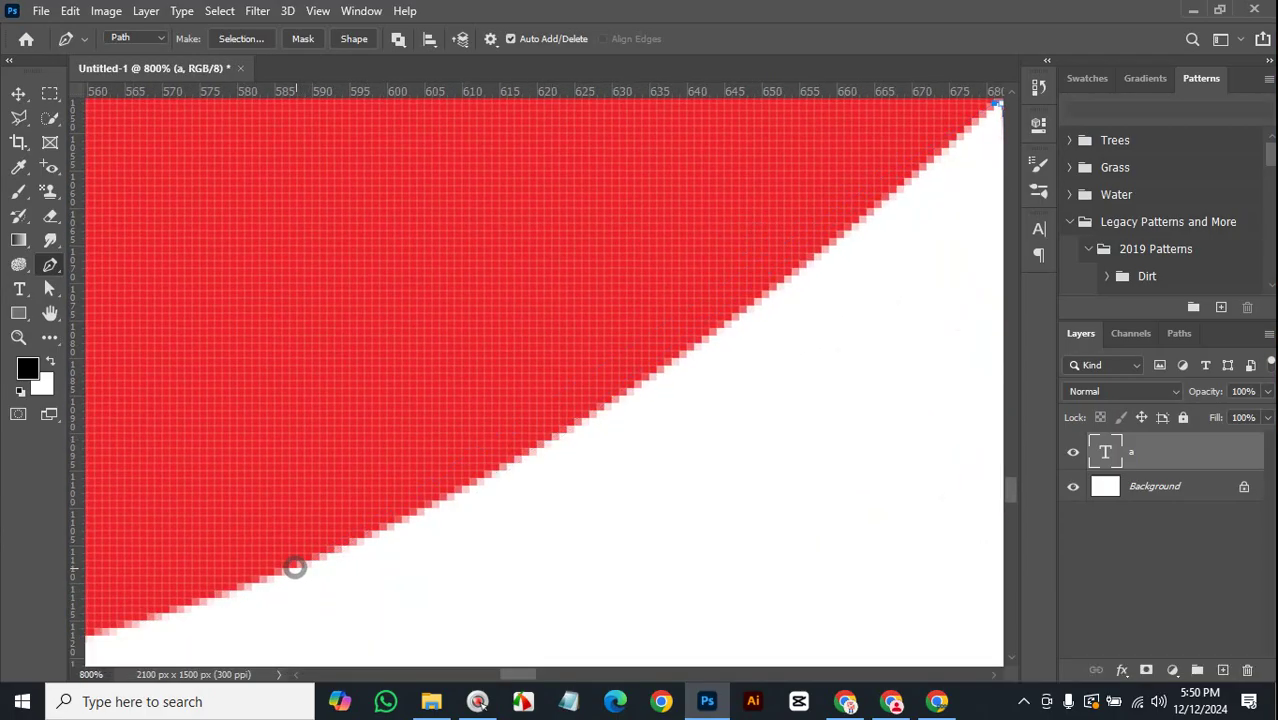
left_click_drag(270, 578, 242, 590)
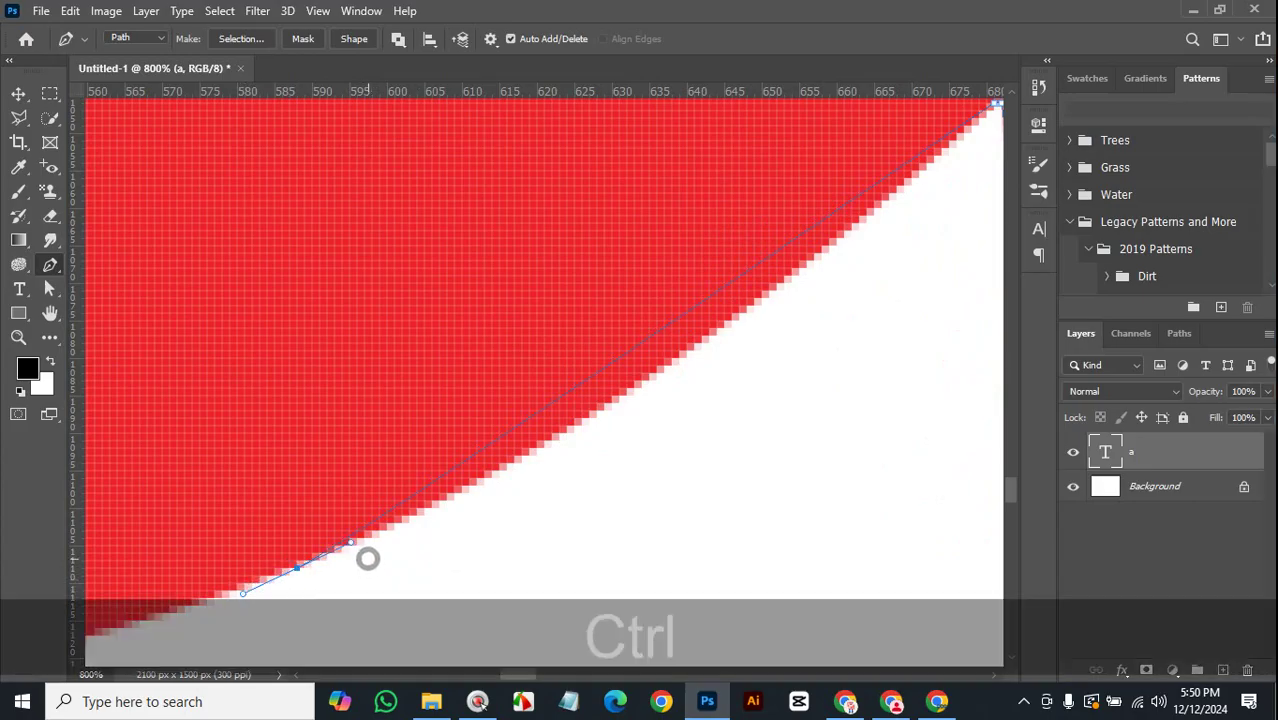
left_click_drag(349, 540, 597, 467)
Add a smooth anchor with horizontal handles at the bowl's lowest point and fit the incoming curve to the edge.
left_click_drag(394, 365, 820, 367)
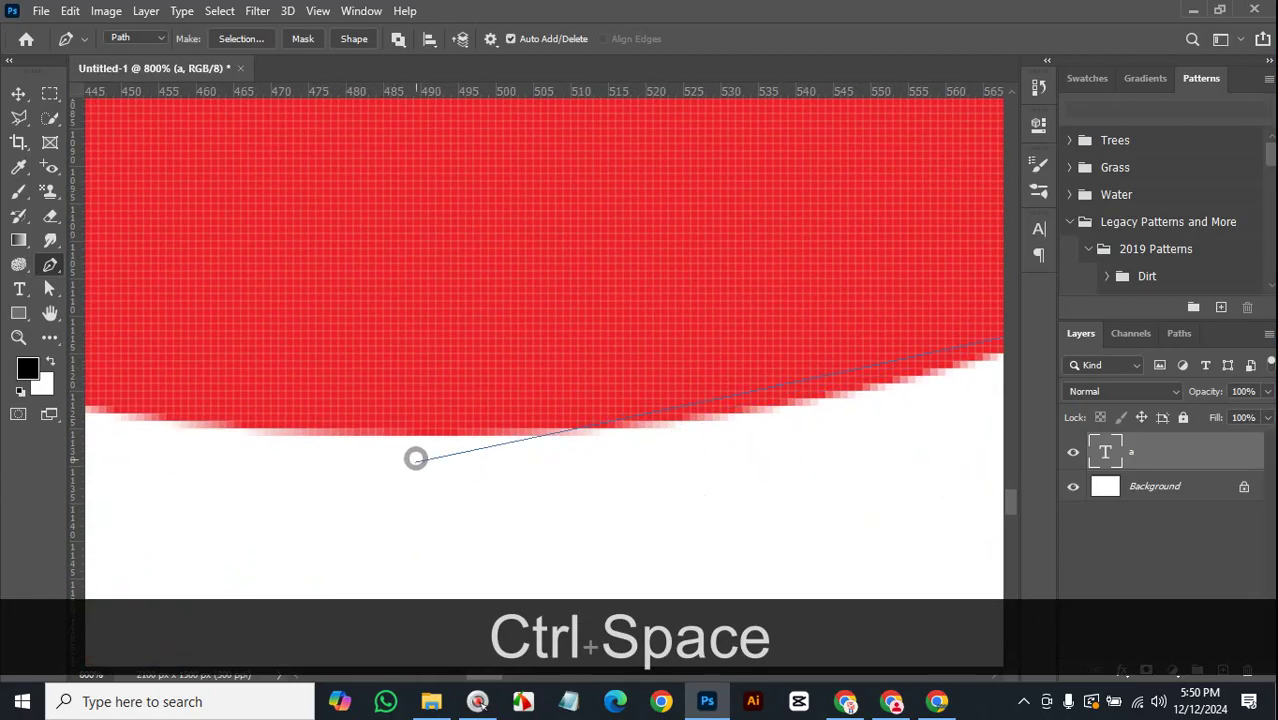
left_click_drag(427, 436, 315, 437)
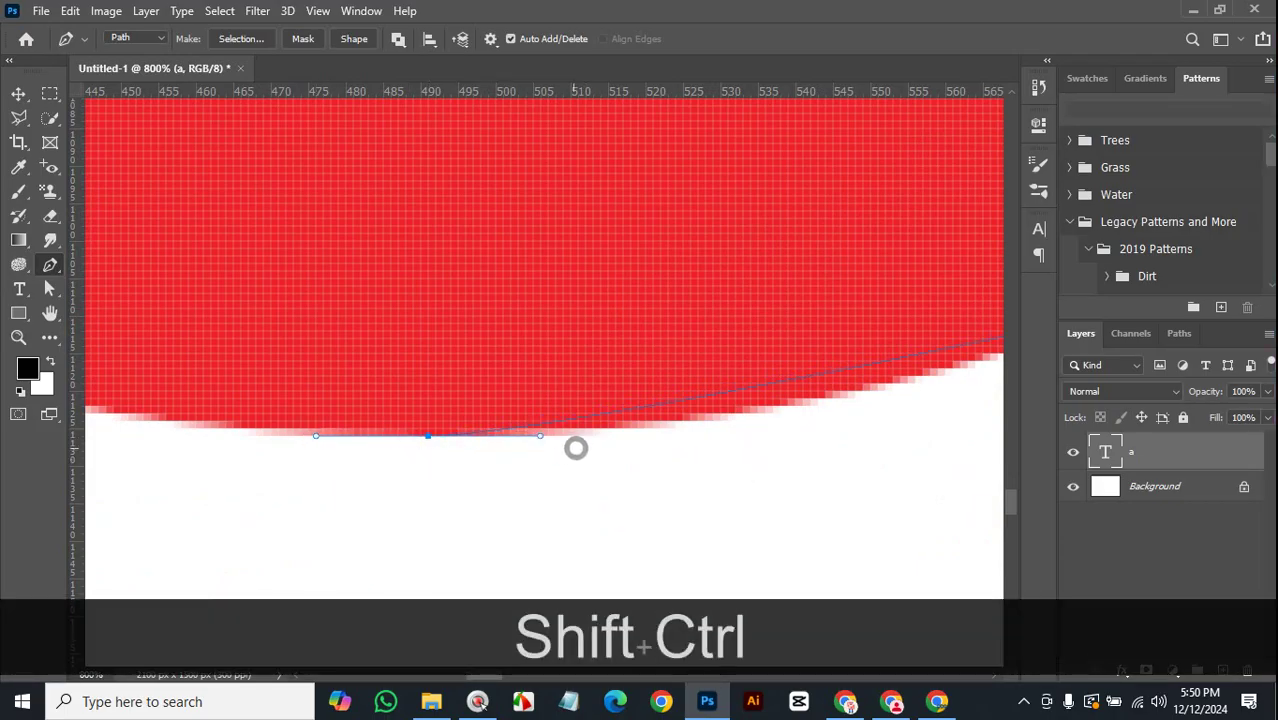
left_click_drag(540, 440, 773, 447)
Continue the path up the bowl's lower-left edge with smooth anchors, adjusting their handles to follow the outline.
left_click_drag(803, 369, 636, 505)
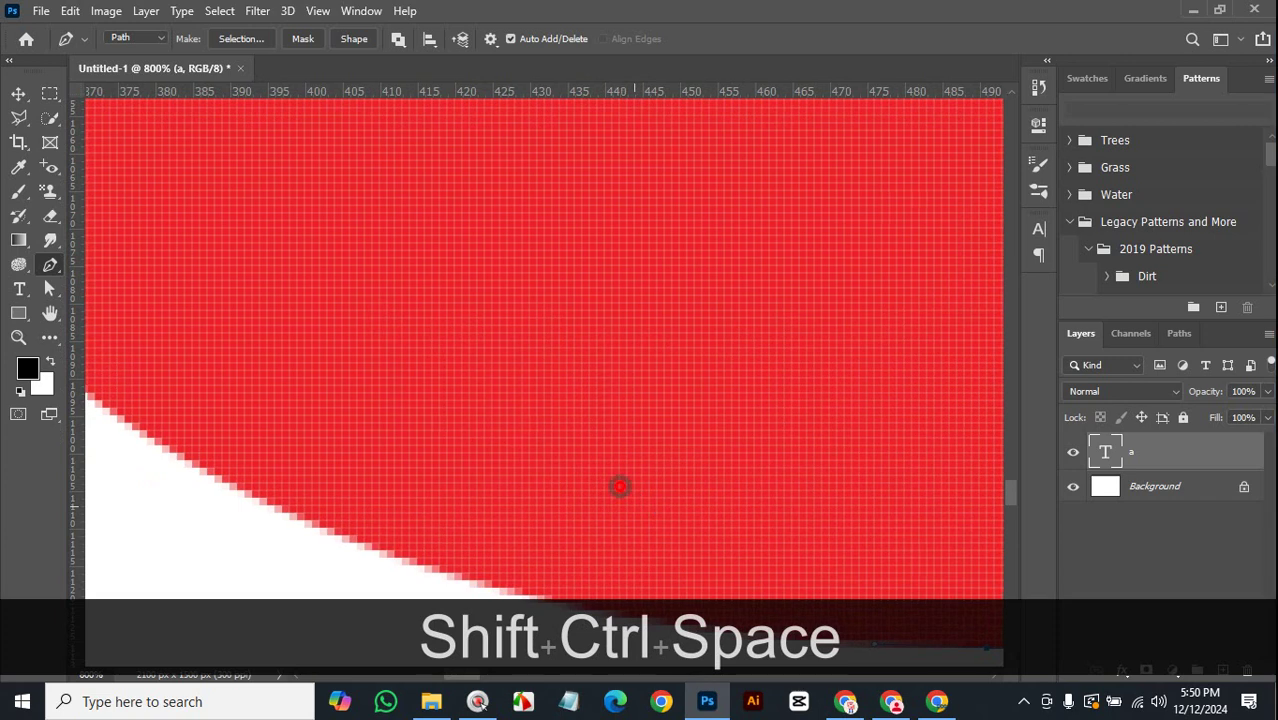
left_click_drag(101, 412, 431, 641)
key("ctrl")
left_click_drag(421, 380, 879, 394)
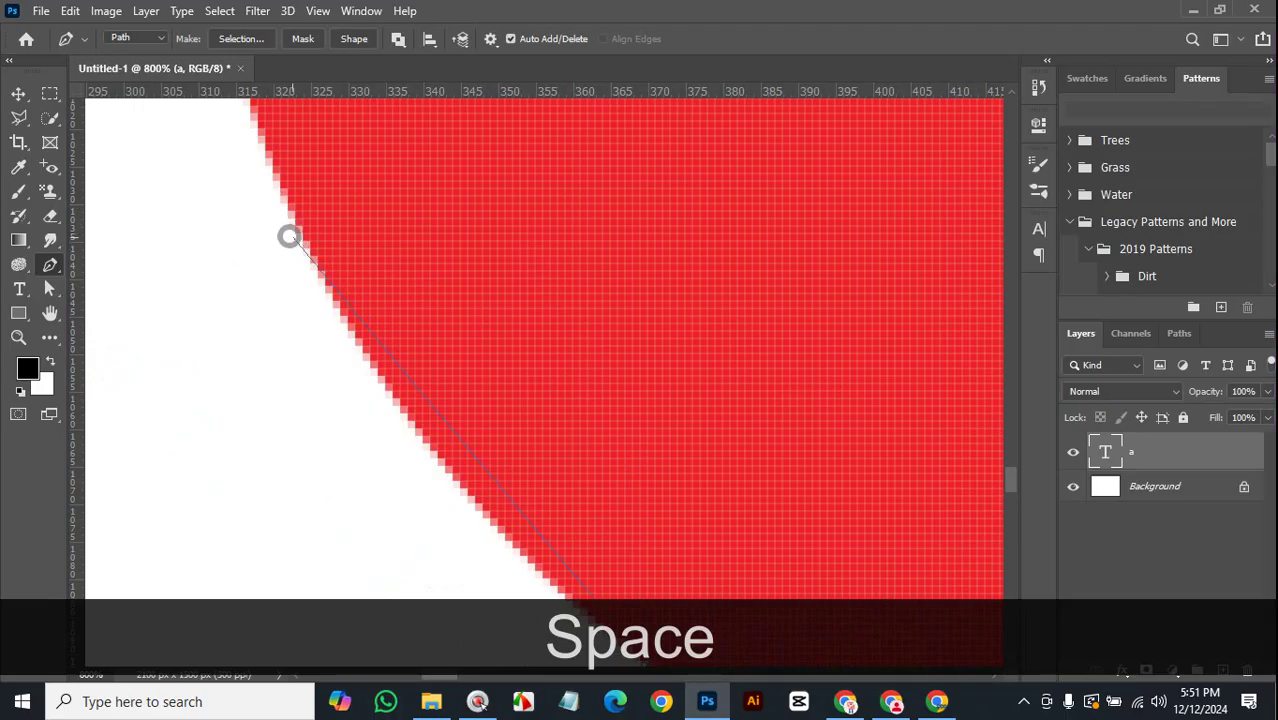
left_click_drag(280, 187, 385, 466)
Add a smooth anchor with vertical handles at the bowl's leftmost point and fit the incoming curve to the edge.
key("ctrl+space")
left_click_drag(476, 243, 515, 428)
key("shift")
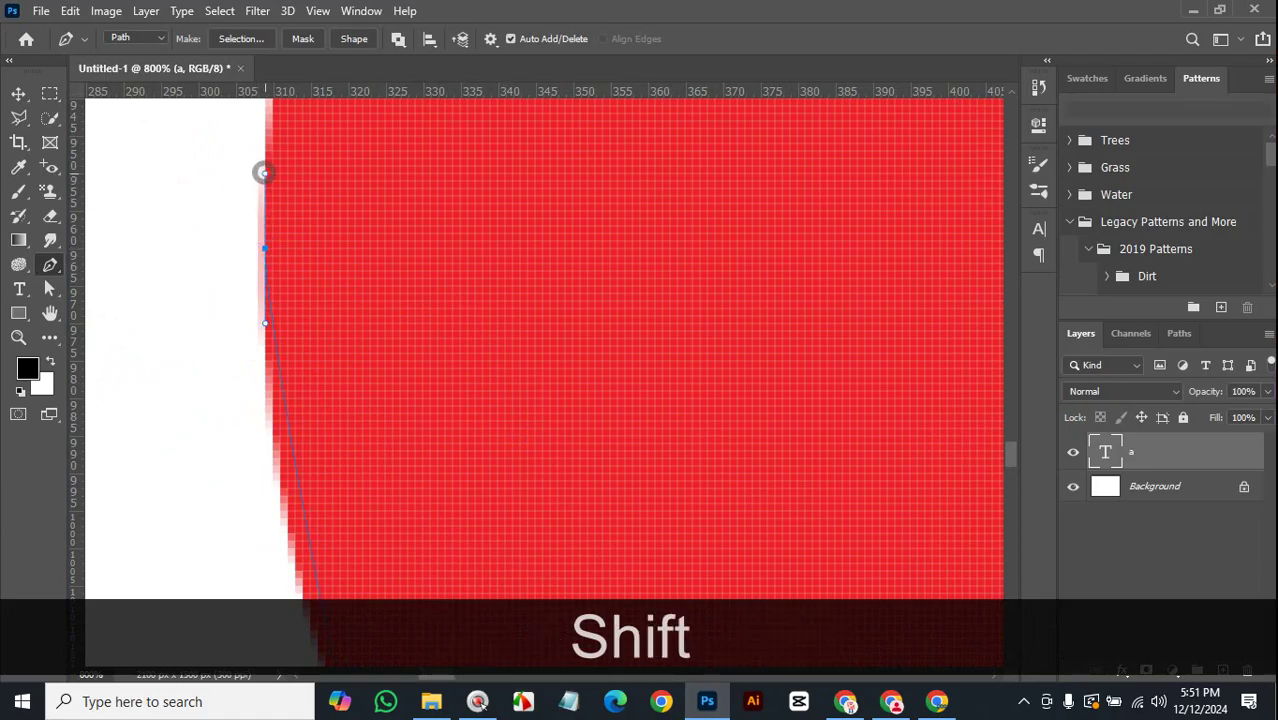
scroll(363, 428, "down", 3)
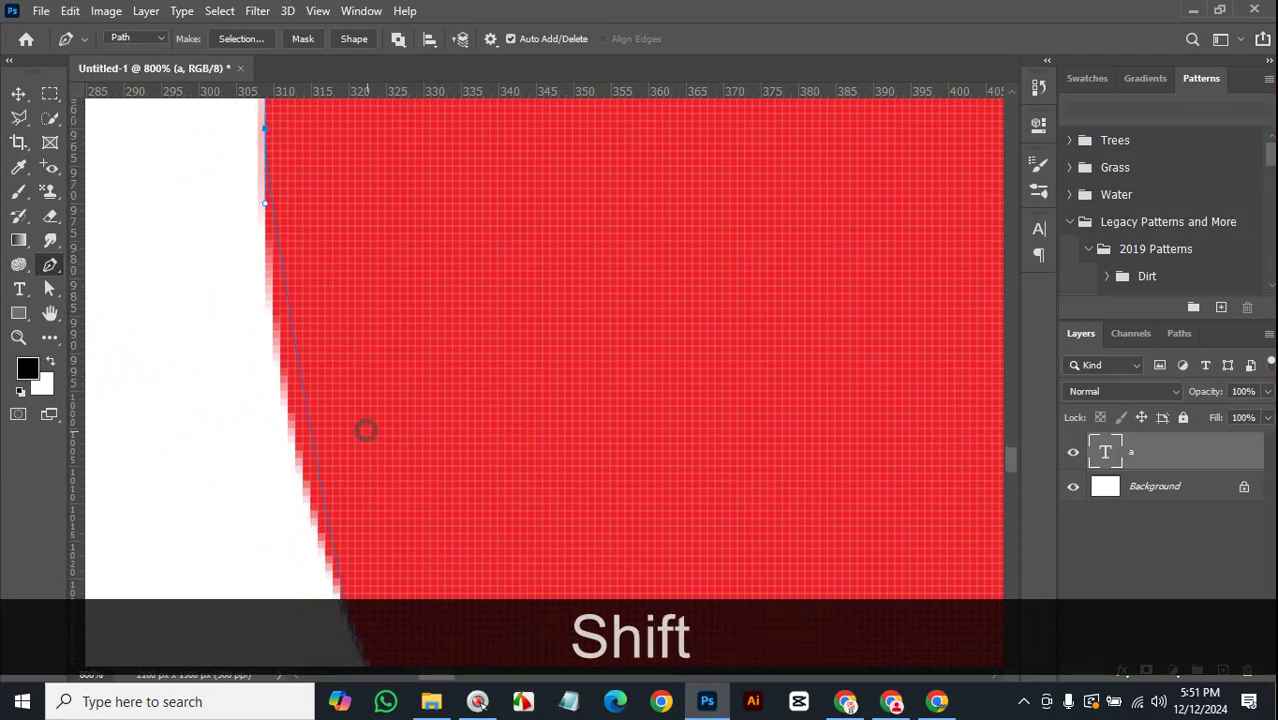
key("ctrl")
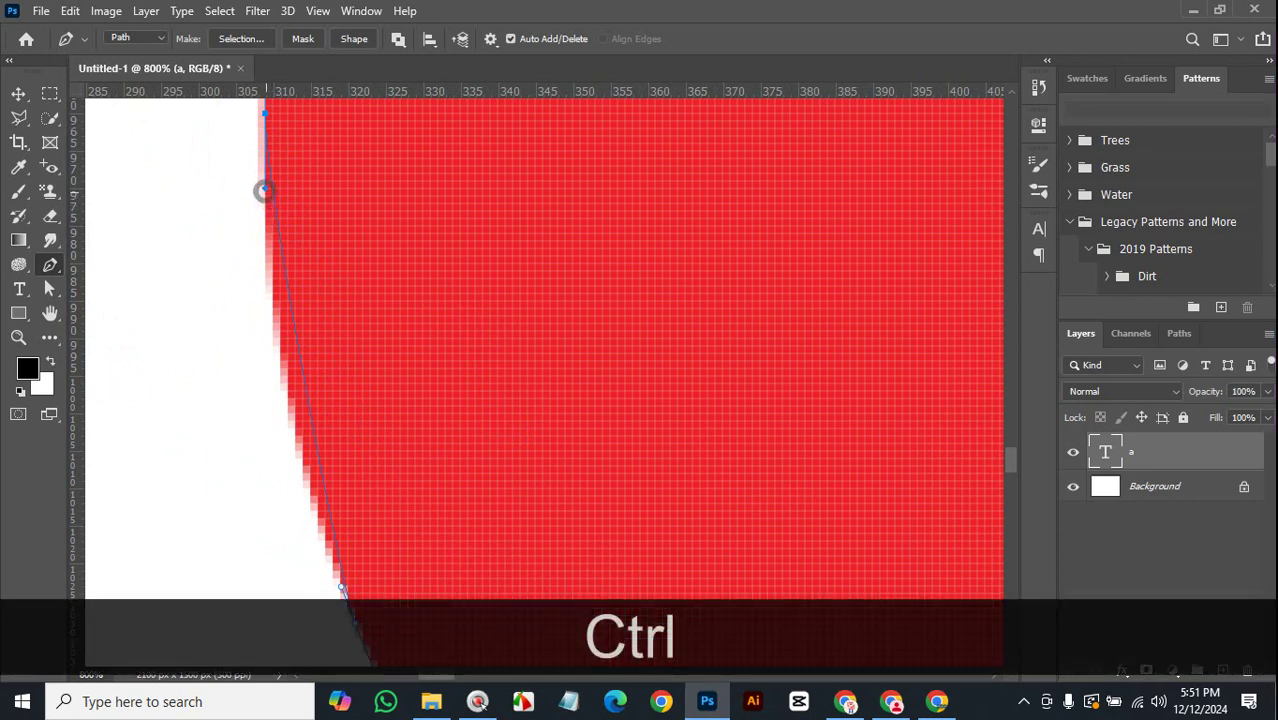
left_click_drag(250, 262, 250, 340)
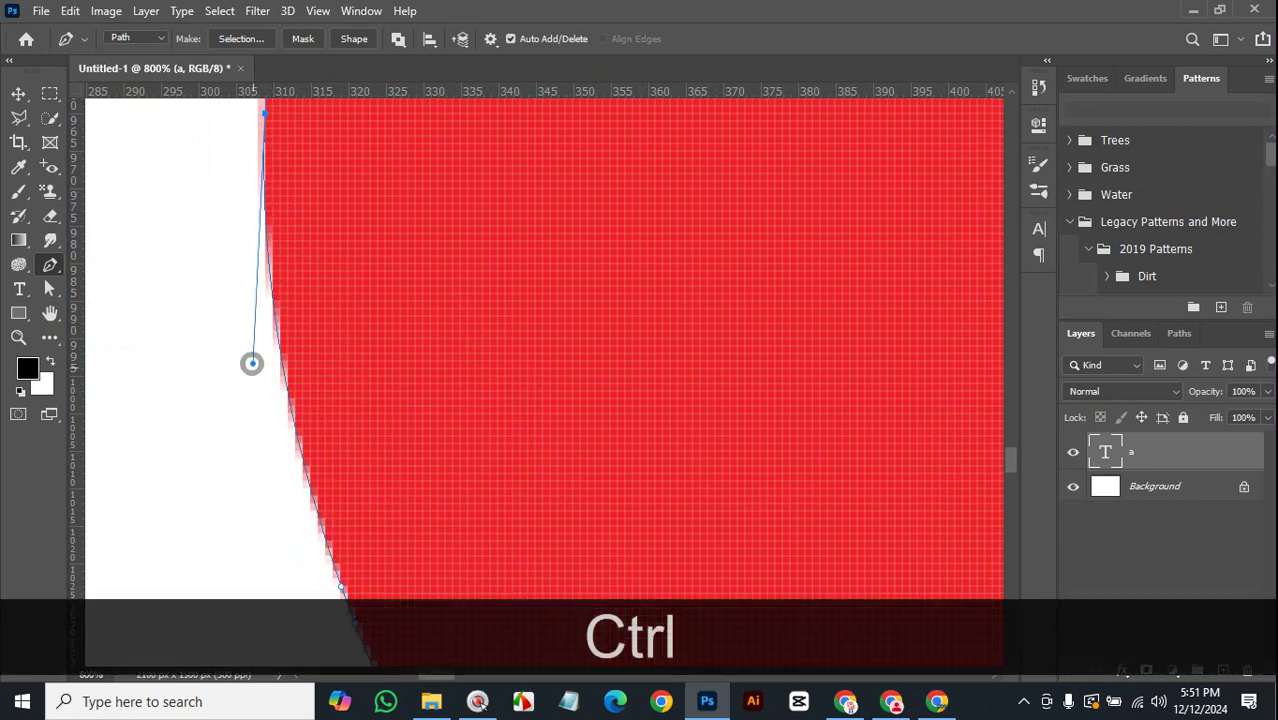
Extend the path to a smooth anchor on the bowl's upper-left edge and lengthen its incoming handle to match the curve.
key("ctrl+space")
left_click_drag(525, 229, 414, 319)
left_click_drag(362, 157, 331, 148)
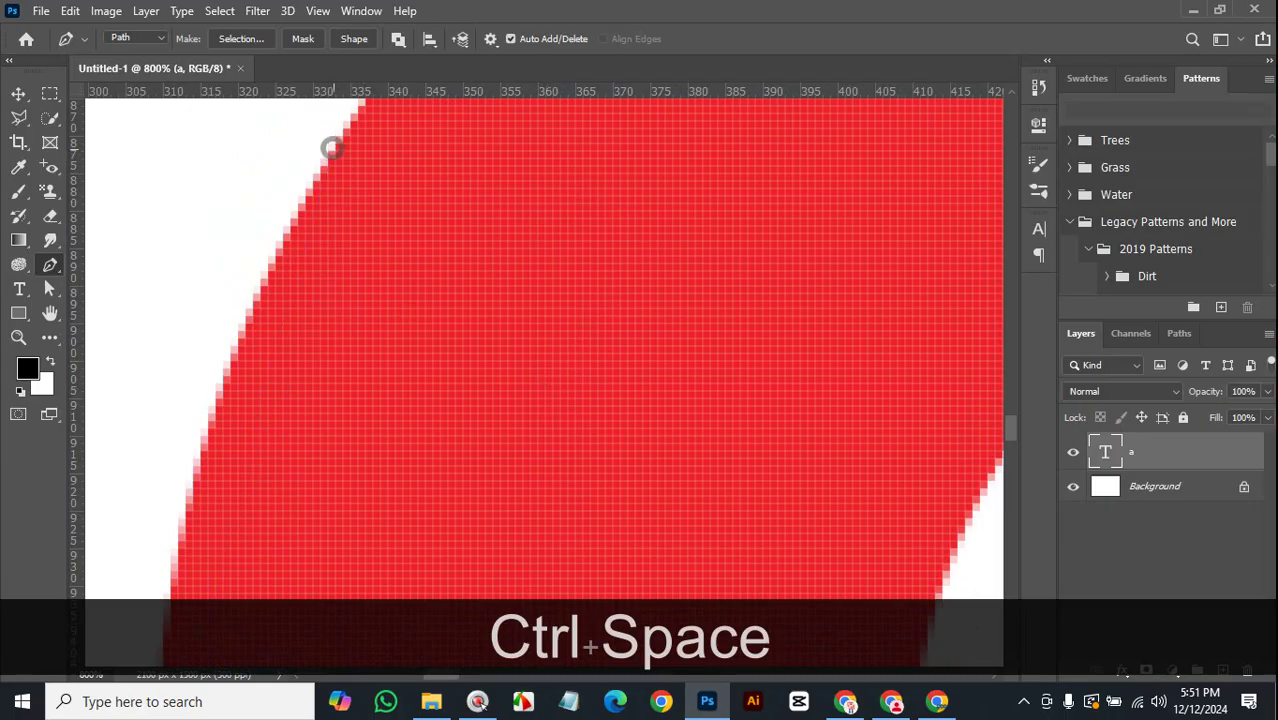
key("shift")
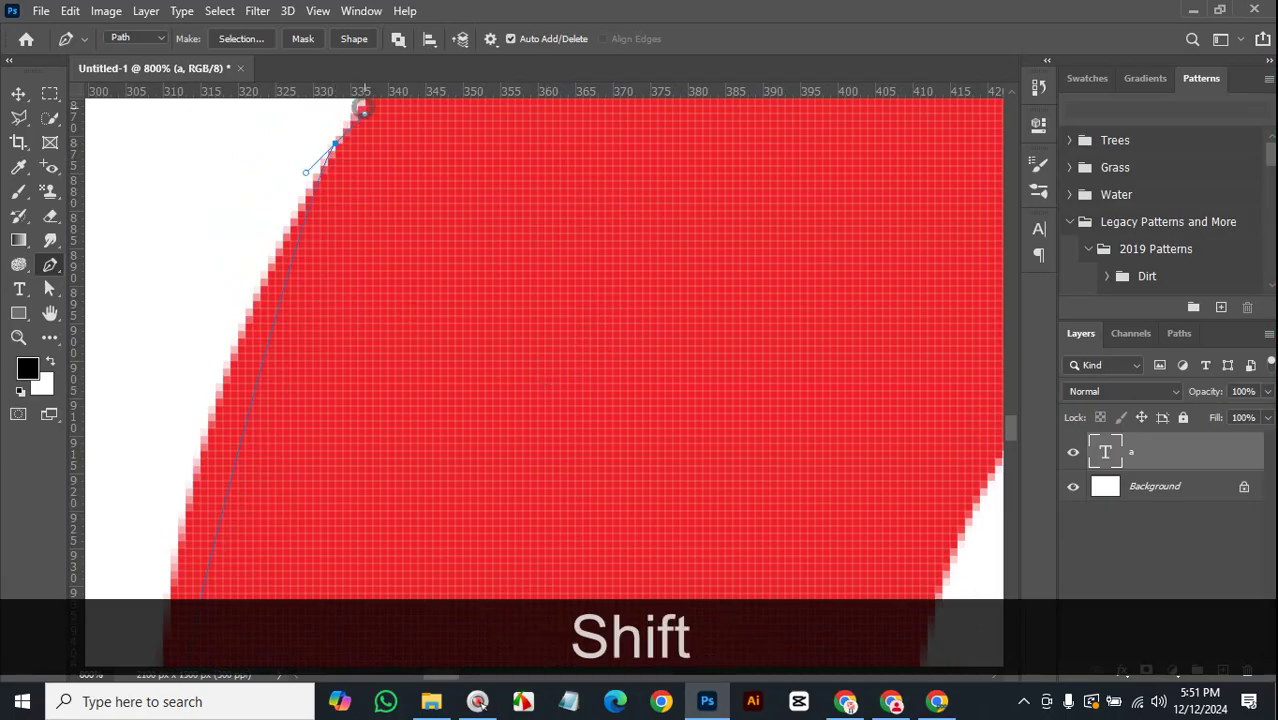
key("ctrl")
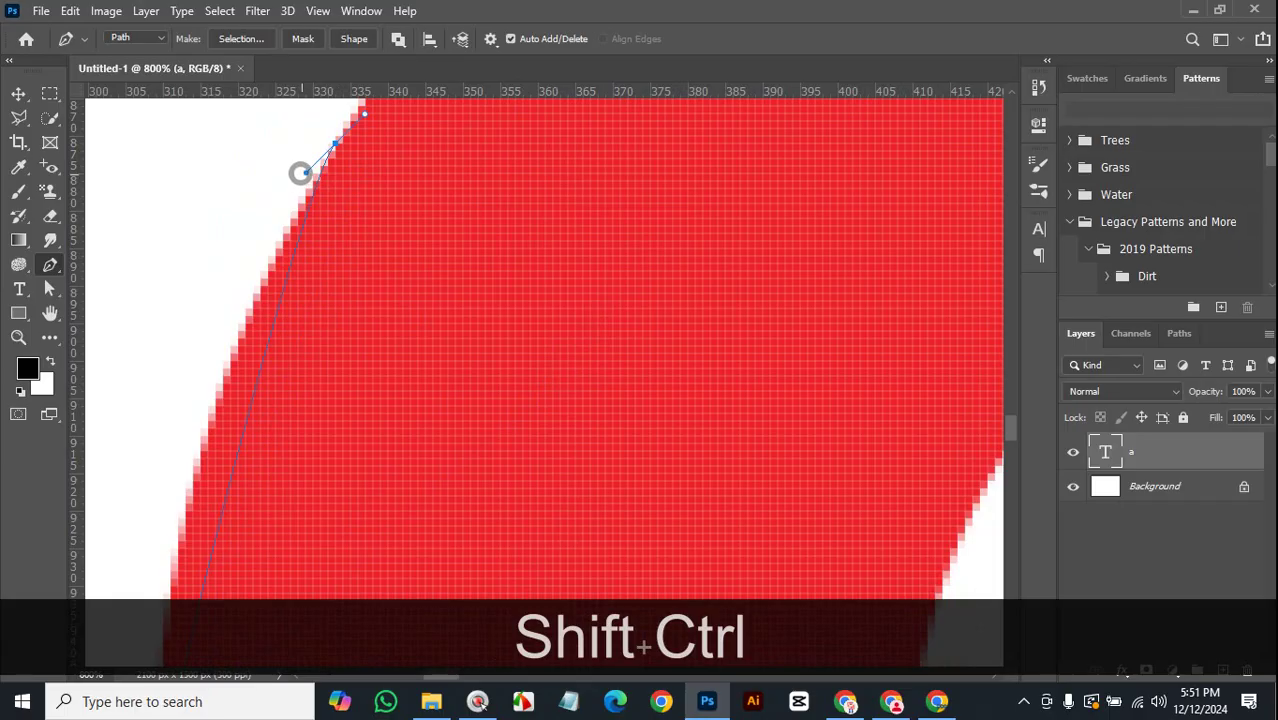
left_click_drag(285, 219, 145, 452)
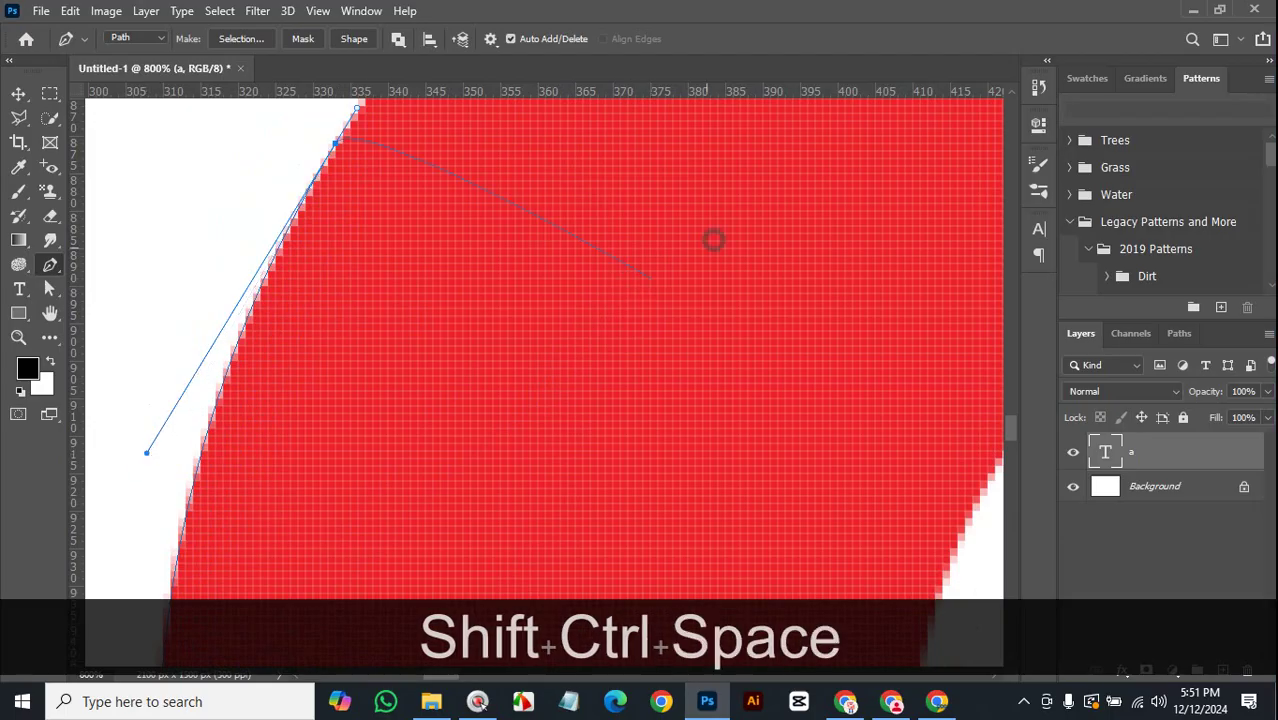
Trace the bowl's upper-left shoulder to a smooth anchor near its top and shape the segment along the edge.
left_click_drag(713, 240, 653, 499)
left_click_drag(716, 325, 564, 533)
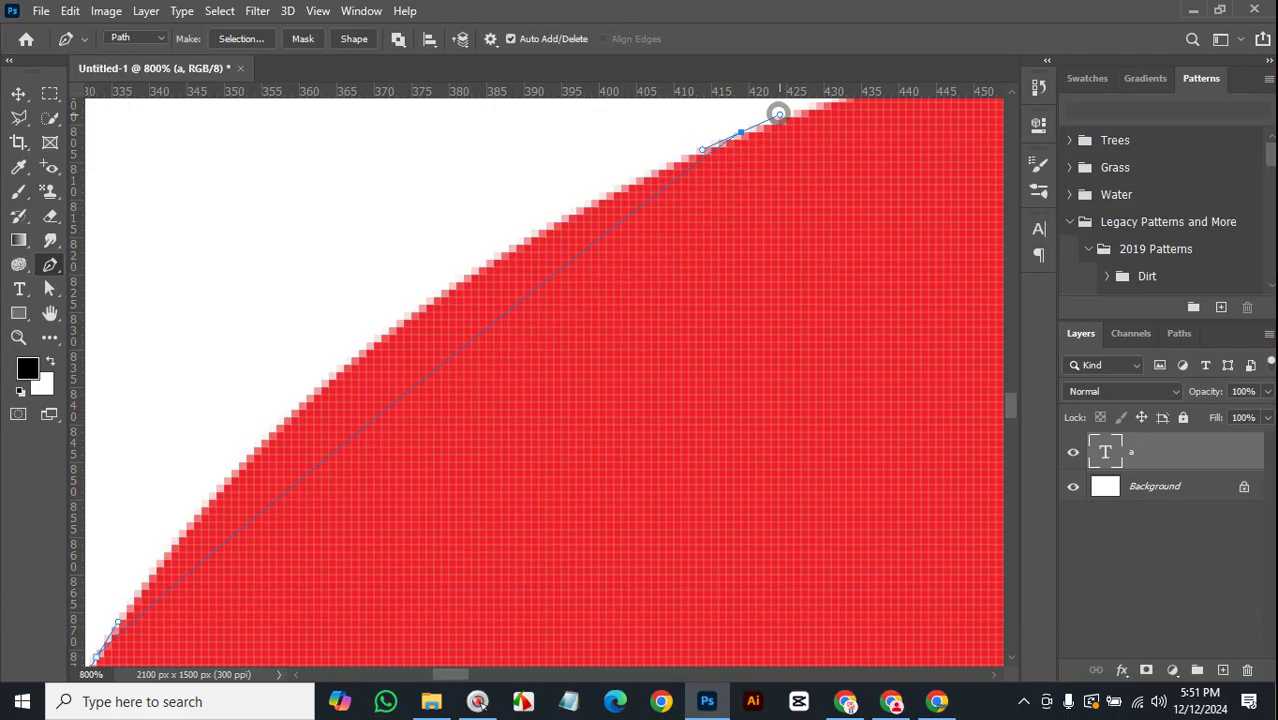
key("ctrl")
left_click_drag(697, 149, 313, 288)
Continue the path along the bowl's gently rising top edge to another smooth anchor, fitting its incoming handle.
key("space")
left_click_drag(933, 191, 357, 439)
left_click_drag(607, 443, 762, 488)
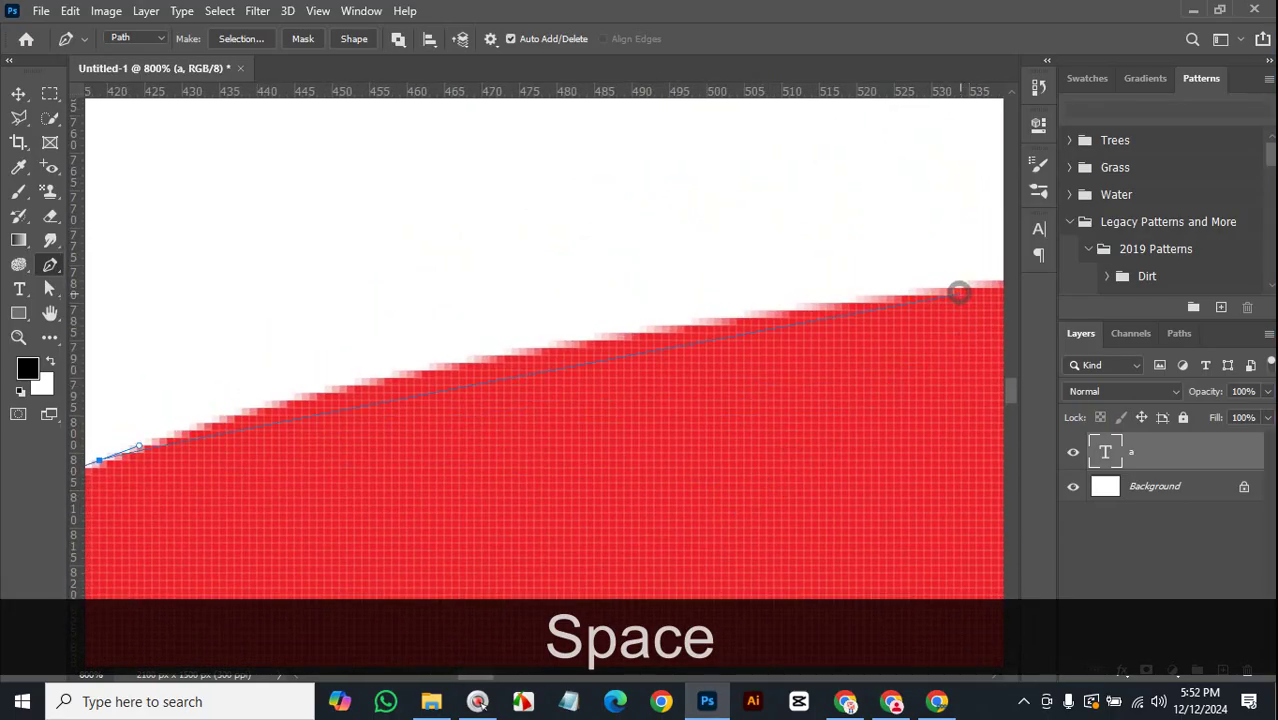
left_click_drag(954, 288, 393, 355)
key("ctrl")
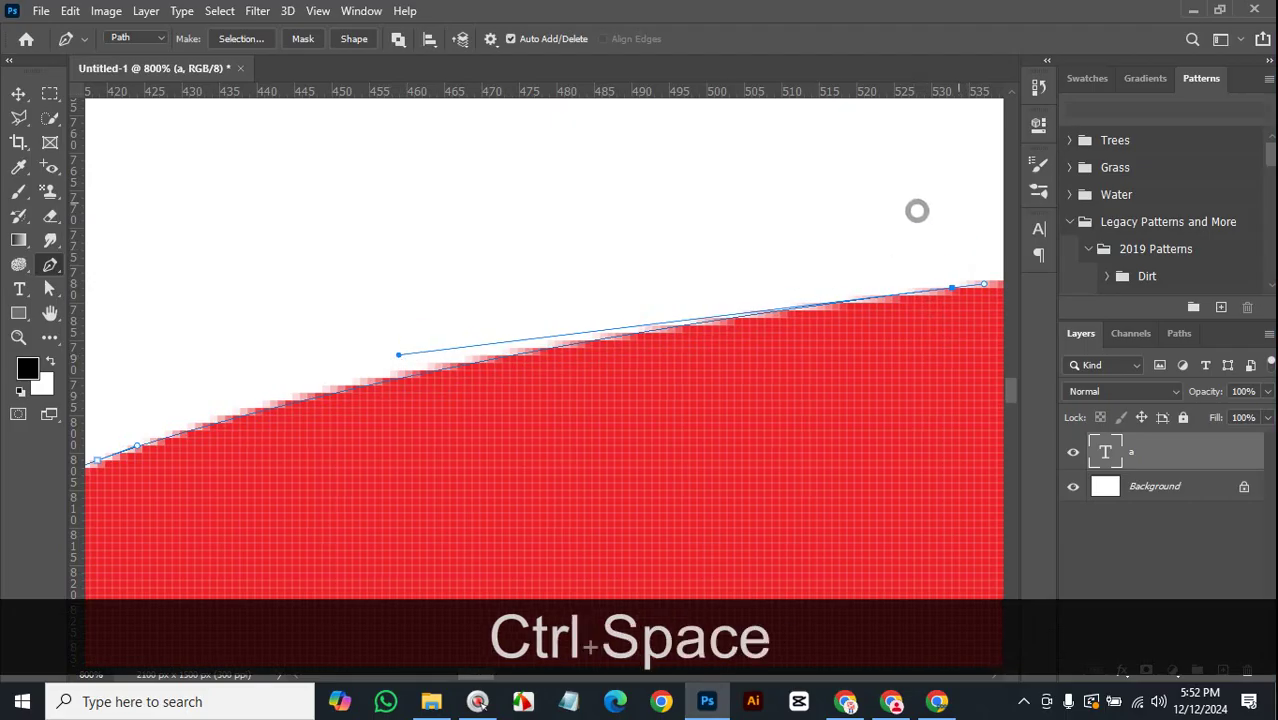
Extend the path along the bowl's top edge to an anchor just short of the stem and match the segment to the outline.
left_click_drag(916, 209, 268, 251)
left_click_drag(465, 253, 462, 365)
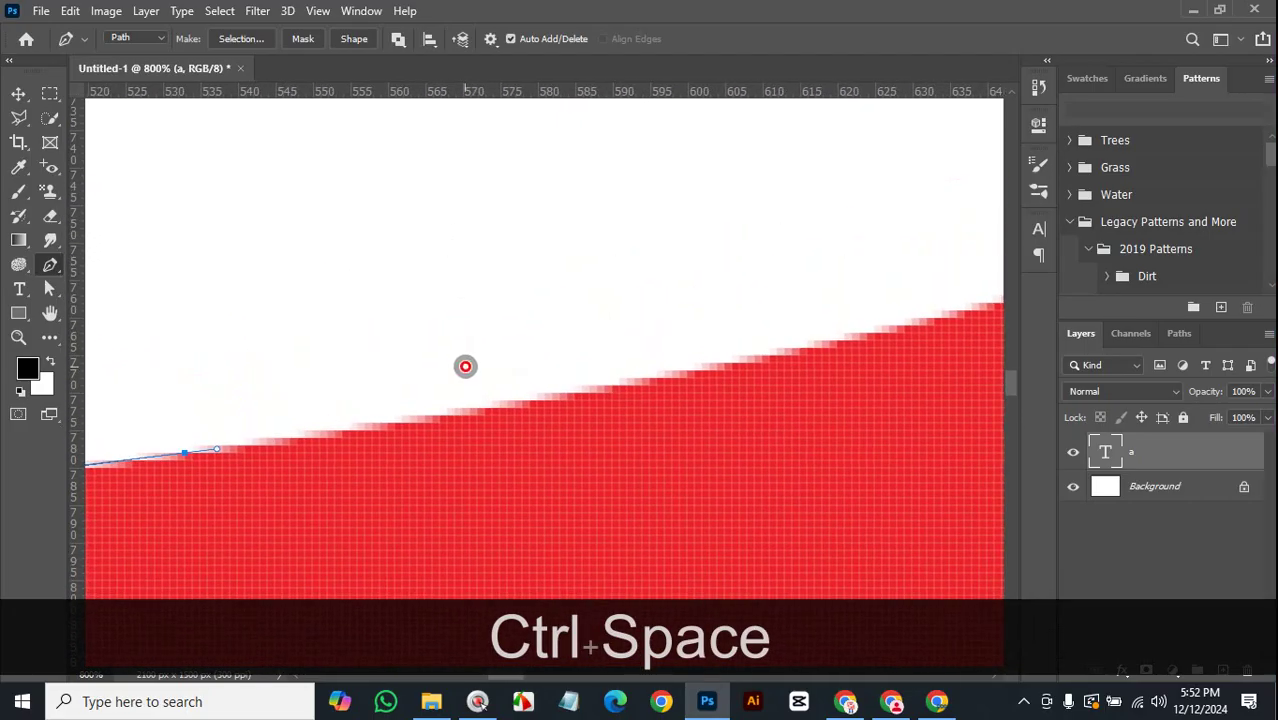
left_click_drag(986, 301, 963, 318)
key("ctrl")
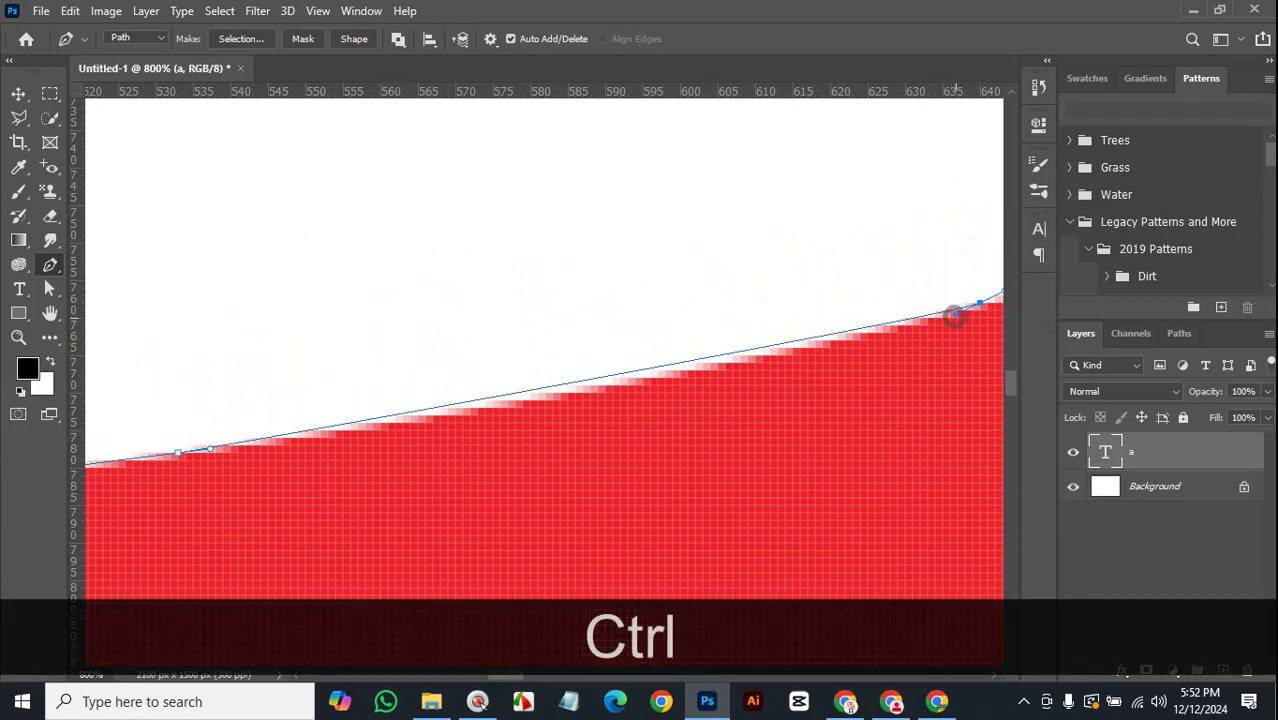
left_click_drag(956, 313, 672, 392)
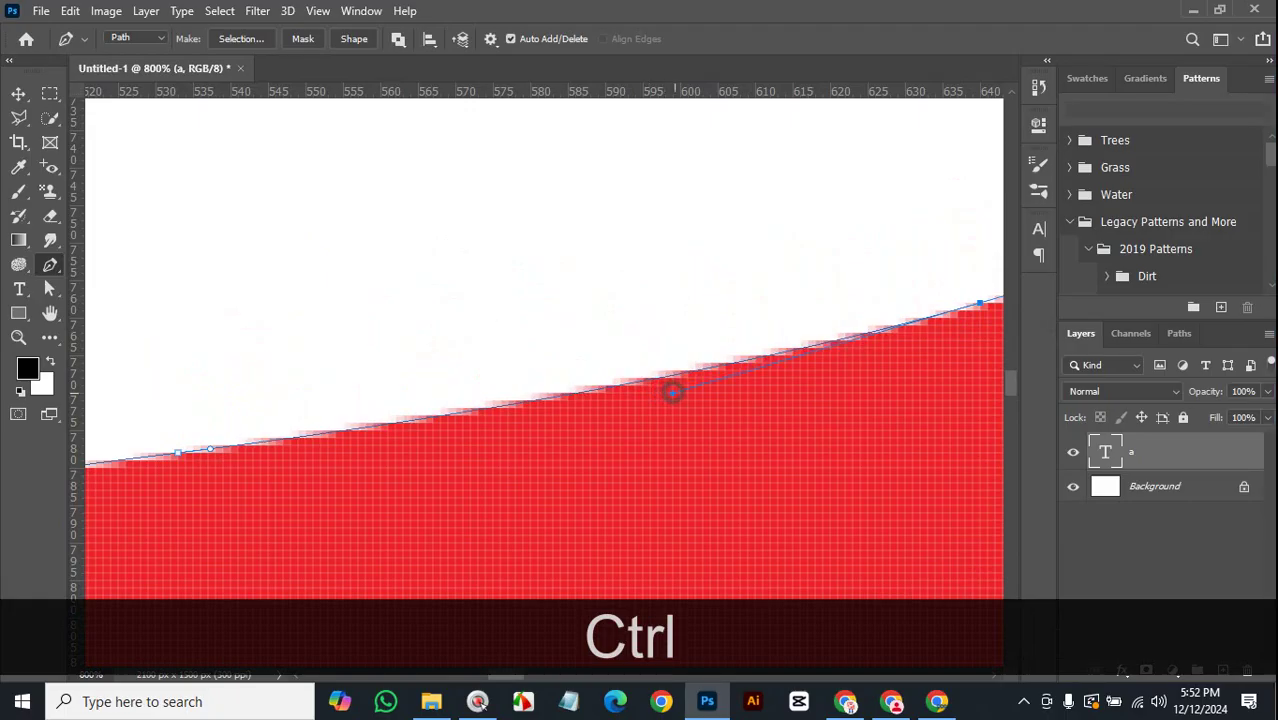
Place a curved anchor at the inner corner where the bowl's top edge meets the stem and remove its outgoing handle.
key("ctrl+space")
left_click_drag(562, 320, 522, 319)
left_click_drag(700, 295, 813, 295)
left_click(734, 322)
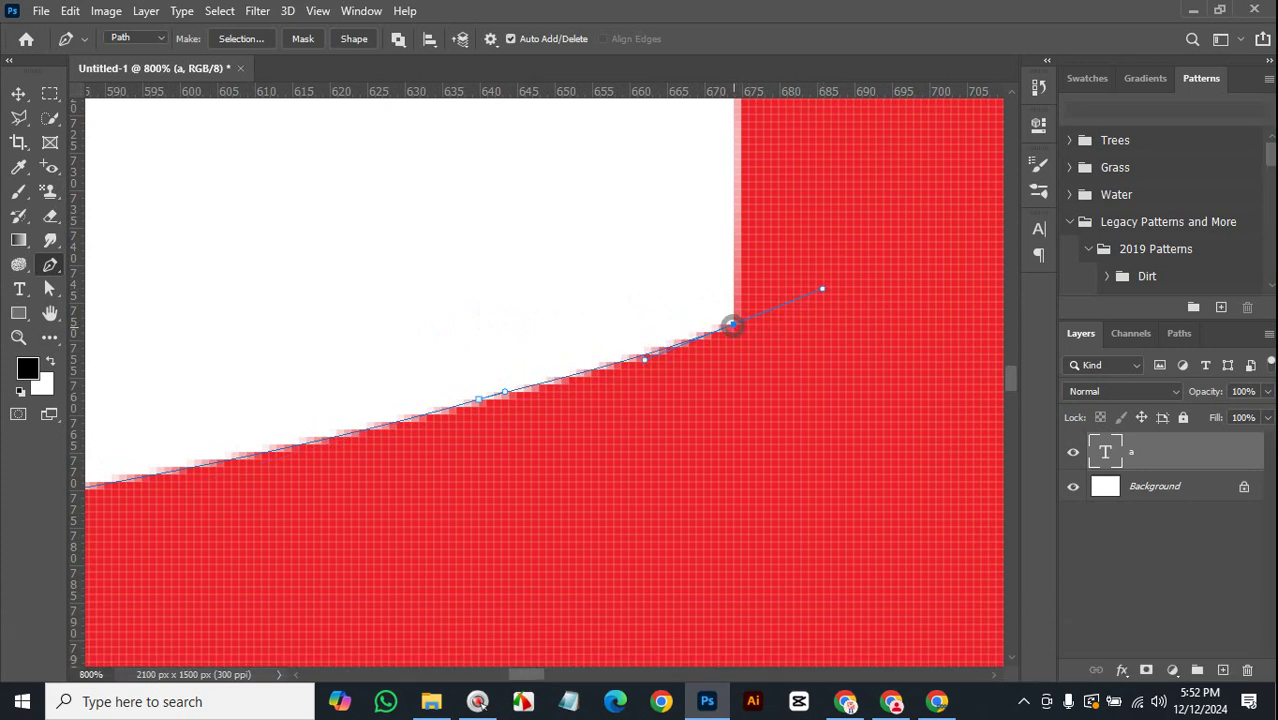
left_click(733, 323, "alt")
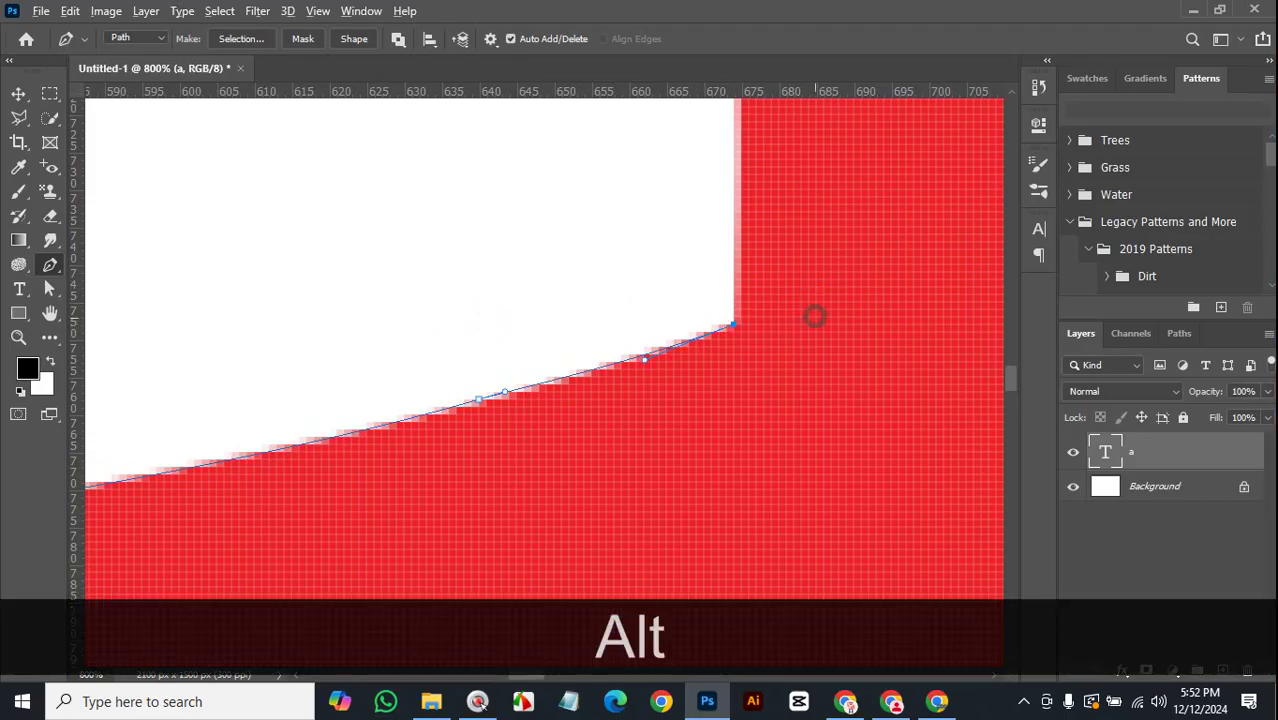
Draw a straight vertical path segment up the stem's inner edge from the corner to where the edge begins curving.
left_click(736, 223, "ctrl+alt")
left_click(765, 223, "ctrl+alt")
left_click_drag(765, 223, 787, 415)
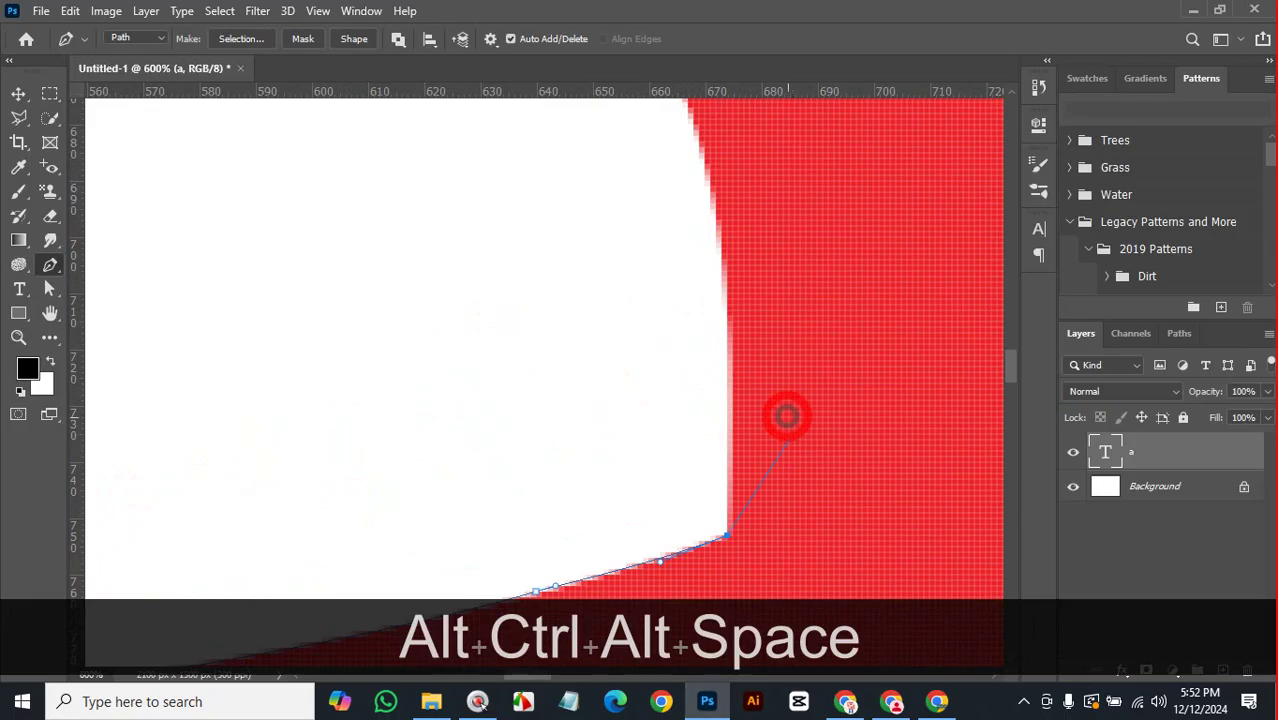
left_click(724, 313, "shift")
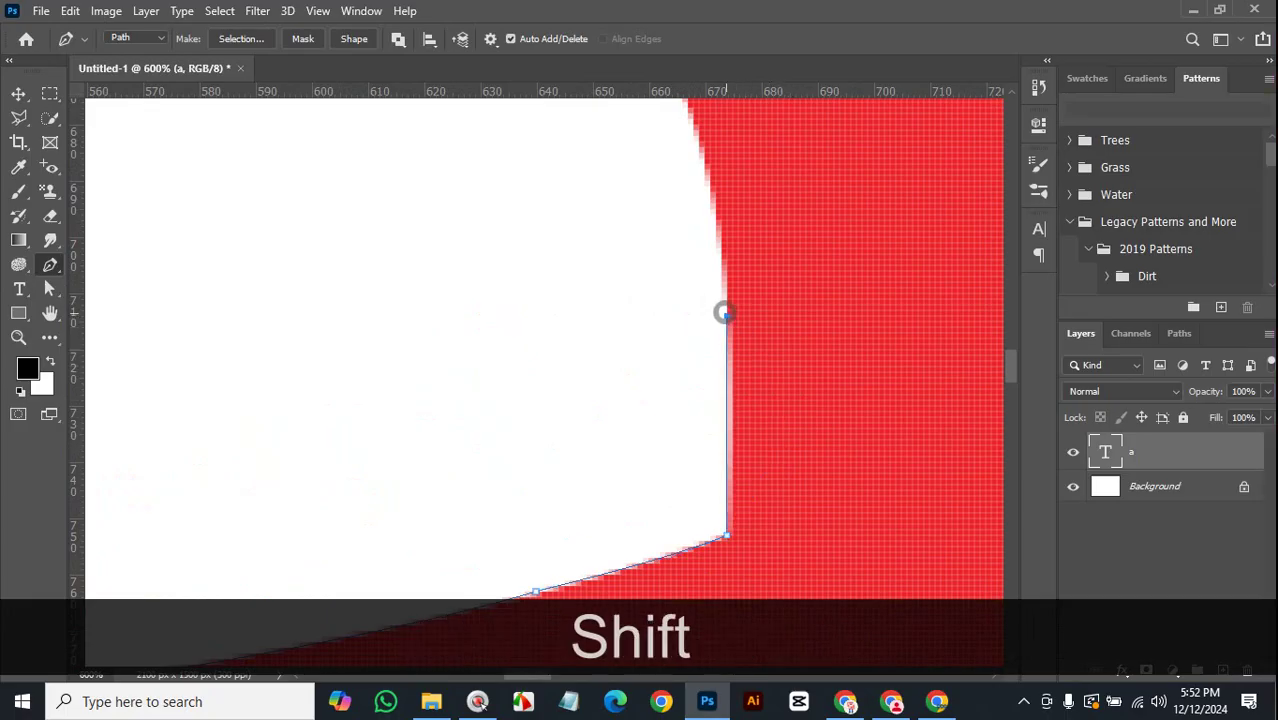
Place a smooth anchor at the crest of the upper arch's inner edge and fit its incoming handle to the curve.
left_click_drag(815, 323, 984, 493)
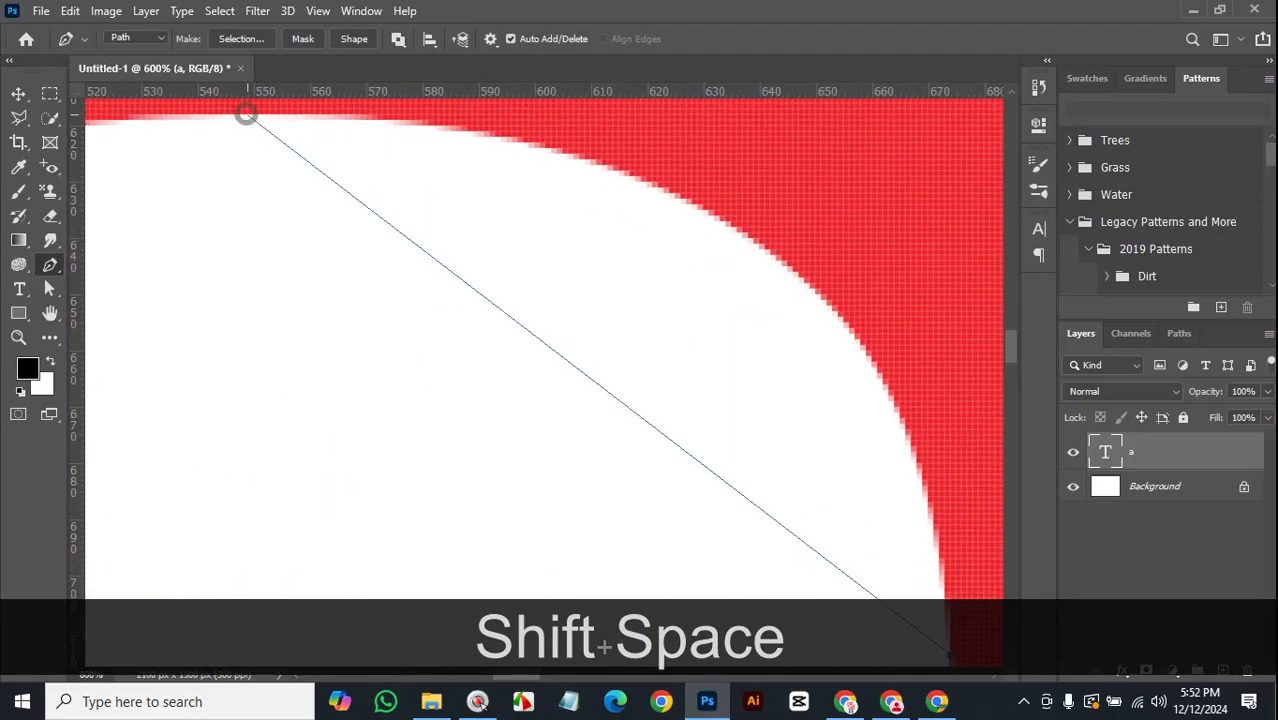
left_click_drag(247, 115, 207, 114)
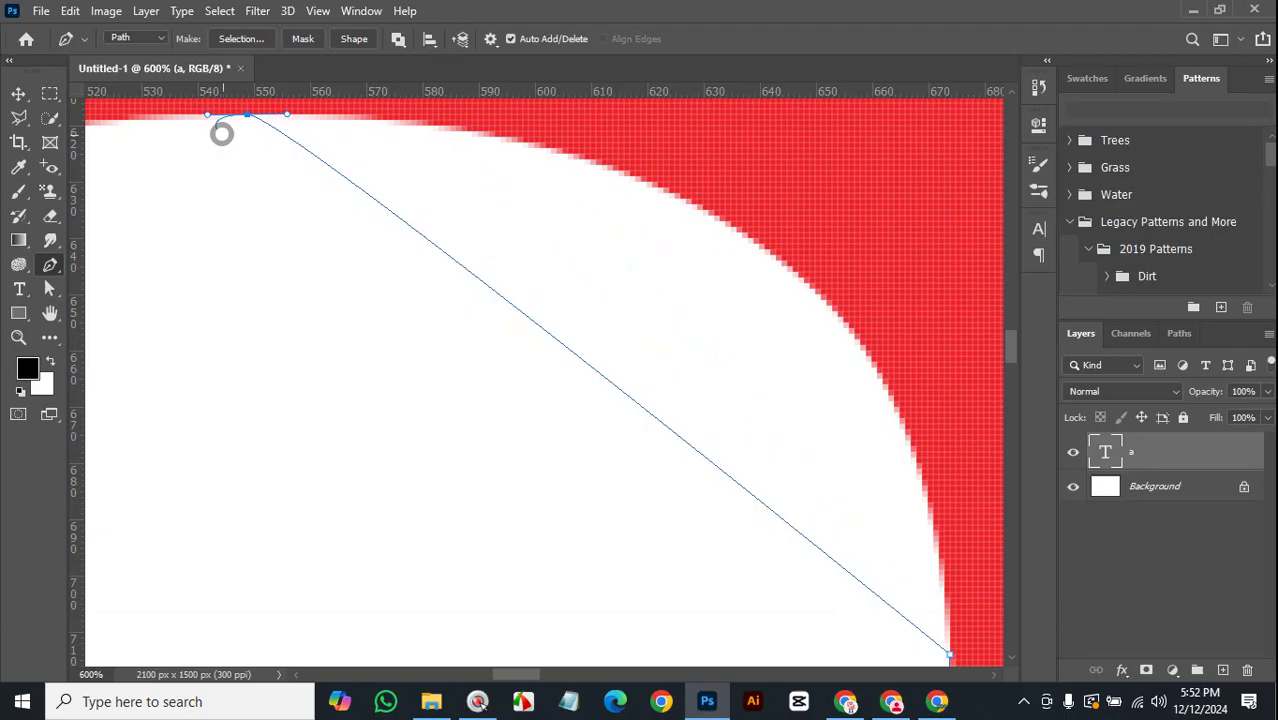
left_click_drag(286, 114, 998, 156)
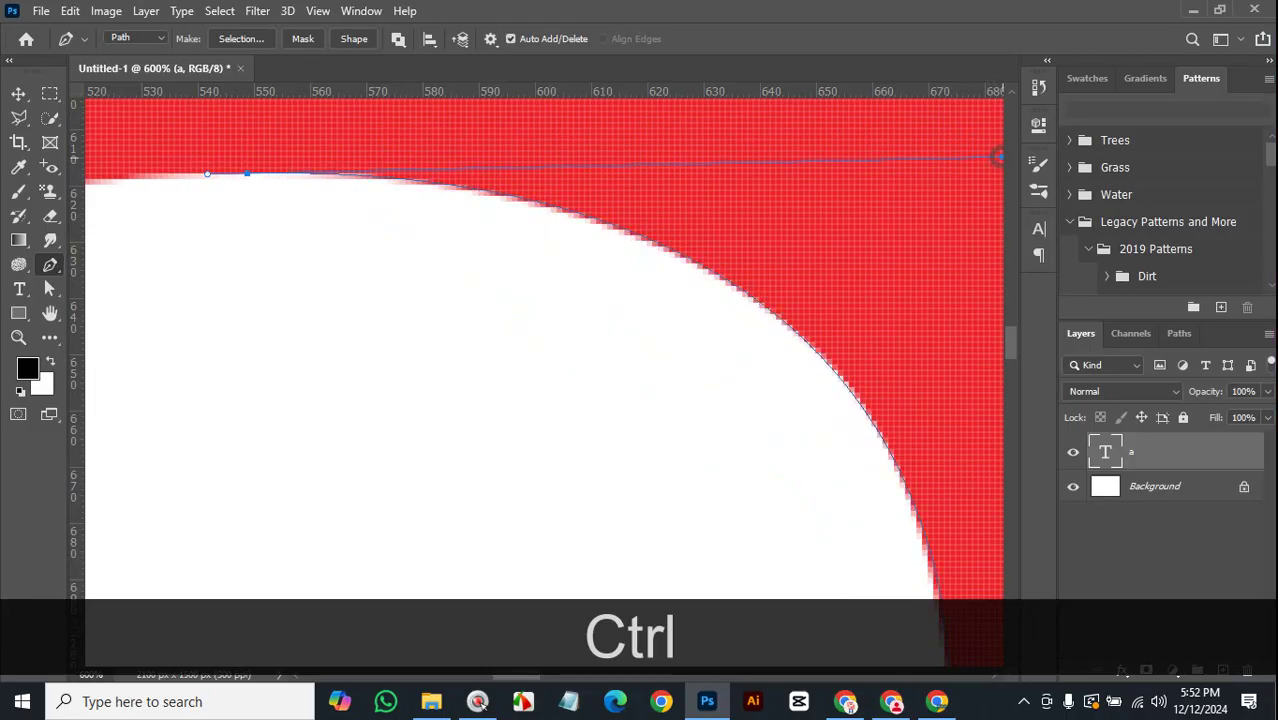
left_click_drag(997, 156, 995, 158)
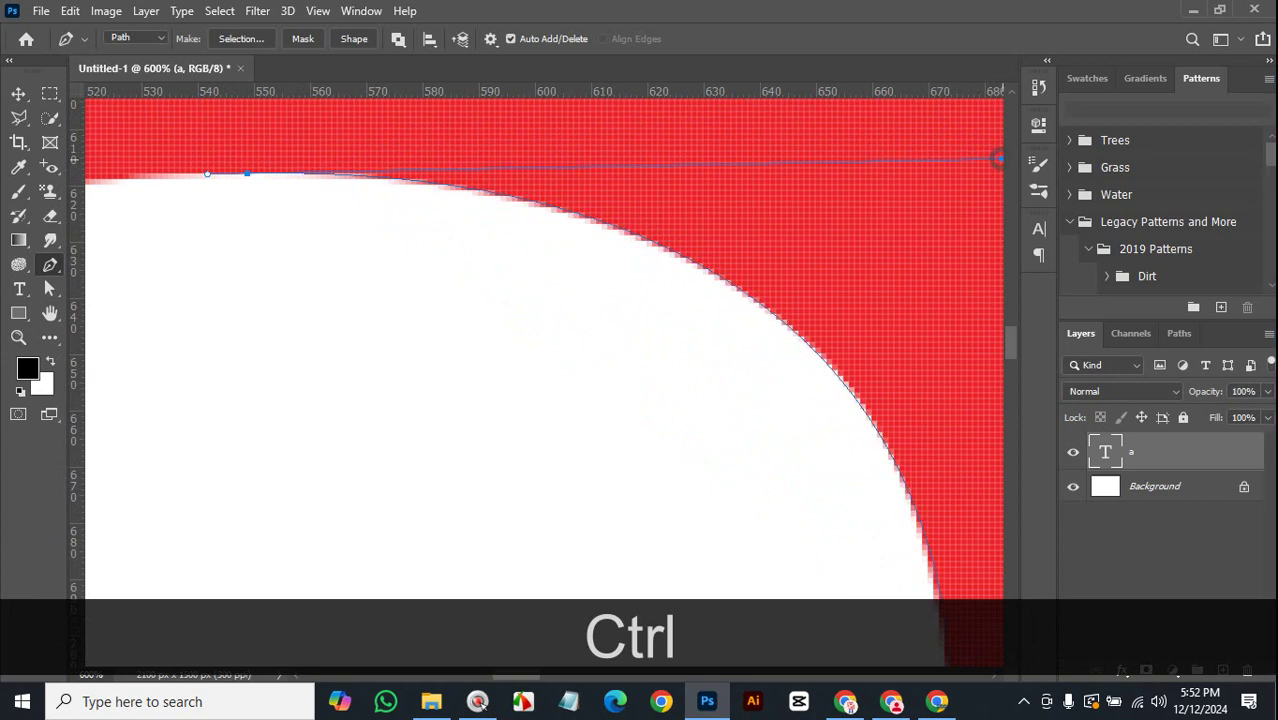
left_click_drag(997, 158, 995, 160)
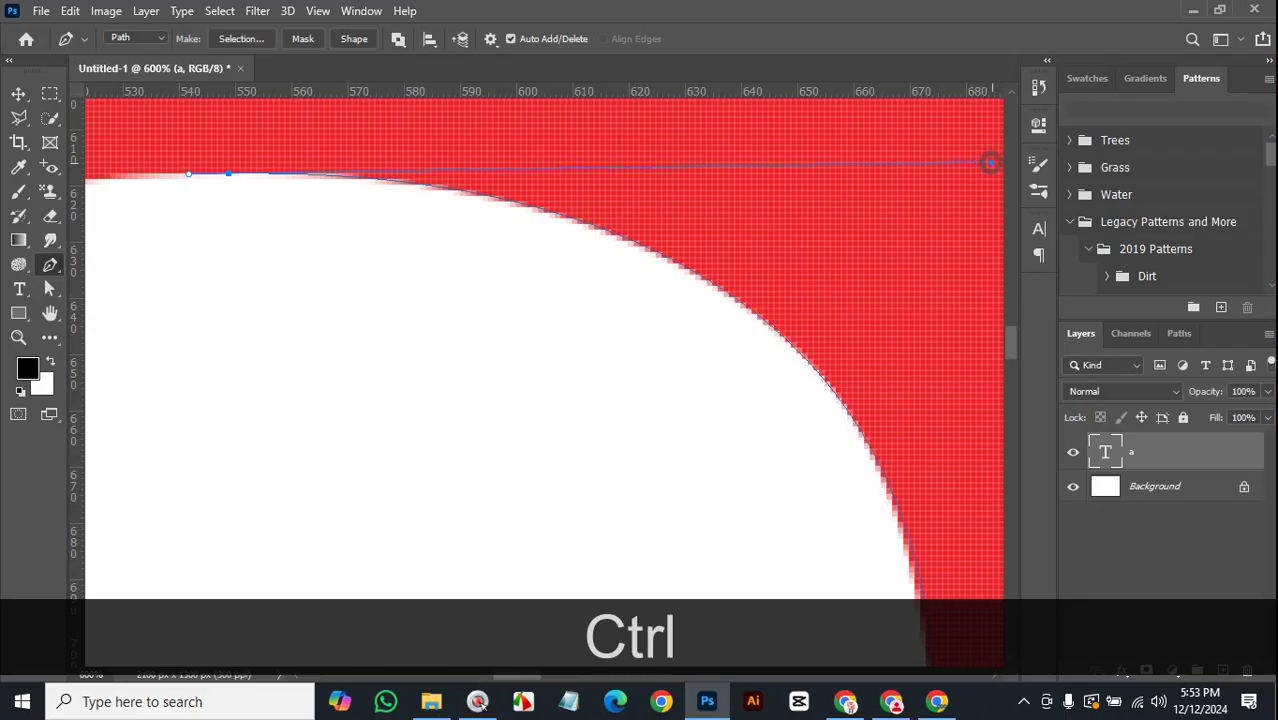
key("ctrl+space")
left_click_drag(194, 154, 733, 186)
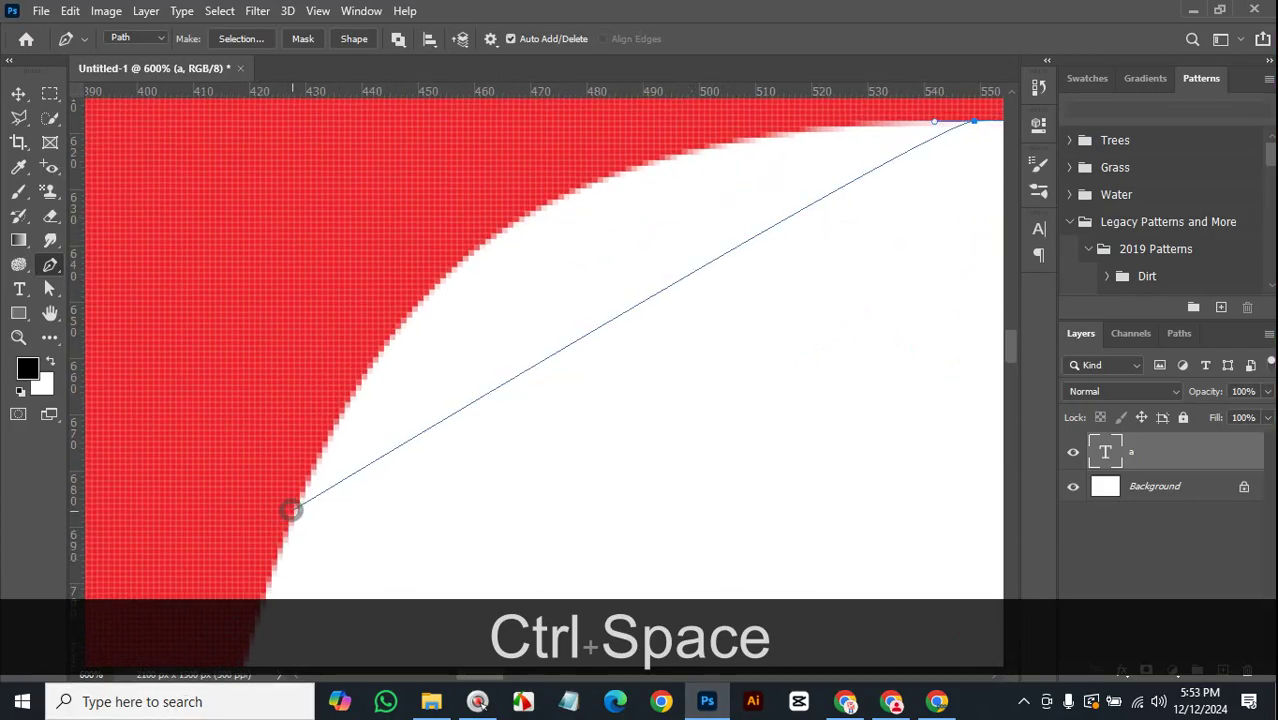
left_click_drag(293, 513, 265, 579)
key("ctrl")
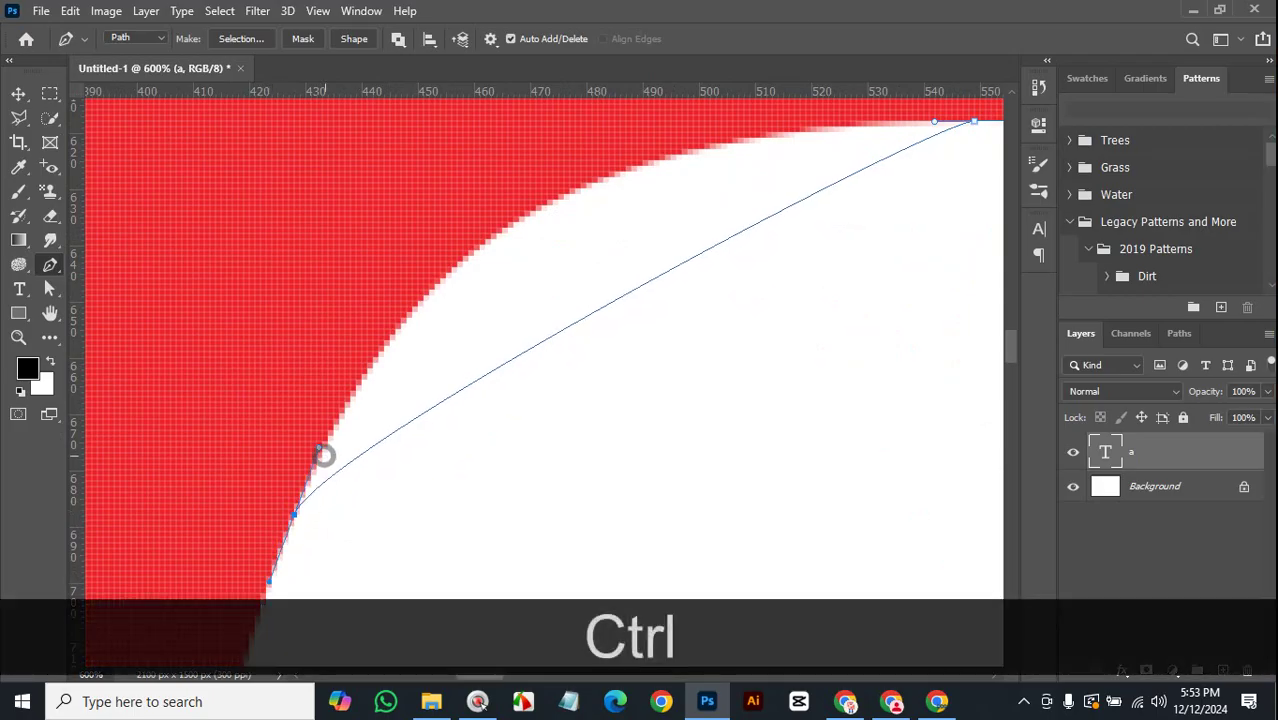
left_click_drag(318, 448, 442, 145)
key("ctrl+z")
key("ctrl+z")
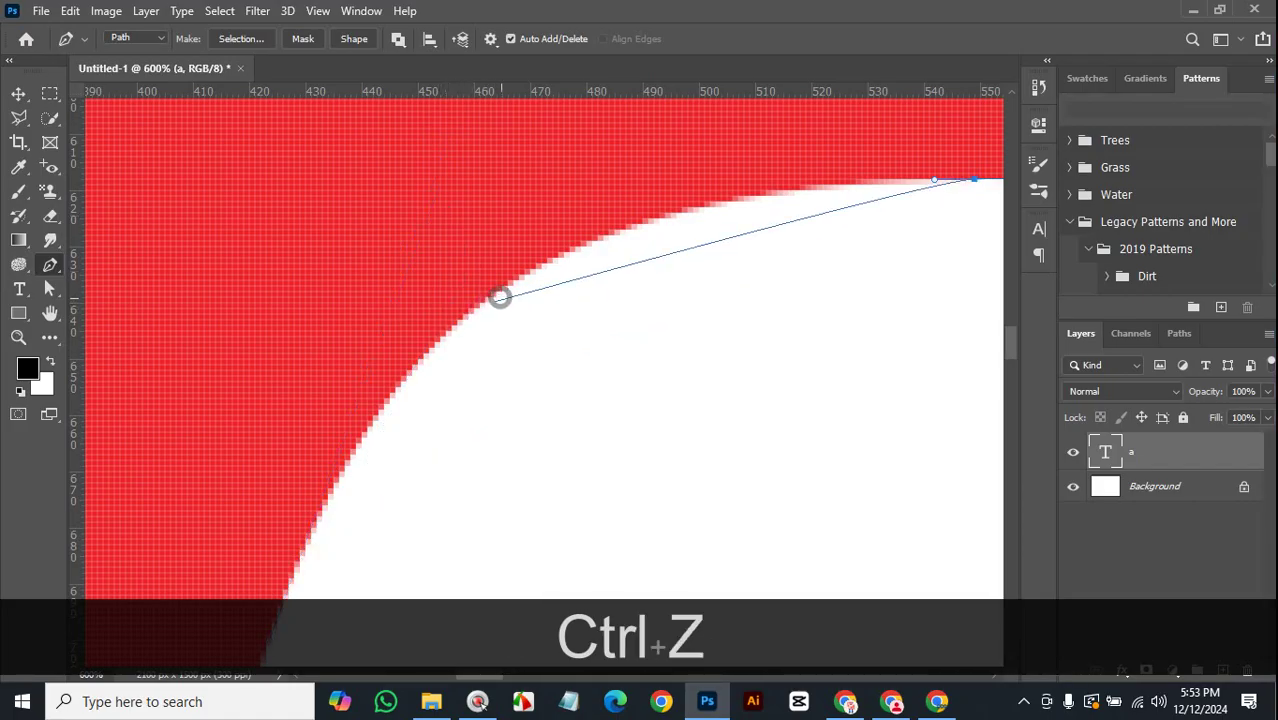
Add a smooth anchor a short way down the inner arch past its crest and match the segment to the outline.
left_click_drag(517, 278, 487, 300)
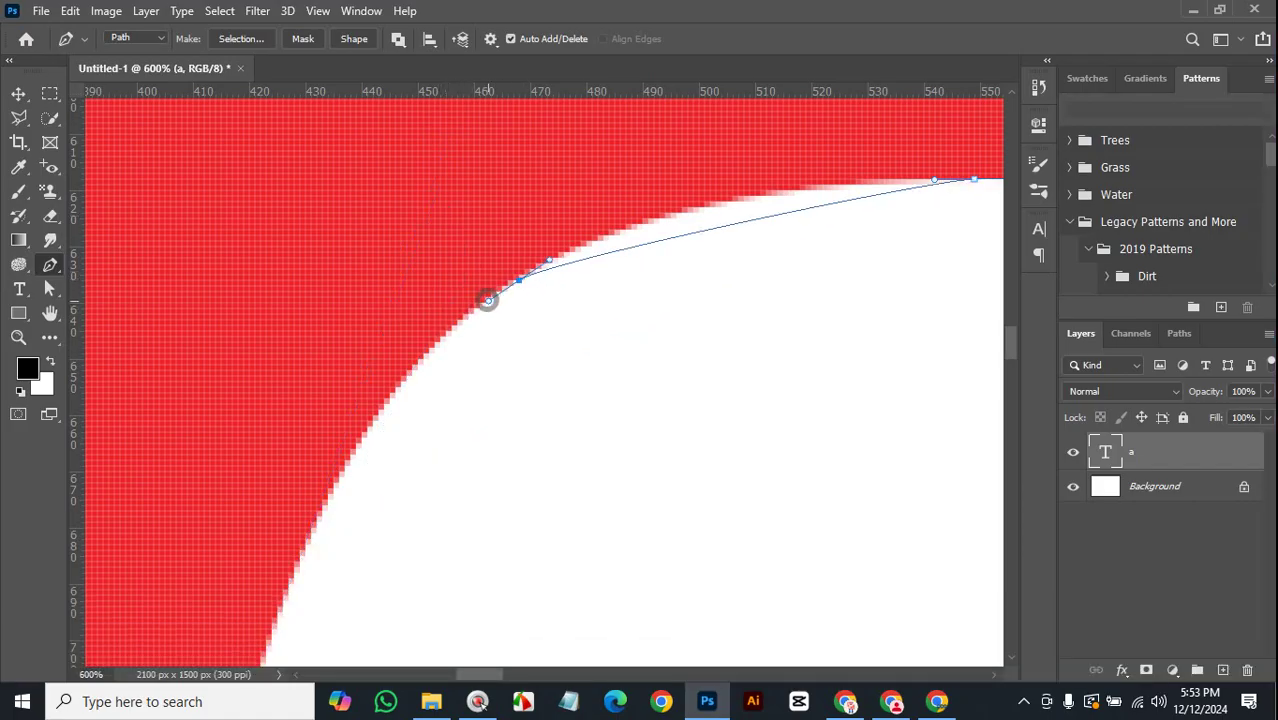
key("ctrl")
left_click_drag(548, 260, 751, 247)
key("ctrl+space")
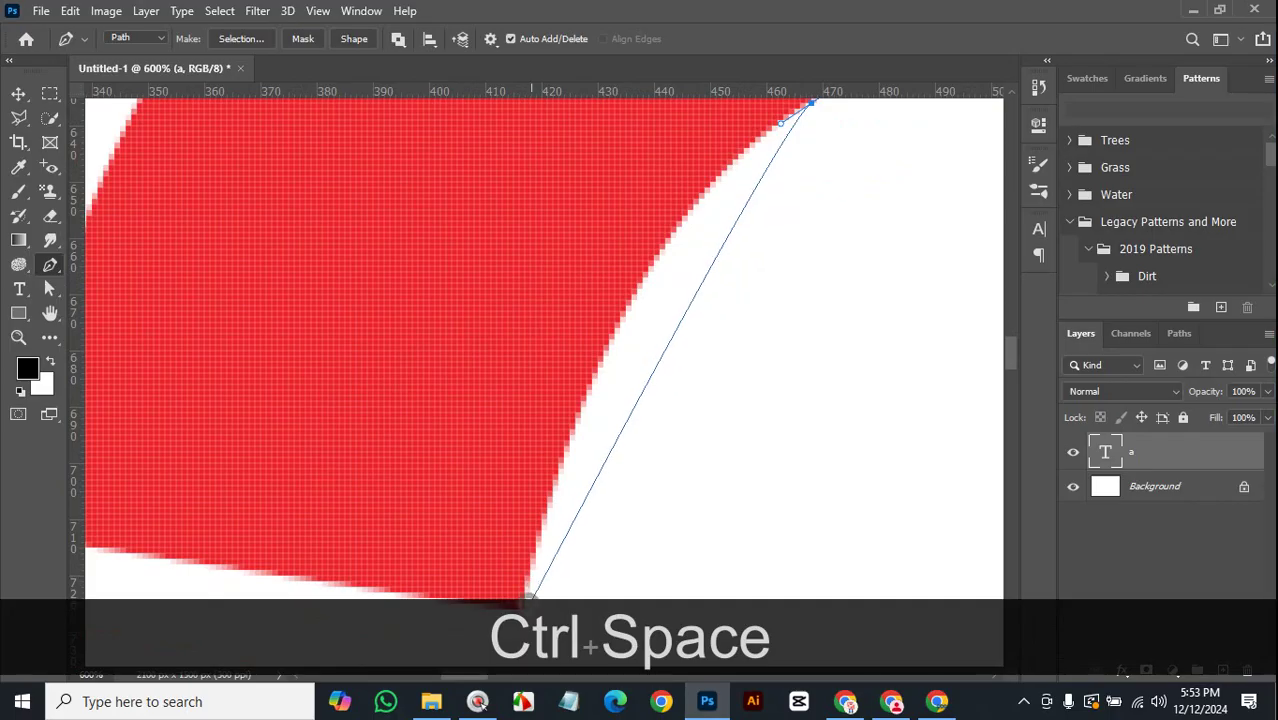
left_click(524, 607)
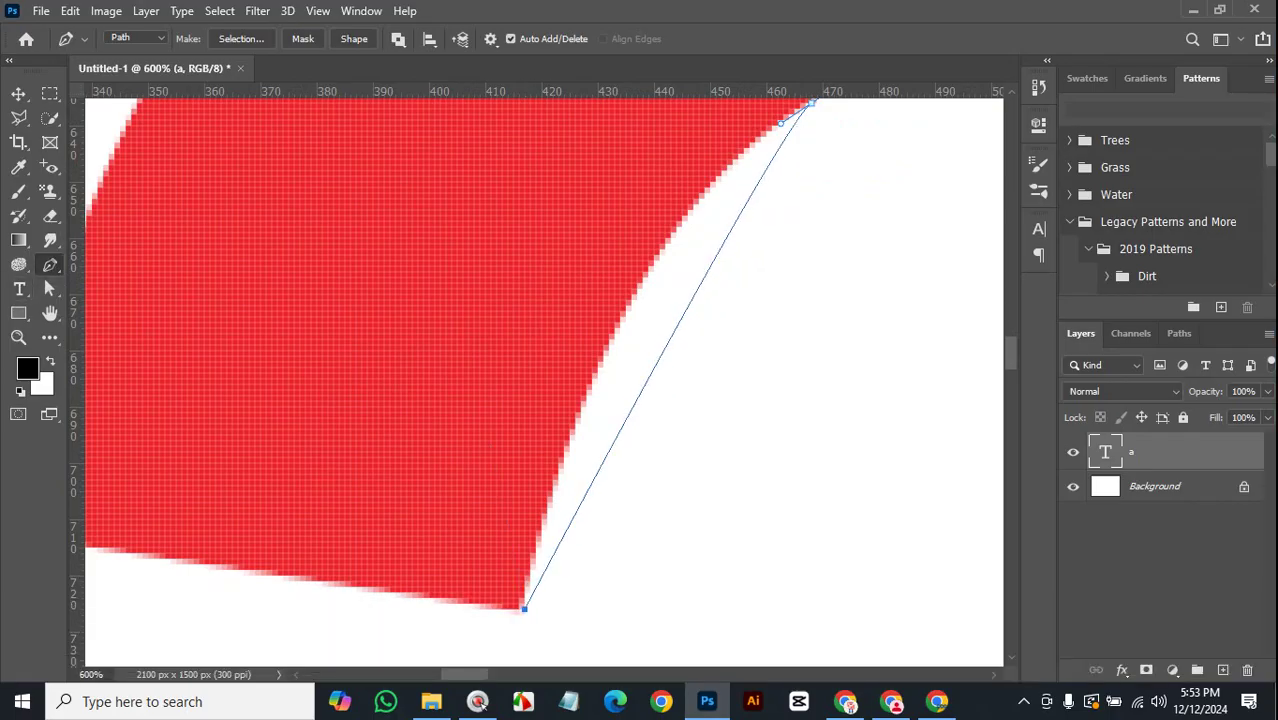
right_click(50, 264)
left_click(130, 297)
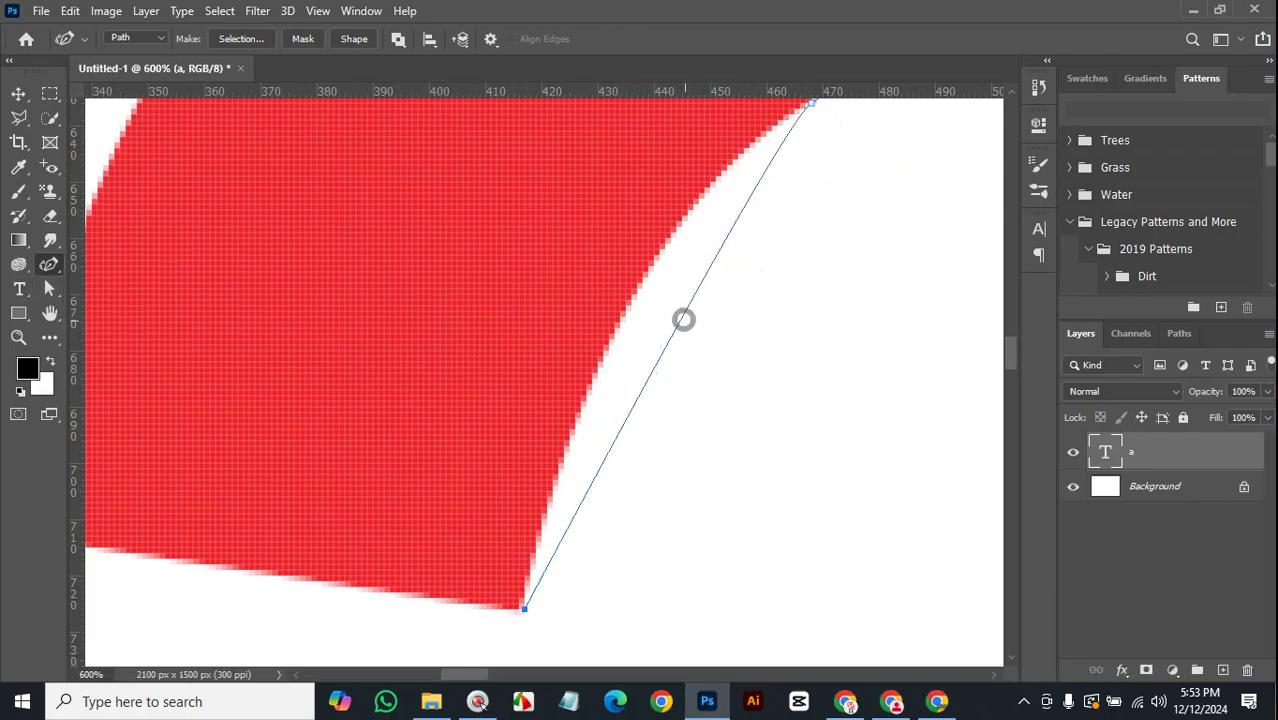
left_click_drag(678, 318, 647, 270)
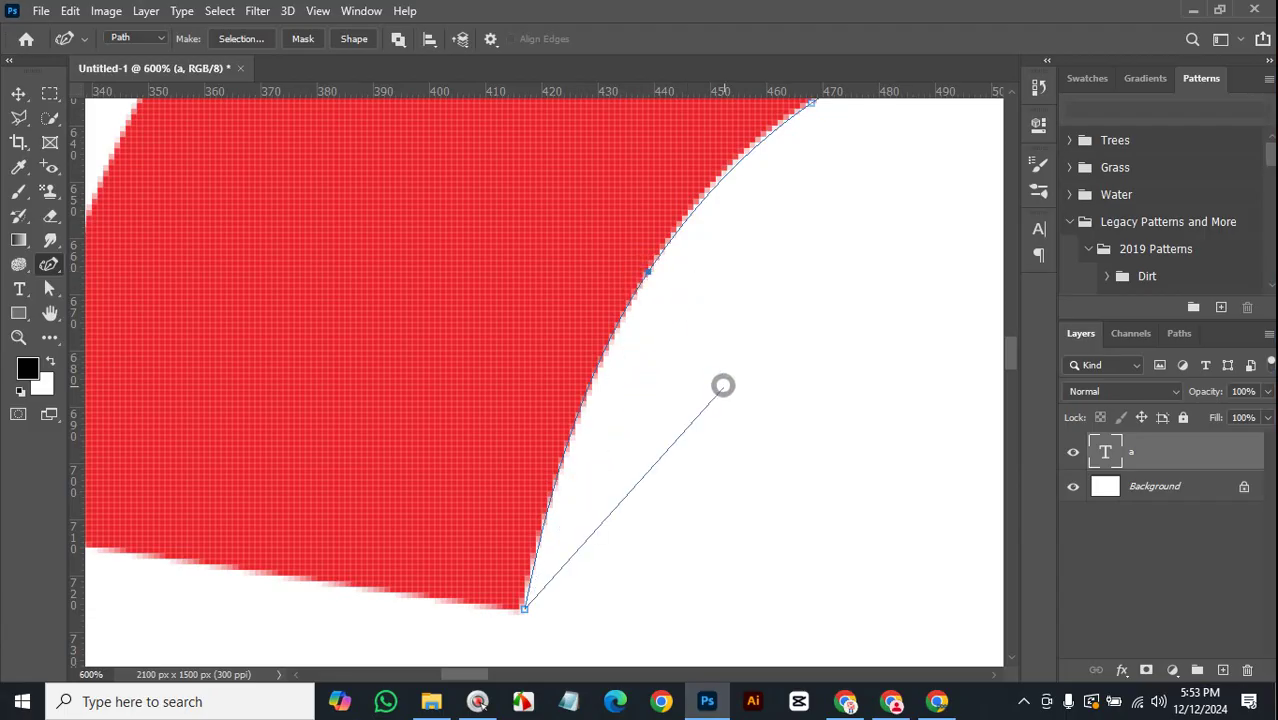
key("ctrl+z")
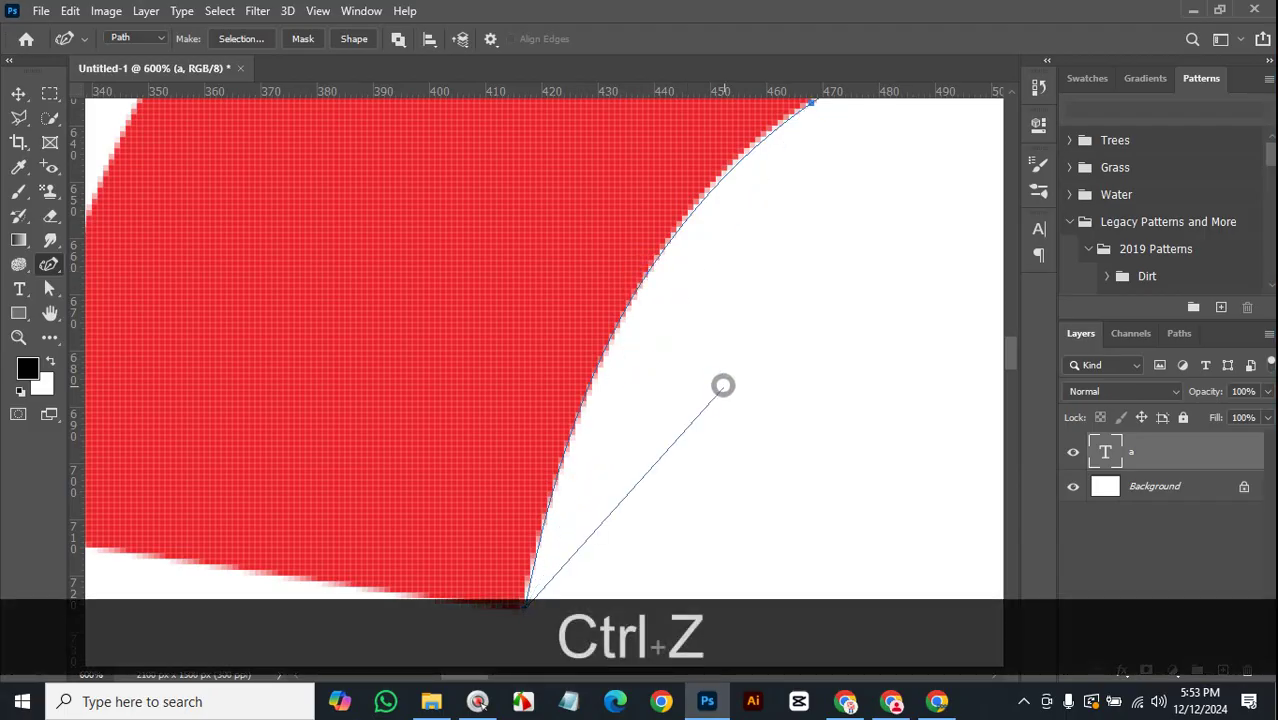
key("ctrl+z")
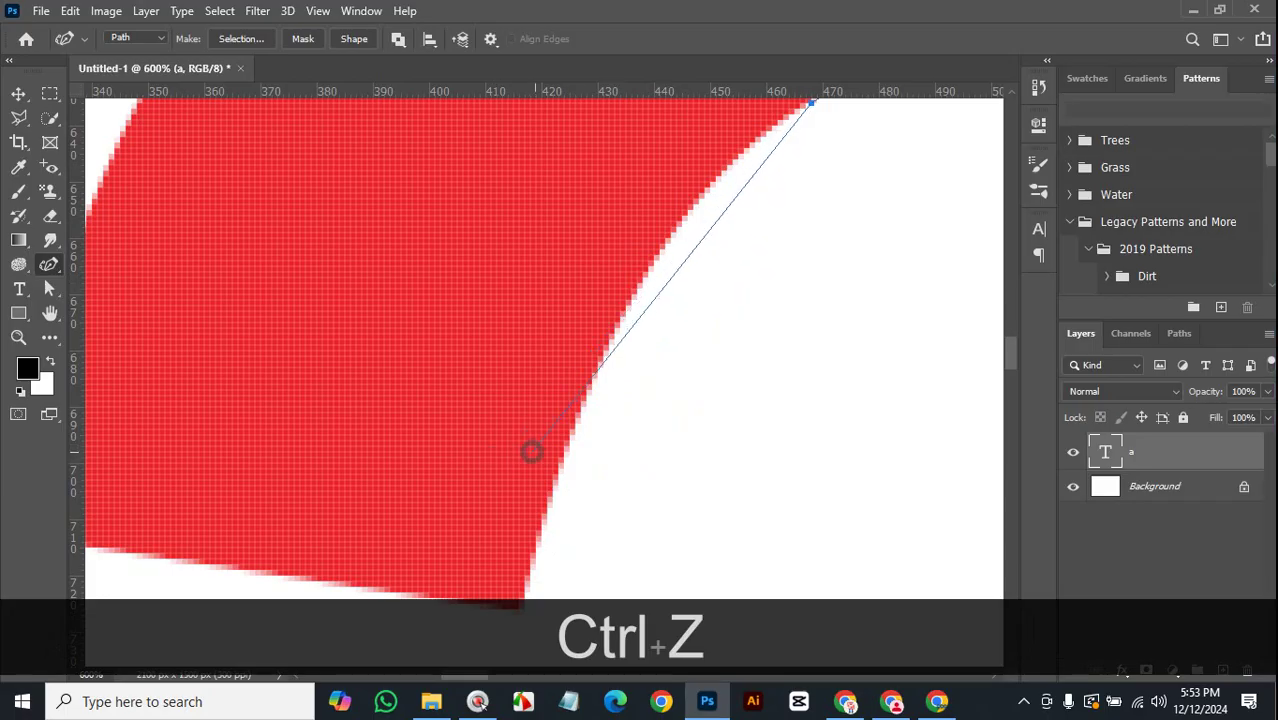
right_click(49, 264)
left_click(95, 259)
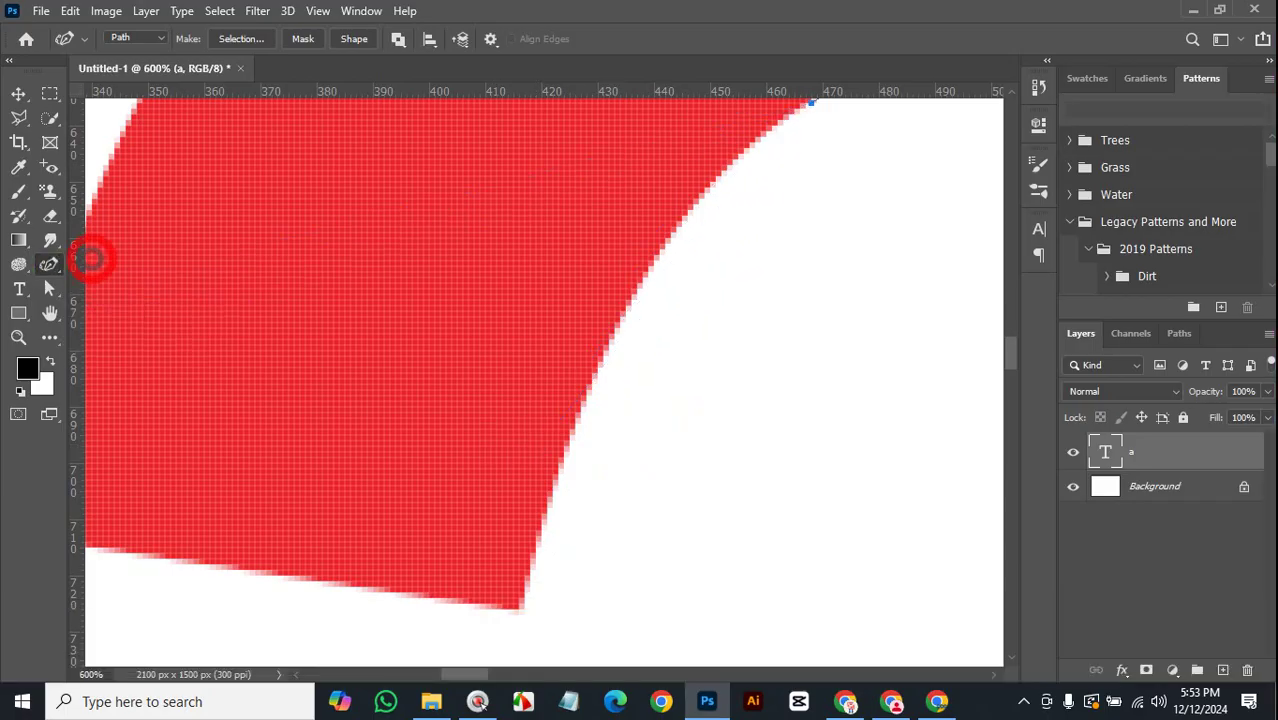
Place a curved anchor at the inner corner of the arch's terminal, fit its incoming handle and remove its outgoing handle.
left_click(517, 606)
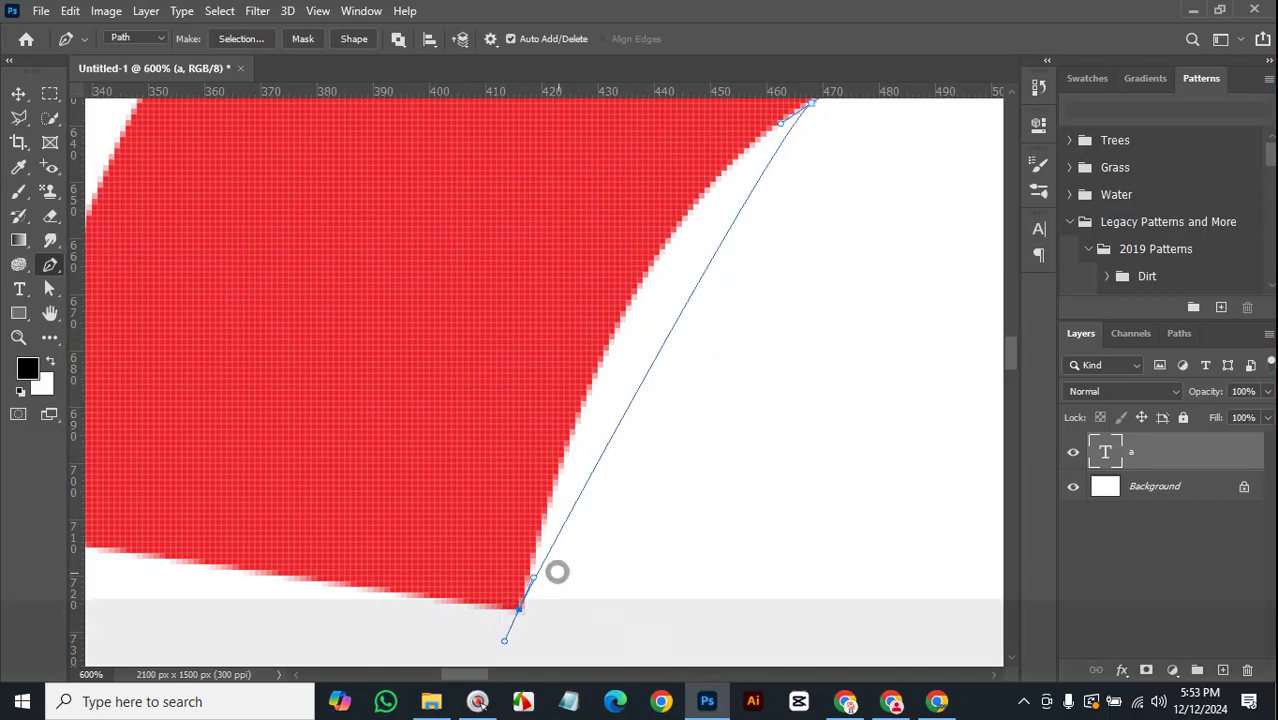
left_click_drag(531, 580, 621, 194)
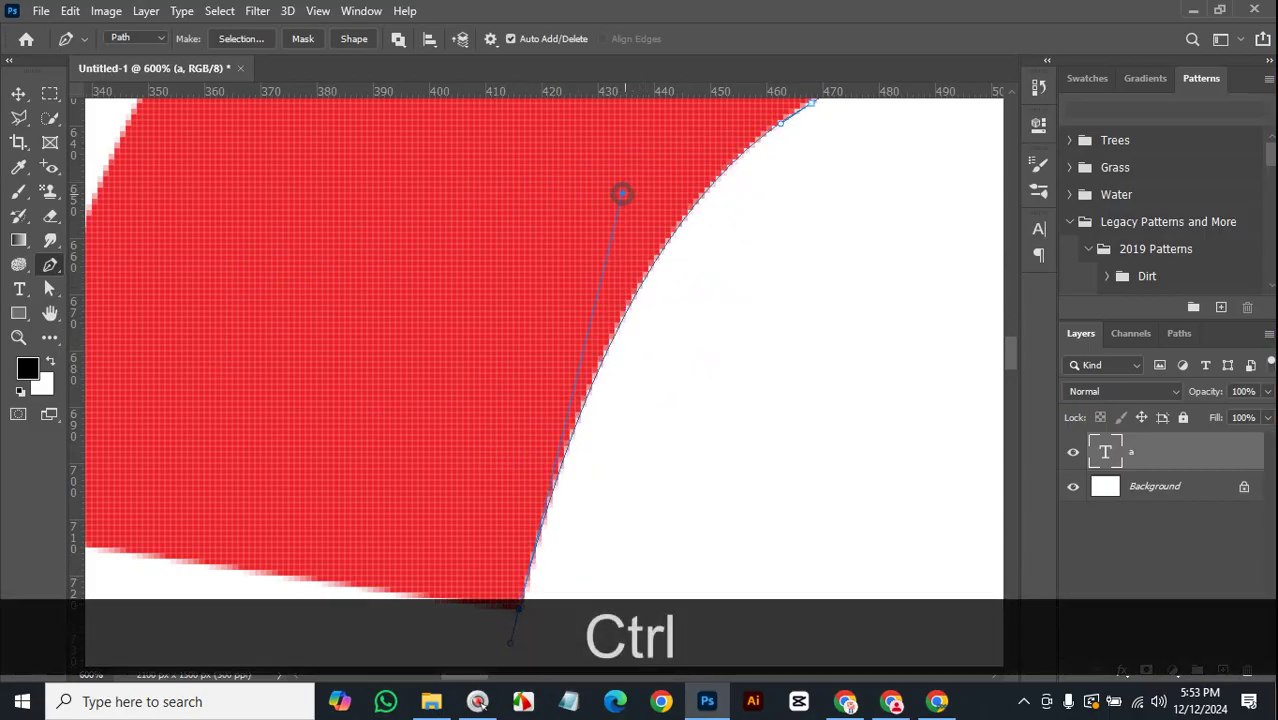
left_click_drag(462, 447, 819, 291)
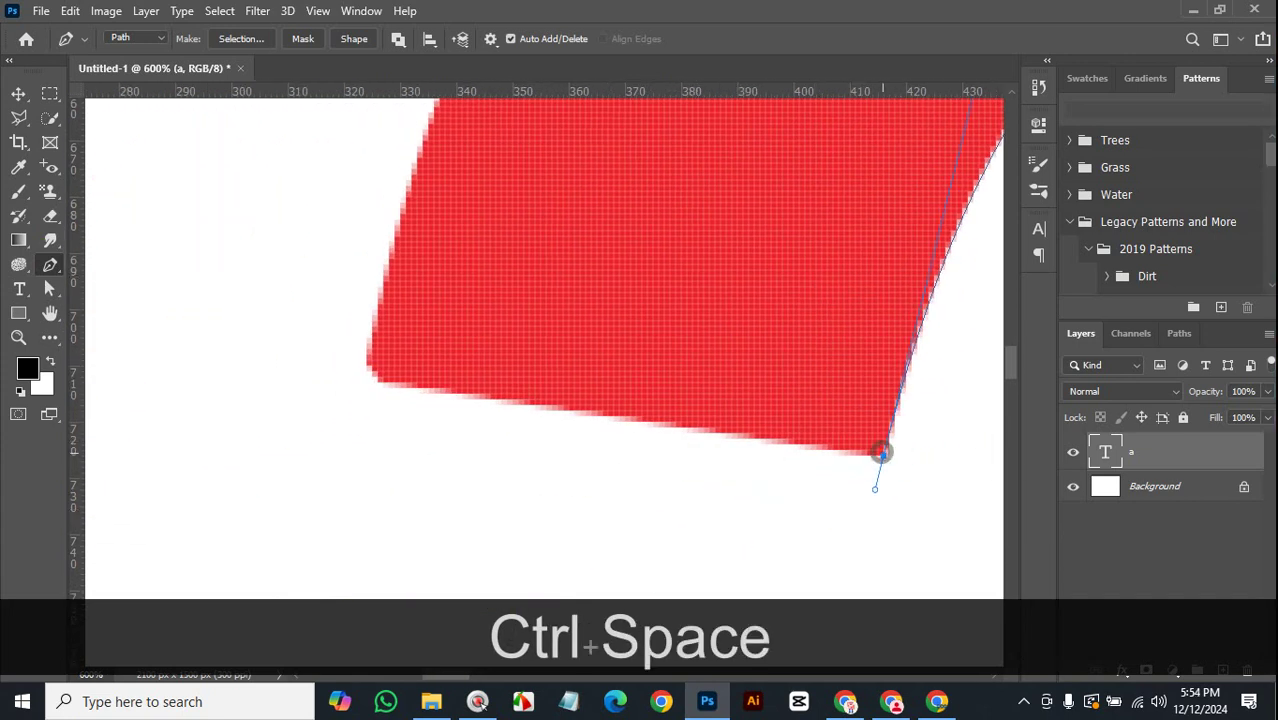
left_click(881, 452, "alt")
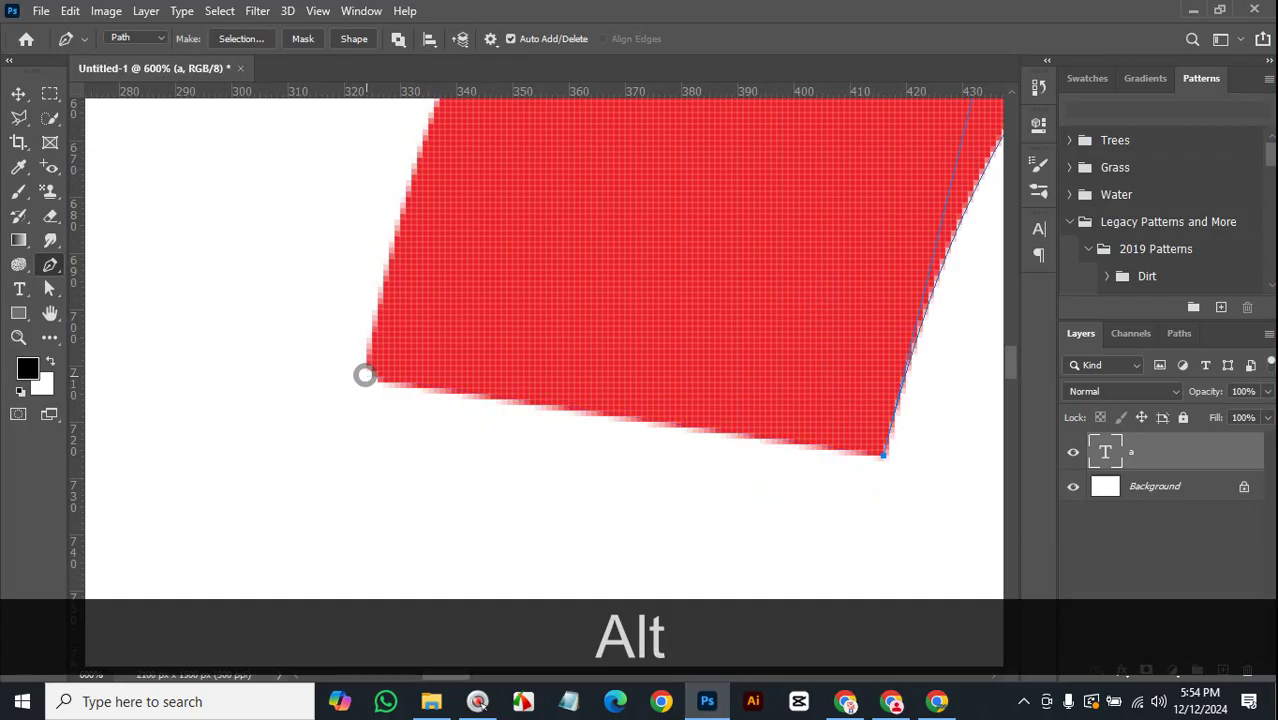
Draw a straight path segment along the terminal's lower edge to its outer corner, redoing the end anchor to sit on the edge.
left_click(376, 377)
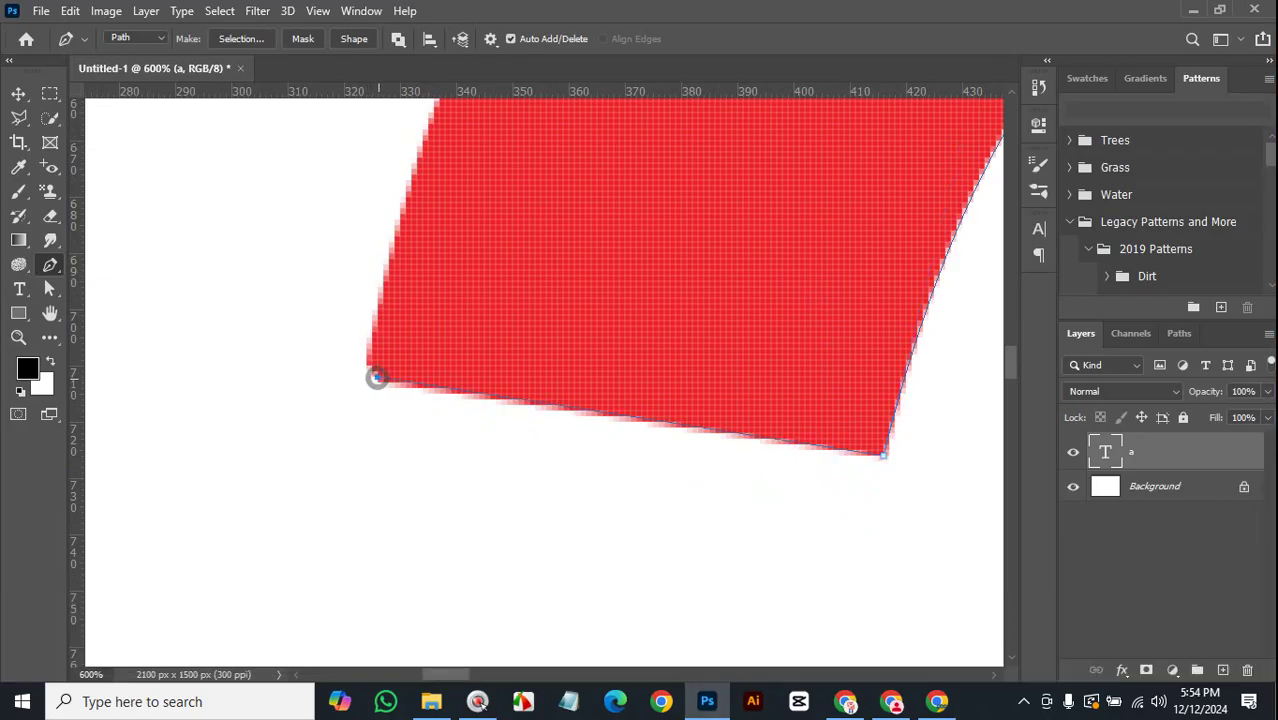
key("ctrl+z")
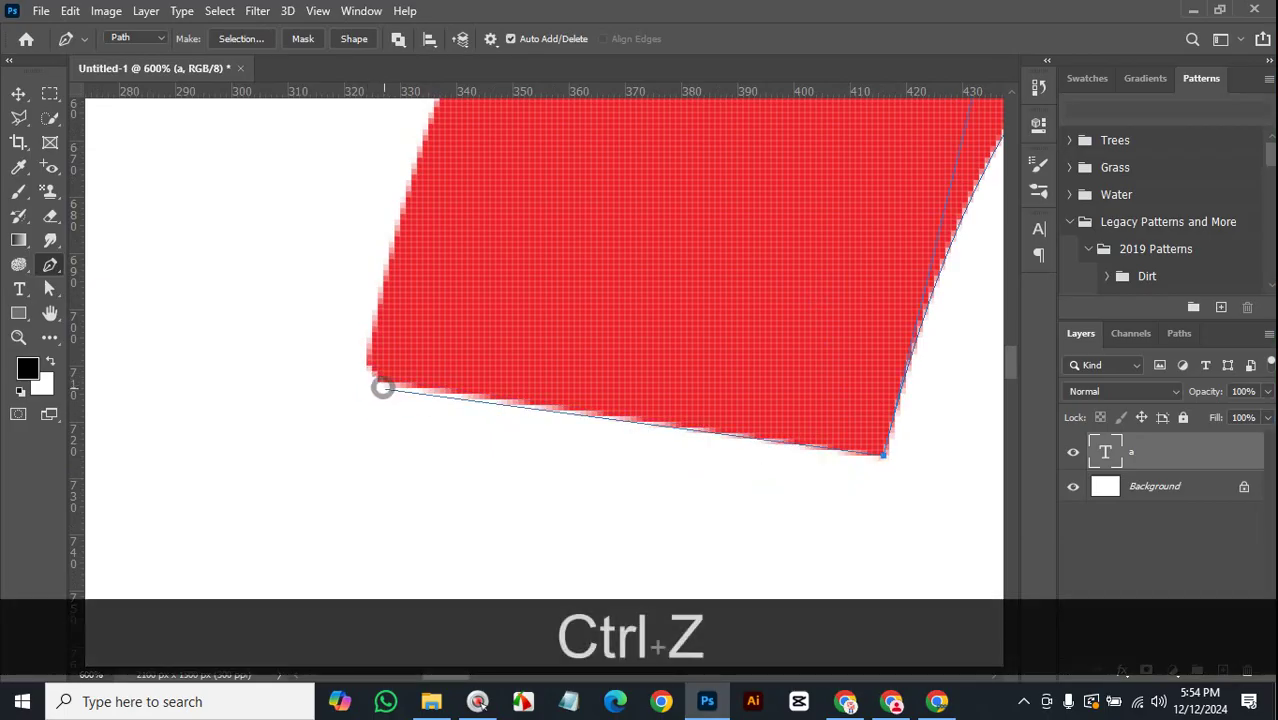
left_click(377, 379)
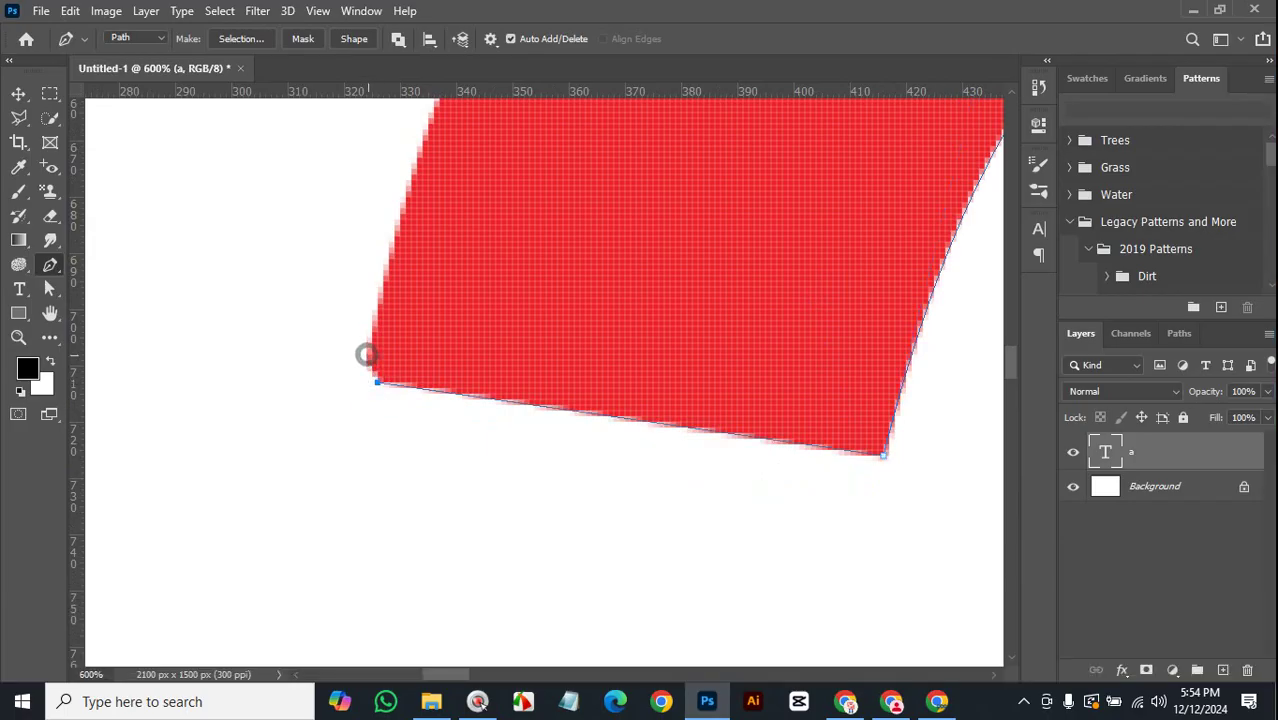
Extend the path up the arch's outer edge from the terminal to a smooth anchor and fit its incoming handle.
key("space")
left_click_drag(479, 240, 395, 508)
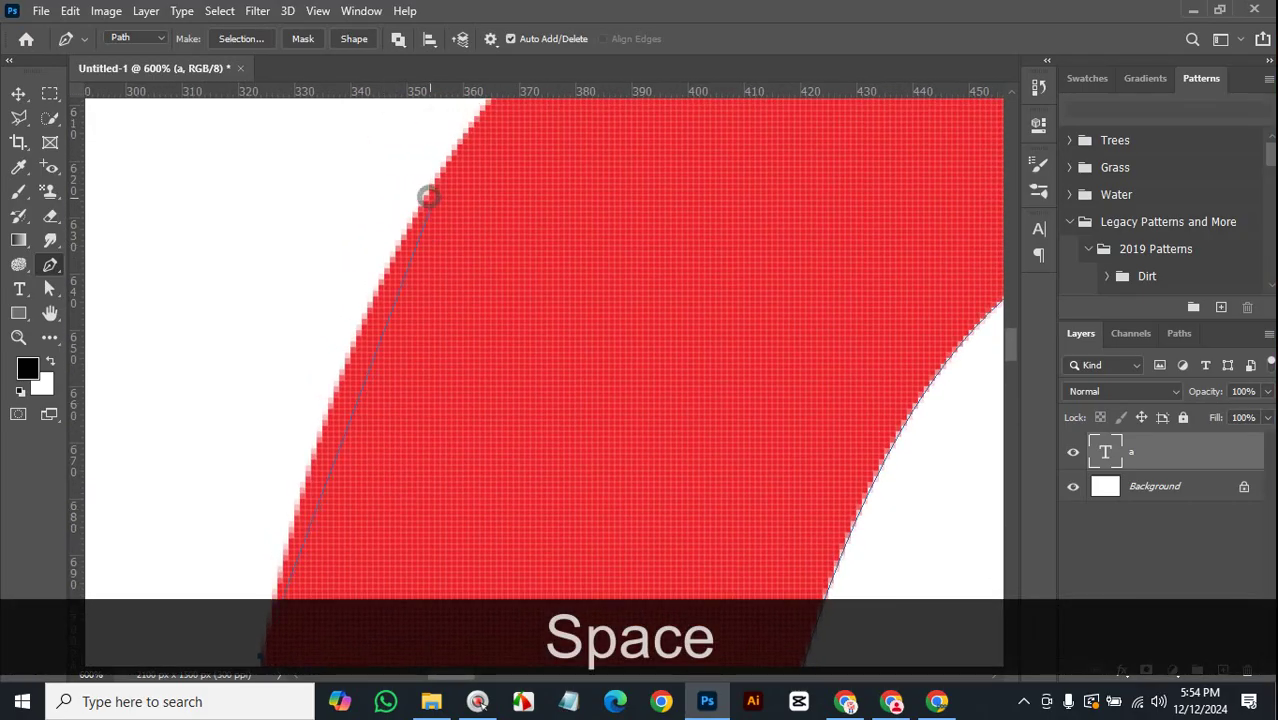
left_click_drag(460, 136, 468, 126)
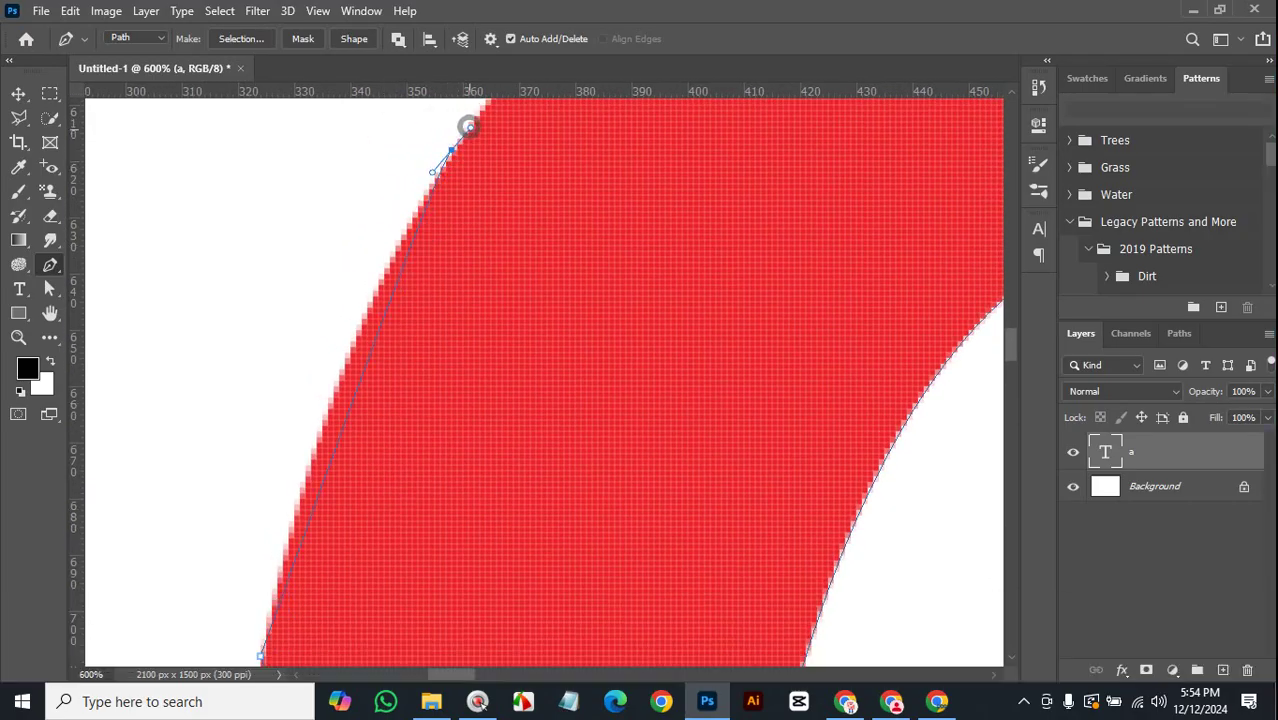
key("ctrl")
left_click_drag(434, 171, 314, 359)
Continue the path over the arch's outer shoulder to its crest with two smooth anchors, fitting their incoming handles to the outline.
key("ctrl+space")
left_click_drag(696, 265, 609, 459)
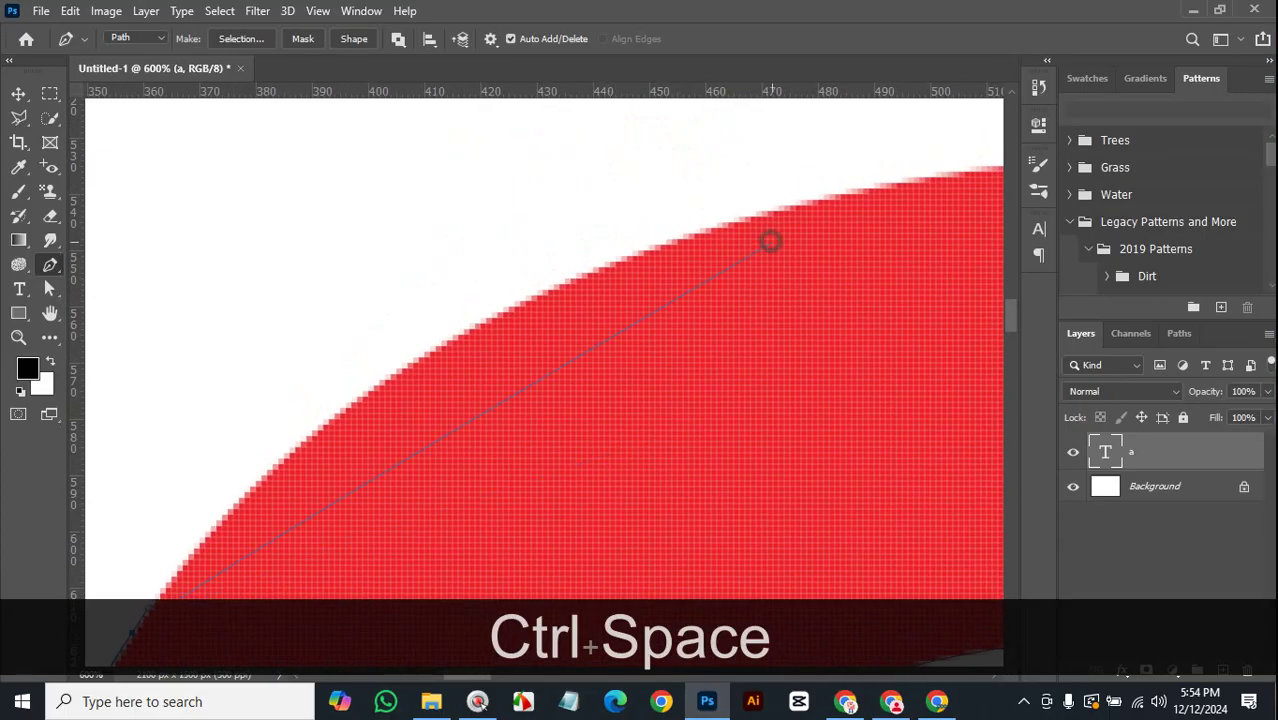
left_click_drag(836, 193, 340, 288)
left_click_drag(731, 211, 262, 348)
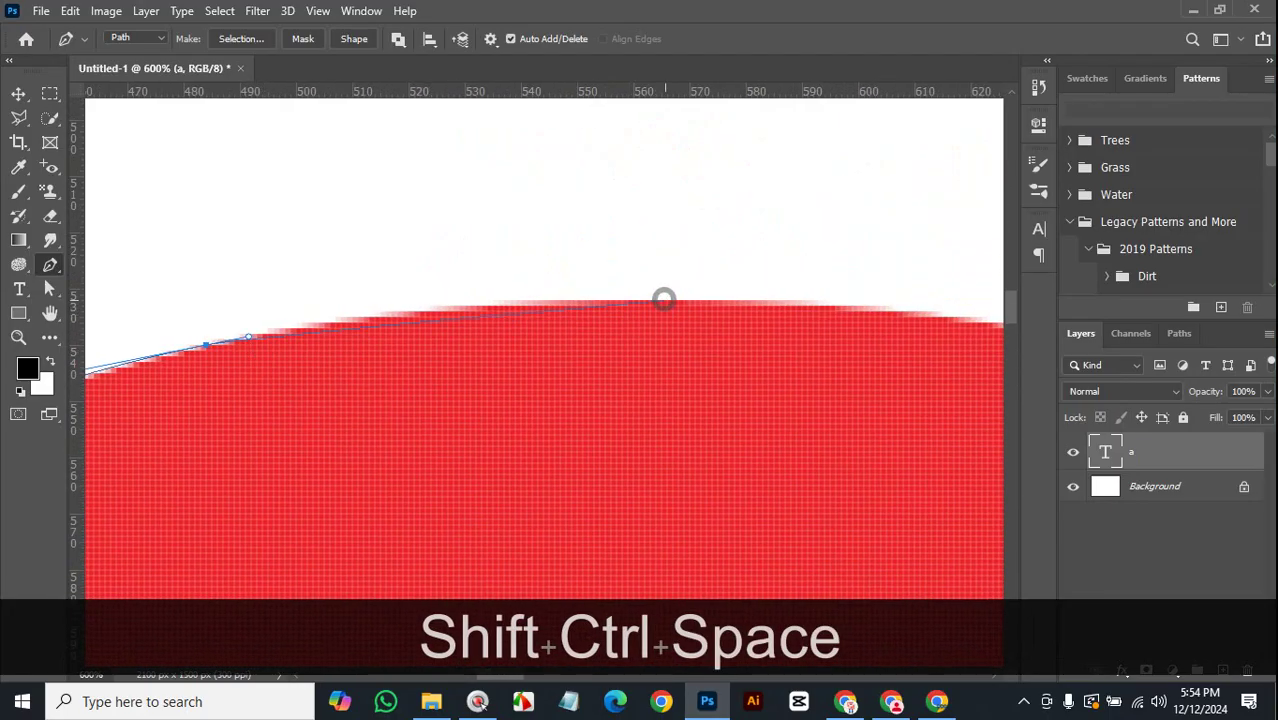
left_click_drag(656, 299, 718, 300)
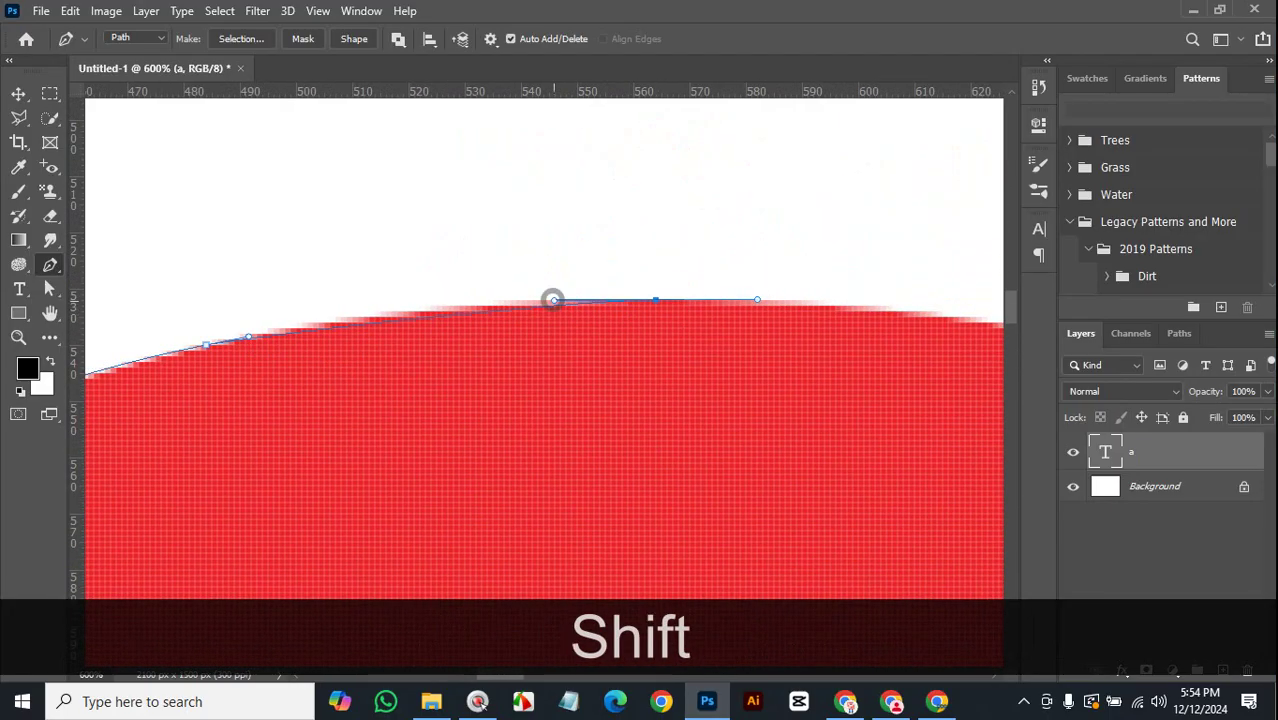
left_click_drag(552, 300, 495, 293)
Place a smooth anchor on the outer arch where it descends from the crest toward the stem and fit its incoming handle.
left_click_drag(778, 315, 350, 198)
left_click_drag(463, 244, 394, 185)
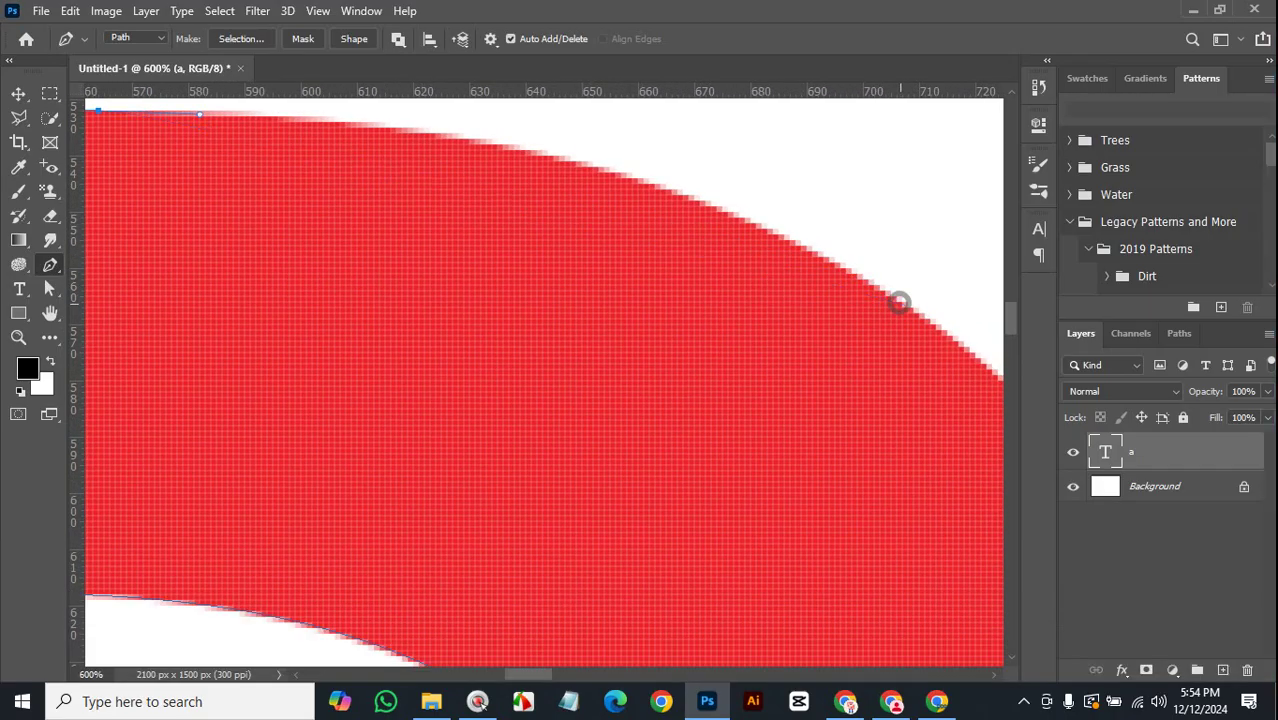
left_click_drag(900, 300, 951, 340)
key("ctrl")
left_click_drag(851, 262, 615, 104)
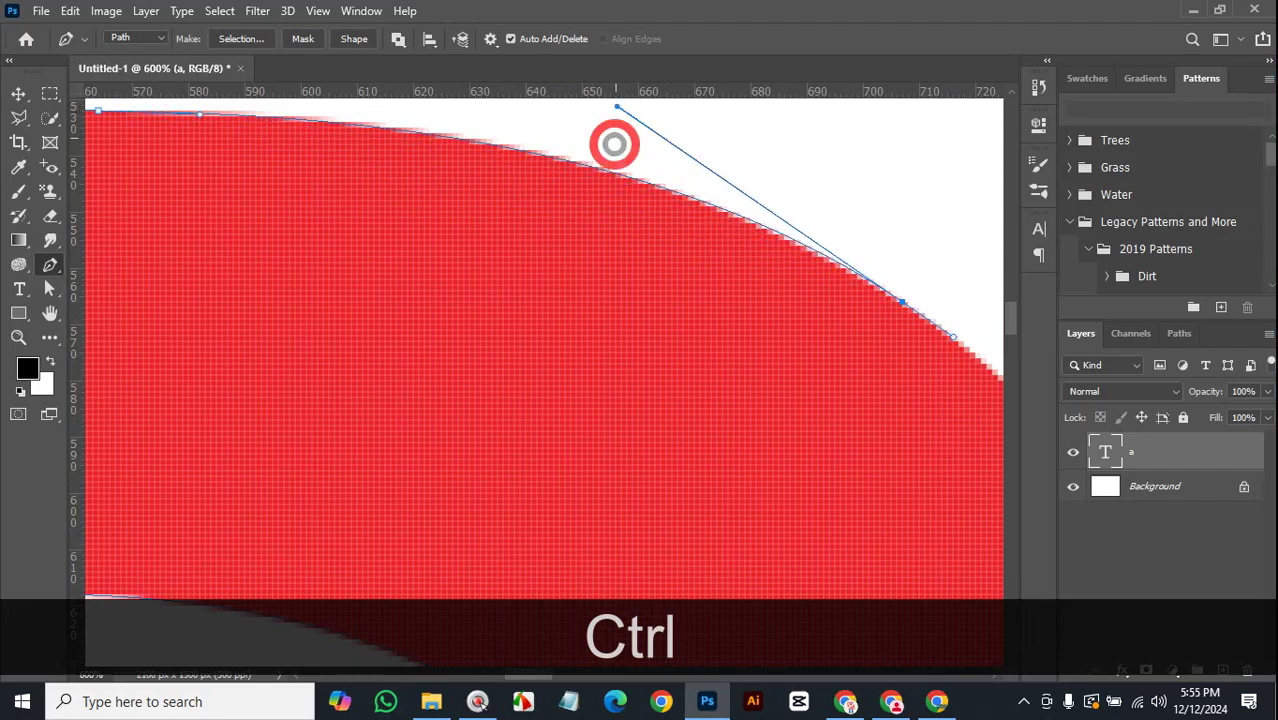
Carry the path down the steeper outer curve to a smooth anchor just above the stem and match the segment to the outline.
key("space")
left_click_drag(882, 385, 446, 224)
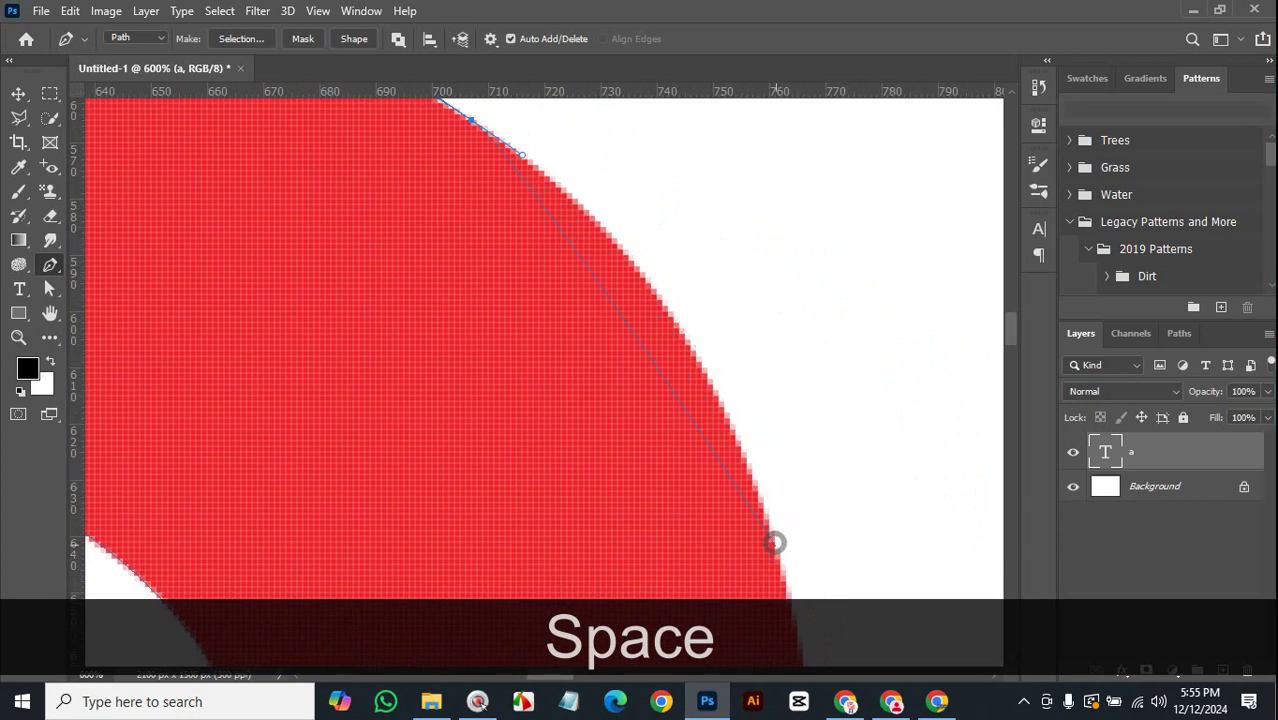
left_click_drag(774, 541, 781, 574)
key("ctrl")
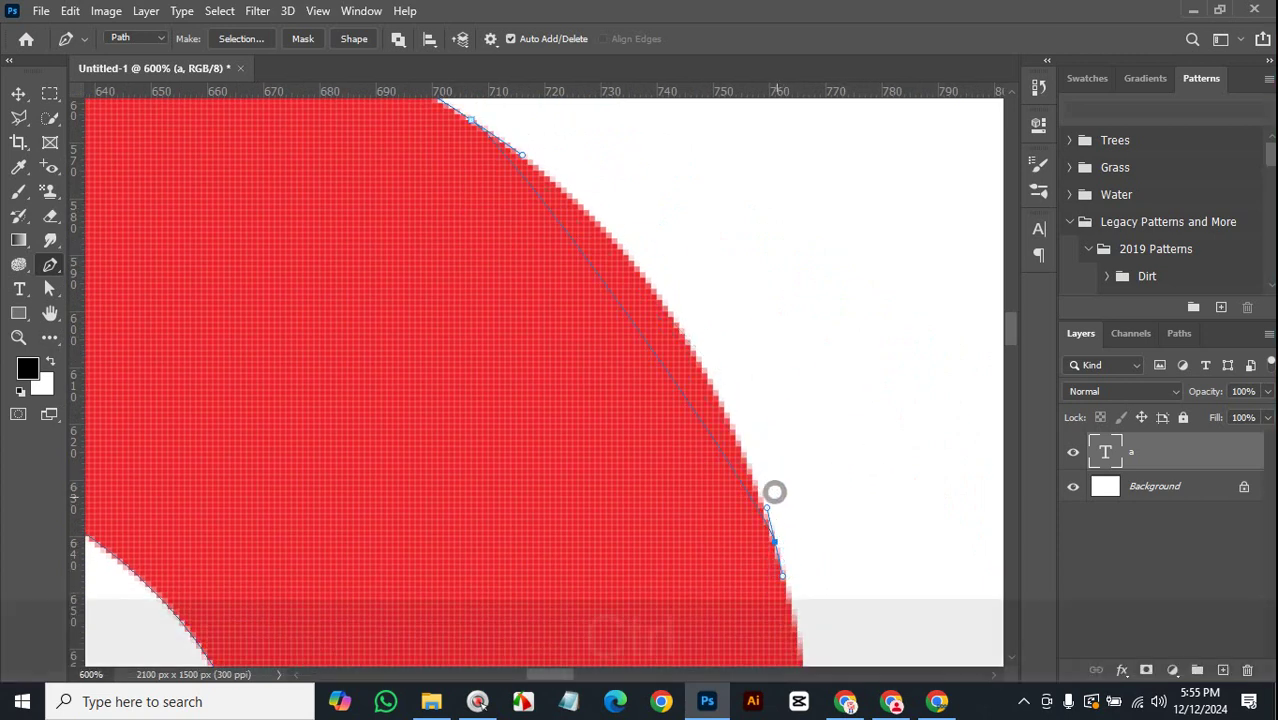
left_click_drag(765, 505, 687, 255)
Place a smooth anchor where the arch's outer curve meets the straight stem and fit its incoming handle to the outline.
key("ctrl+space")
left_click_drag(705, 391, 706, 299)
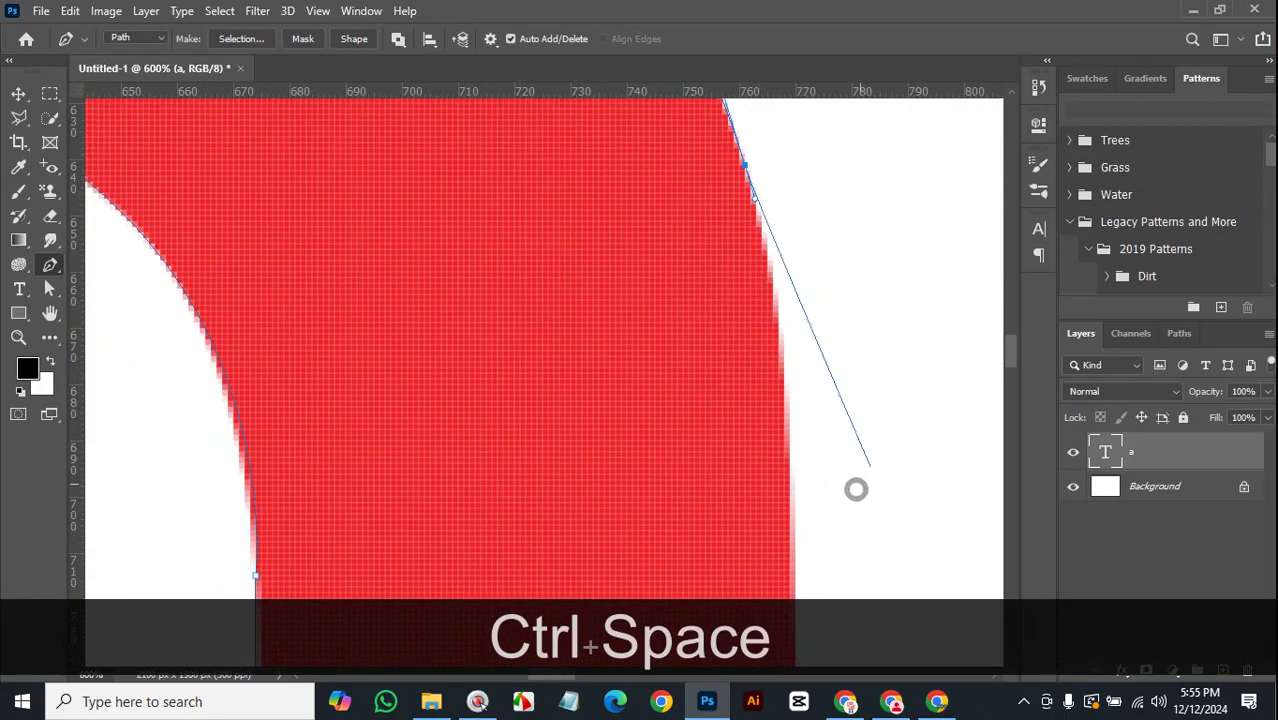
left_click(793, 660)
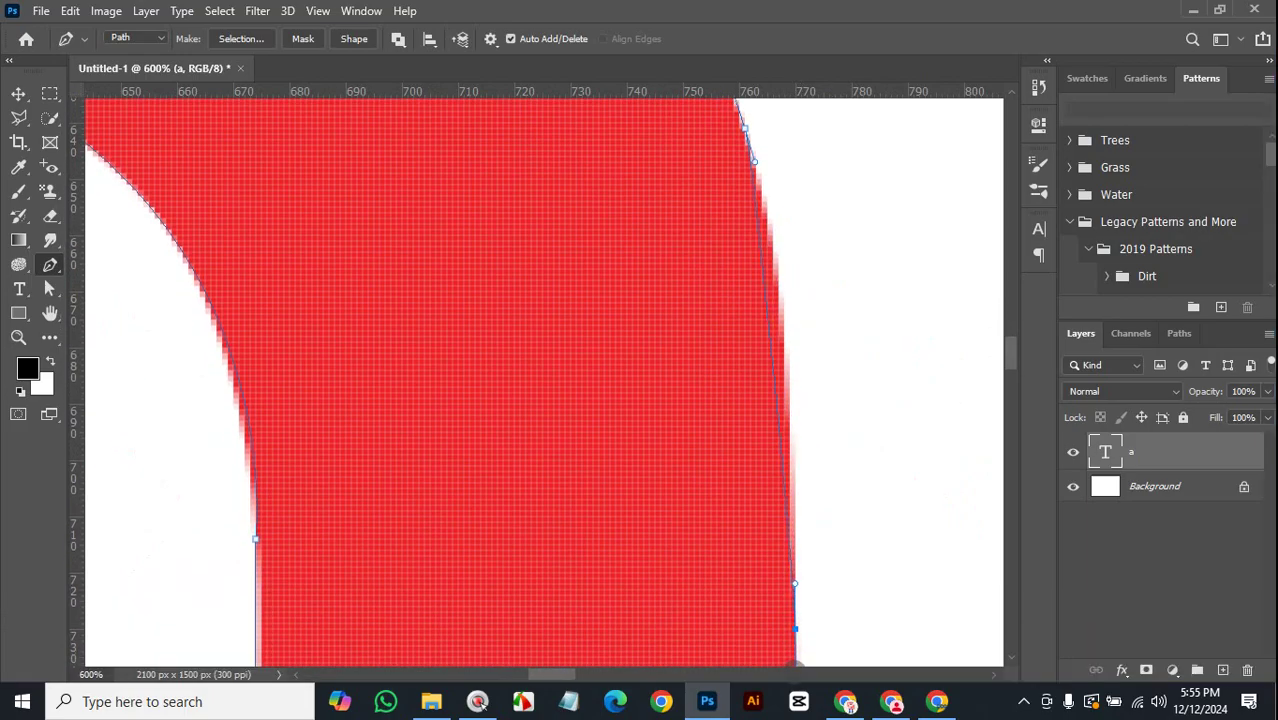
left_click_drag(812, 467, 814, 447)
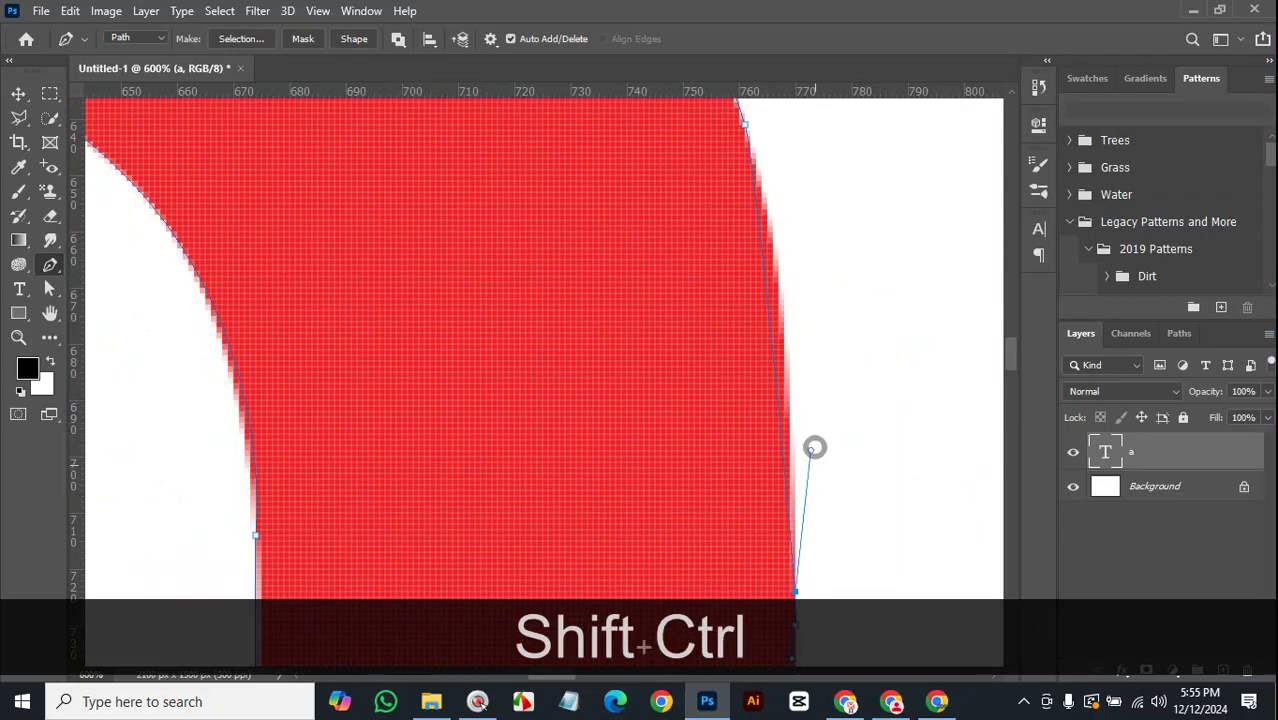
left_click_drag(816, 395, 887, 545)
key("ctrl+z")
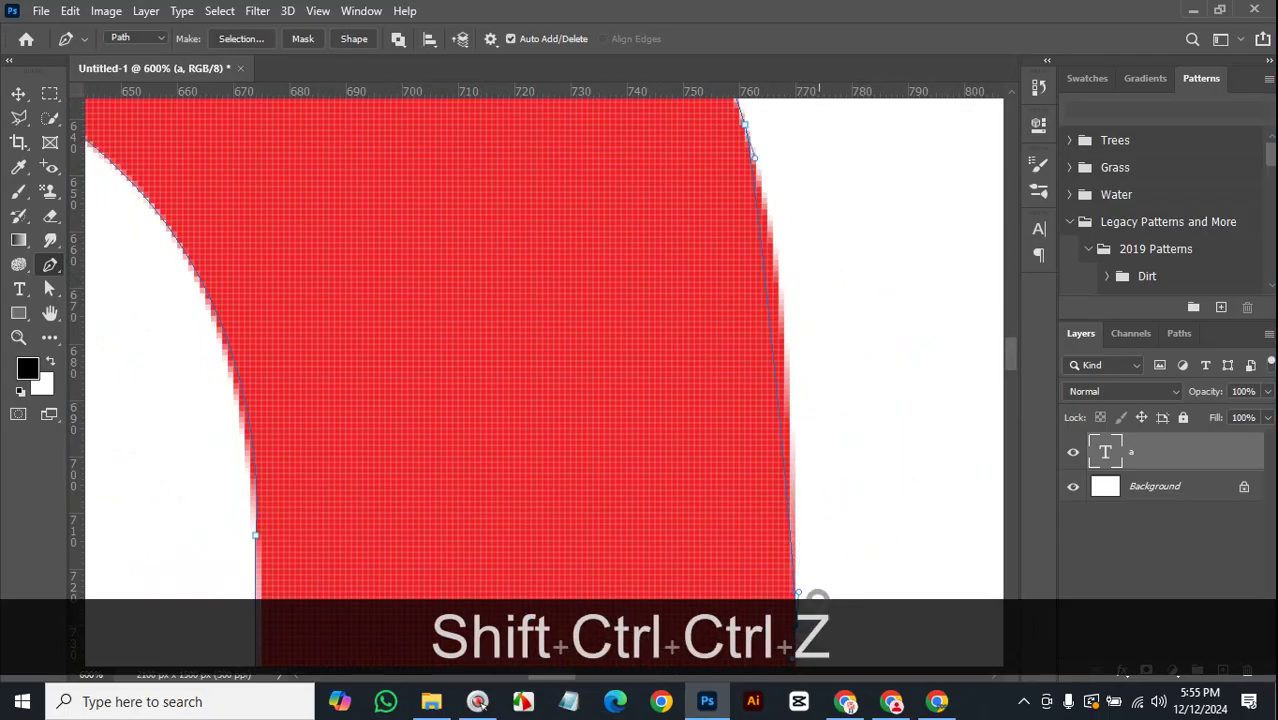
left_click_drag(802, 521, 796, 350)
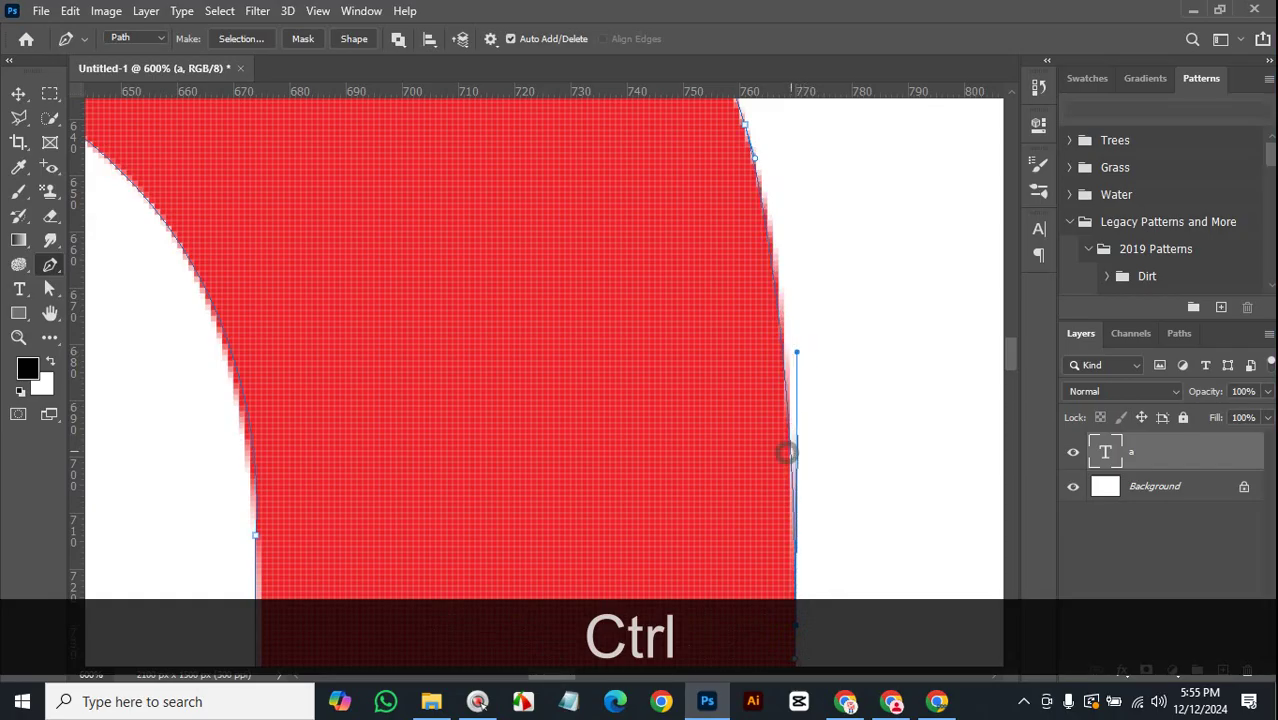
key("ctrl+space")
scroll(725, 462, "down", 5)
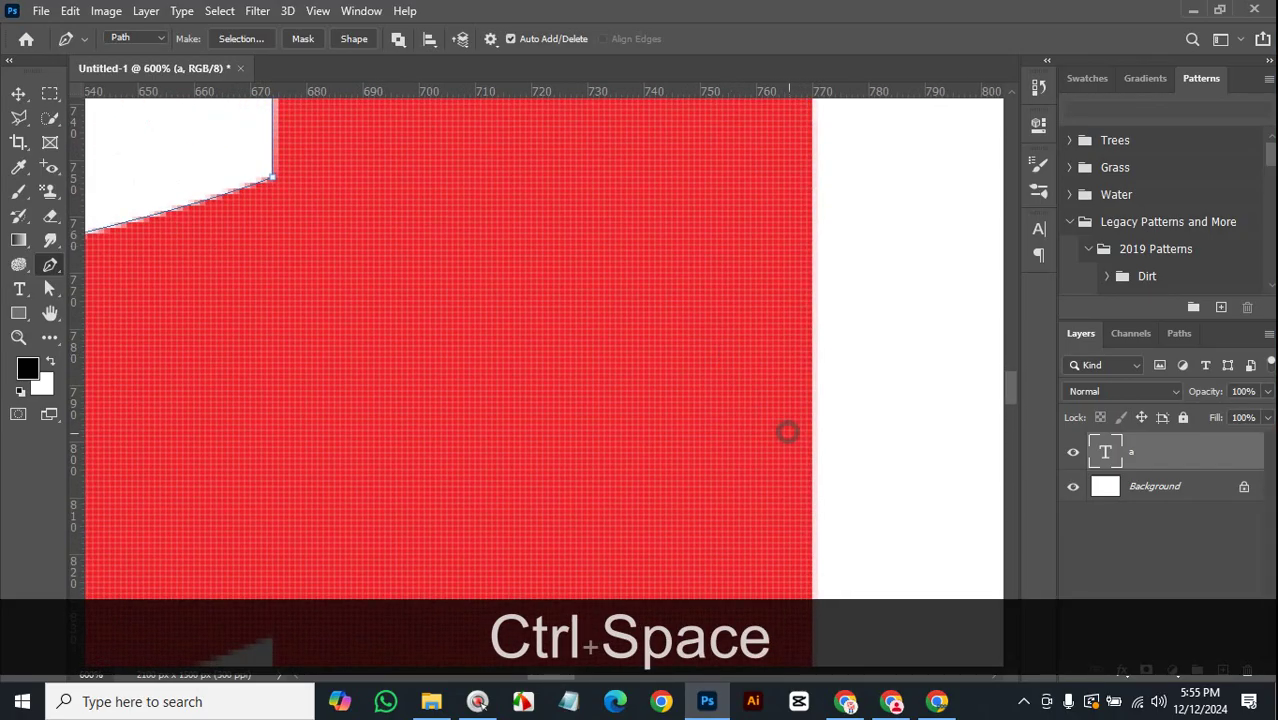
scroll(770, 400, "down", 5)
scroll(768, 289, "down", 4)
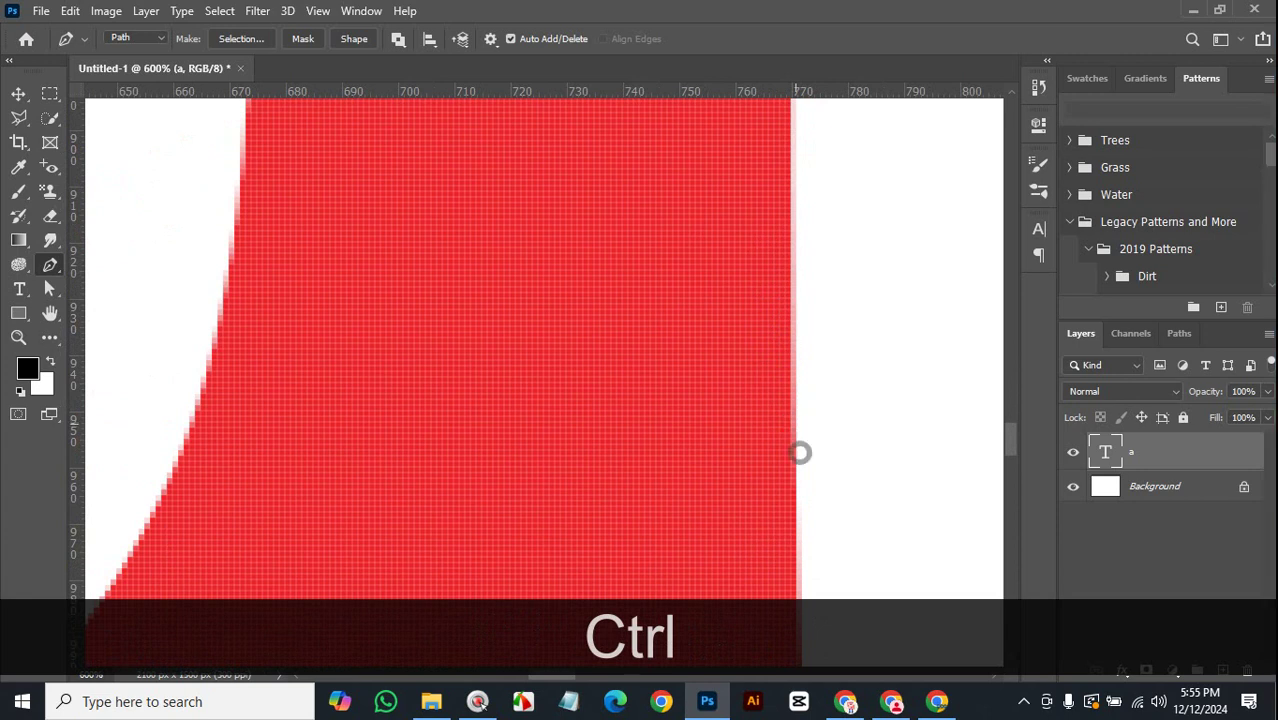
scroll(797, 443, "down", 1)
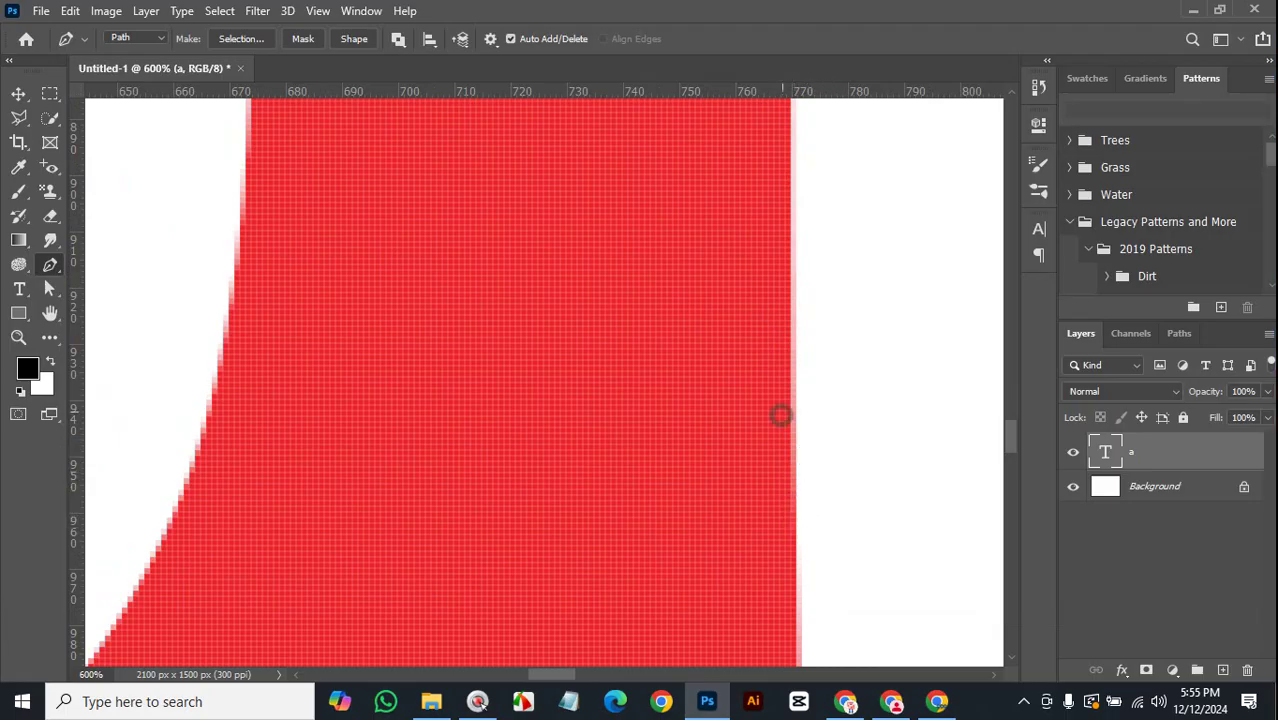
key("ctrl+z")
left_click_drag(840, 307, 757, 357)
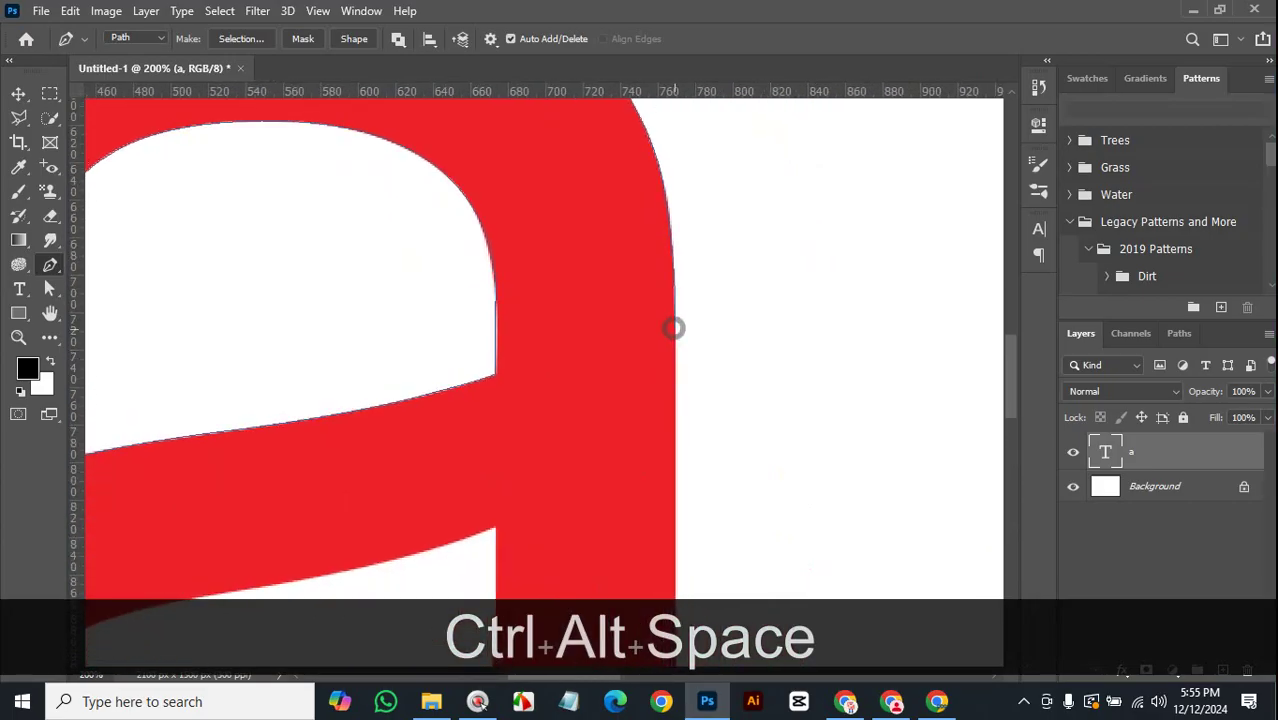
Reselect the Pen tool and resume the open path from its endpoint at the top of the stem's outer edge.
right_click(50, 264)
left_click(110, 263)
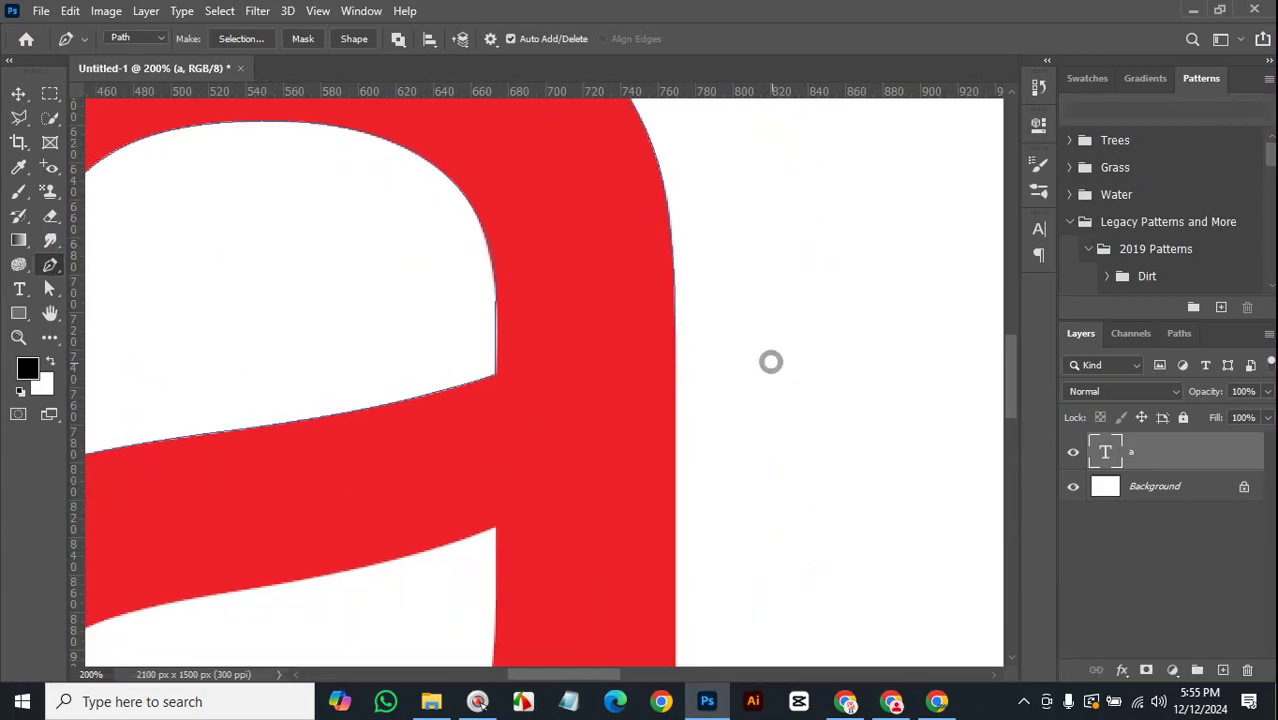
left_click(674, 330)
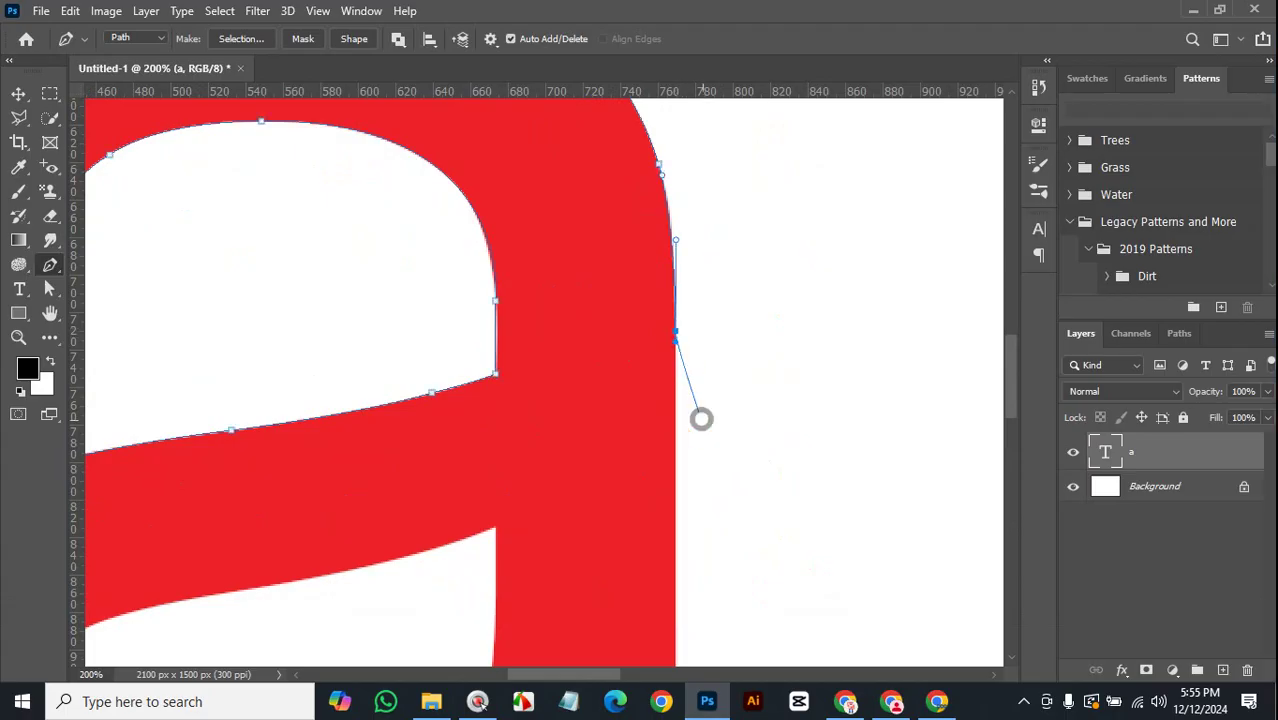
key("space")
left_click_drag(688, 559, 686, 467)
key("ctrl+space")
left_click(705, 294)
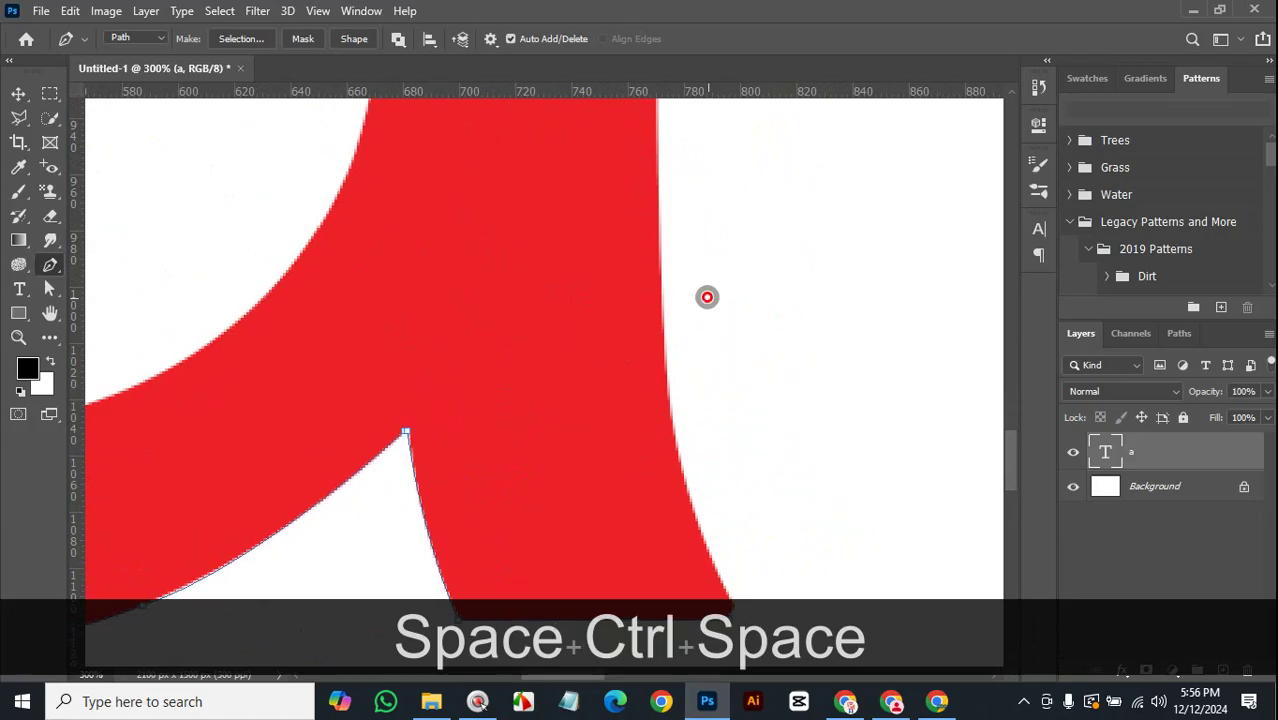
left_click(671, 253)
key("shift")
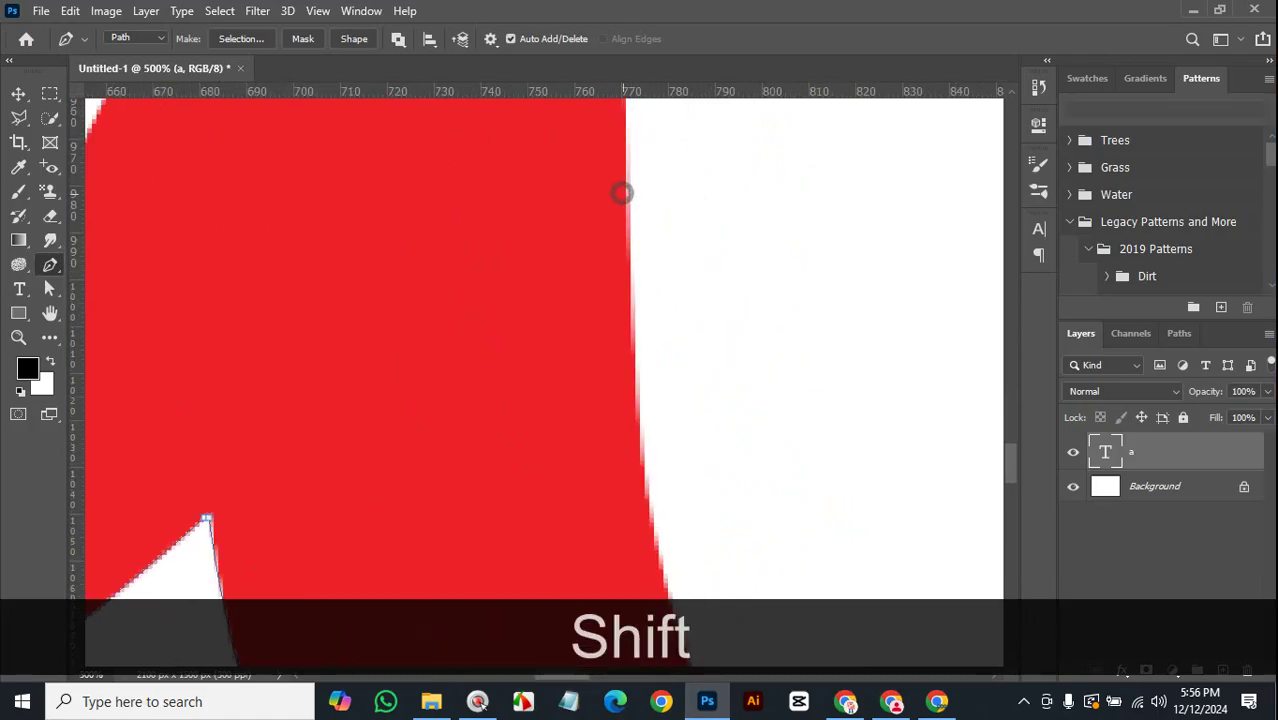
key("ctrl+shift+z")
key("space")
left_click_drag(716, 183, 714, 308)
scroll(714, 308, "up", 10)
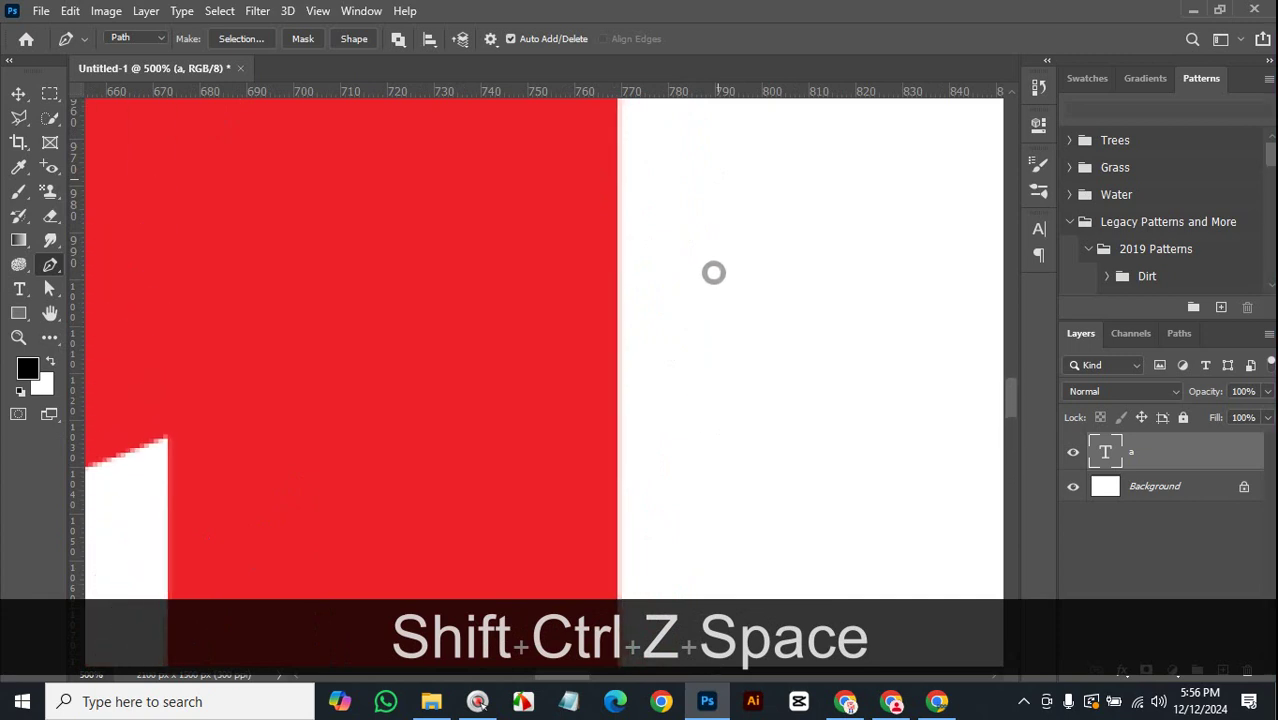
Extend the path straight down the stem's outer edge to an anchor roughly level with the crossbar stroke.
left_click(720, 308)
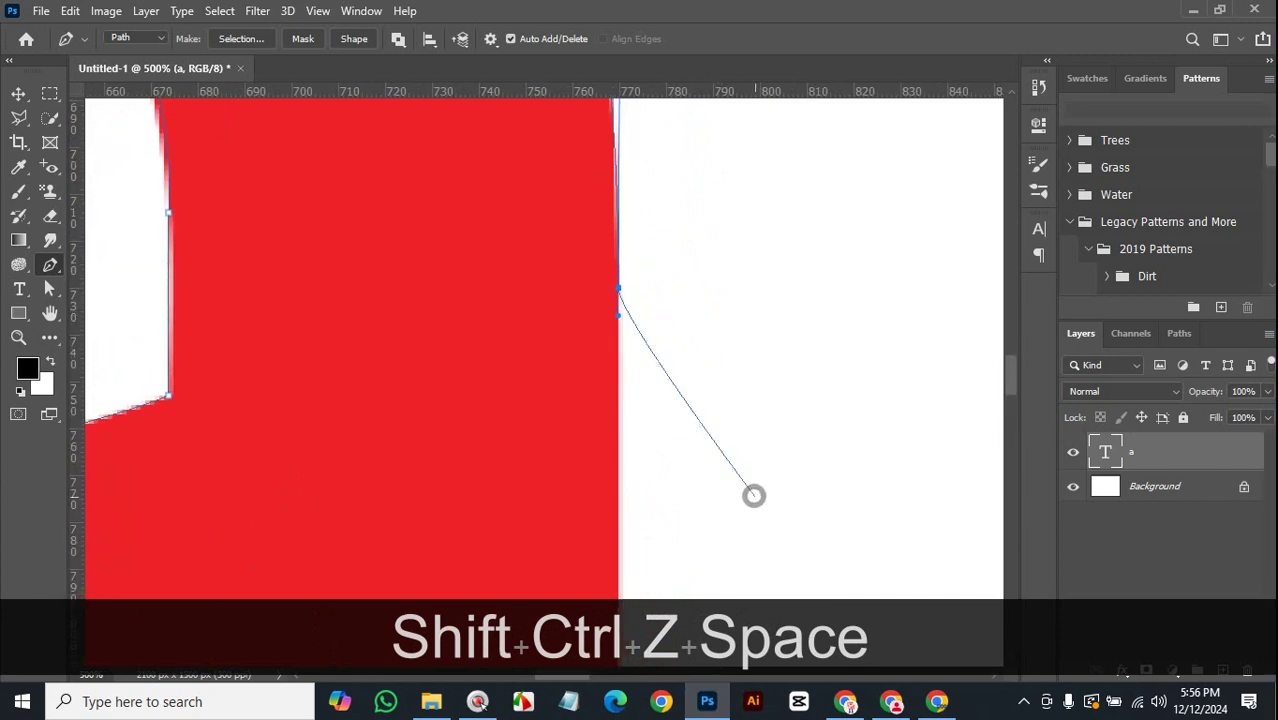
key("space")
left_click_drag(666, 497, 679, 323)
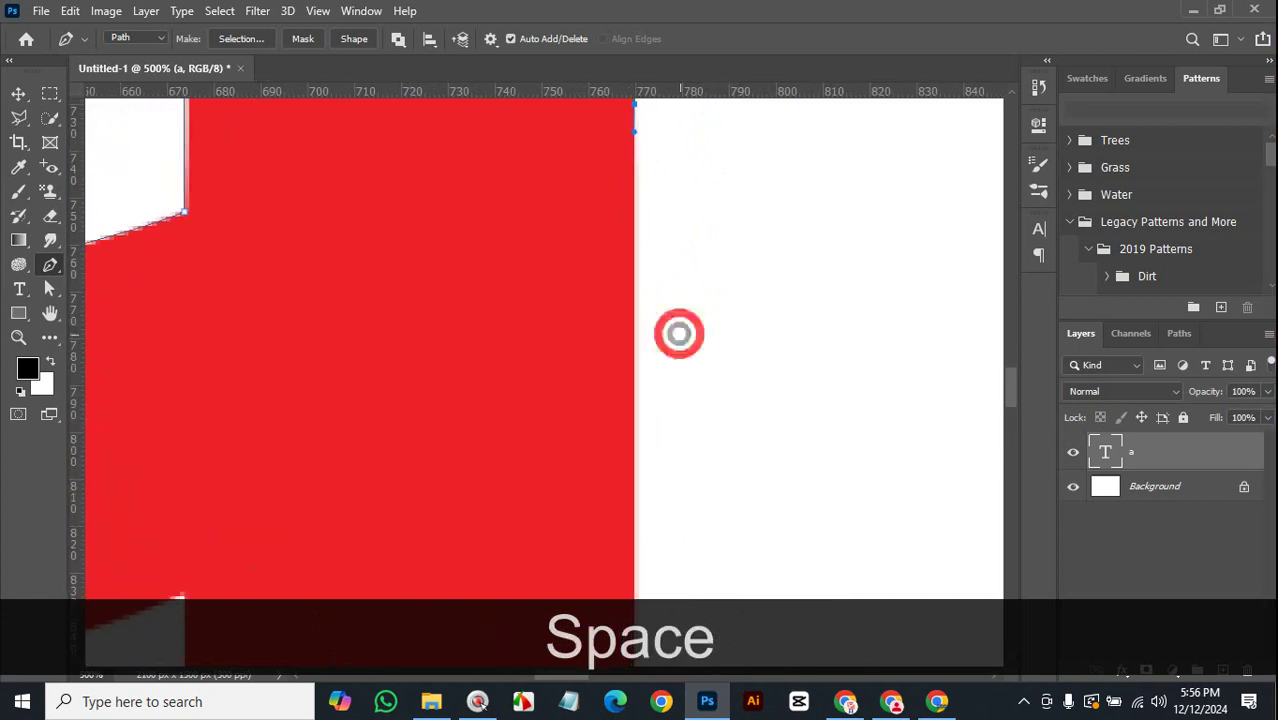
left_click(633, 450)
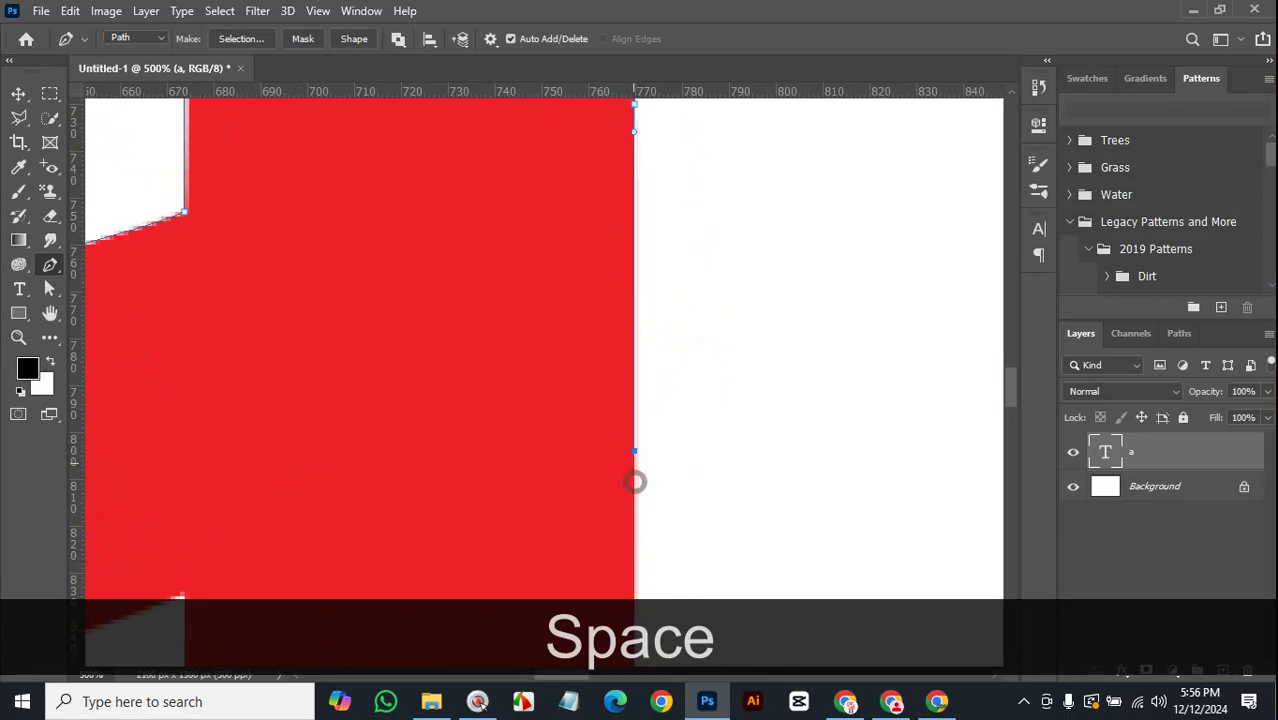
Continue the path straight down the stem's outer edge to an anchor just above where the foot starts to curve.
scroll(689, 535, "down", 8)
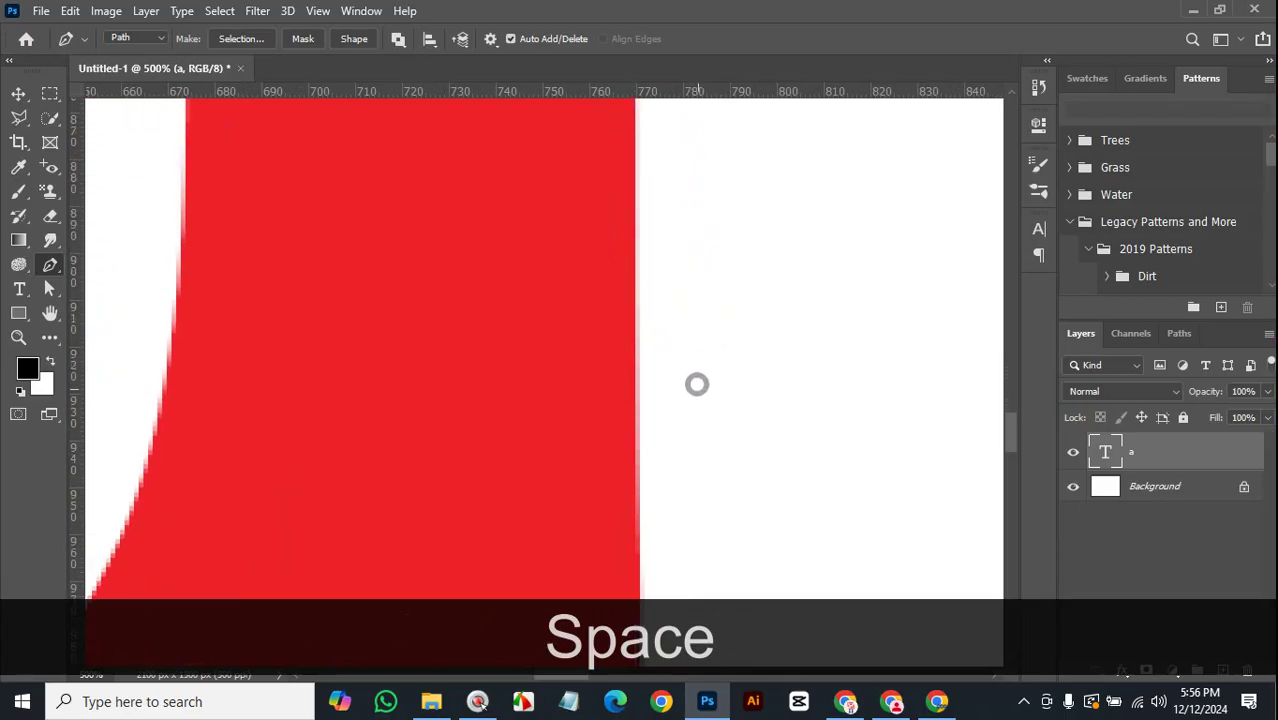
key("shift")
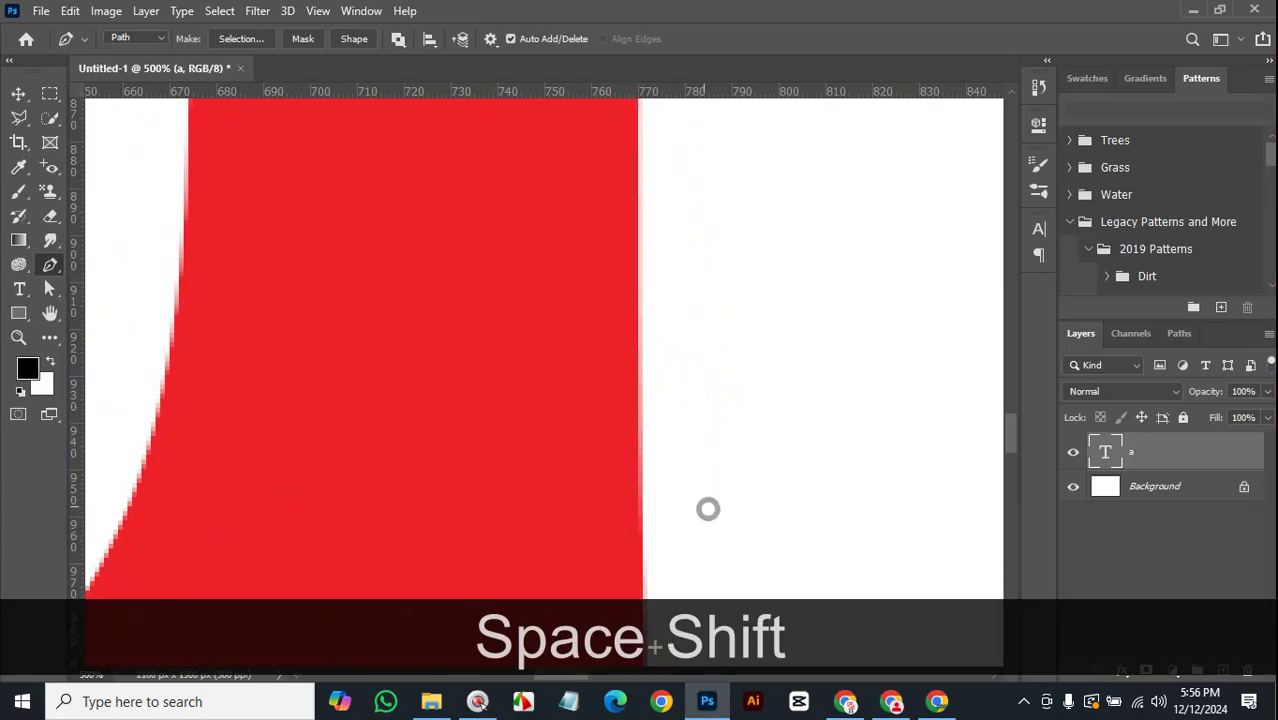
key("space")
key("shift")
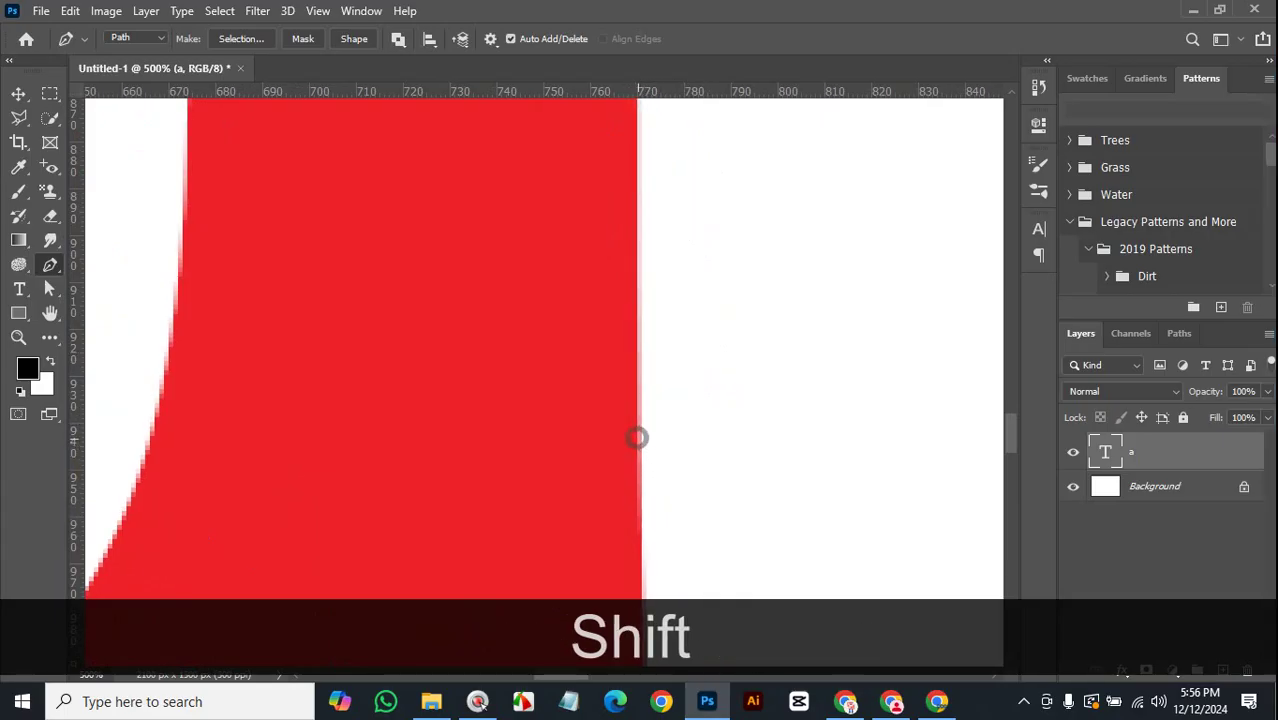
left_click_drag(679, 528, 676, 328)
key("ctrl+z")
Place a smooth anchor partway down the foot's outer curve and fit its incoming handle to the letter's edge.
key("space")
left_click_drag(675, 430, 684, 288)
left_click_drag(678, 393, 681, 333)
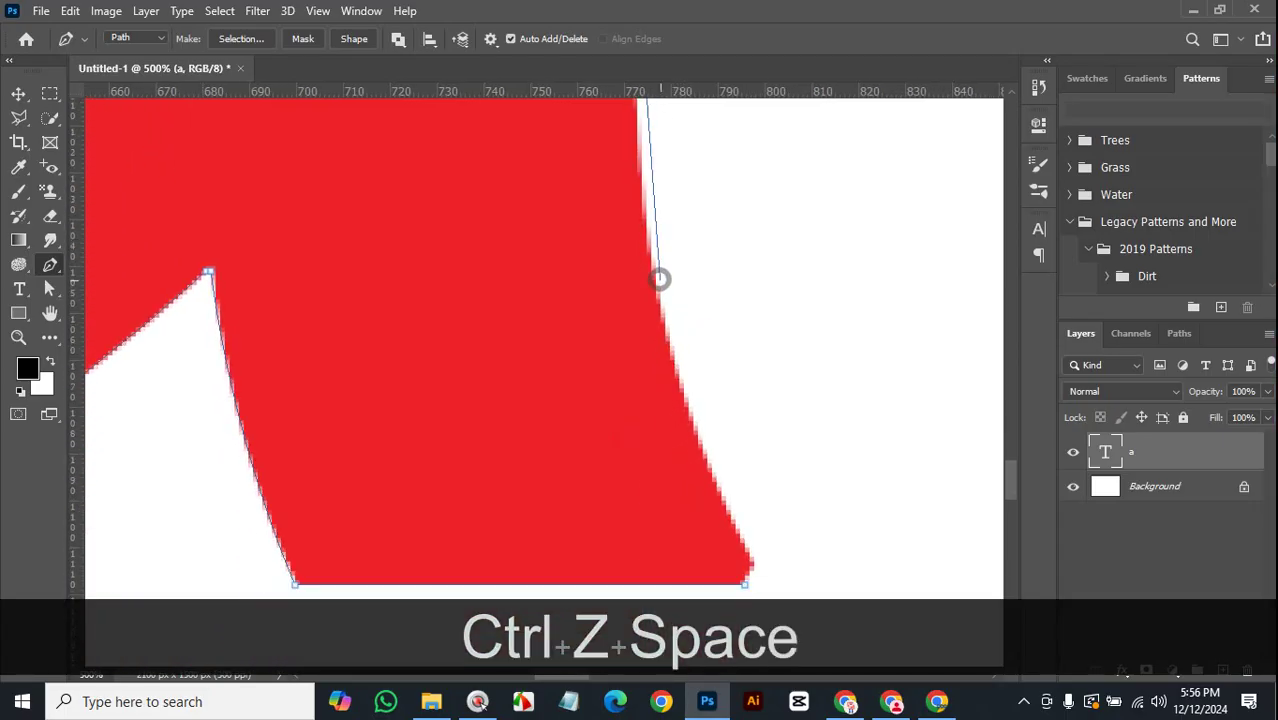
left_click_drag(655, 278, 671, 356)
key("space")
left_click_drag(736, 243, 740, 486)
key("ctrl")
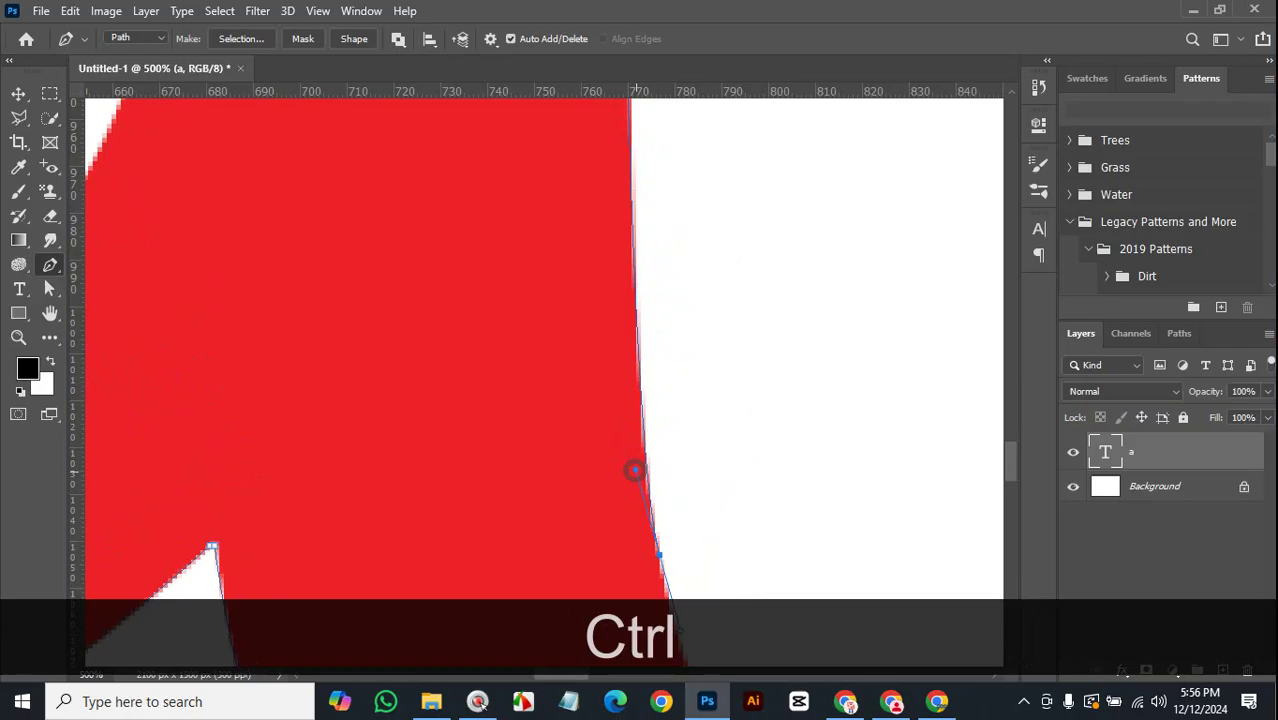
Carry the path to the foot's outer tip, remove the tip anchor's outgoing handle, and close the outline at the adjacent lower corner.
key("ctrl+space")
scroll(745, 400, "down", 5)
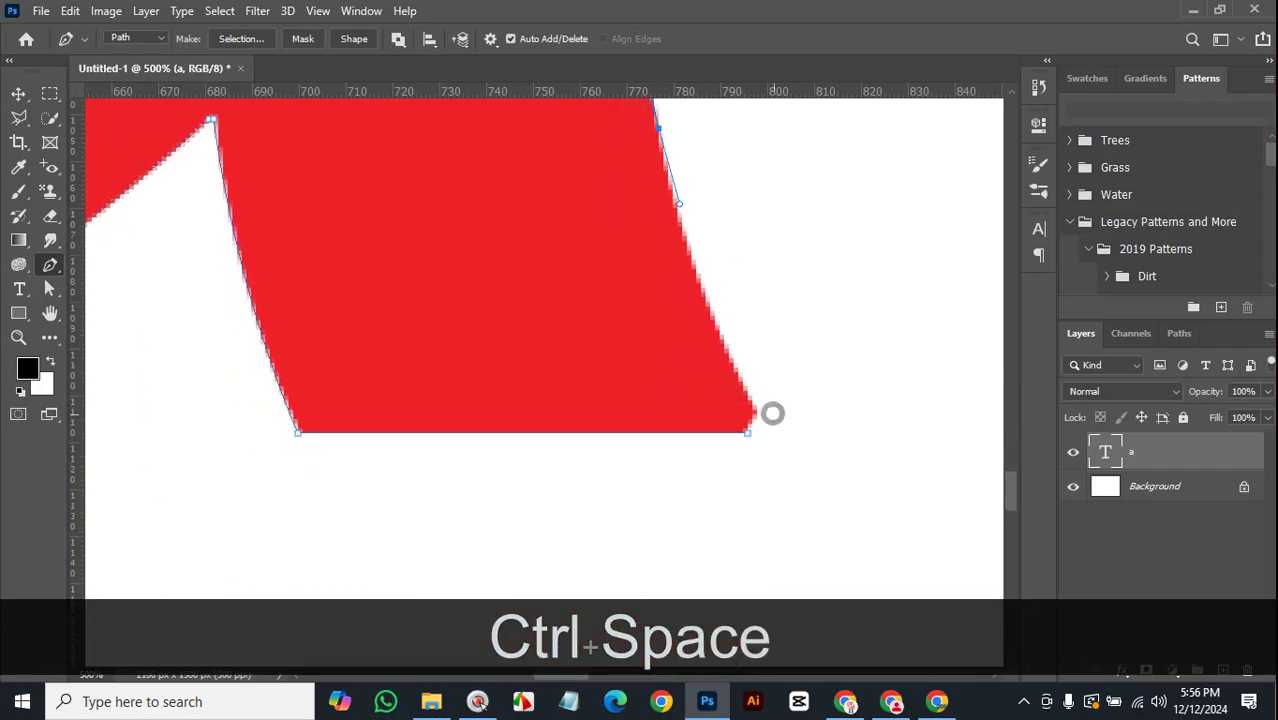
left_click_drag(755, 410, 825, 533)
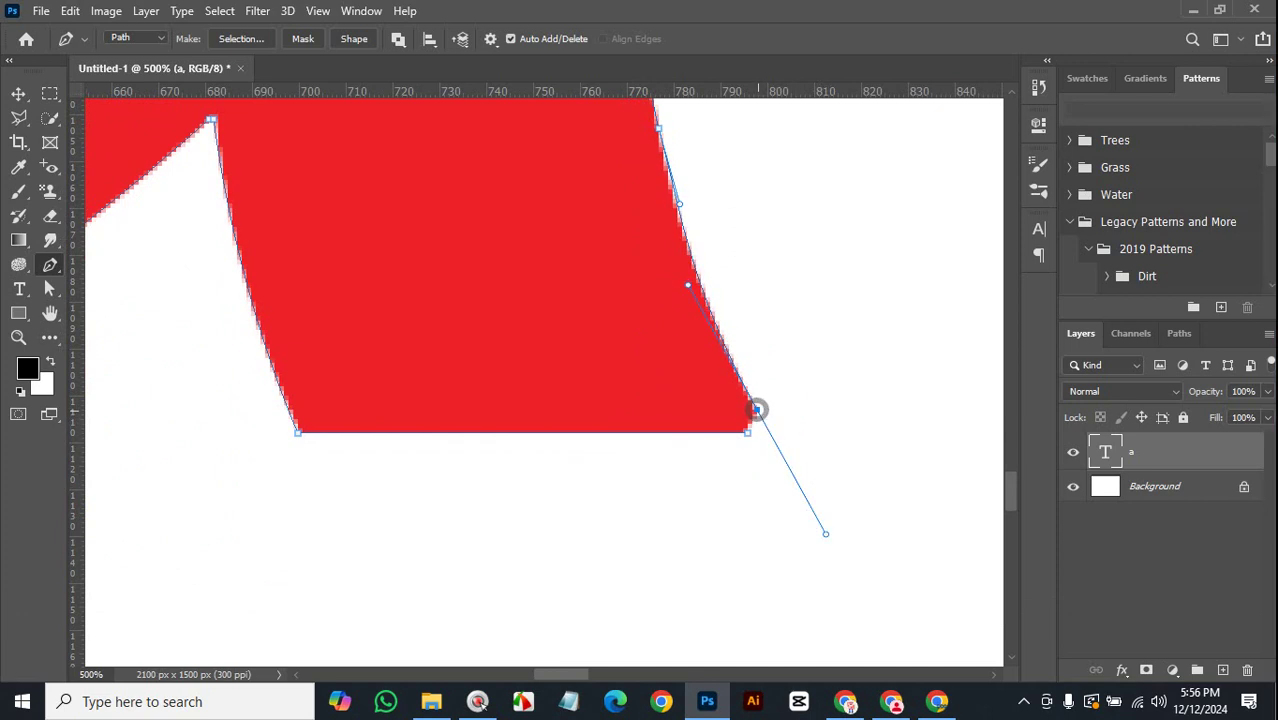
left_click(756, 409, "alt")
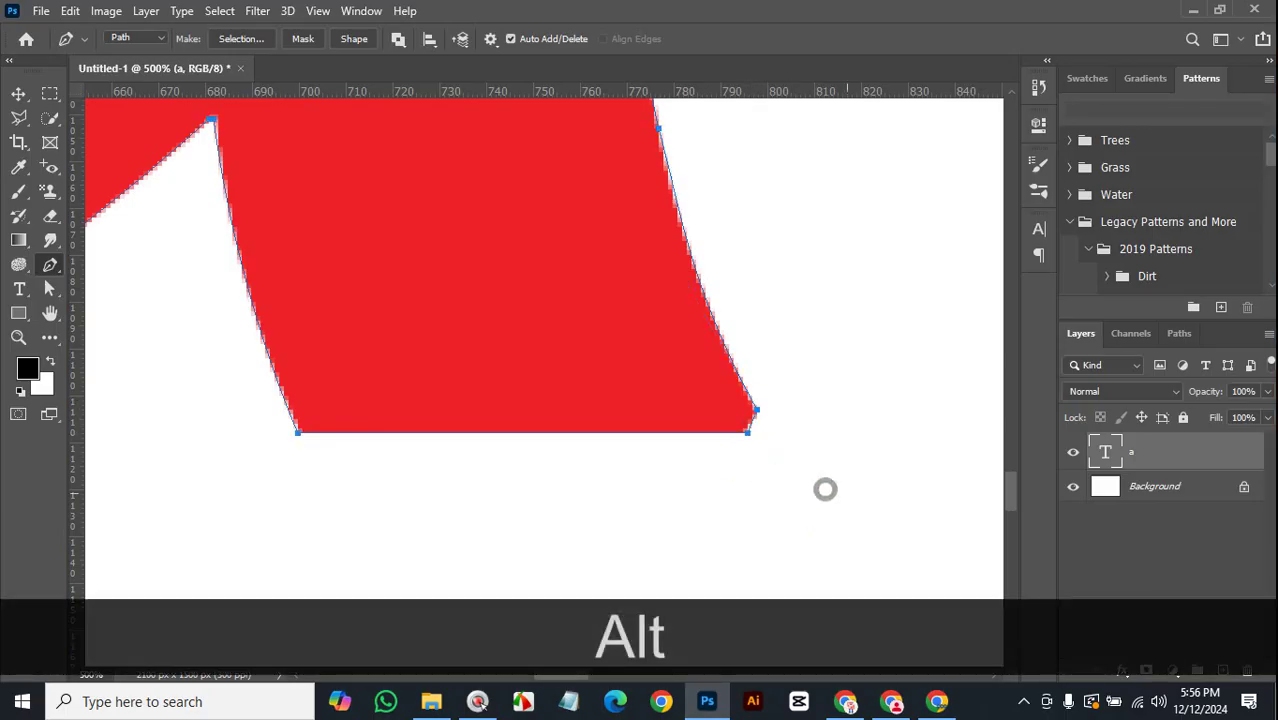
Deselect the finished outline and start a new path at the bowl counter's upper corner with a vertical segment down the stem's inner edge.
left_click(576, 275, "ctrl+alt")
left_click_drag(576, 275, 619, 385)
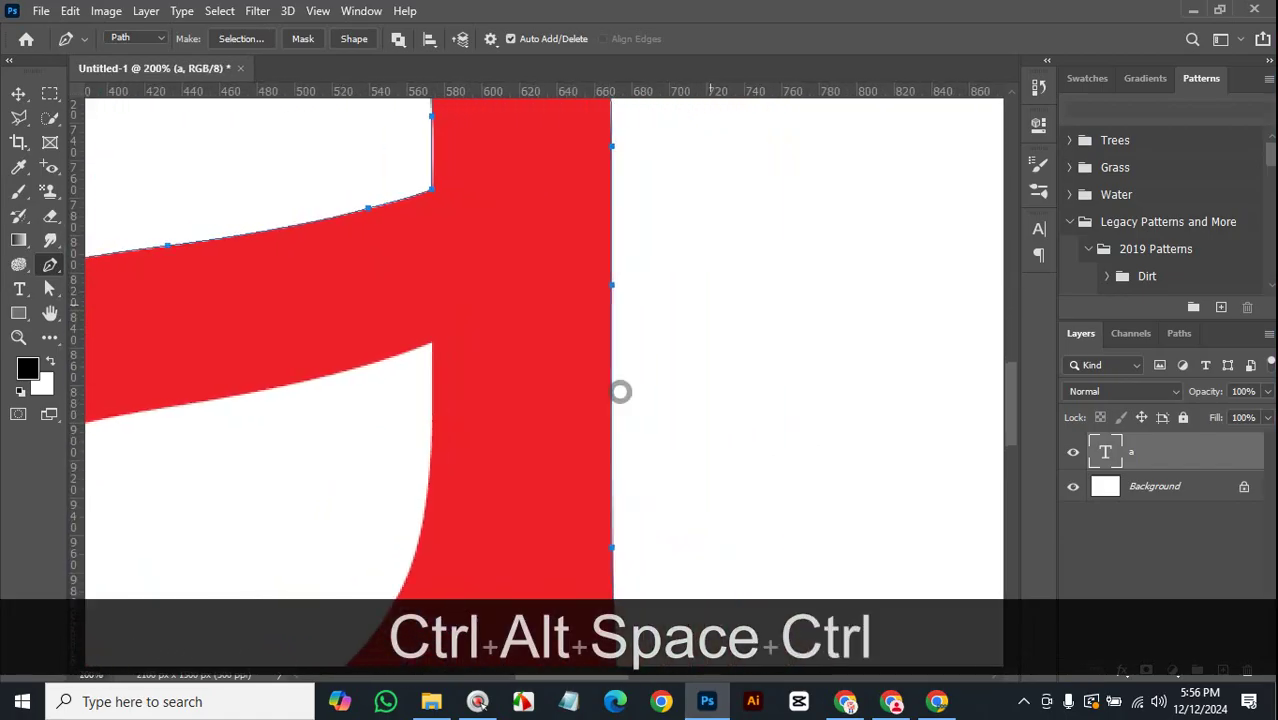
left_click(749, 375, "ctrl")
left_click_drag(749, 375, 813, 358)
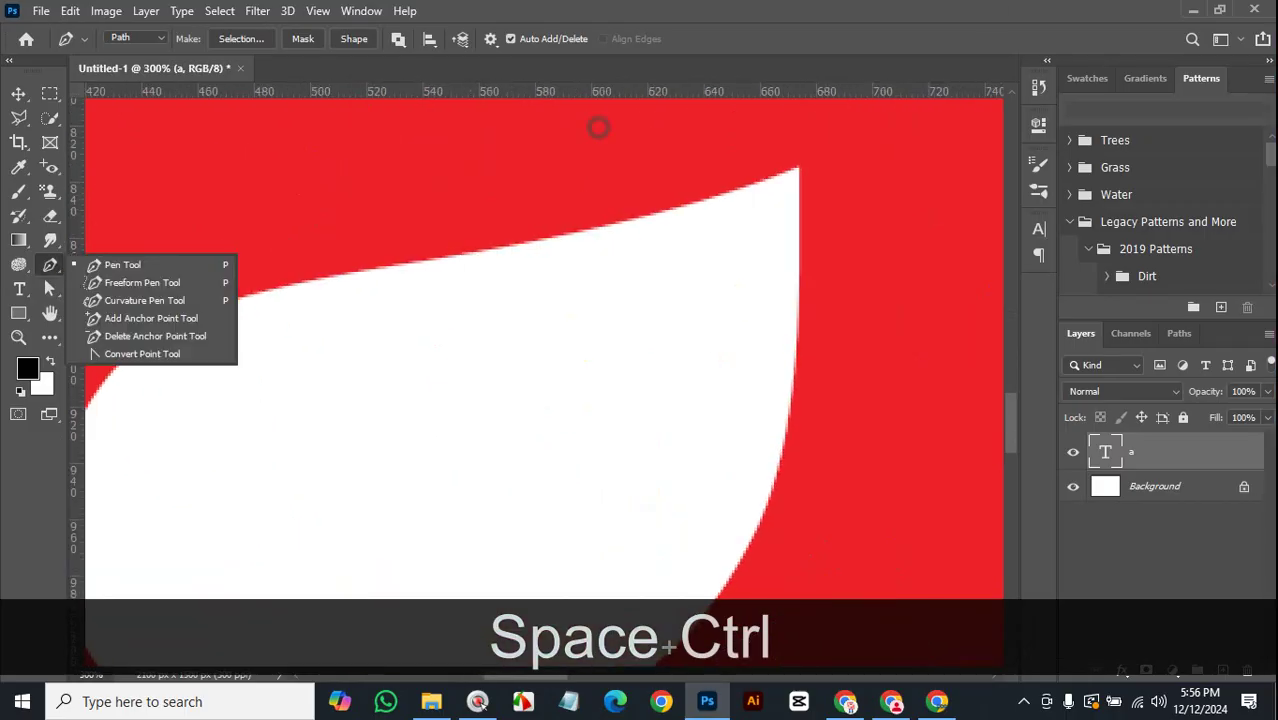
left_click(796, 165)
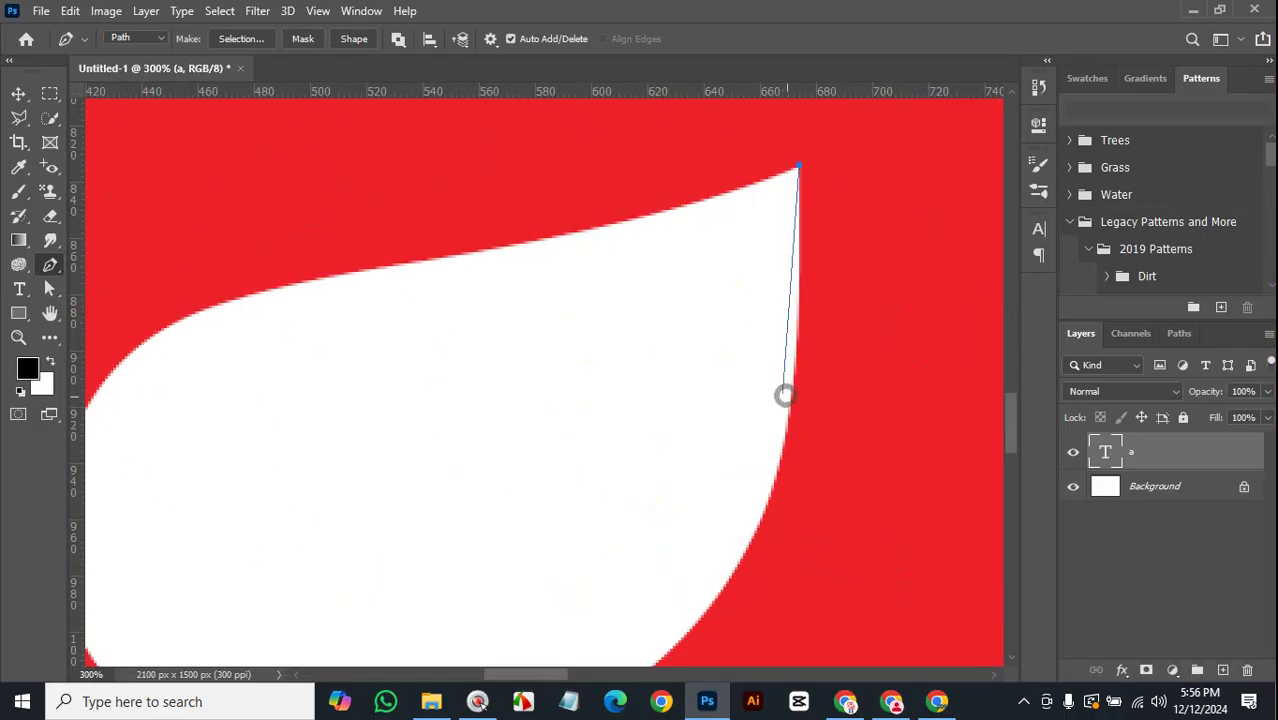
left_click(798, 333, "shift")
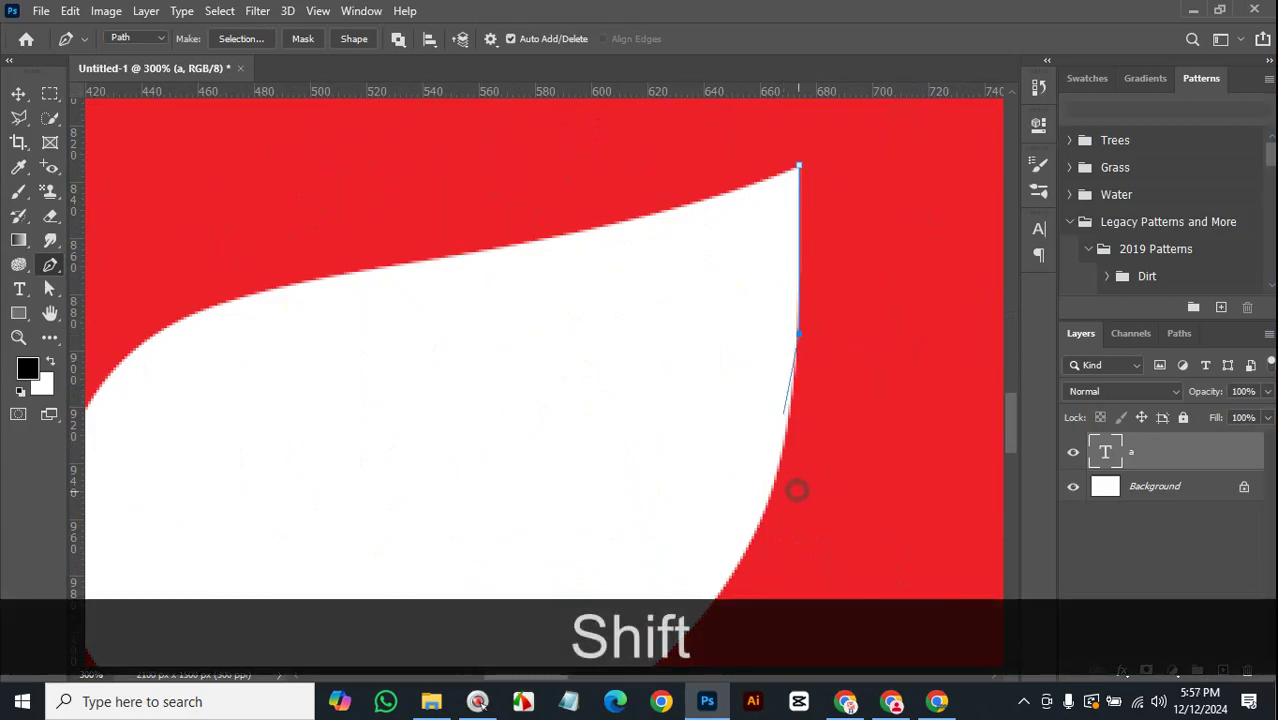
Place a smooth anchor on the counter's curve below the vertical segment and fit its incoming handle to the edge.
left_click(764, 491)
left_click(764, 491)
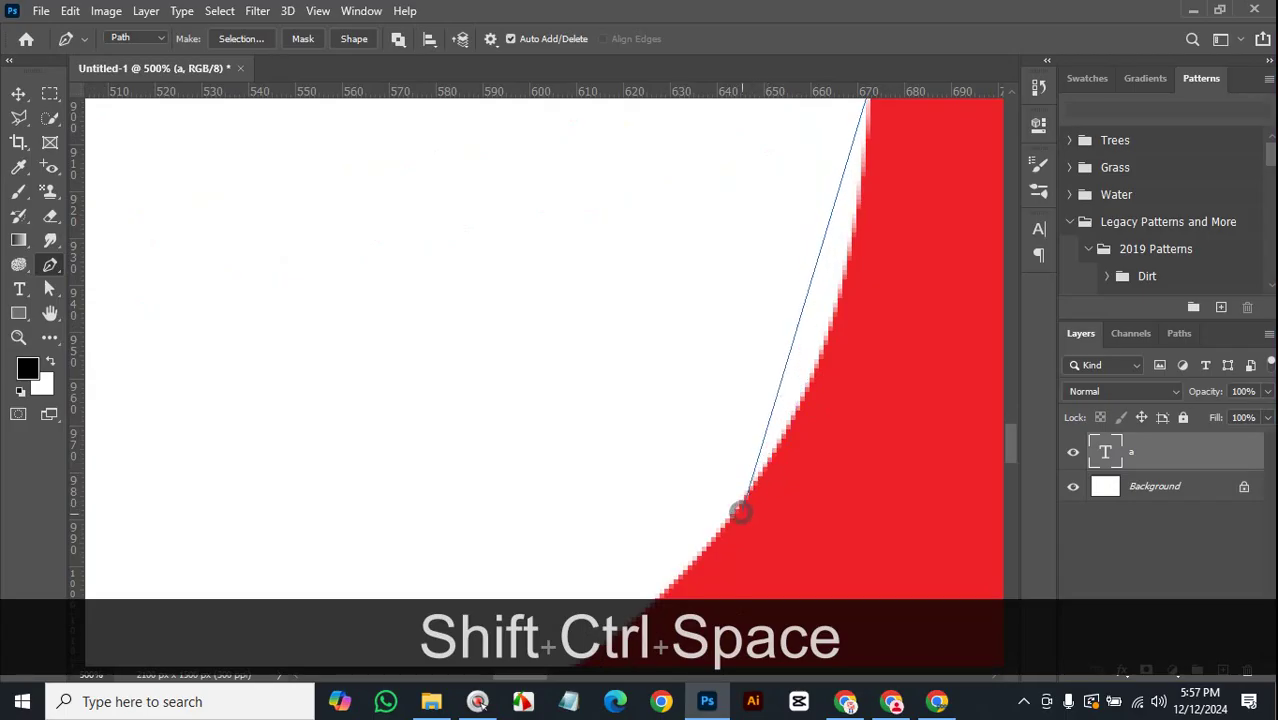
left_click_drag(733, 507, 713, 541)
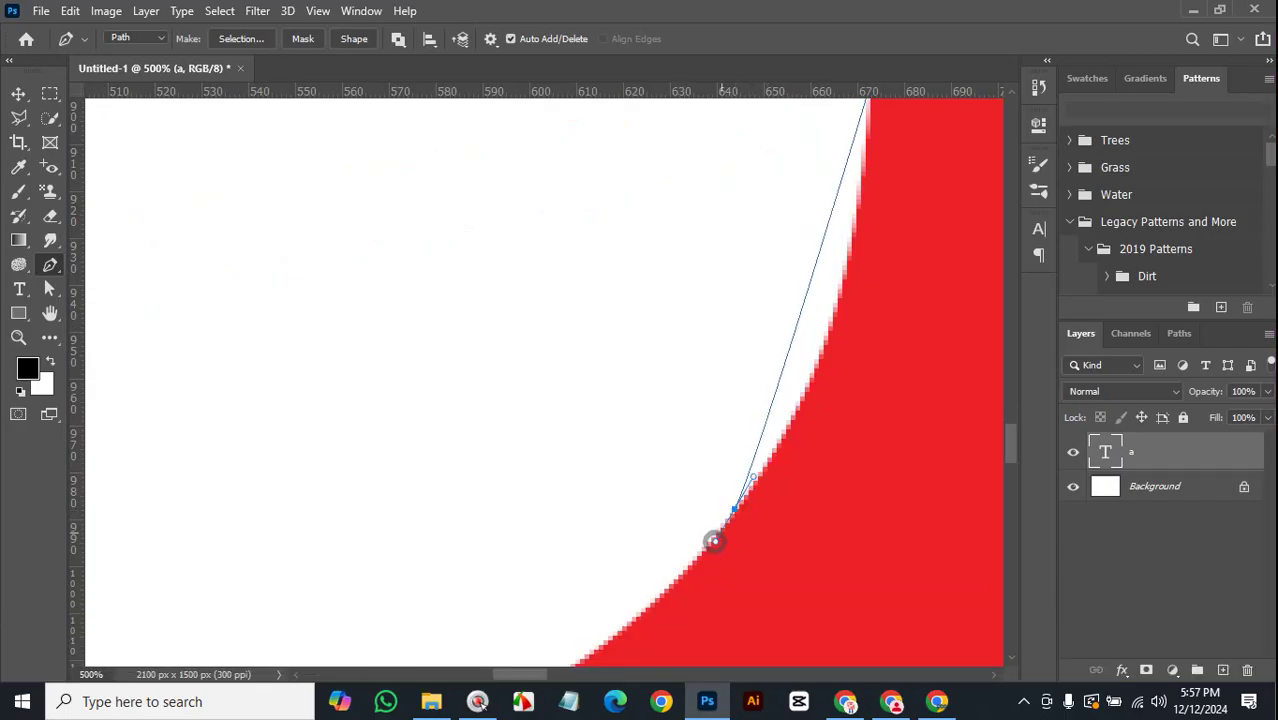
left_click_drag(759, 463, 856, 380)
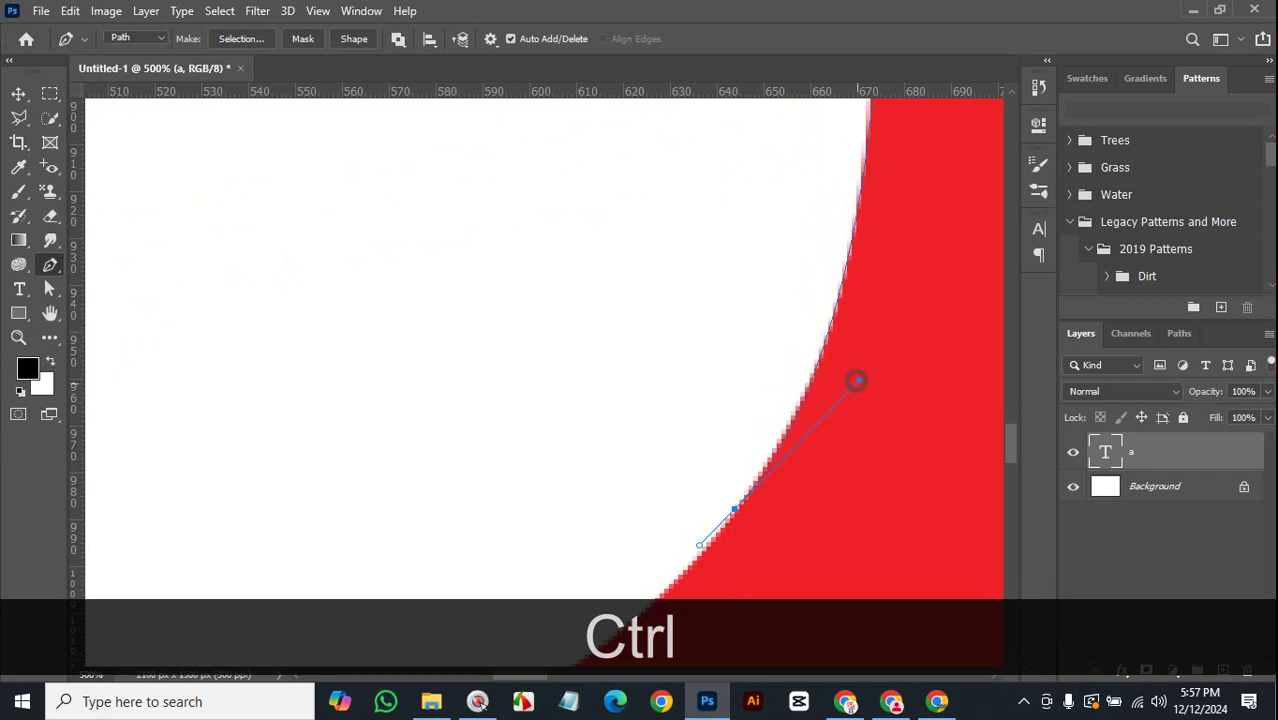
Continue the counter path to a smooth anchor at its lowest point and shape the curve along the bottom edge.
scroll(704, 456, "down", 5)
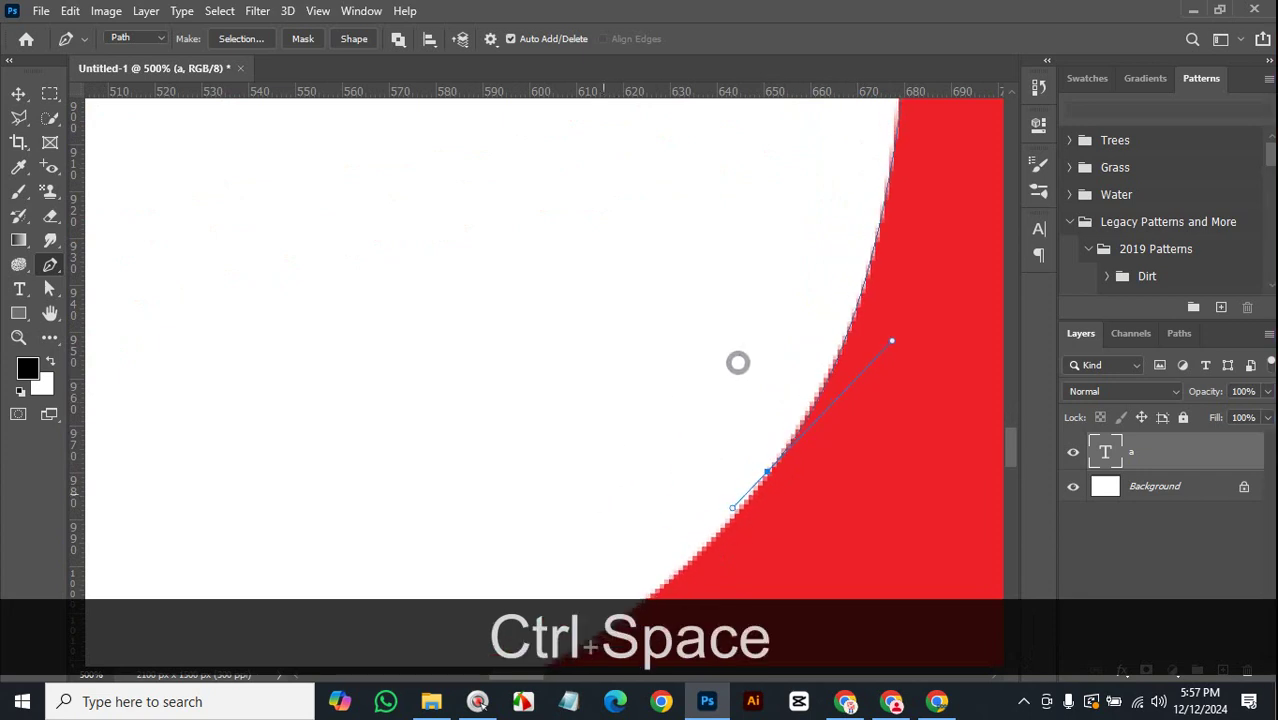
scroll(736, 362, "left", 3)
left_click_drag(633, 430, 651, 422)
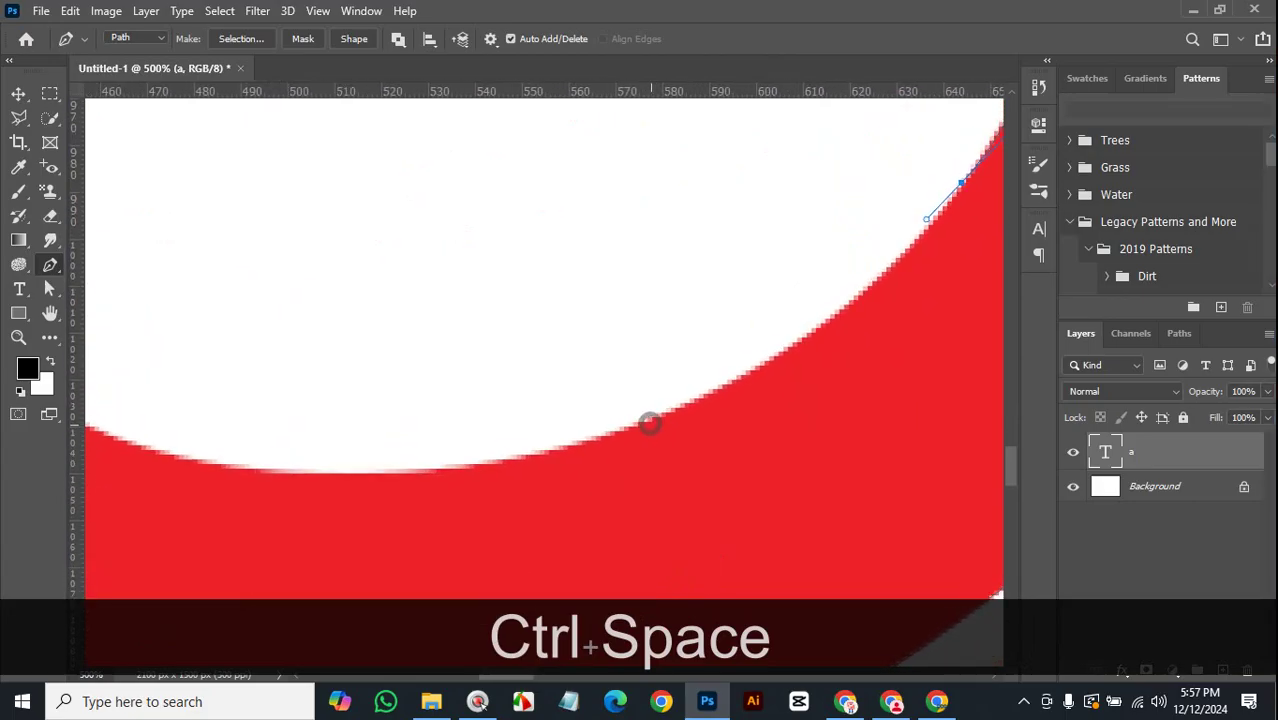
left_click(345, 472)
left_click_drag(345, 472, 782, 459)
key("space")
left_click_drag(362, 291, 693, 320)
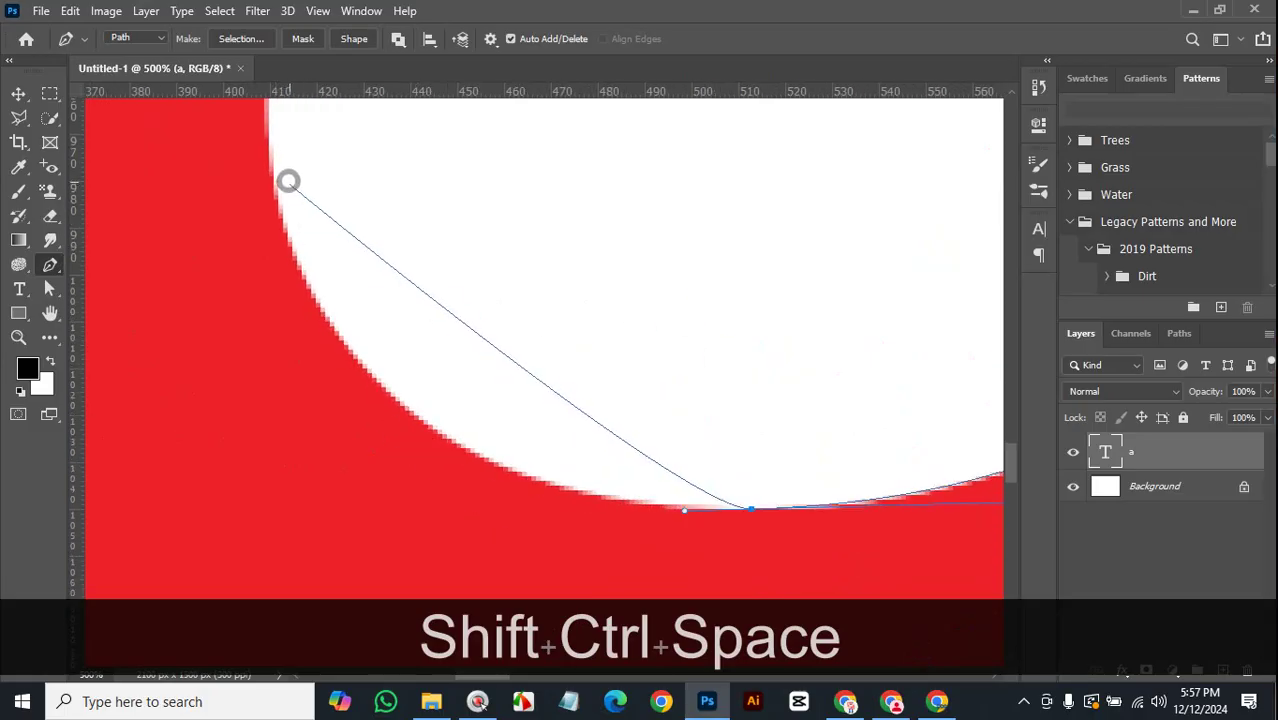
Continue the counter path to a smooth anchor at its leftmost point and fit its incoming handle to the lower curve.
key("space")
left_click_drag(419, 200, 451, 317)
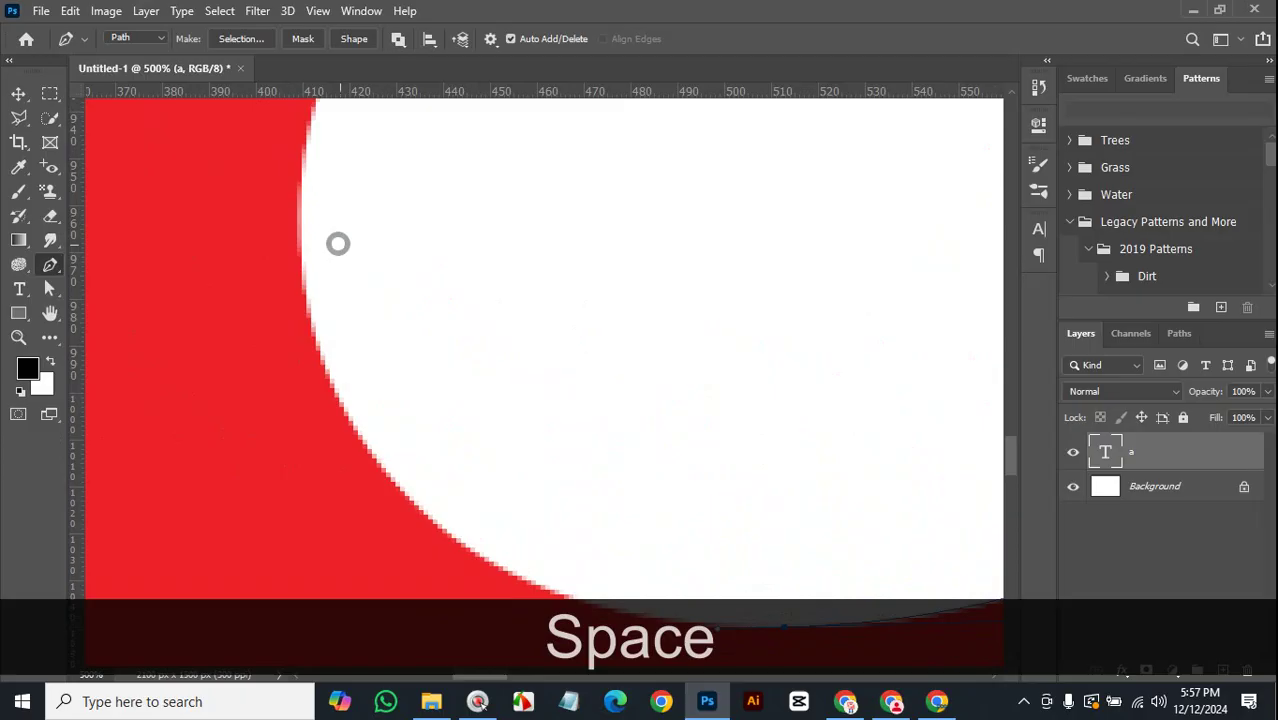
left_click_drag(298, 218, 298, 163)
key("ctrl")
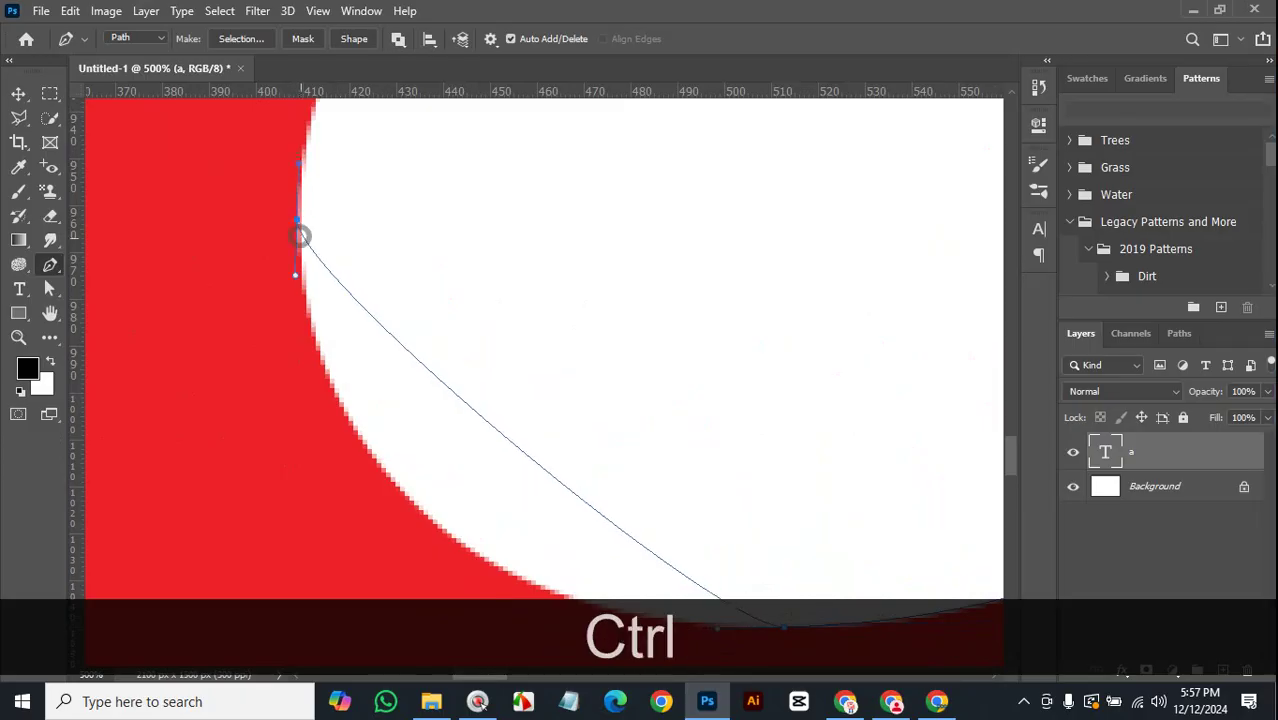
left_click_drag(295, 278, 316, 624)
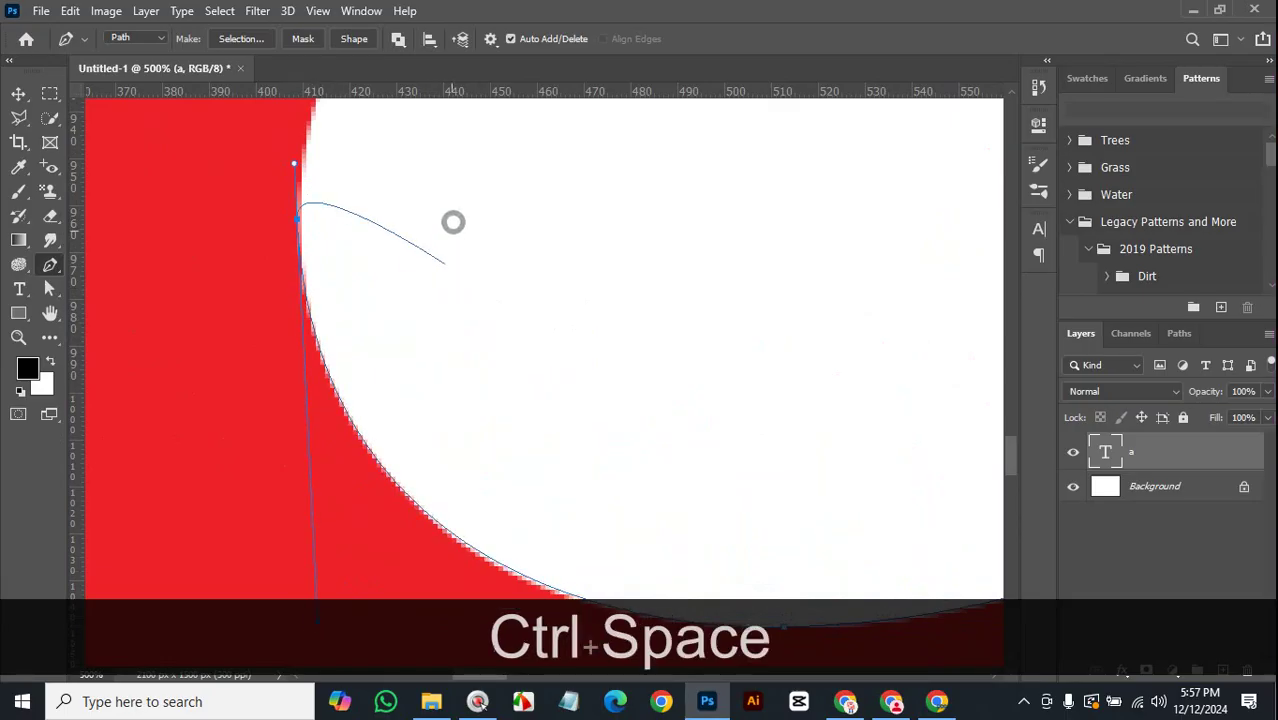
Place a smooth anchor on the counter's upper-left curve and extend its incoming handle until the segment follows the edge.
left_click_drag(451, 220, 359, 505)
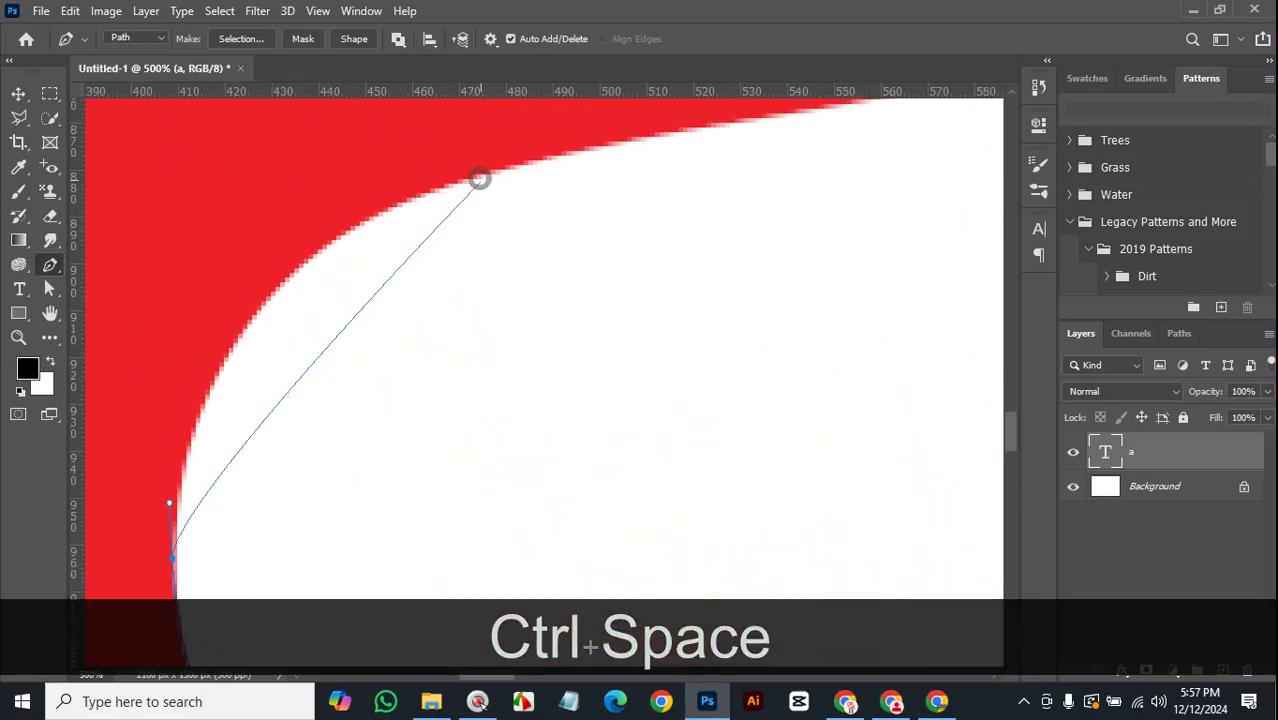
left_click(458, 183)
left_click_drag(458, 183, 511, 163)
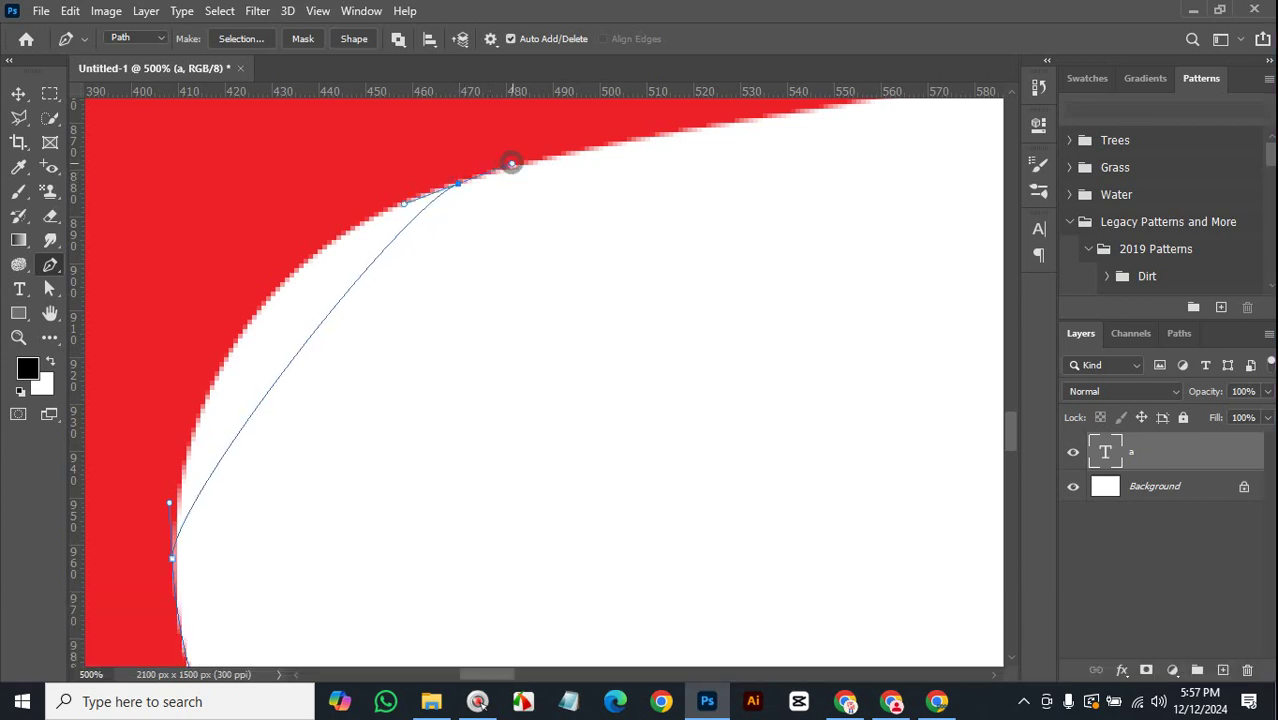
key("ctrl")
left_click_drag(403, 203, 200, 249)
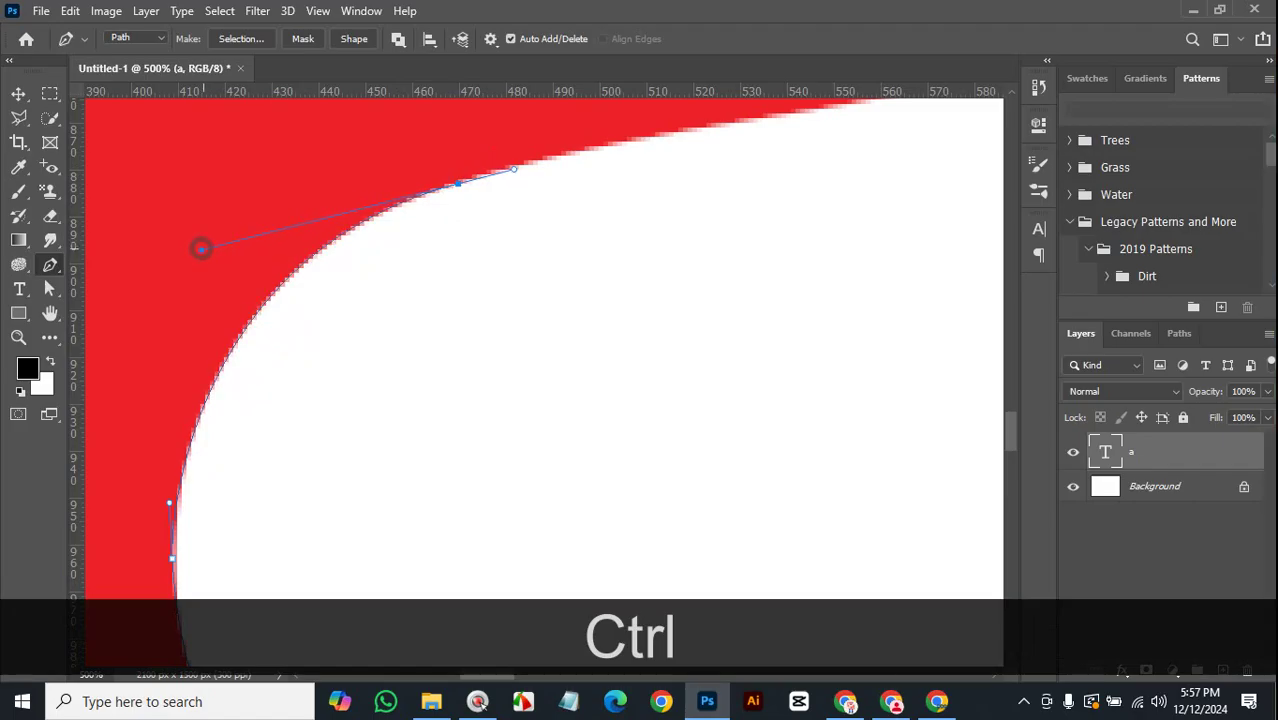
Add an anchor midway along the counter's upper edge, remove its outgoing handle, and close the path with a curve at the upper corner.
left_click_drag(571, 183, 465, 371)
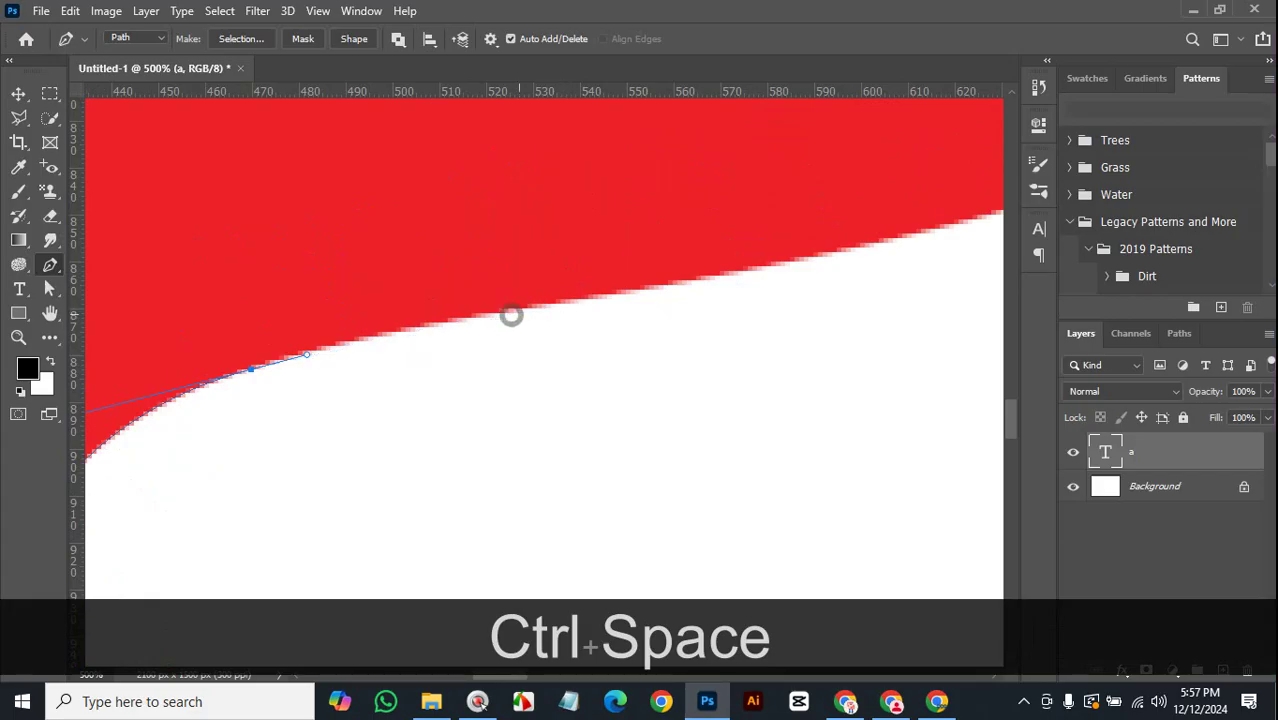
left_click_drag(563, 303, 711, 289)
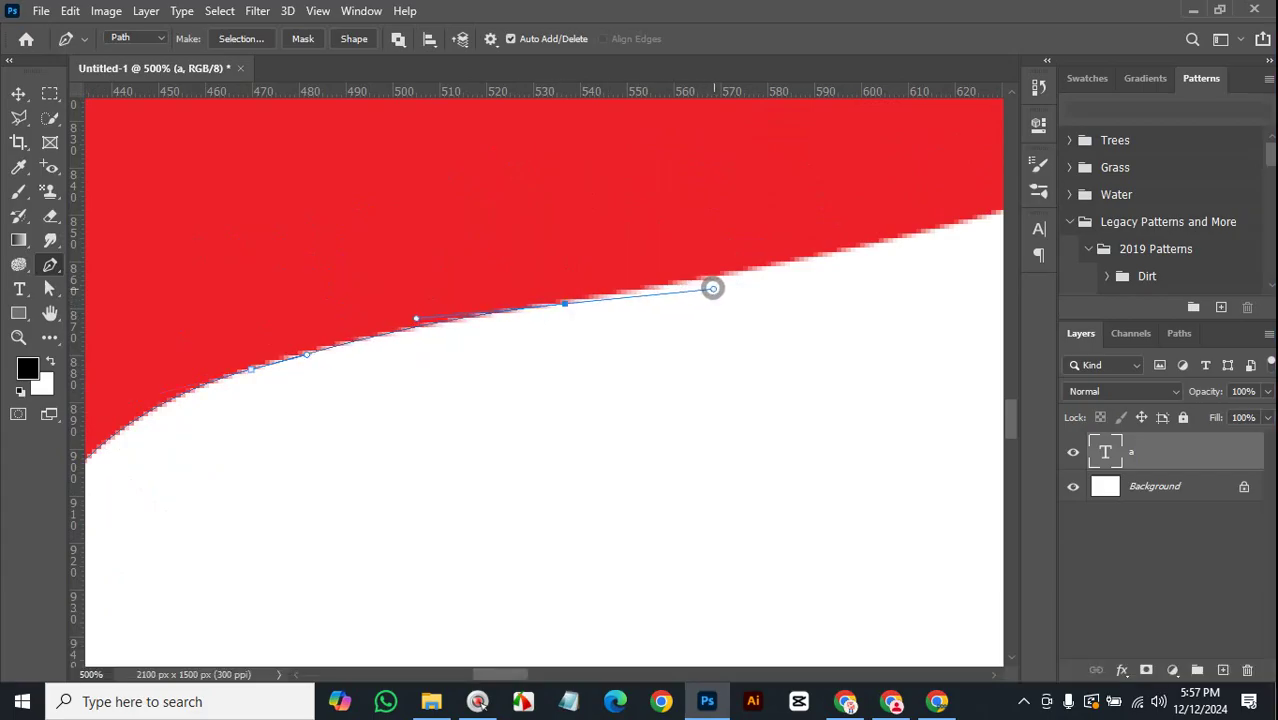
left_click(563, 303, "alt")
left_click_drag(670, 334, 535, 428)
left_click(884, 254)
left_click_drag(873, 257, 967, 176)
Select the counter's upper corner anchor with Direct Selection and adjust its handle so the closing segment follows the edge.
key("ctrl")
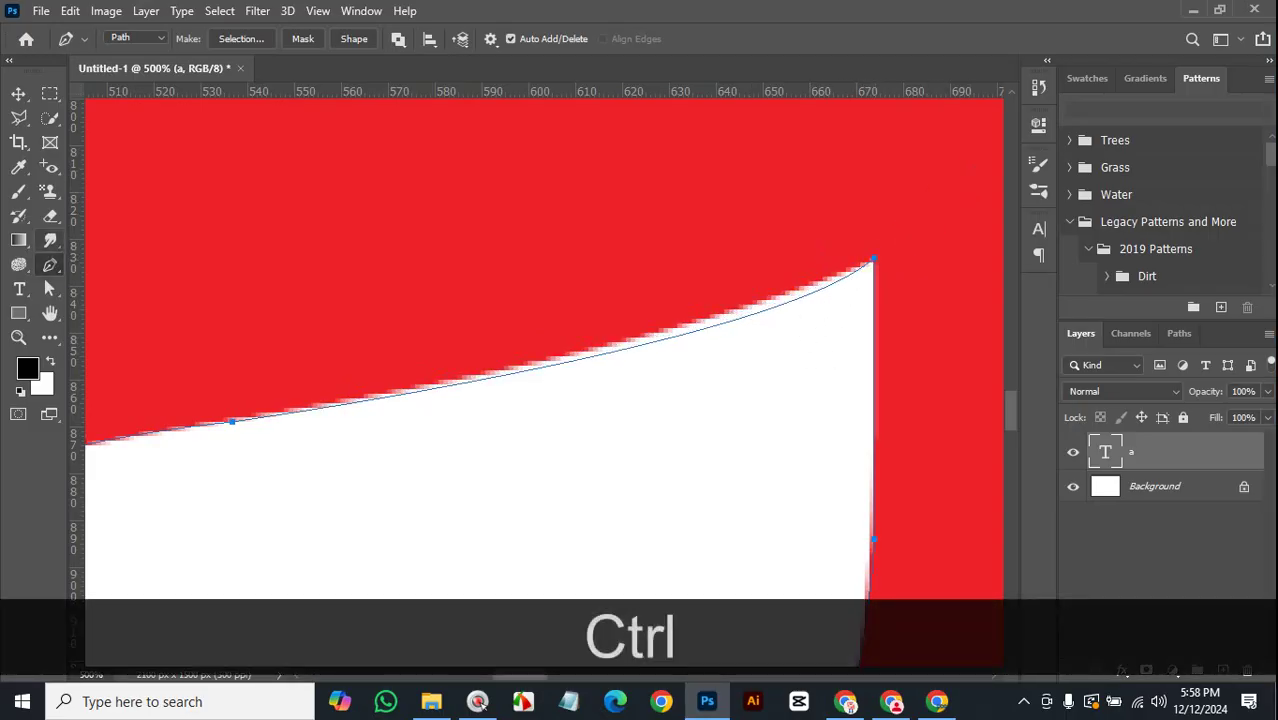
right_click(50, 289)
left_click(154, 304)
left_click_drag(859, 320, 912, 231)
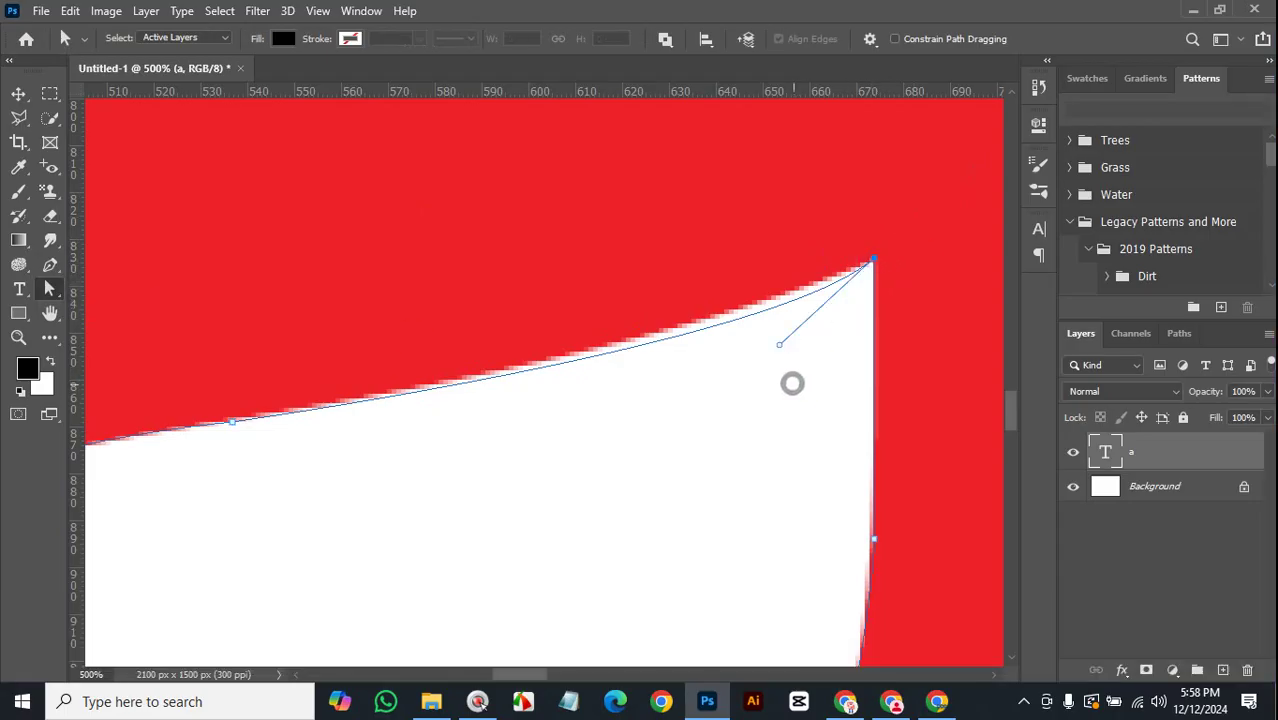
left_click_drag(779, 346, 693, 352)
Convert the traced outline and counter paths into a selection and add a new layer above the text layer.
left_click(615, 360, "ctrl+alt")
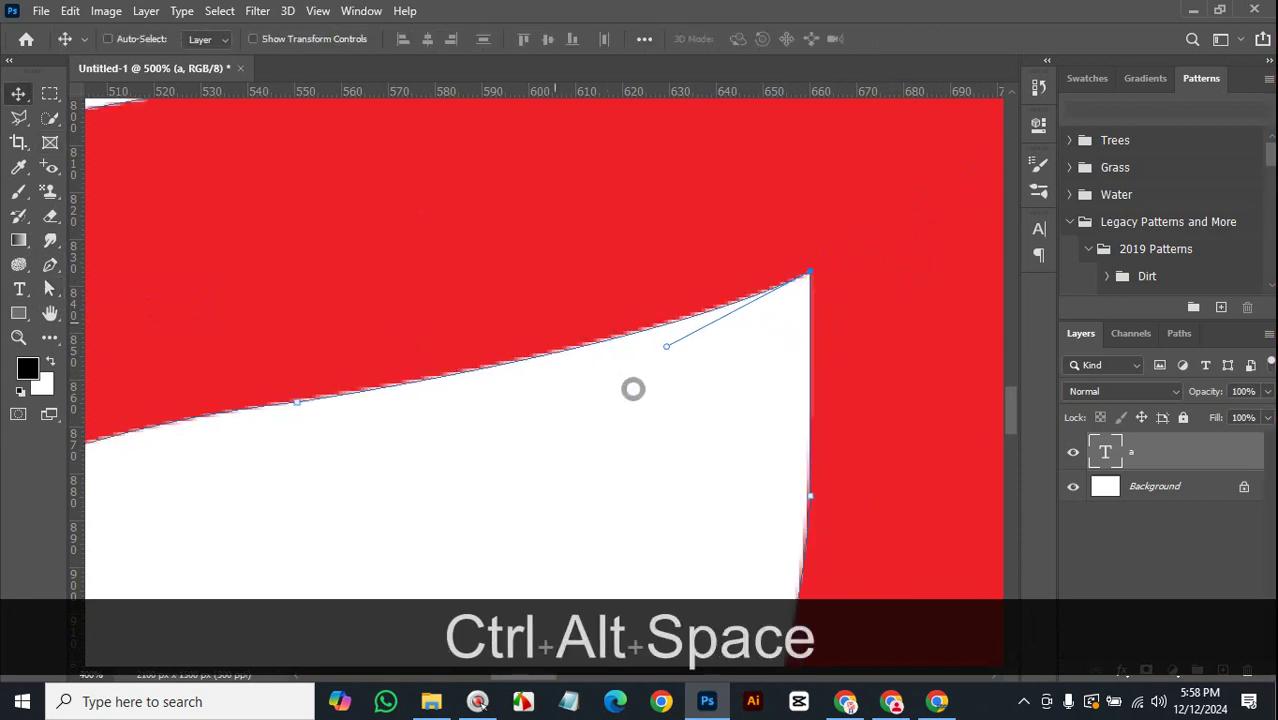
left_click(640, 400, "ctrl+alt")
left_click(642, 400, "ctrl+alt")
left_click(685, 408, "ctrl+alt")
left_click(705, 442, "ctrl+alt")
left_click(770, 442, "ctrl+alt")
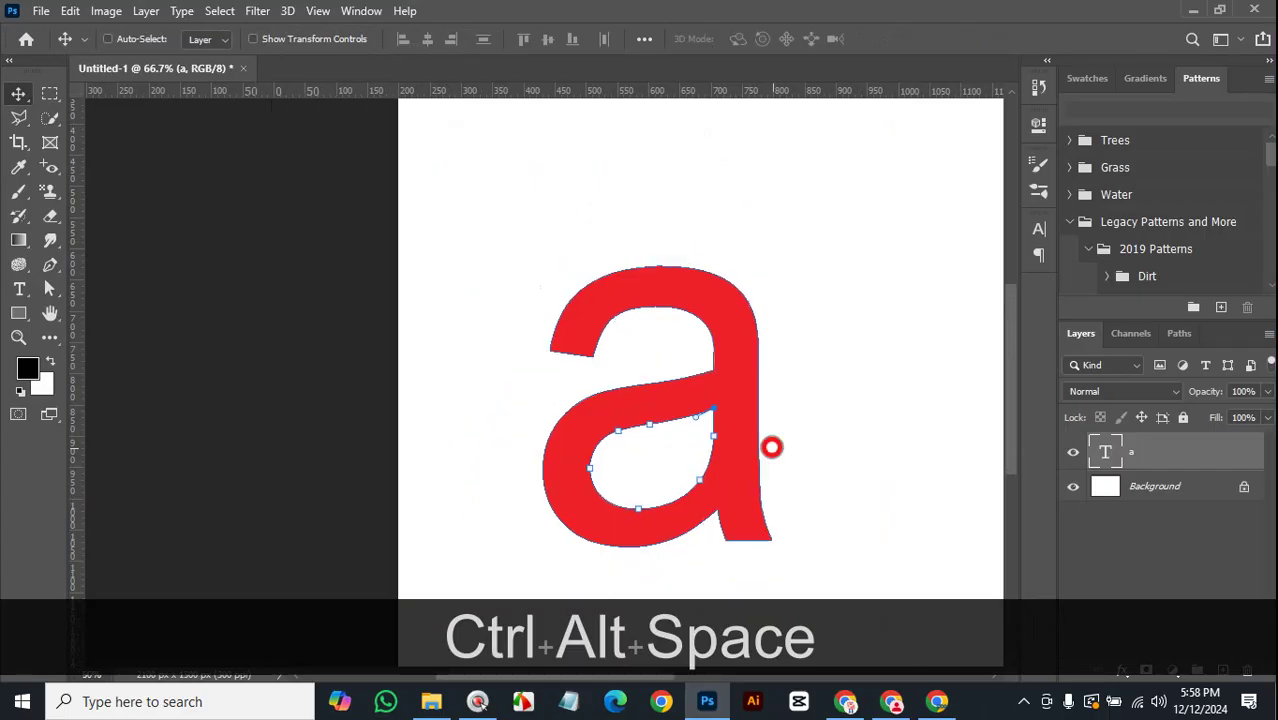
left_click(851, 424, "ctrl+alt")
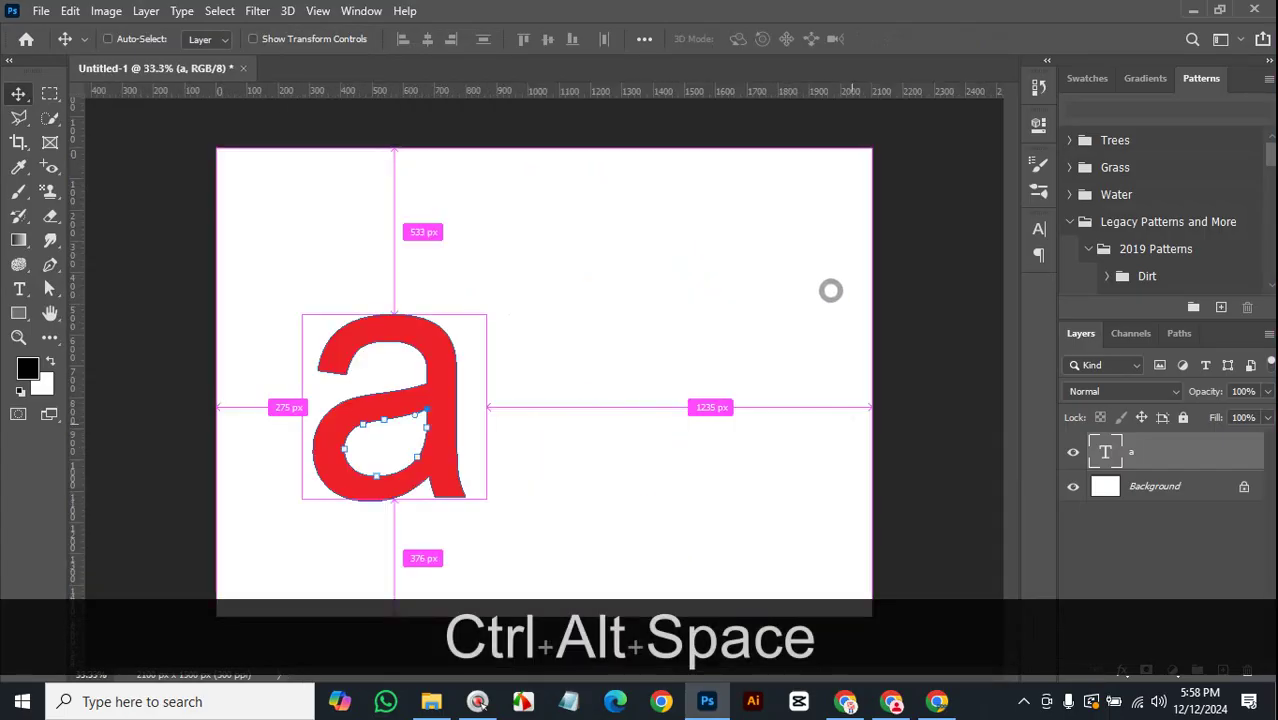
key("ctrl+Return")
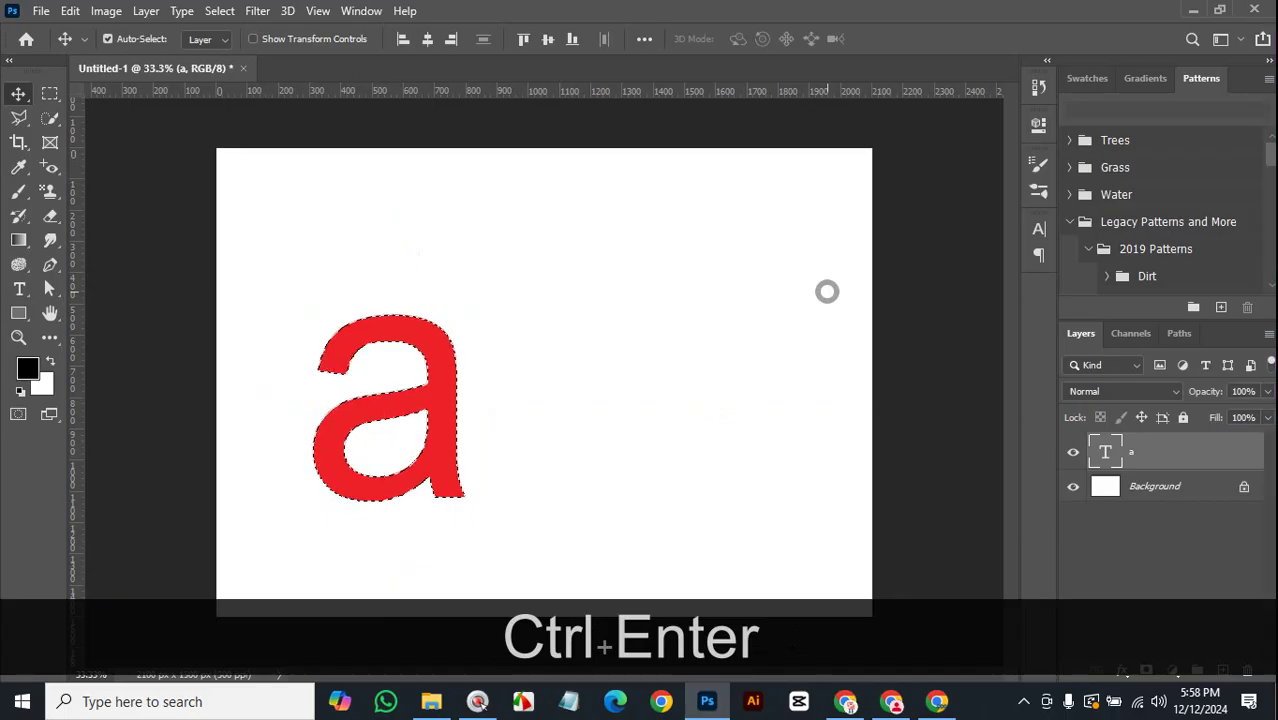
left_click(1222, 669)
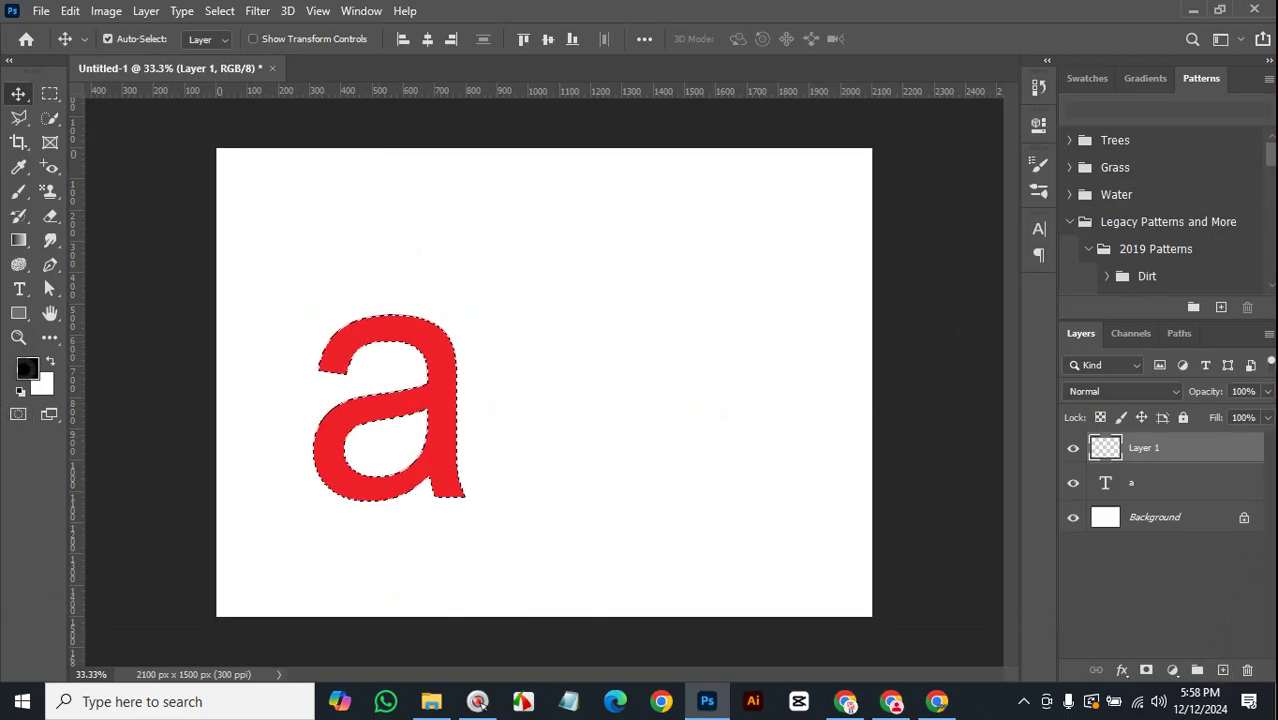
Set the foreground colour to a medium green, fill the letter selection with it on the new layer, and deselect.
left_click(27, 367)
left_click(1042, 310)
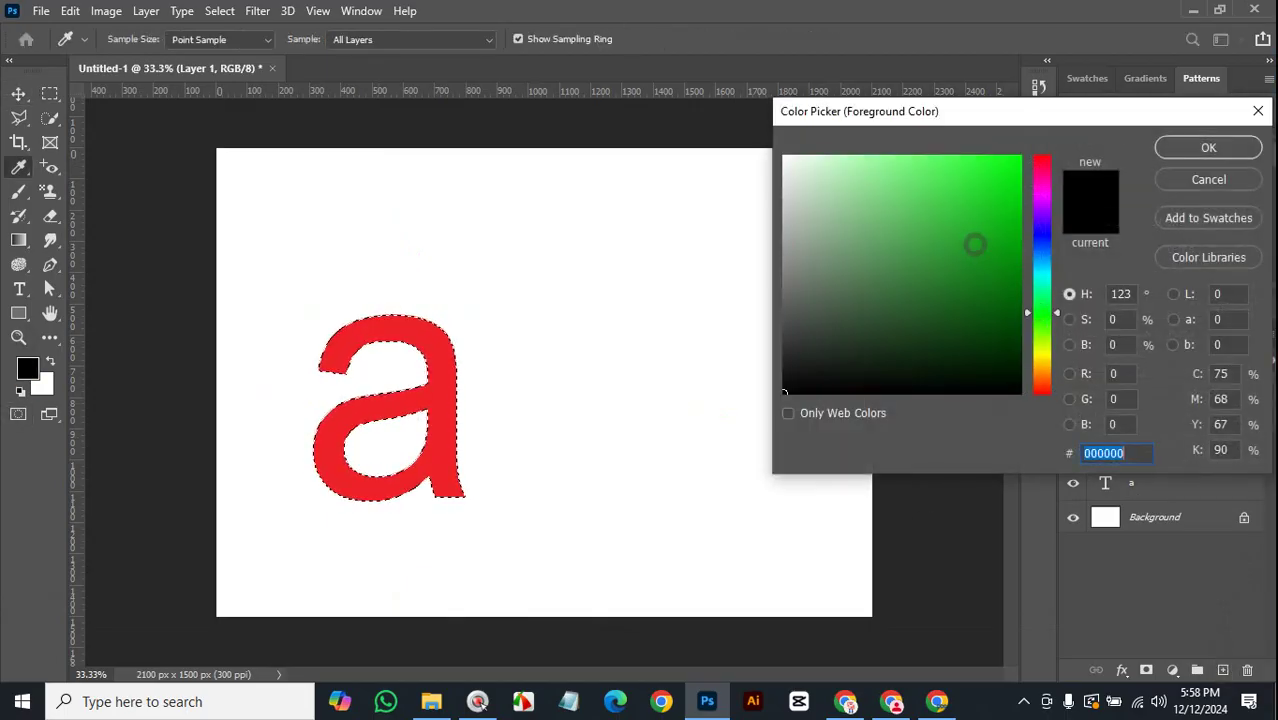
left_click(982, 241)
left_click(1208, 147)
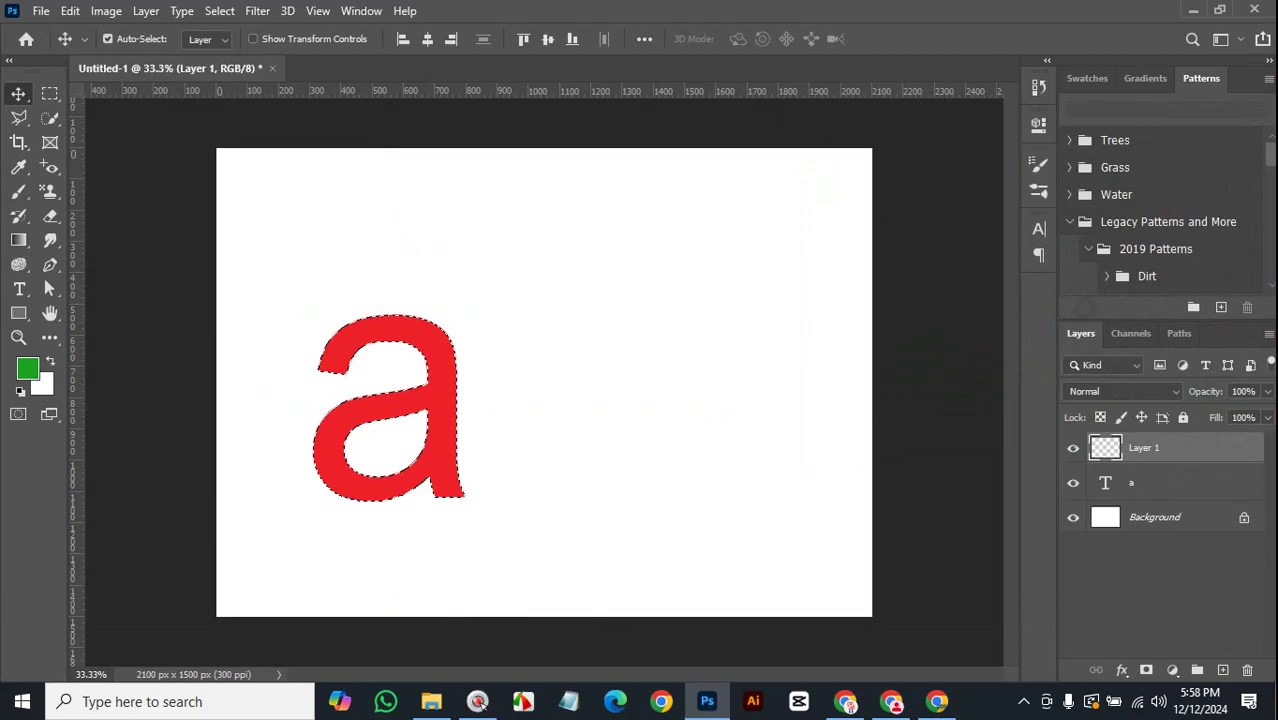
key("alt+BackSpace")
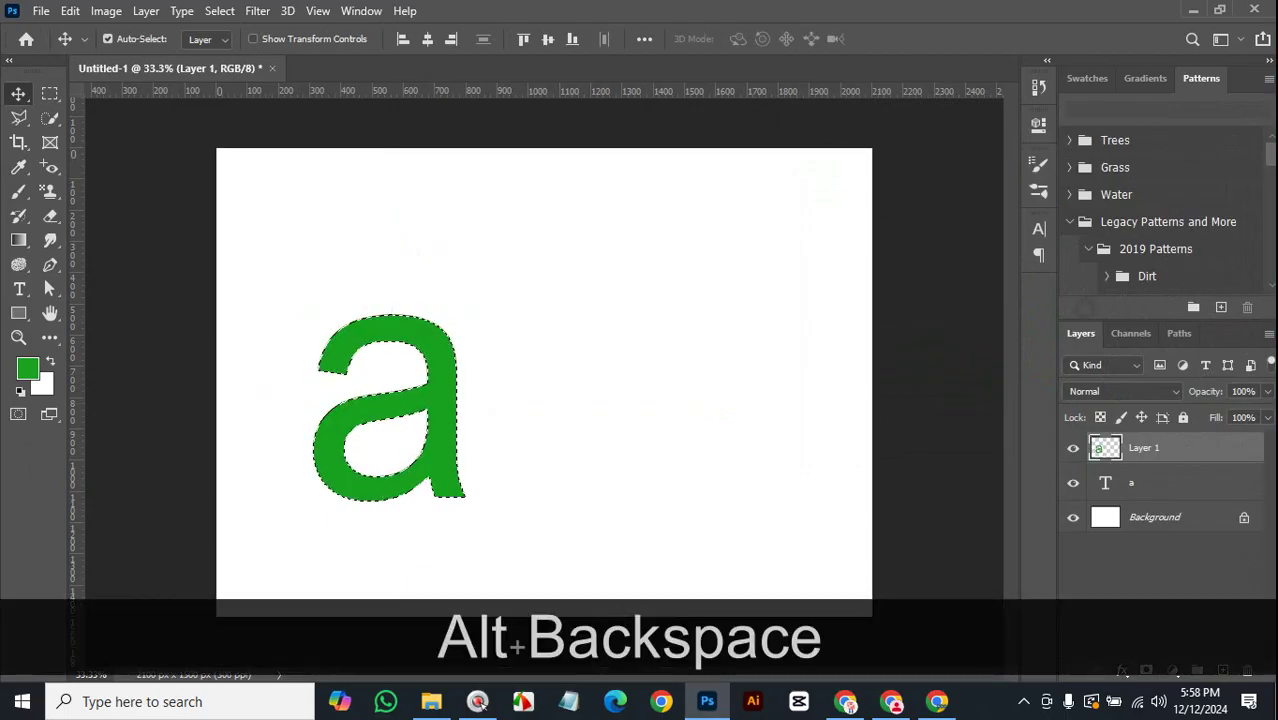
key("ctrl+d")
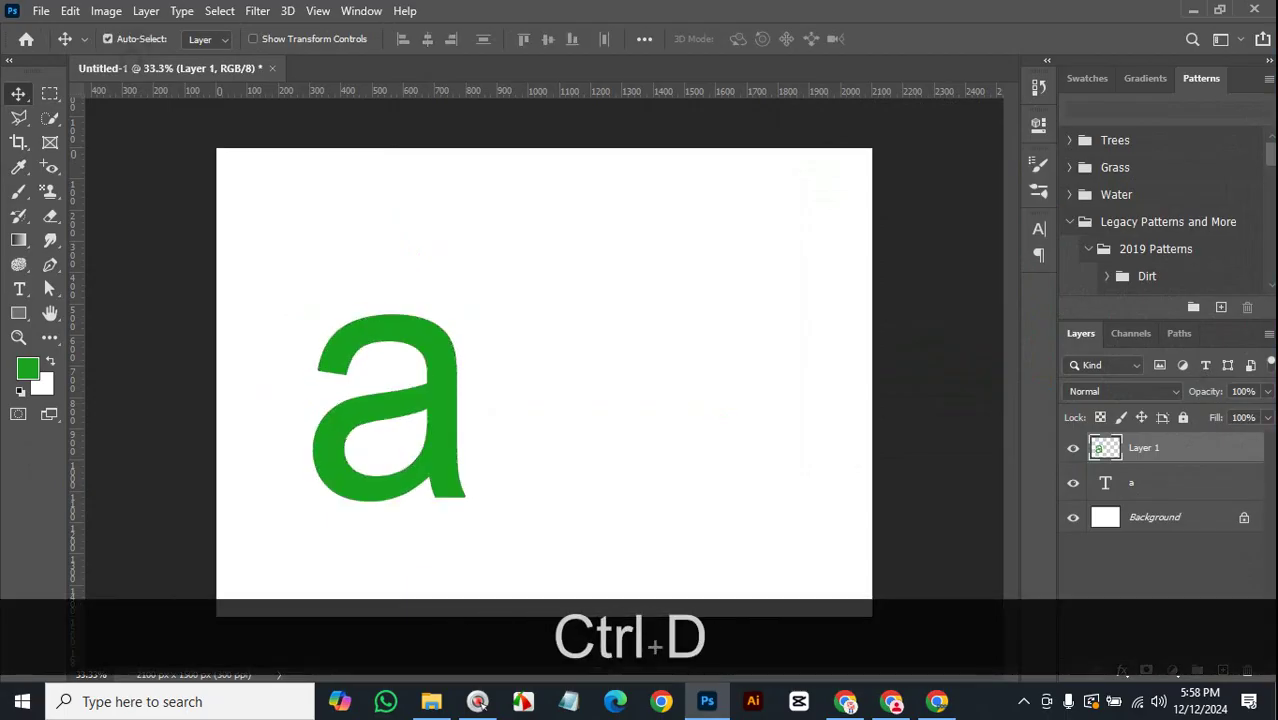
Move the green traced letter beside the red original and place a duplicate of the red letter on its other side.
left_click_drag(432, 430, 647, 430)
left_click(765, 452)
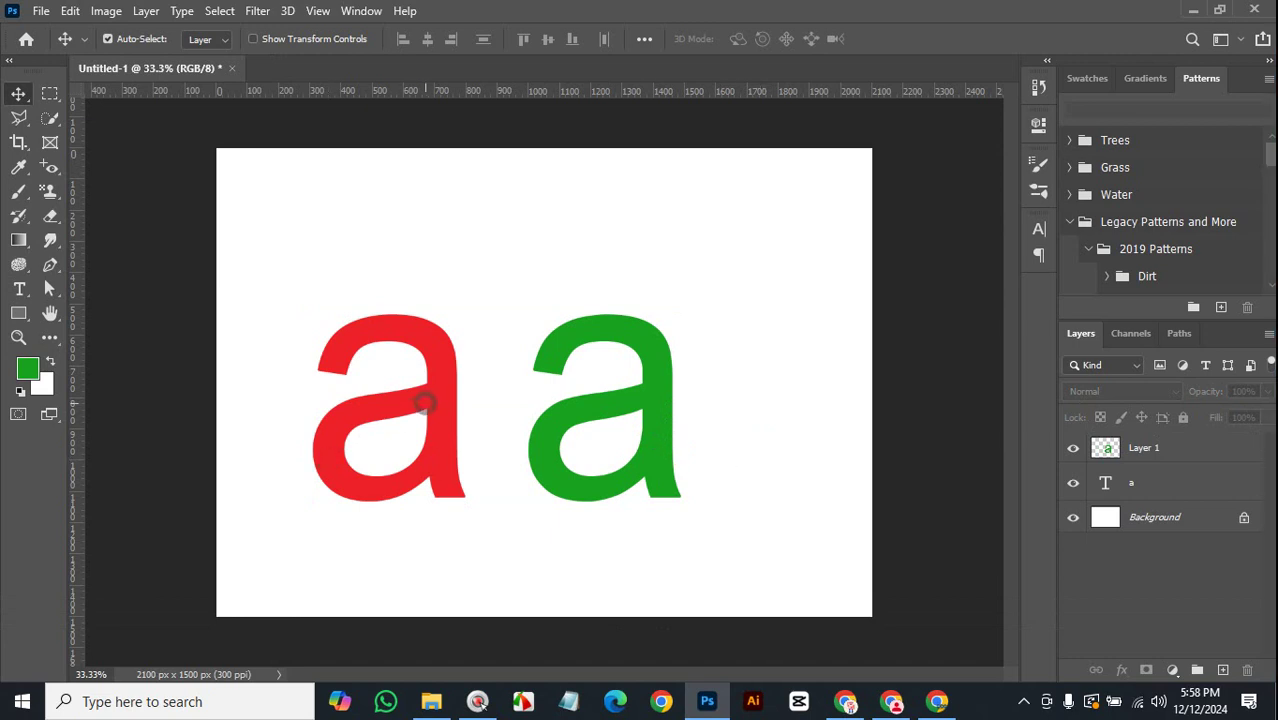
left_click(439, 402)
left_click_drag(441, 406, 820, 409)
left_click_drag(662, 424, 628, 420)
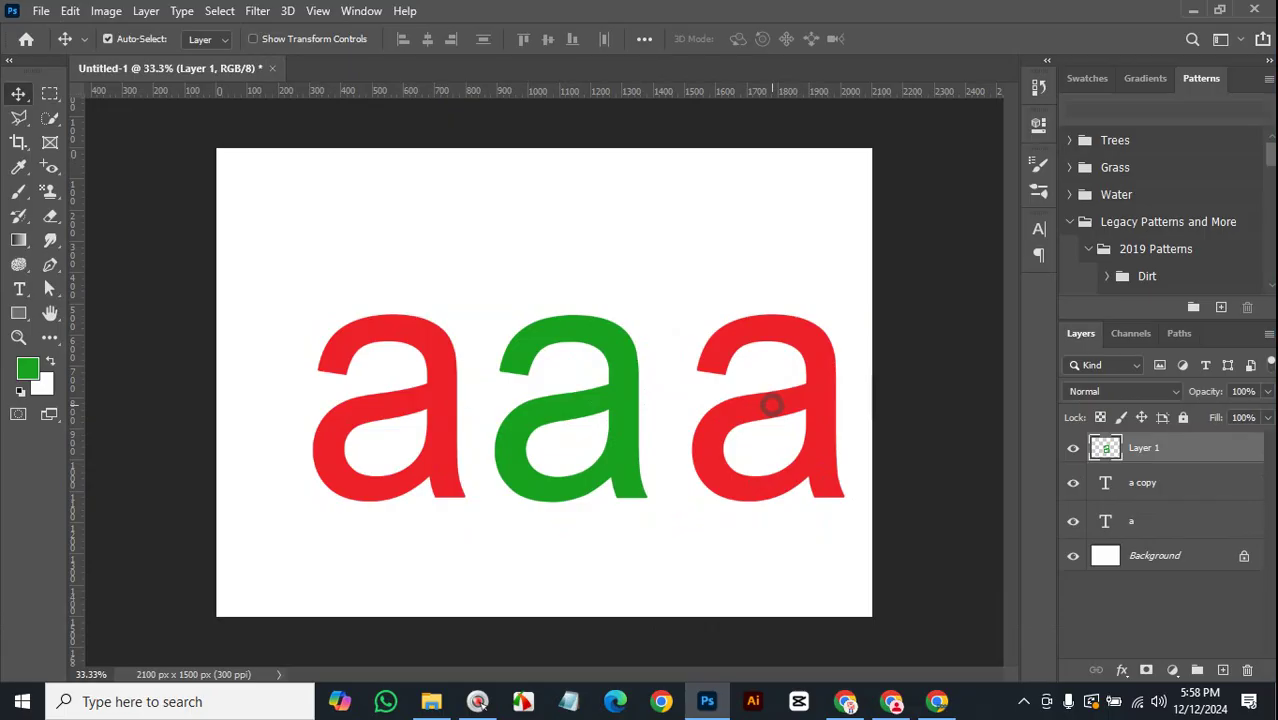
left_click_drag(800, 410, 812, 422)
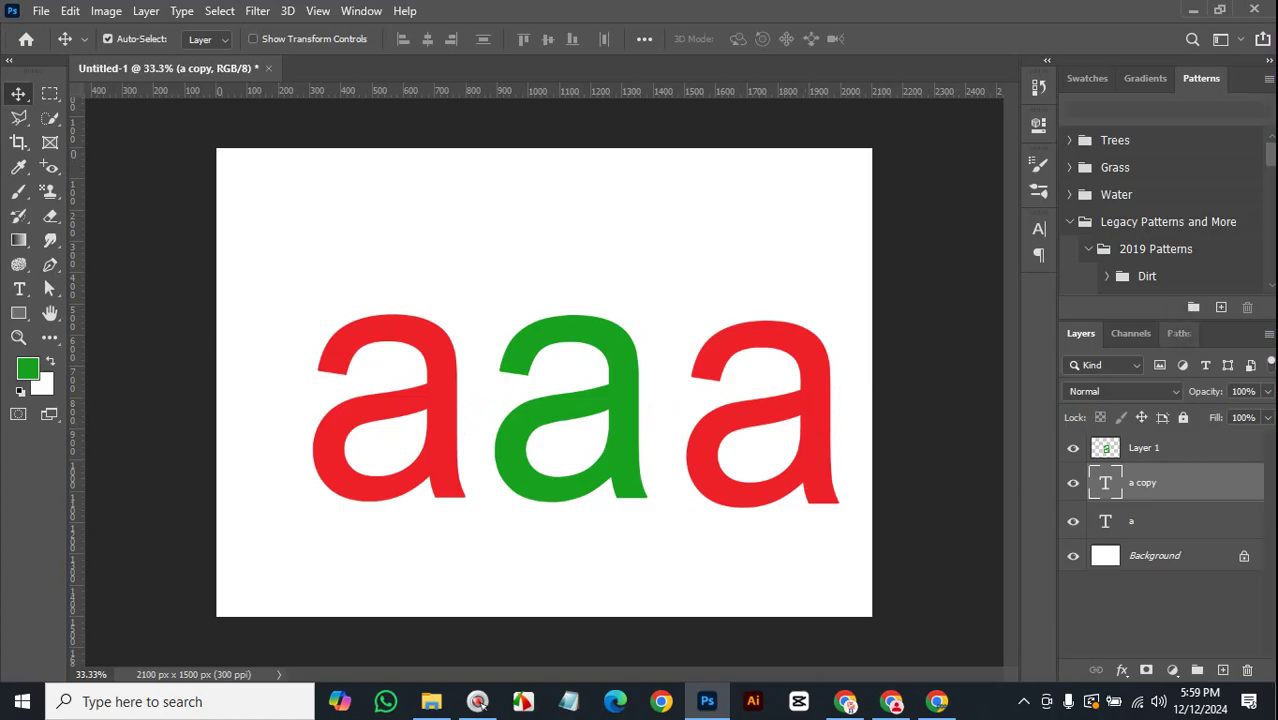
Select the Work Path to display the traced outline over the original red letter.
left_click(1179, 333)
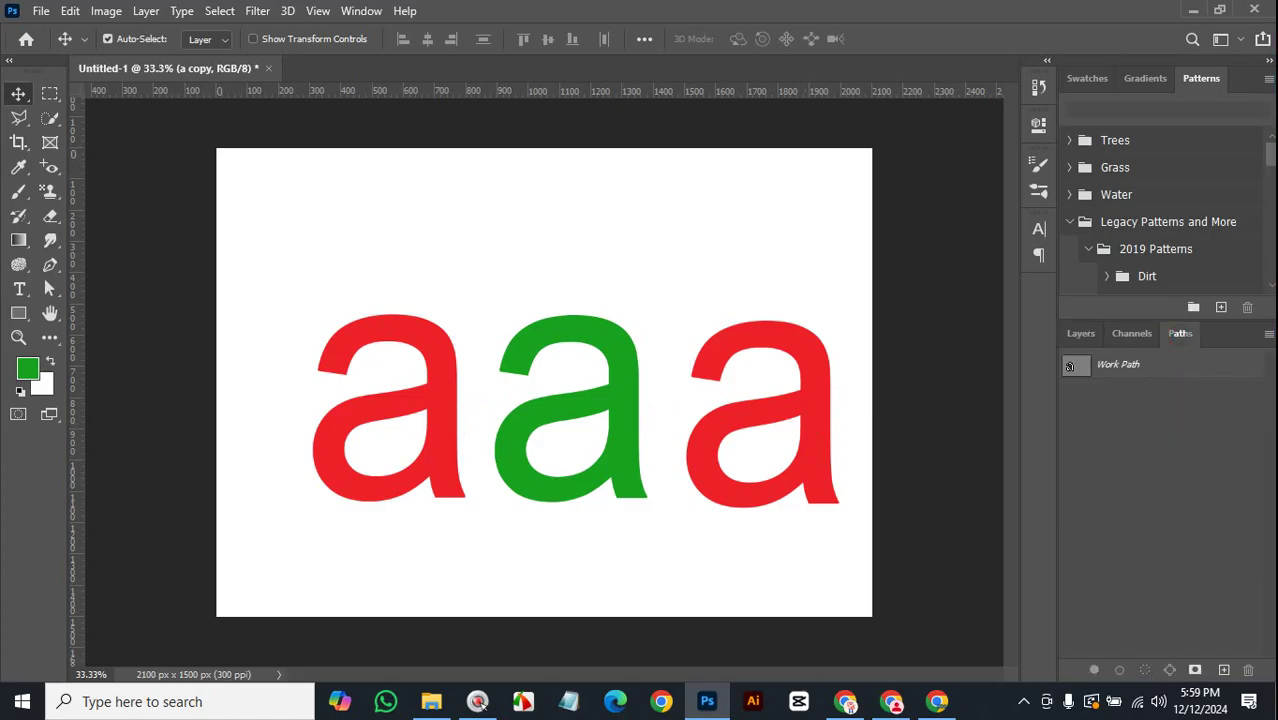
left_click(1070, 365)
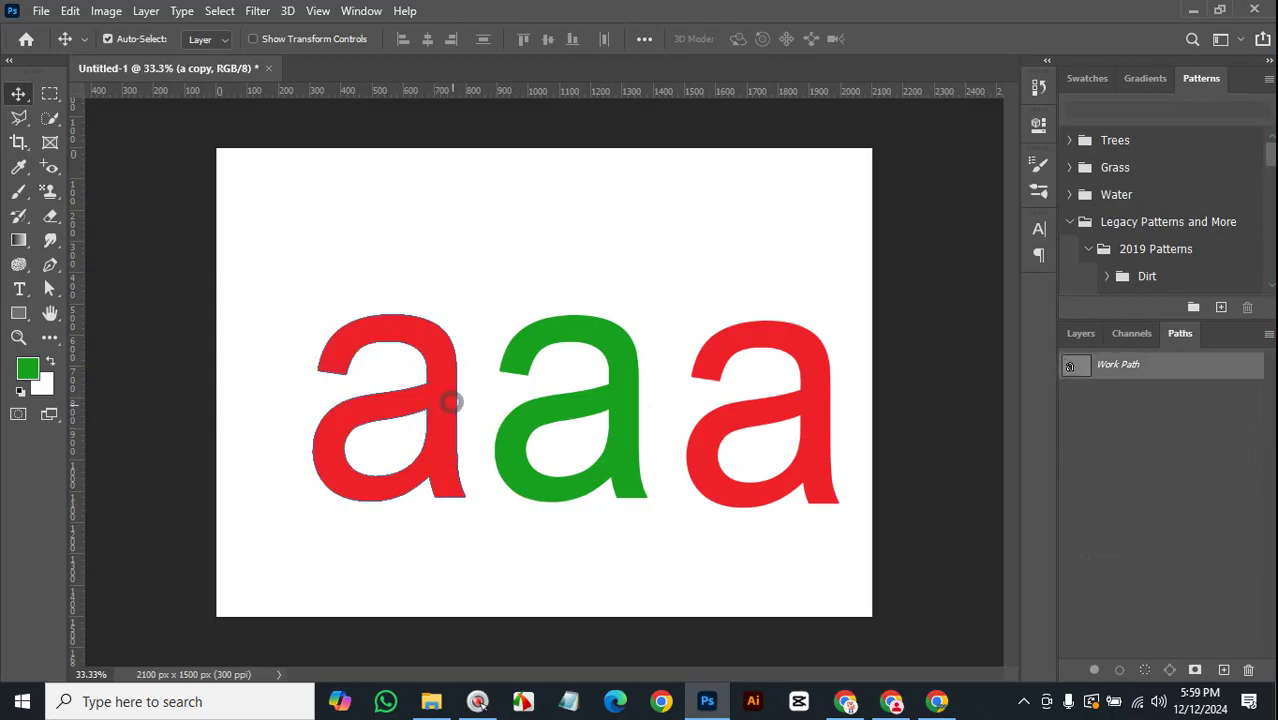
left_click(49, 289)
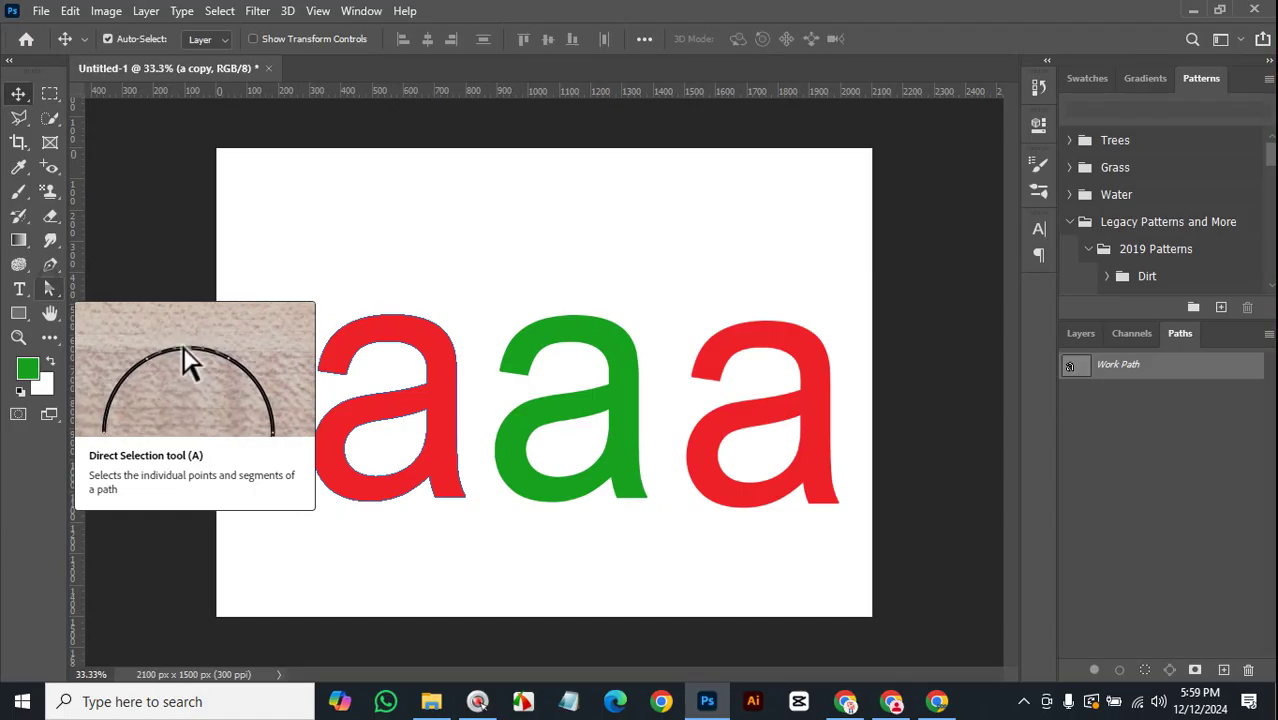
left_click(18, 93)
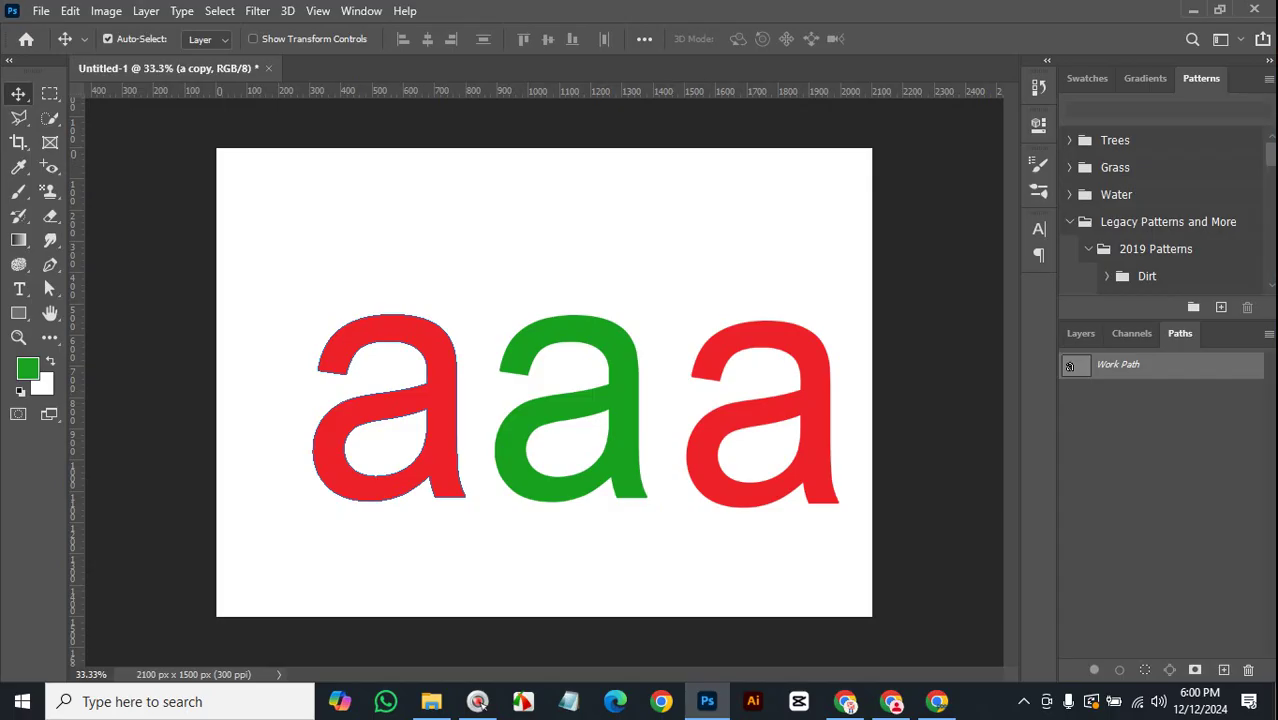
left_click(1023, 701)
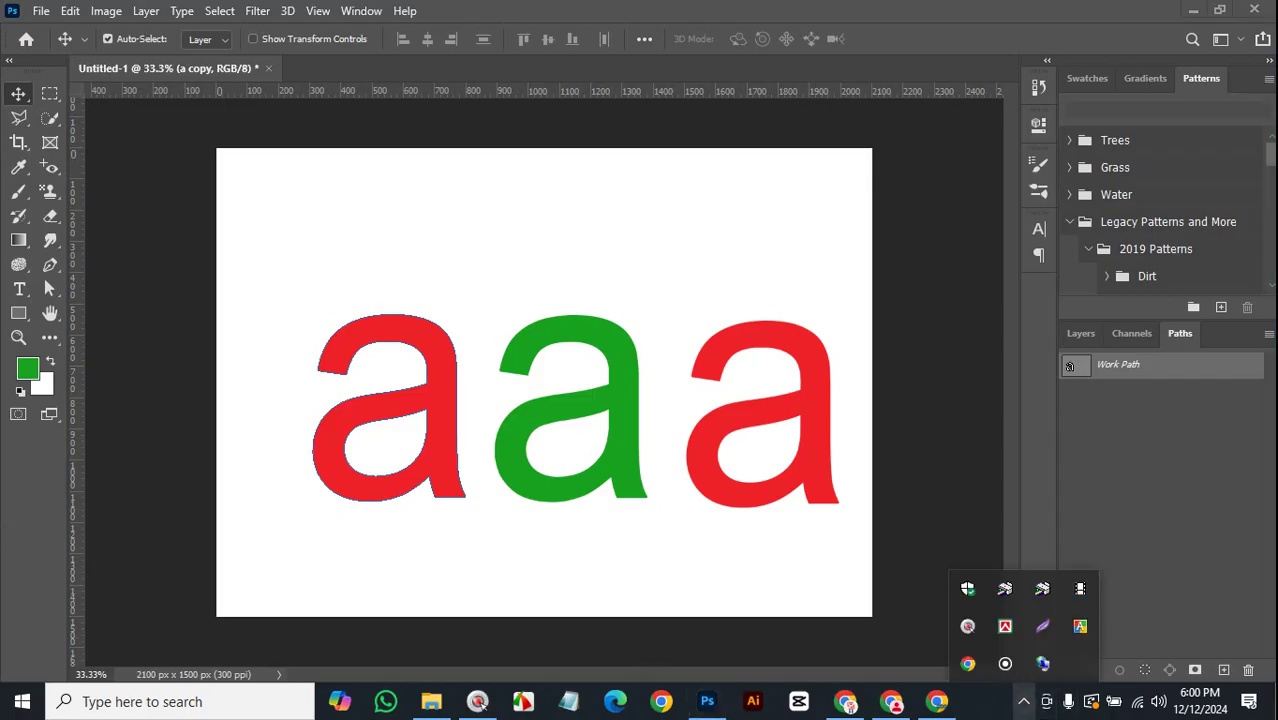
left_click(585, 477)
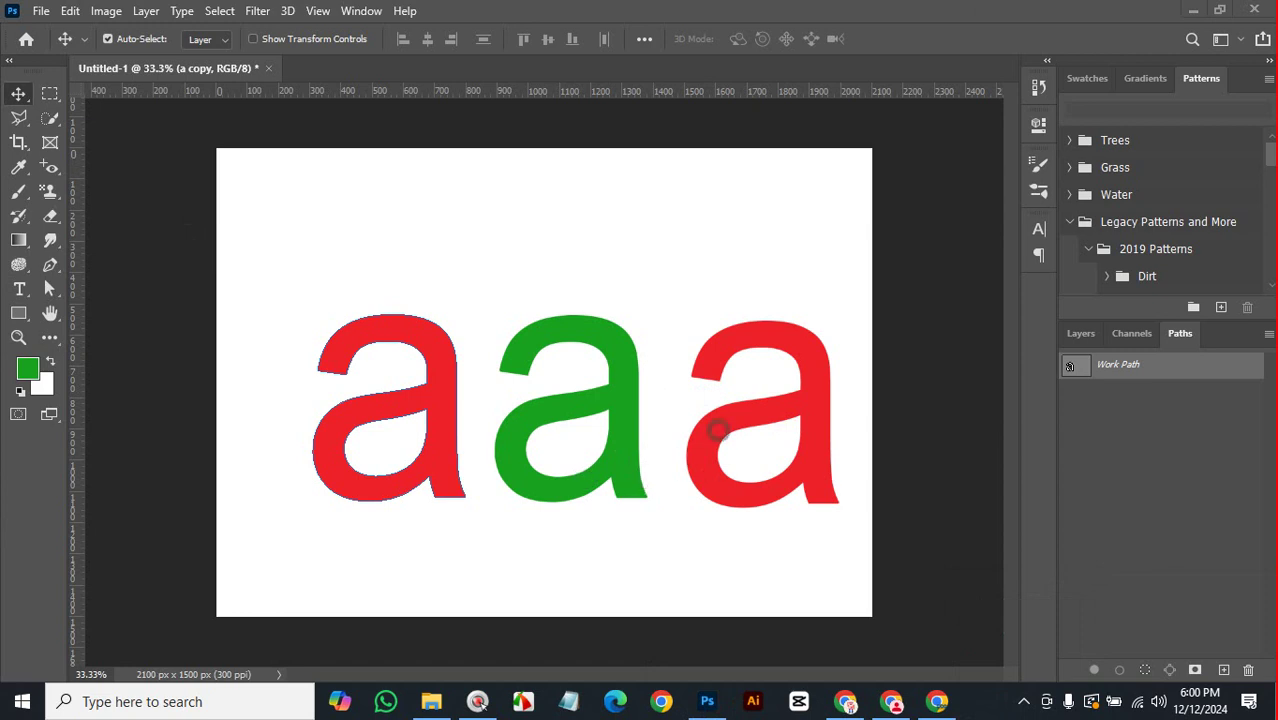